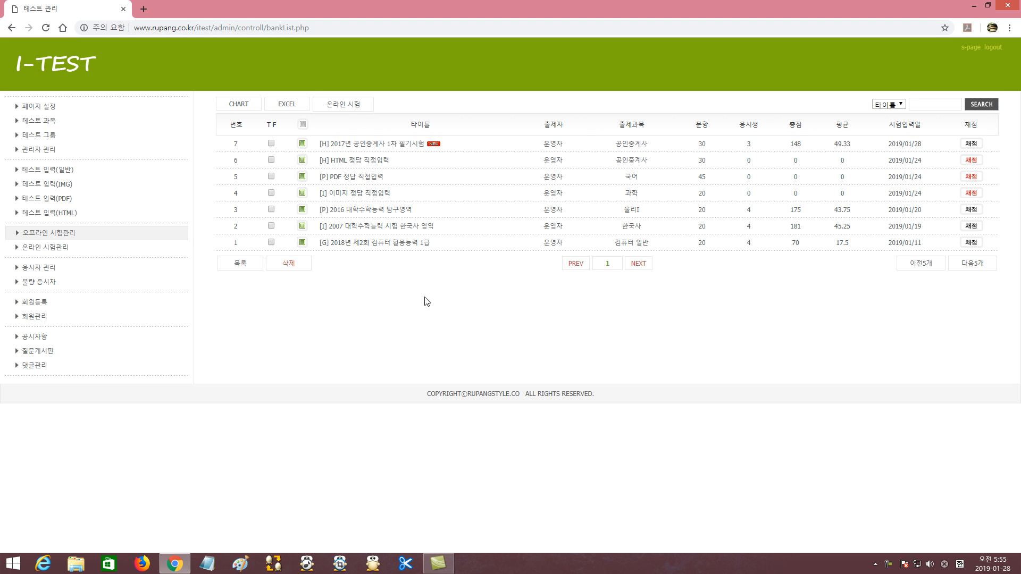
Review the 시험분류 options on the HTML test setting form with 오프라인 시험 chosen, and open the offline test list
left_click(56, 173)
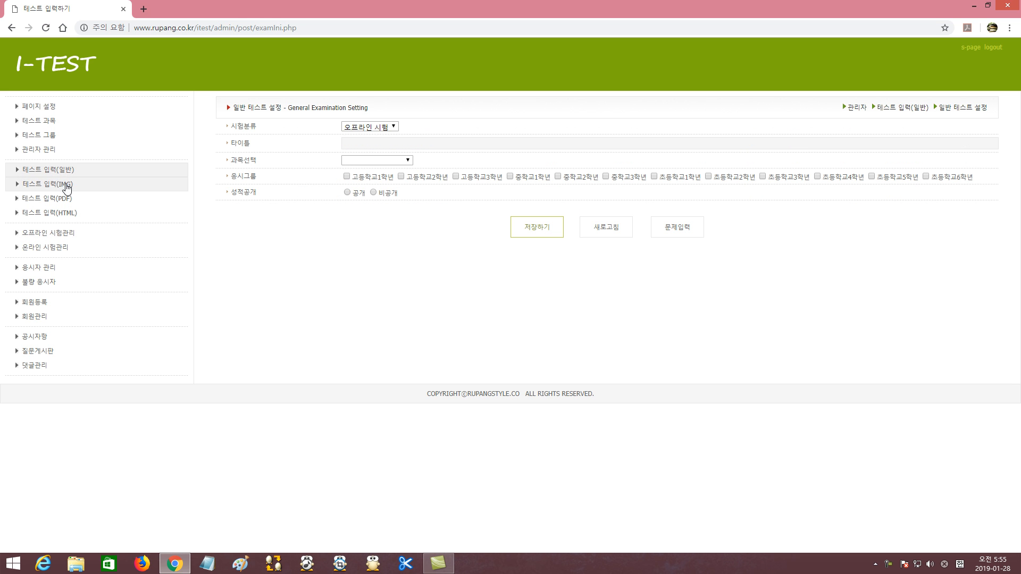
left_click(70, 200)
left_click(73, 215)
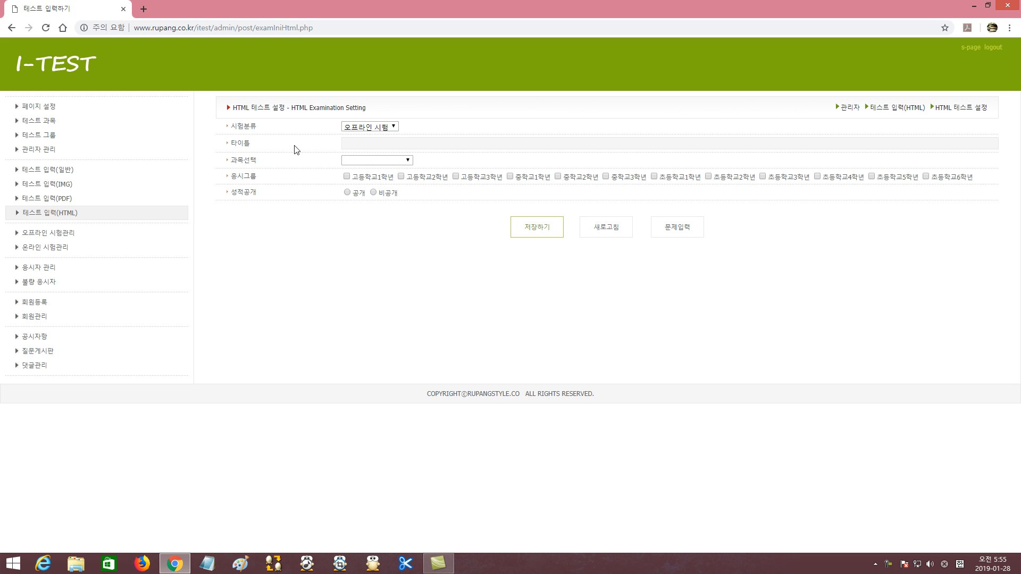
double_click(233, 126)
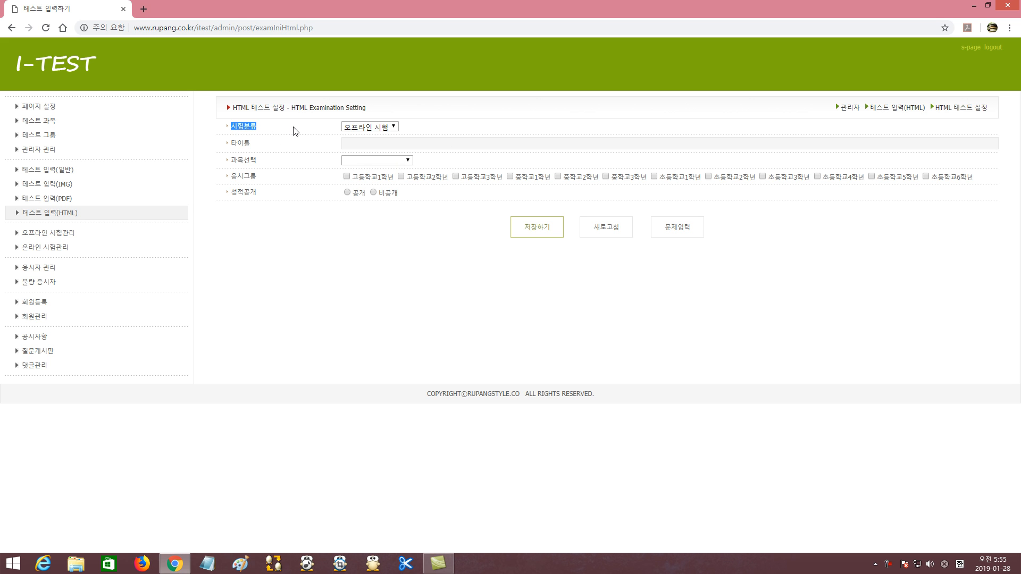
left_click(381, 128)
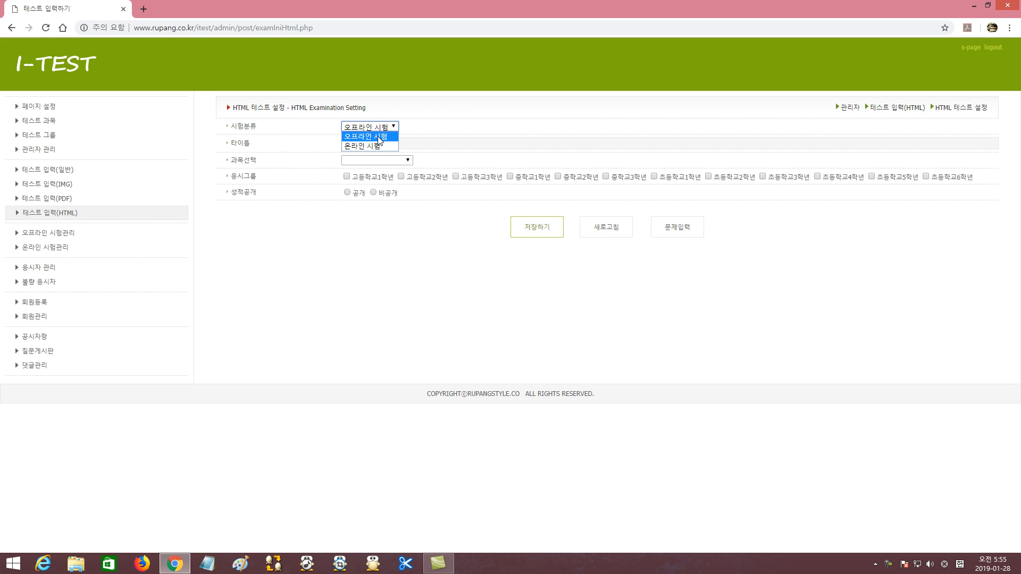
left_click(379, 137)
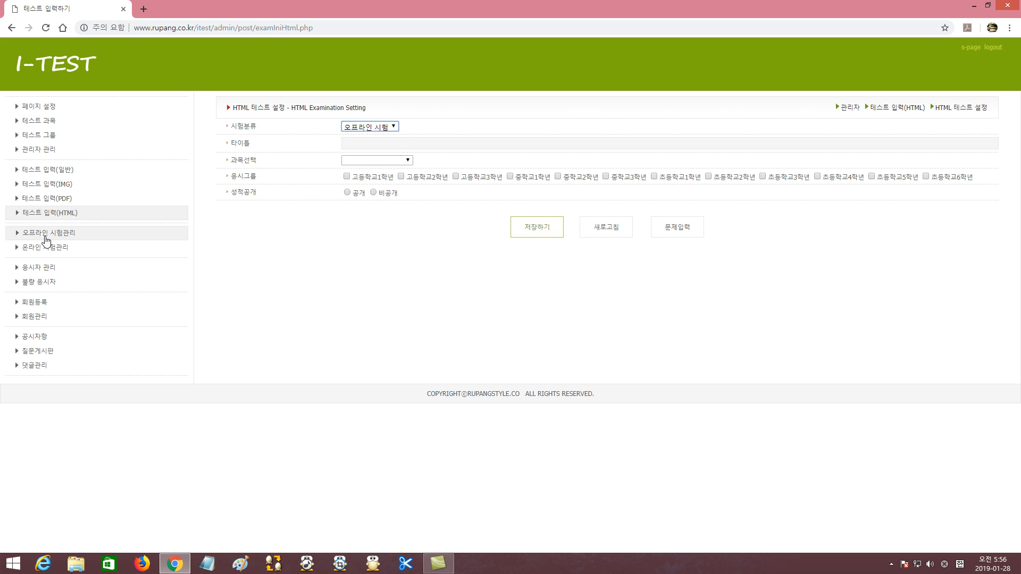
left_click(67, 238)
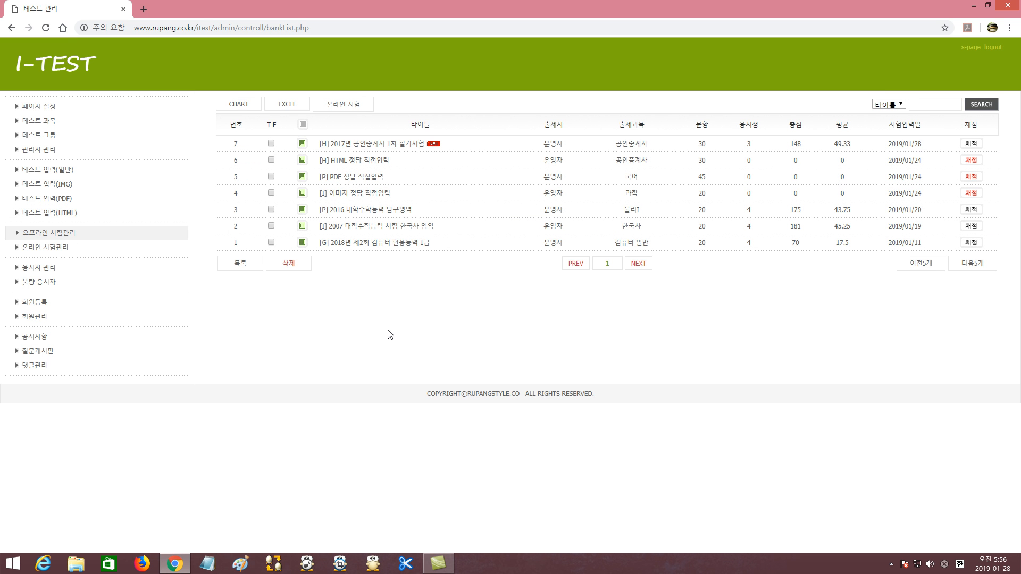
Set 시험분류 to 온라인 시험 on the PDF test setting form to view its fields, and open the online test list
left_click(62, 198)
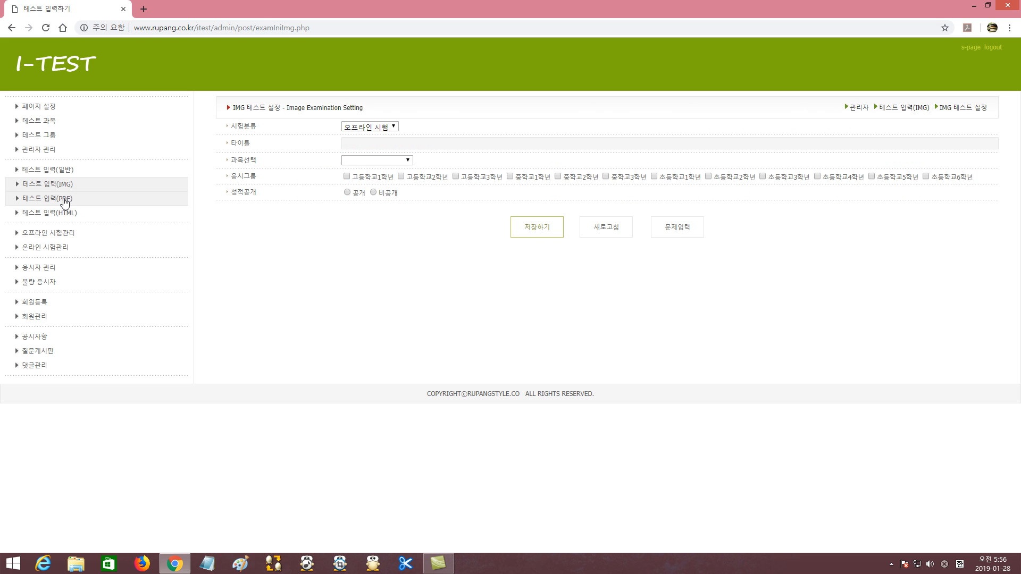
left_click(369, 128)
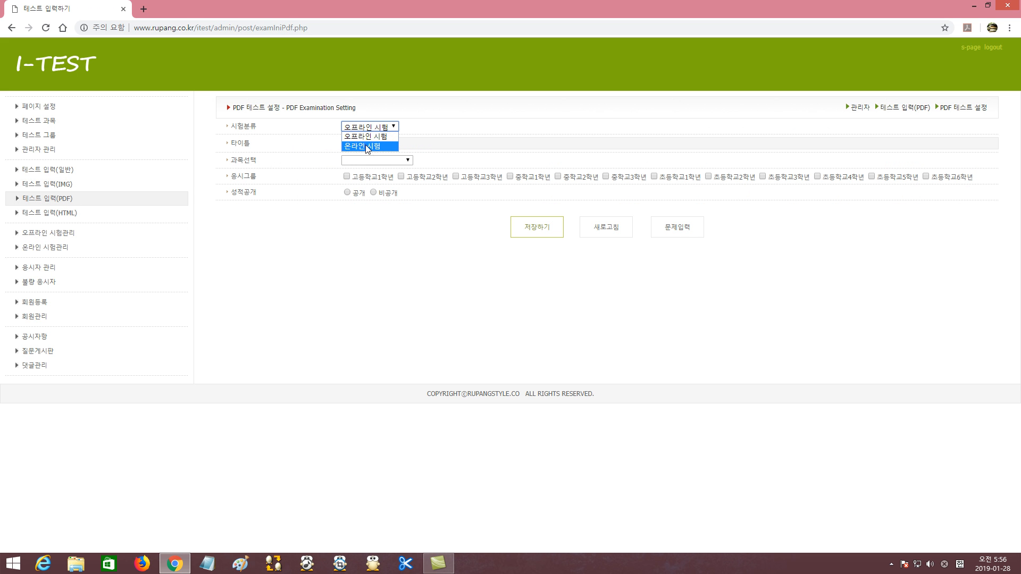
left_click(366, 146)
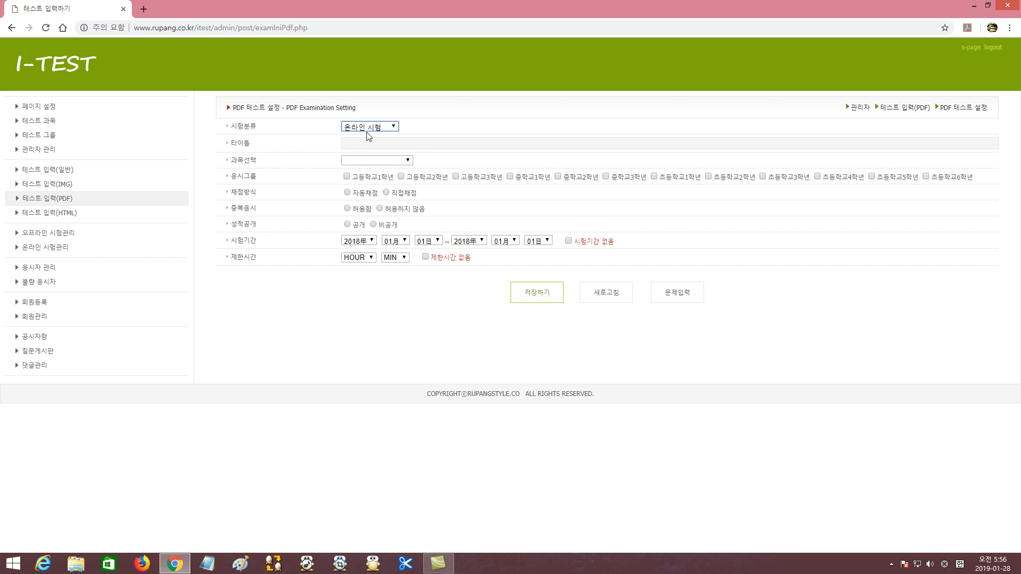
left_click_drag(230, 128, 263, 131)
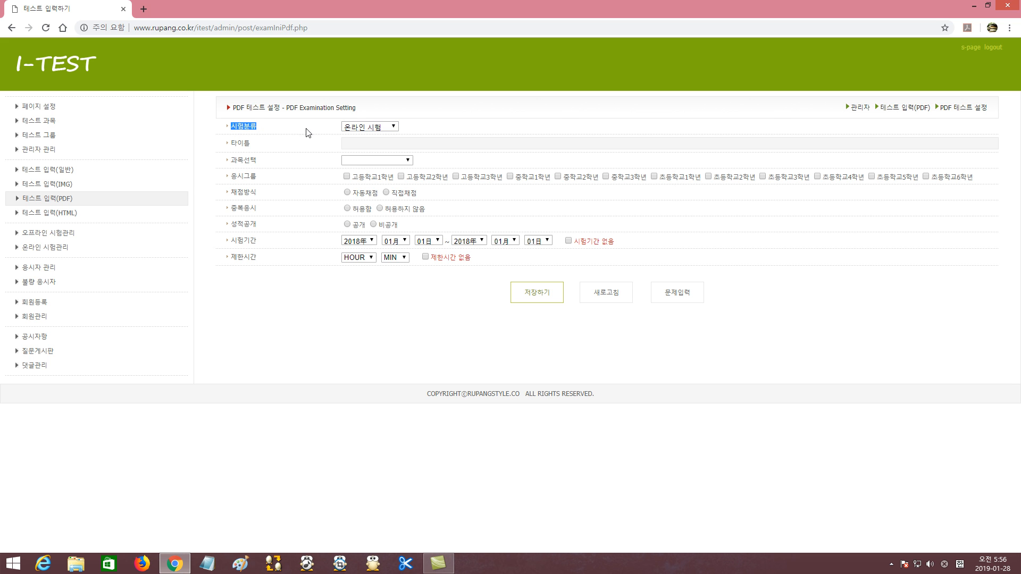
left_click(53, 254)
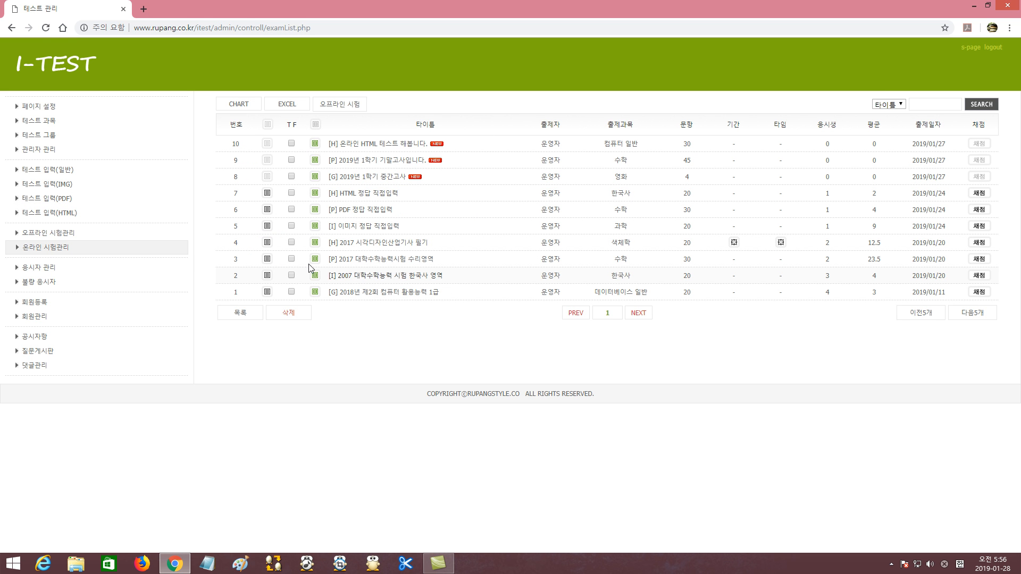
Try deleting tests 7 and 4 from the offline test list using the T F selection, and cancel at the confirmation
left_click(51, 236)
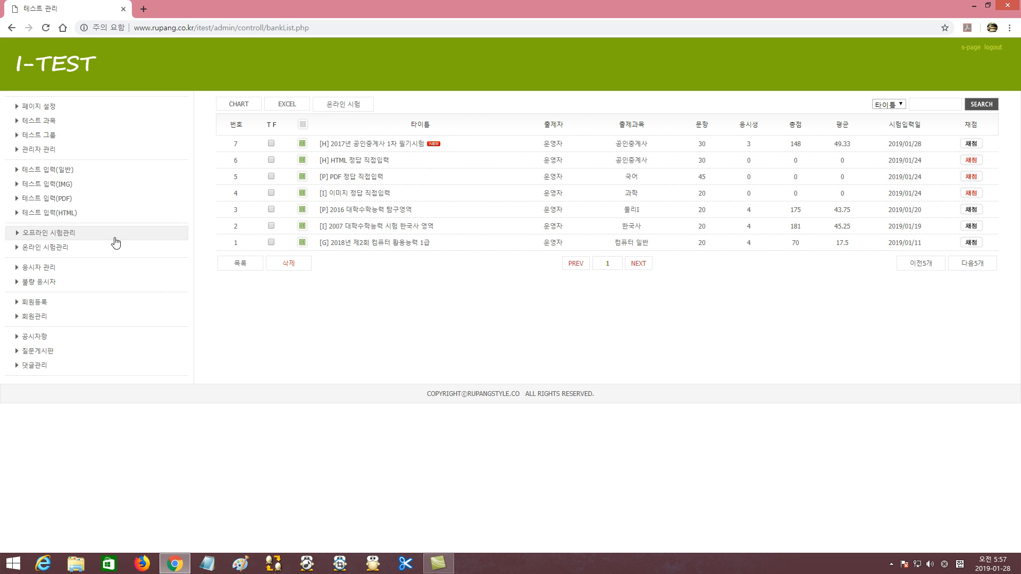
left_click(54, 238)
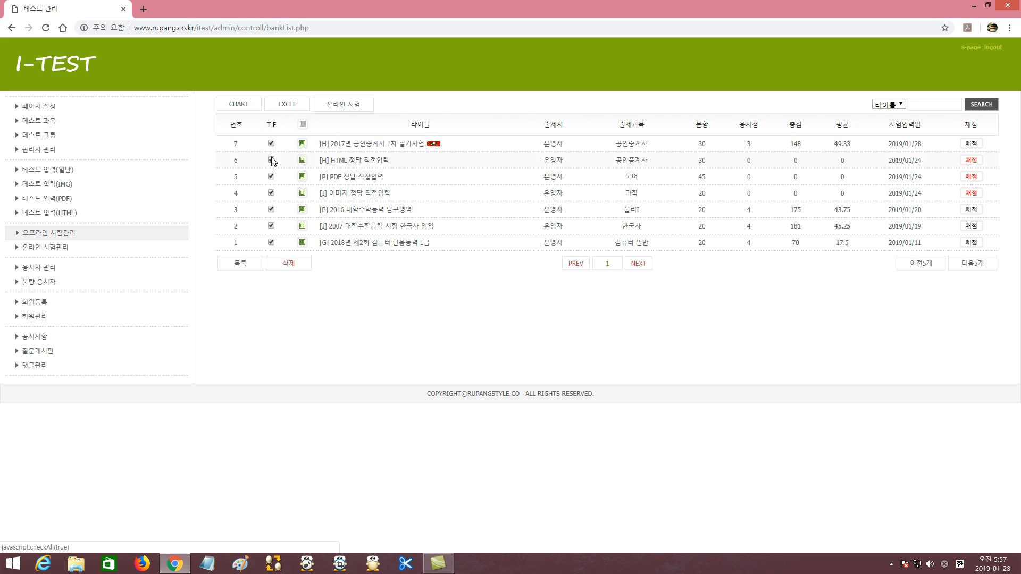
left_click(274, 125)
left_click(272, 144)
left_click(271, 193)
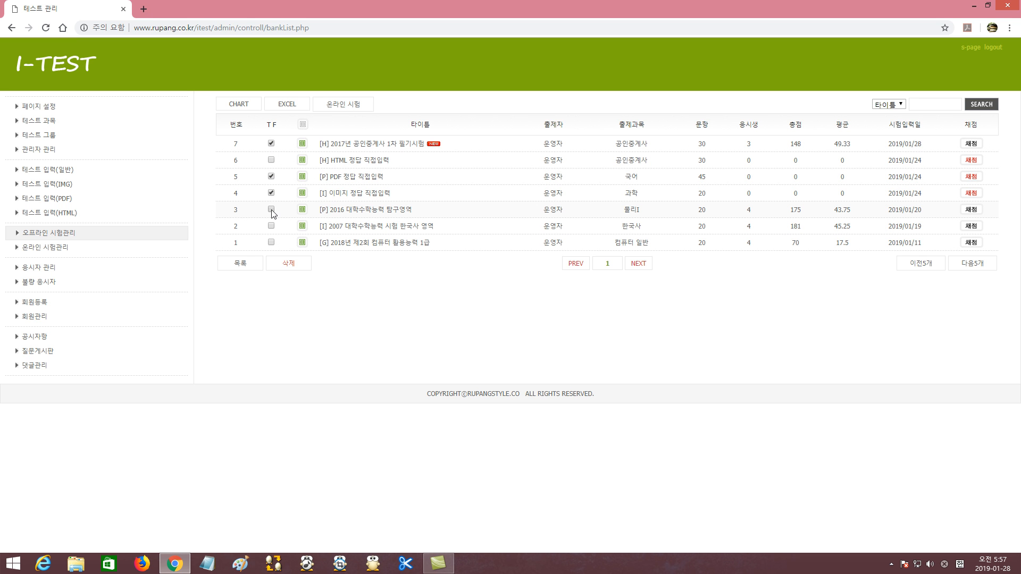
left_click(272, 193)
left_click(271, 177)
left_click(271, 143)
left_click(271, 143)
left_click(288, 264)
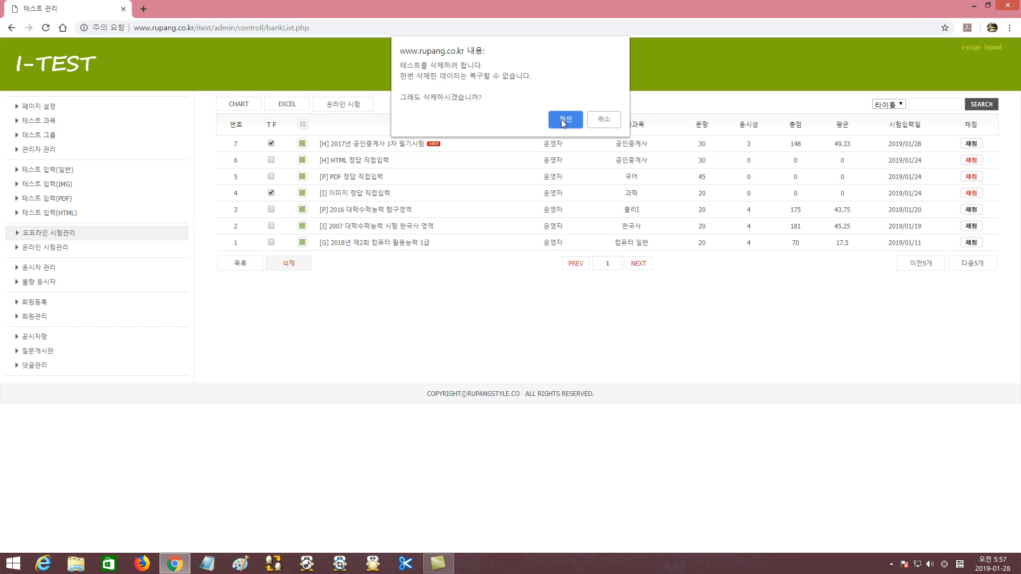
left_click(604, 121)
left_click(605, 122)
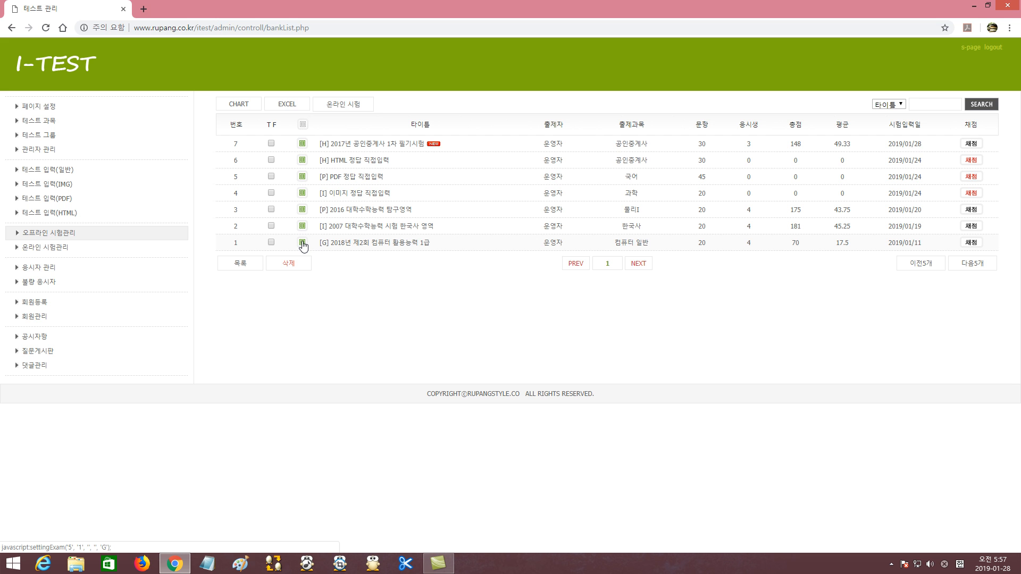
Review the settings and question registration form of the HTML test 2017년 공인중계사 1차 필기시험, and return to the offline list
left_click(302, 145)
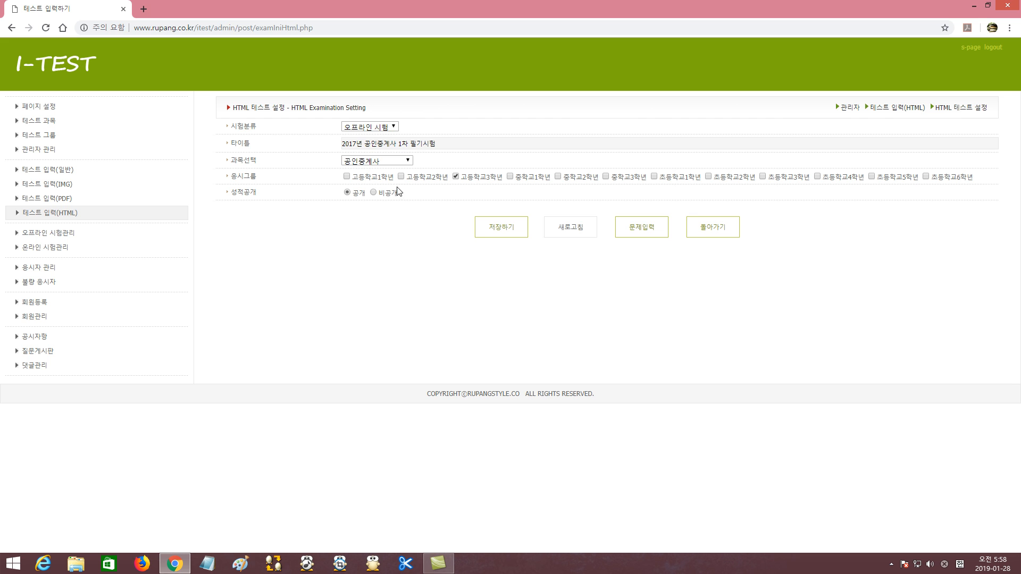
left_click(381, 128)
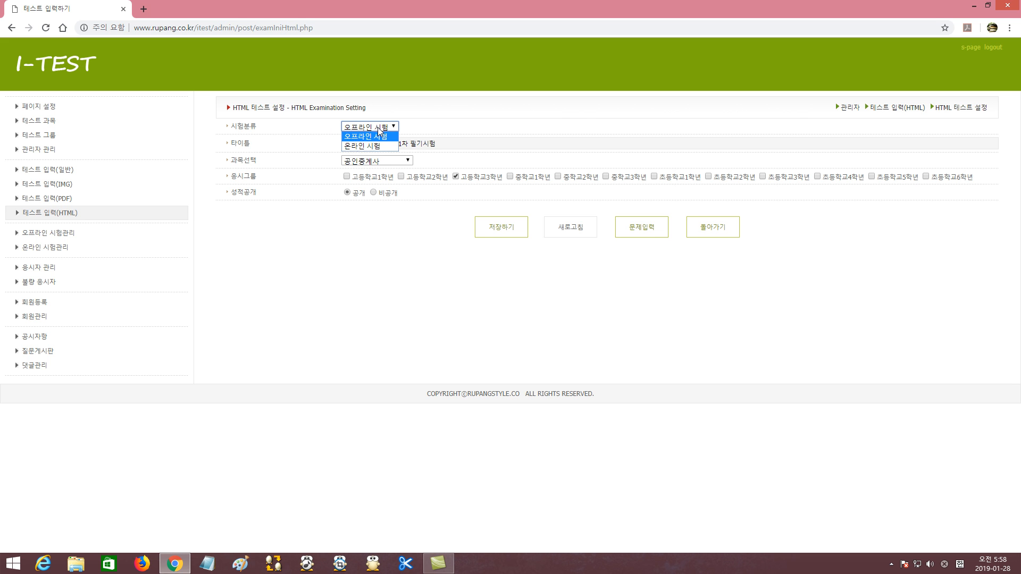
left_click(272, 137)
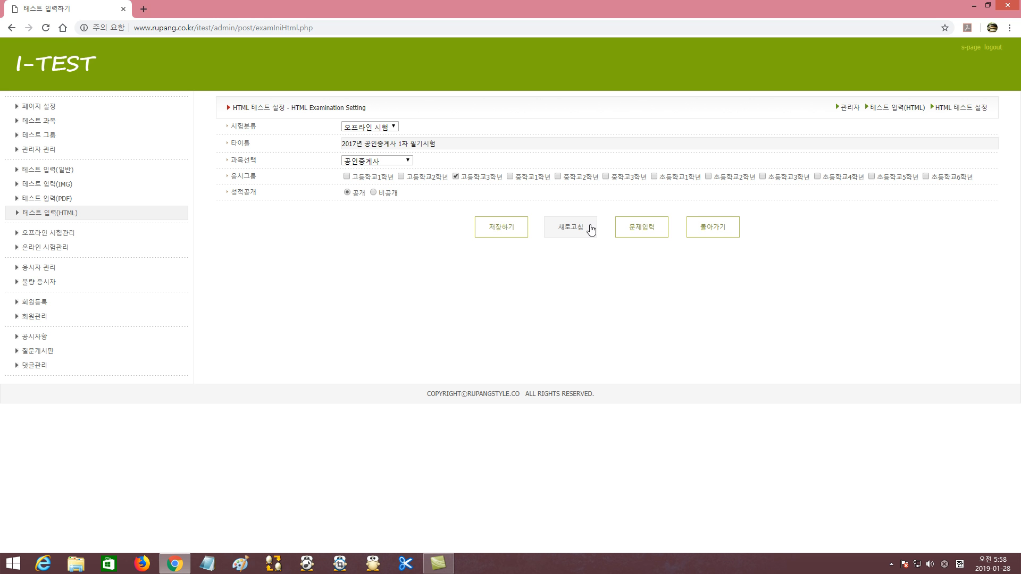
left_click(642, 233)
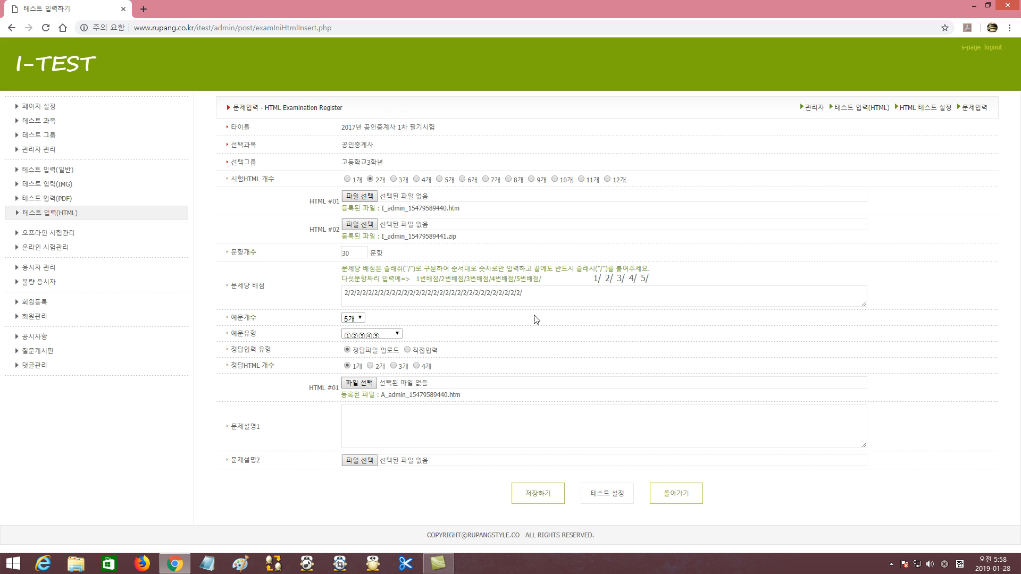
left_click(540, 498)
left_click(676, 494)
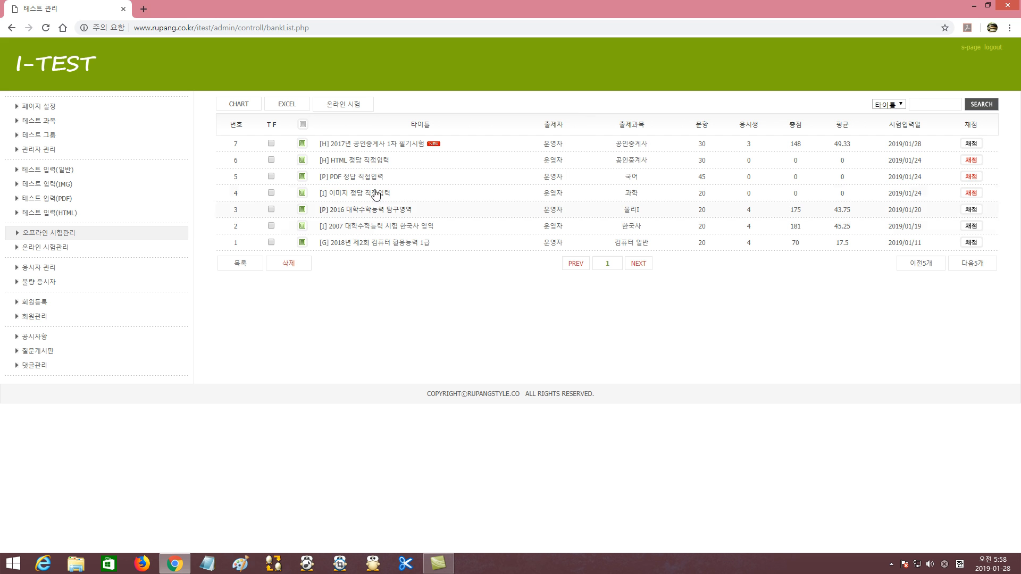
Review the settings and question registration form of the image test 2007 대학수학능력 시험 한국사 영역, and return to the list
left_click(303, 226)
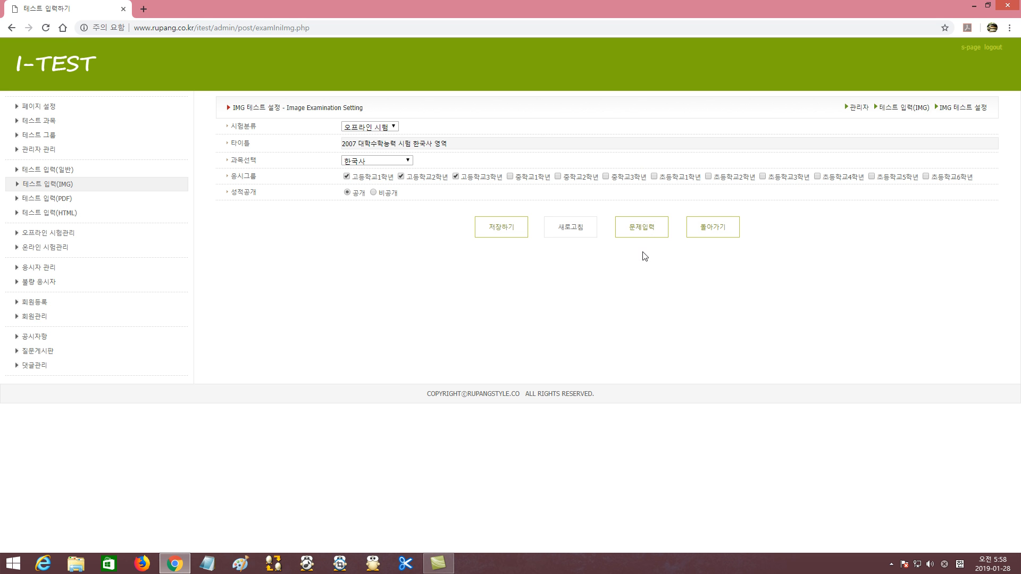
left_click(644, 232)
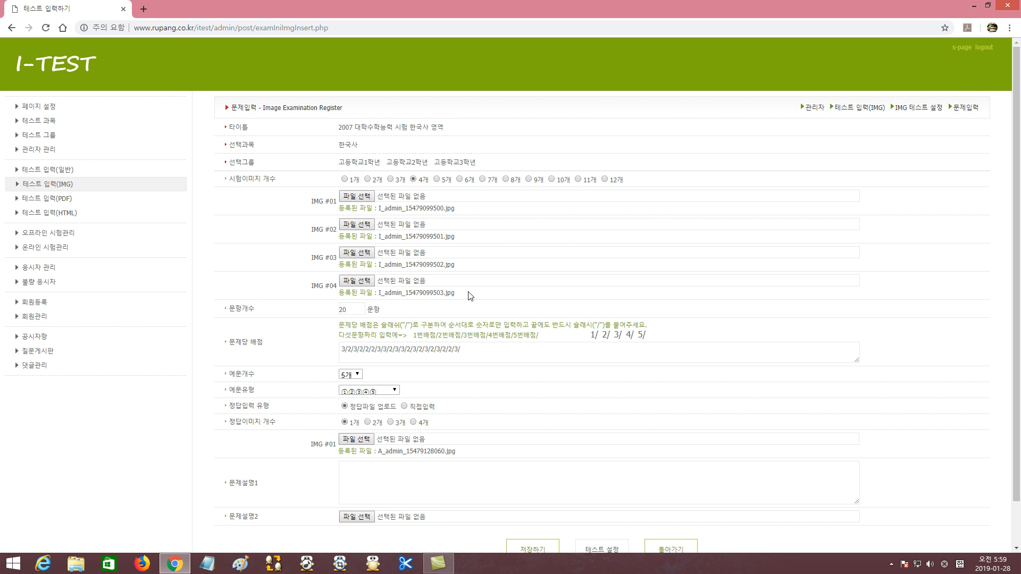
scroll(596, 300, "down", 1)
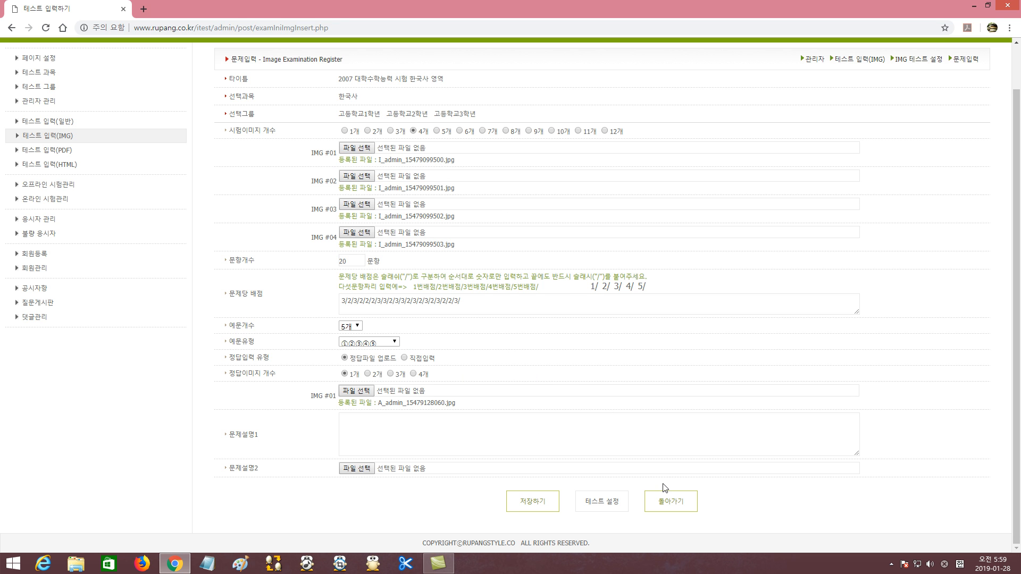
left_click(664, 501)
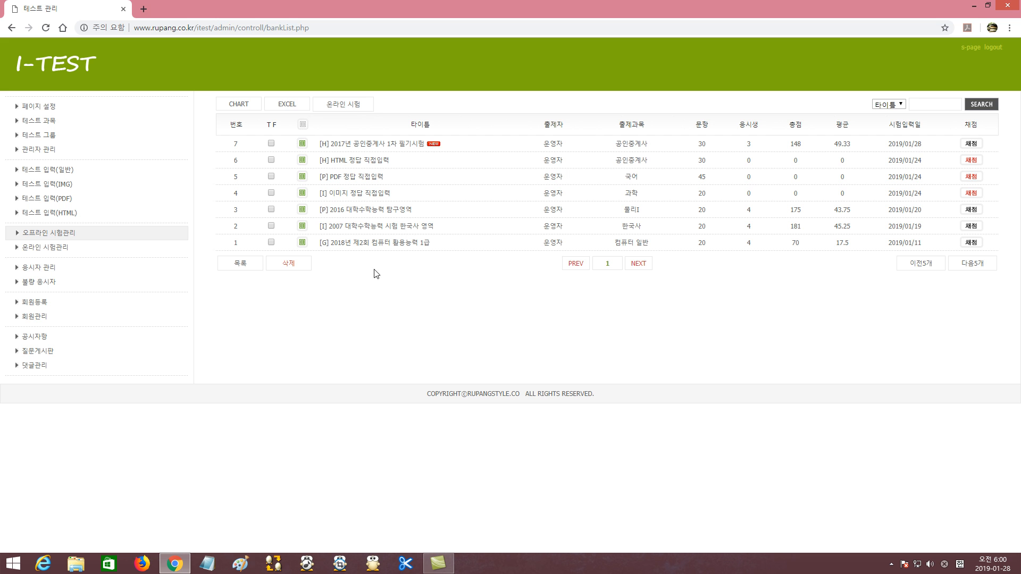
Examine the directly entered answers in the question registration form of the test 이미지 정답 직접입력, and return to the list
left_click(307, 195)
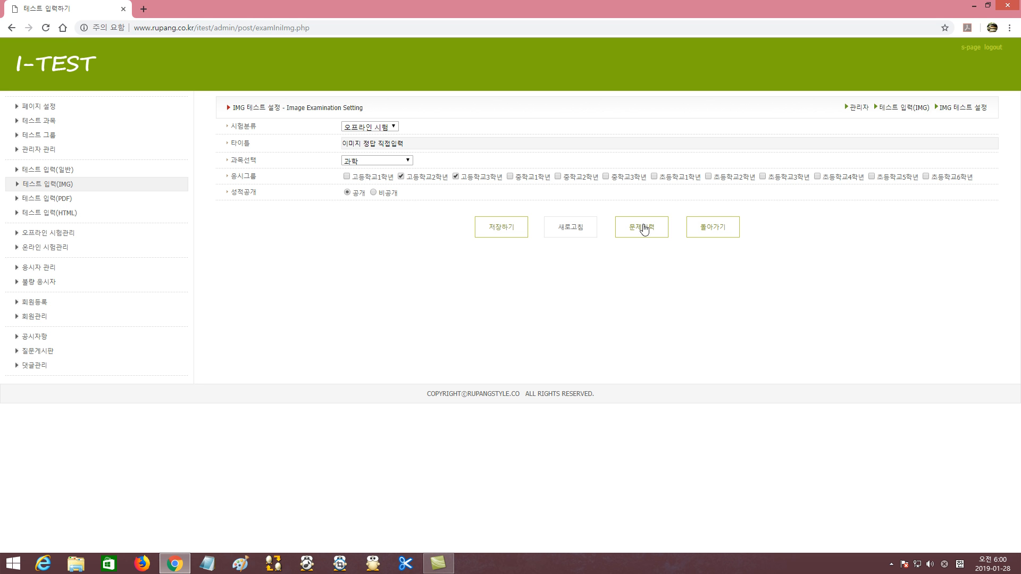
left_click(644, 228)
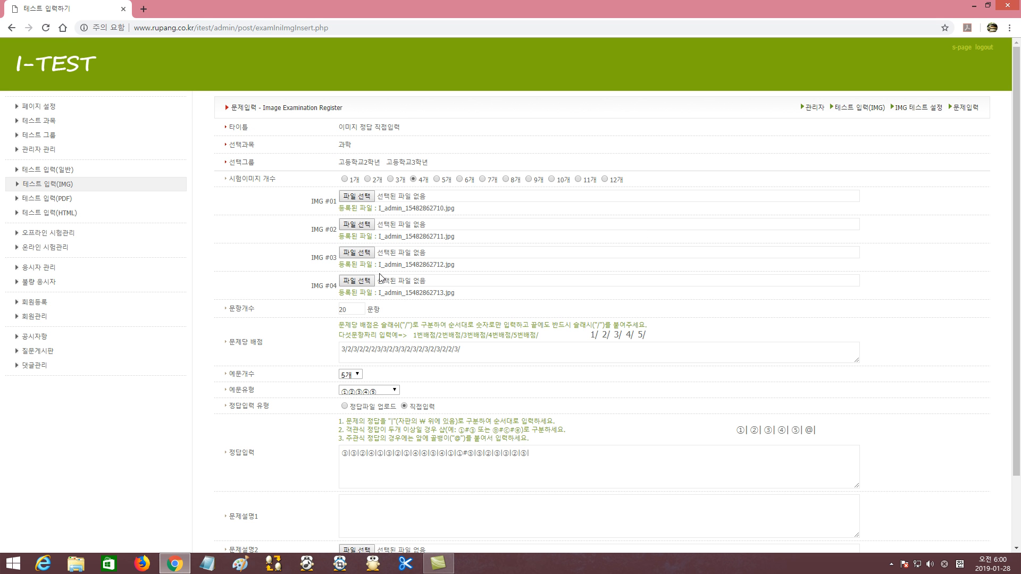
scroll(573, 307, "down", 1)
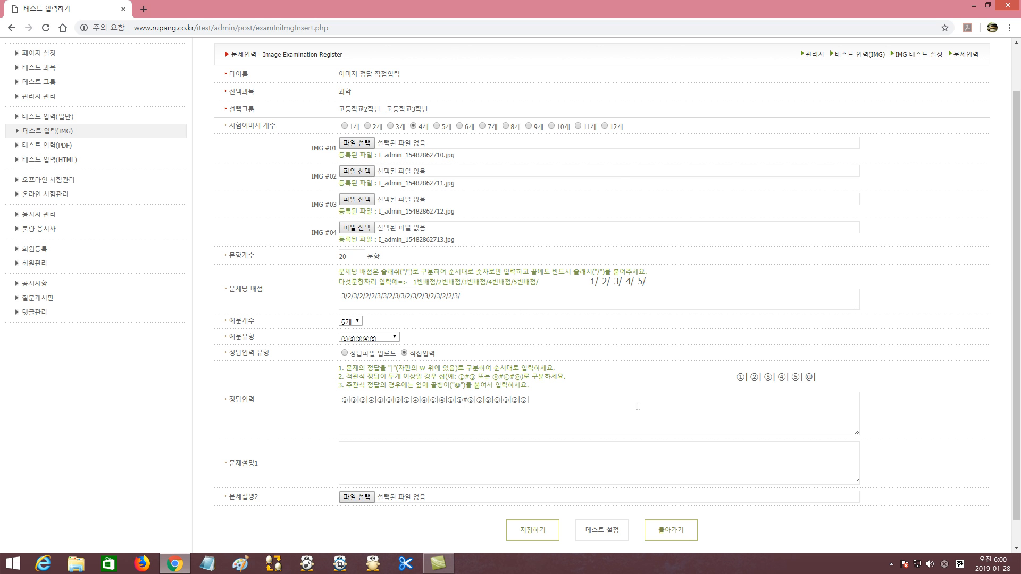
left_click(670, 531)
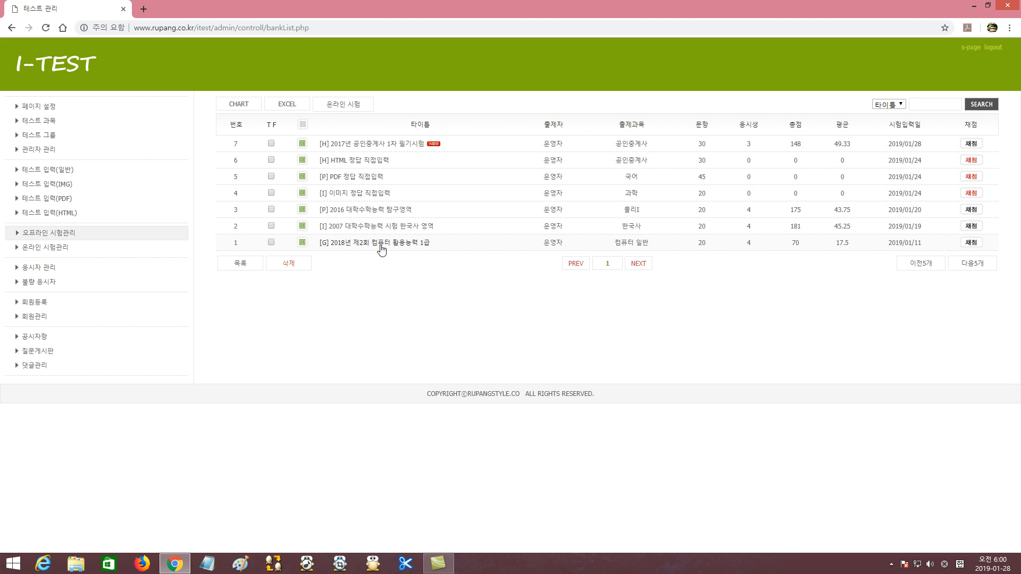
Examine the question number line in the question form of the general test 2018년 제2회 컴퓨터 활용능력 1급, and return to the offline list
left_click(302, 244)
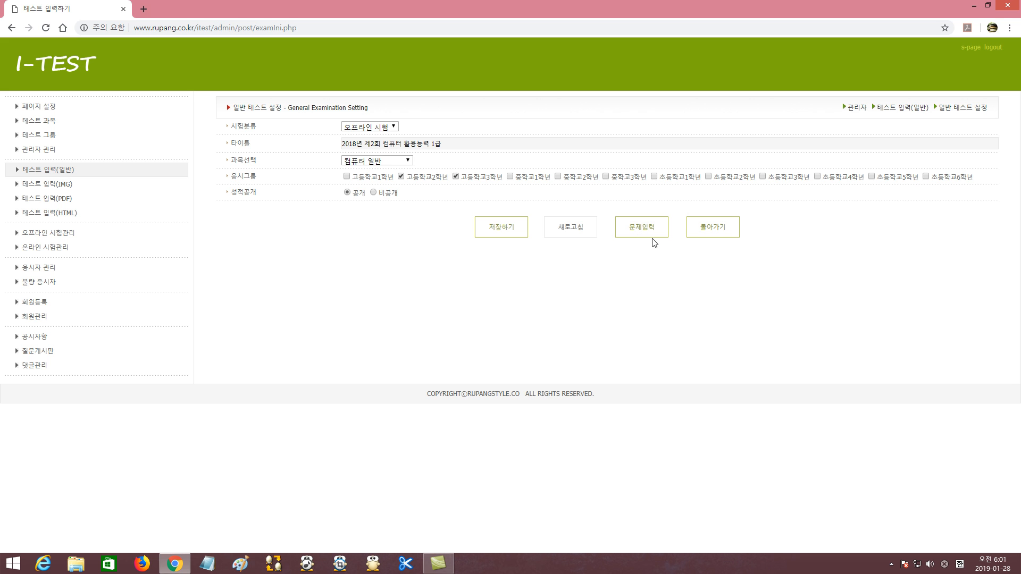
left_click(642, 229)
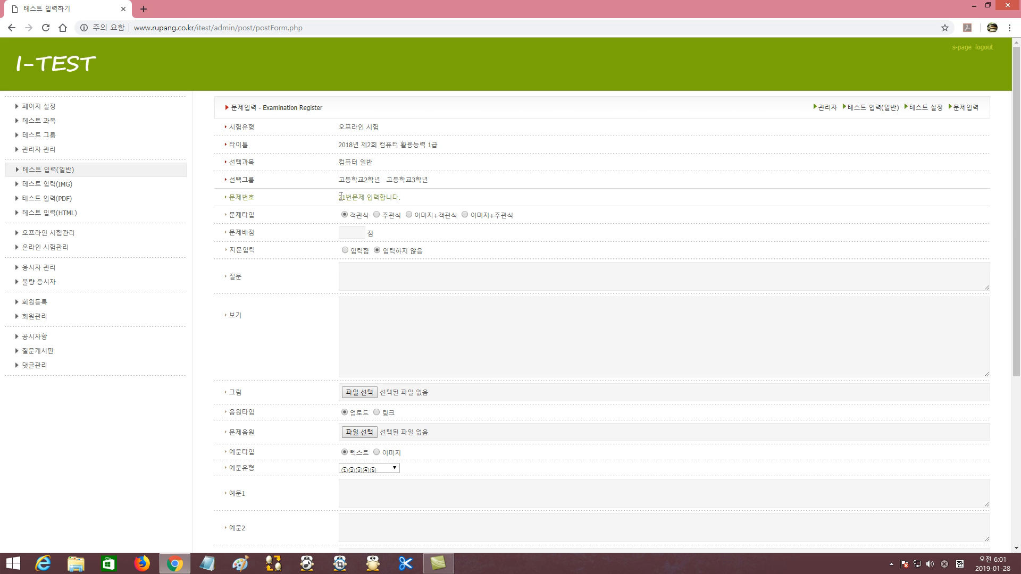
left_click_drag(343, 197, 416, 202)
left_click(362, 196)
left_click(49, 234)
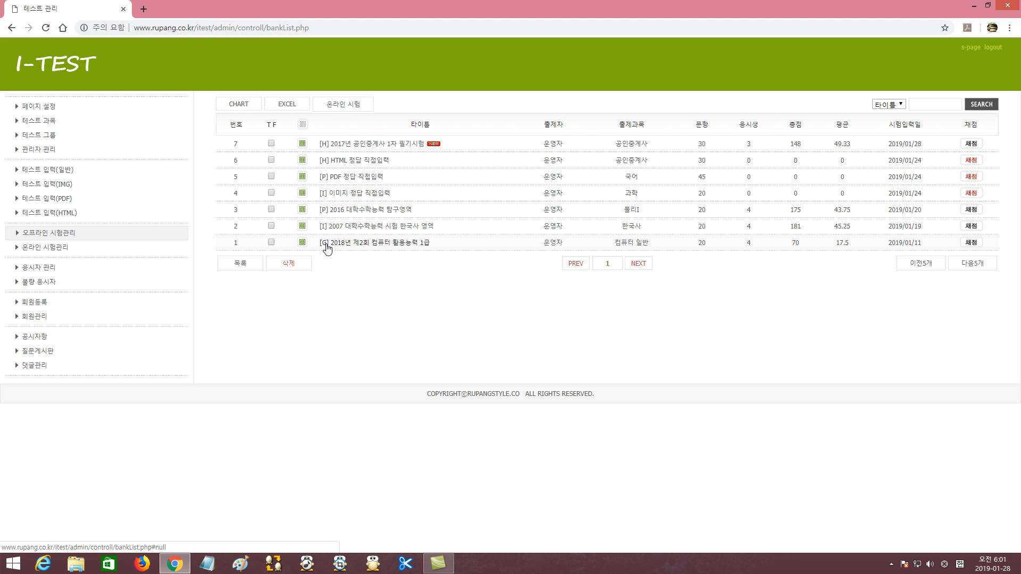
Reopen the question registration form of 2007 대학수학능력 시험 한국사 영역 and examine its answer entry type and answer image fields
left_click(302, 228)
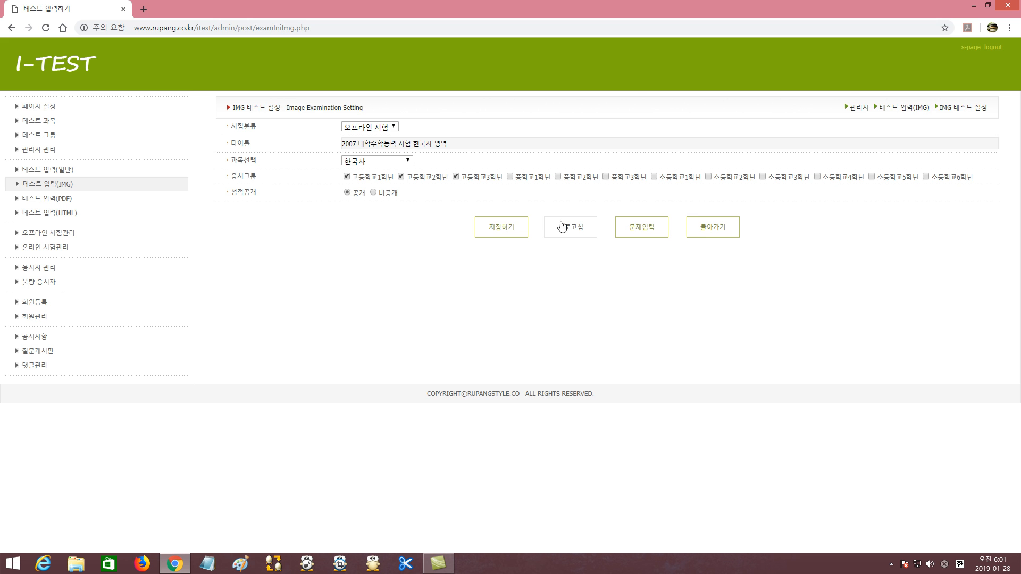
left_click(646, 229)
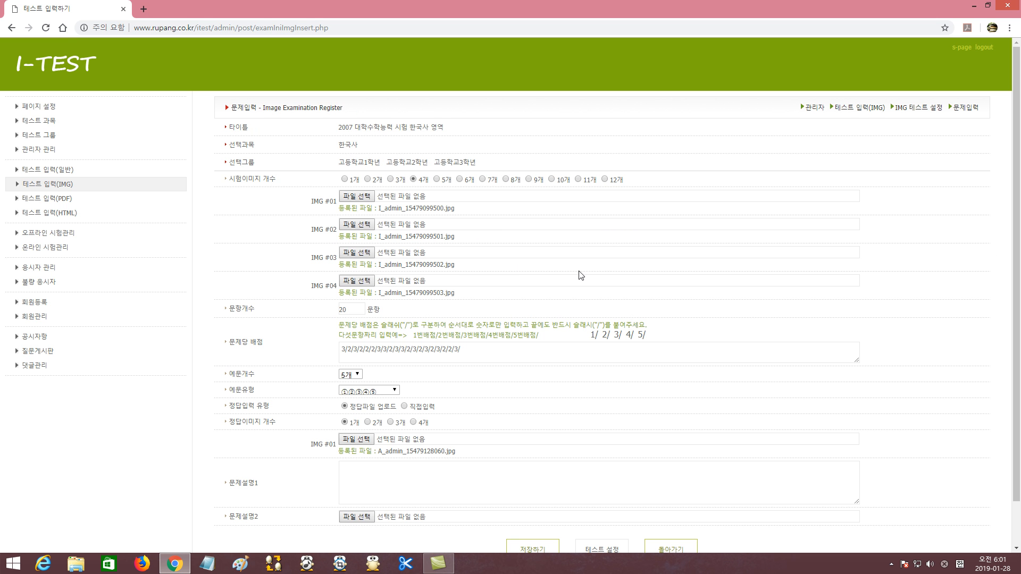
scroll(669, 274, "down", 1)
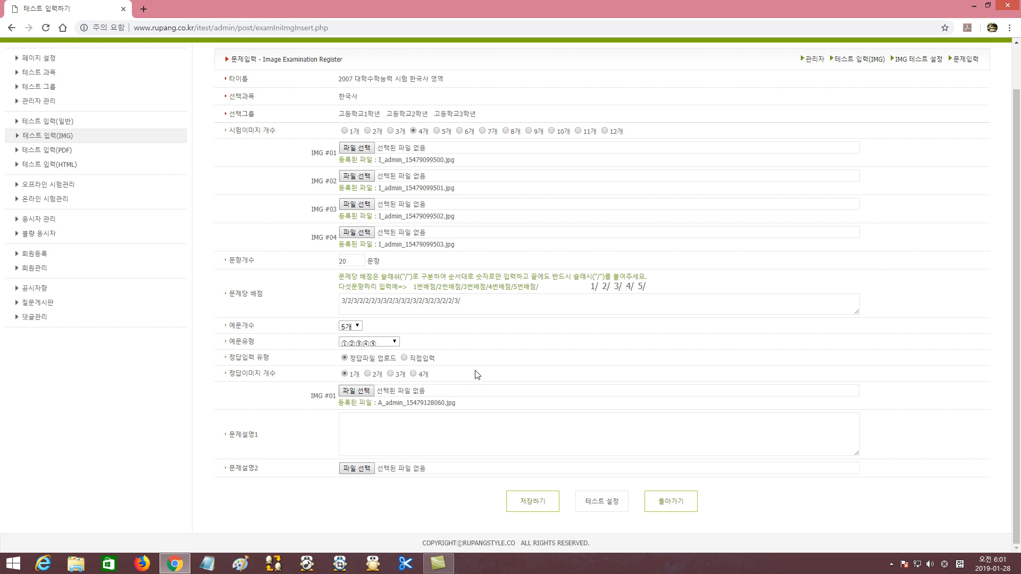
Look through the settings and question registration form of the general test 2018년 제2회 컴퓨터 활용능력 1급, and return to the offline list
left_click(669, 504)
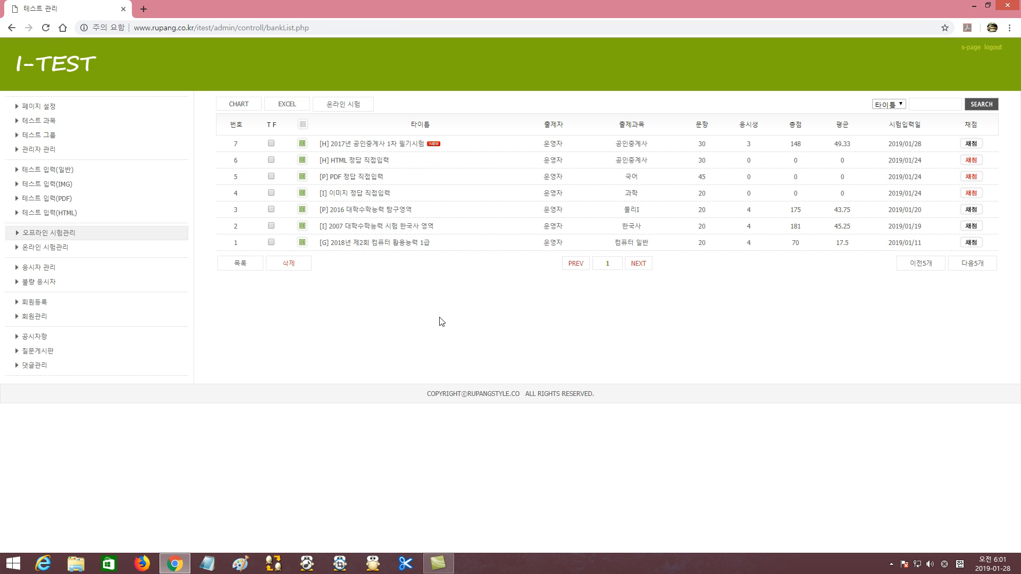
left_click(302, 243)
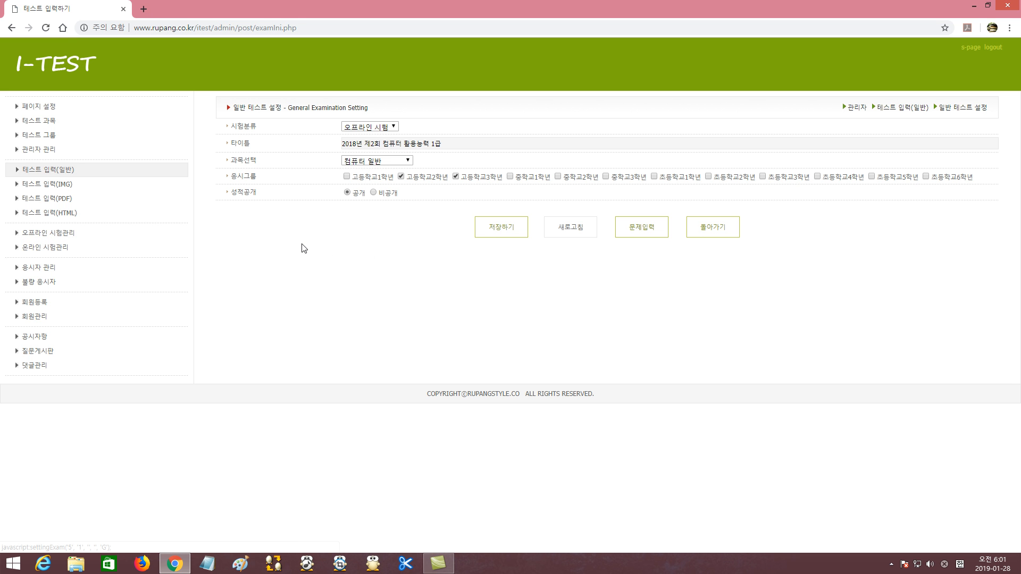
left_click(646, 235)
scroll(481, 287, "down", 5)
scroll(481, 288, "up", 4)
scroll(480, 288, "up", 2)
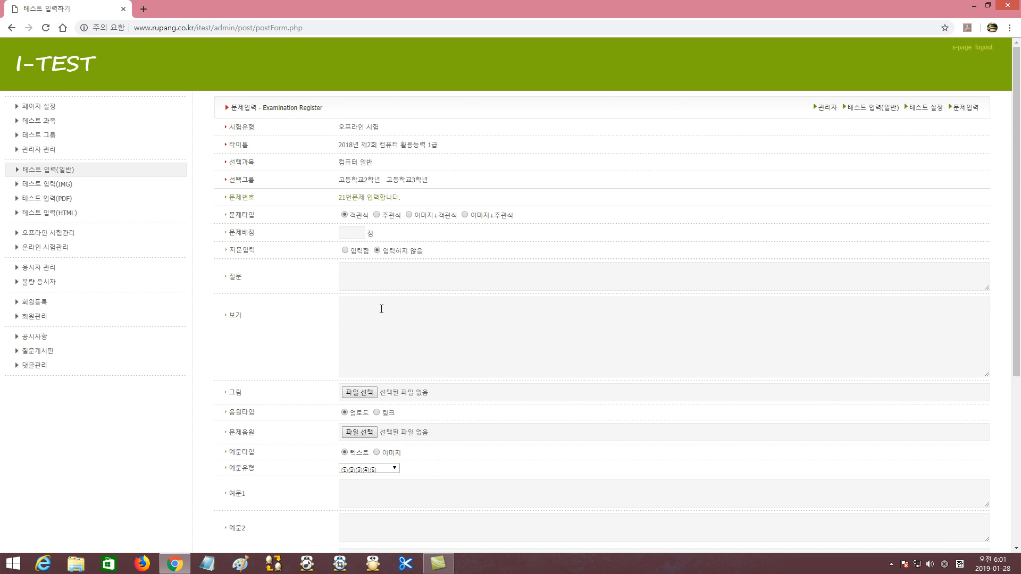
left_click(69, 233)
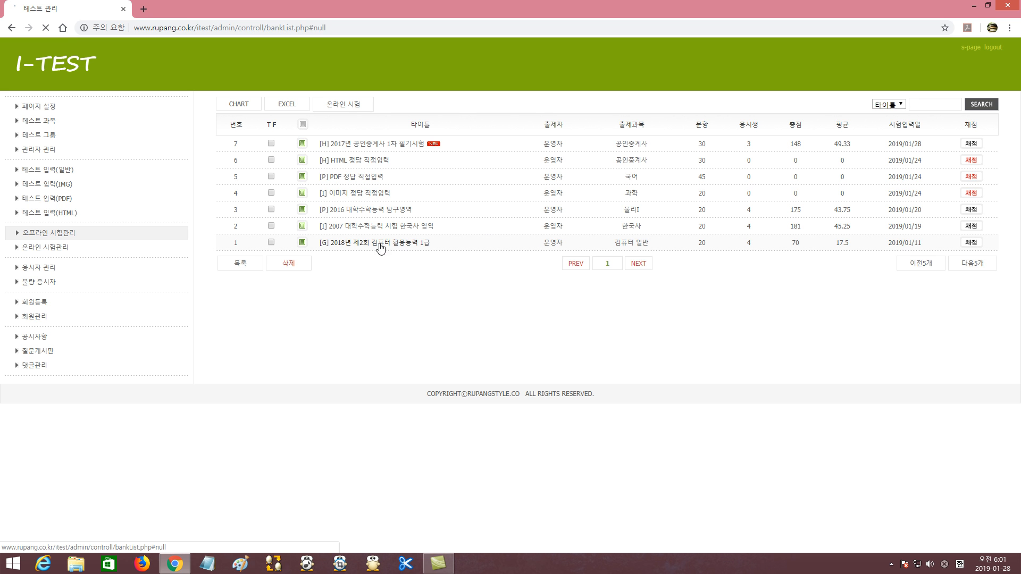
Display the questions of the offline test 2018년 제2회 컴퓨터 활용능력 1급
left_click(381, 246)
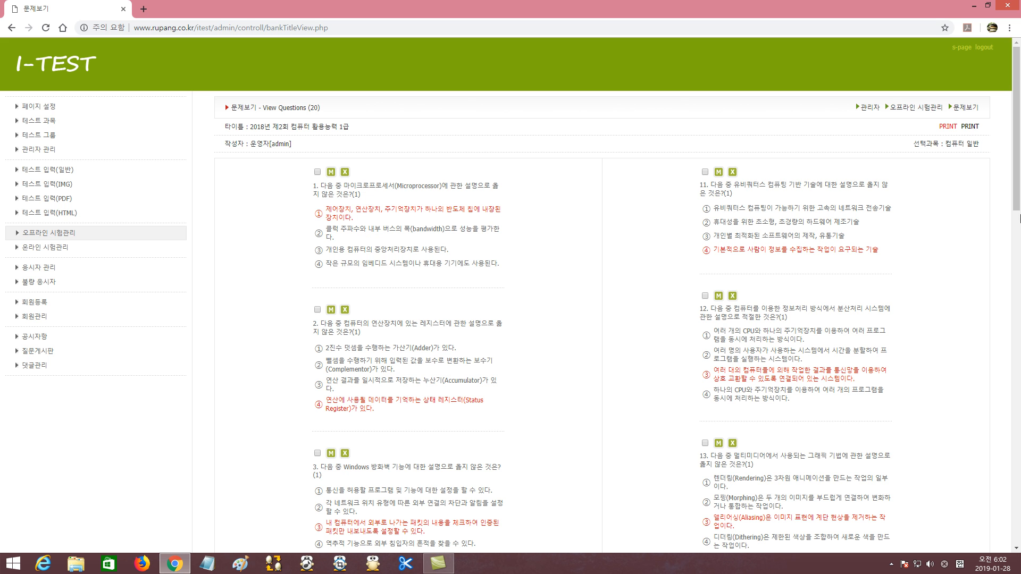
mouse_move(1017, 186)
left_mouse_down()
mouse_move(1017, 519)
mouse_move(1017, 189)
left_mouse_up()
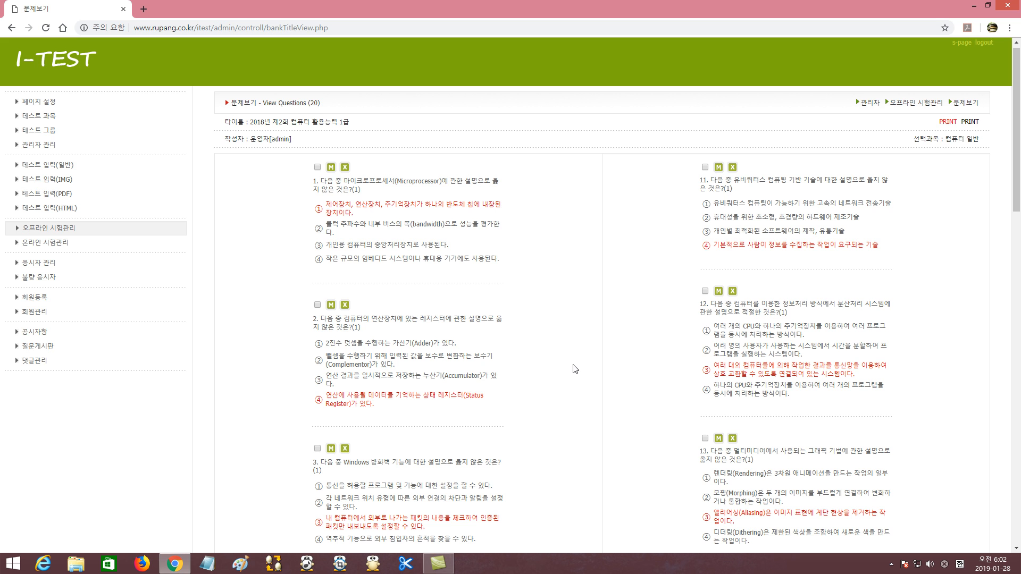
scroll(608, 365, "down", 1)
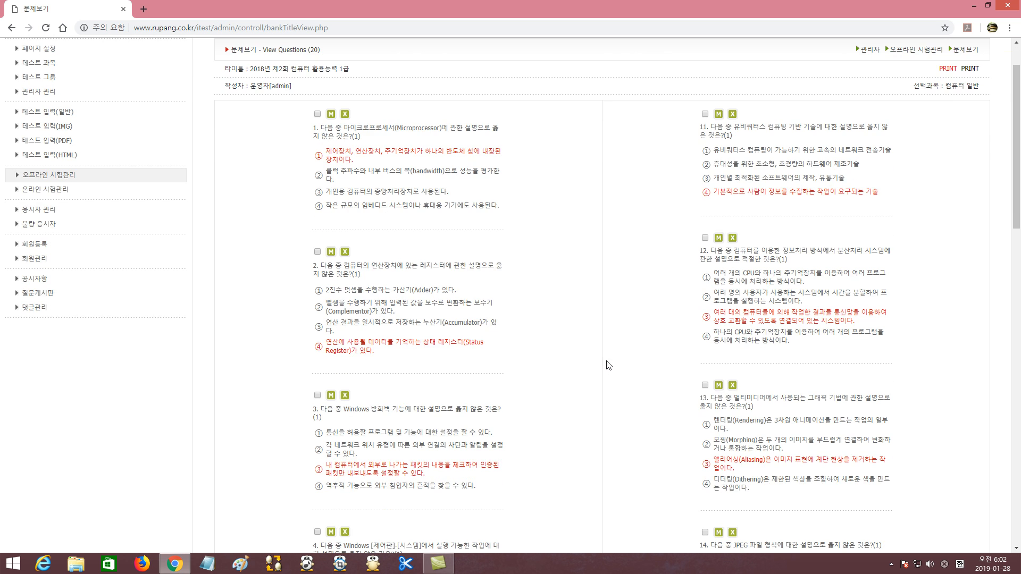
Open question 2 for modification, review its fields and choices, and save it
left_click(331, 253)
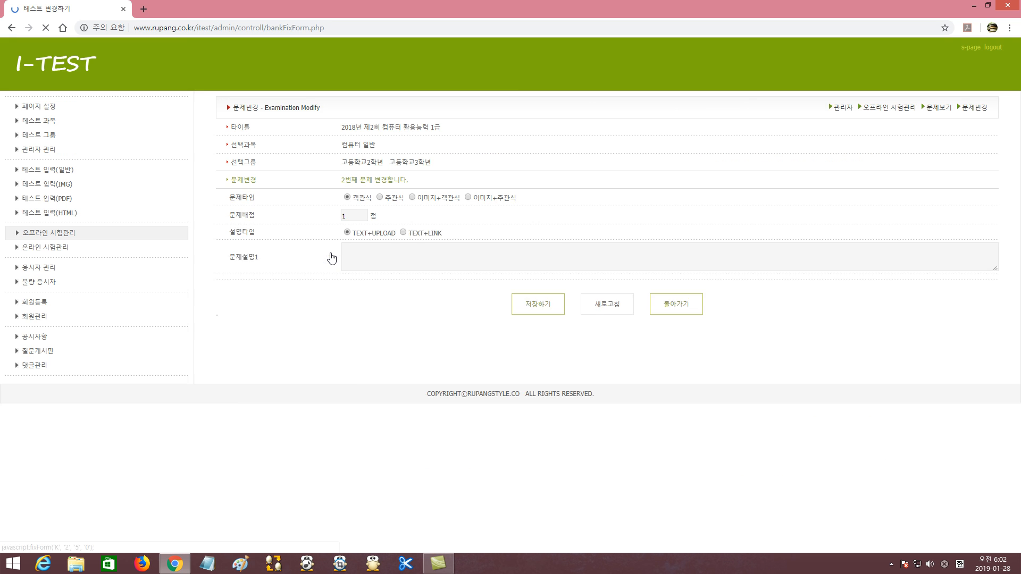
scroll(307, 297, "down", 5)
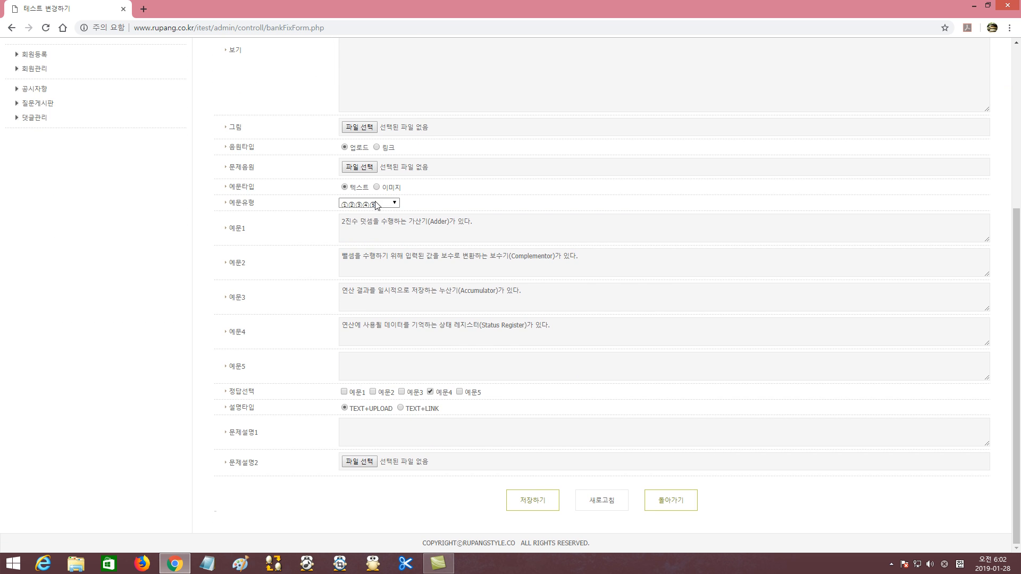
scroll(451, 392, "up", 5)
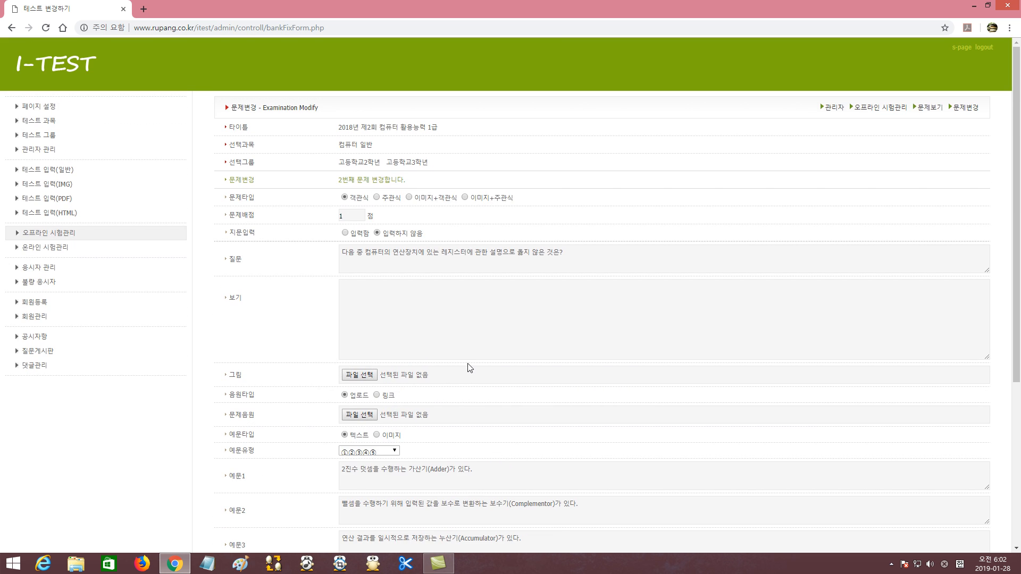
scroll(441, 375, "down", 5)
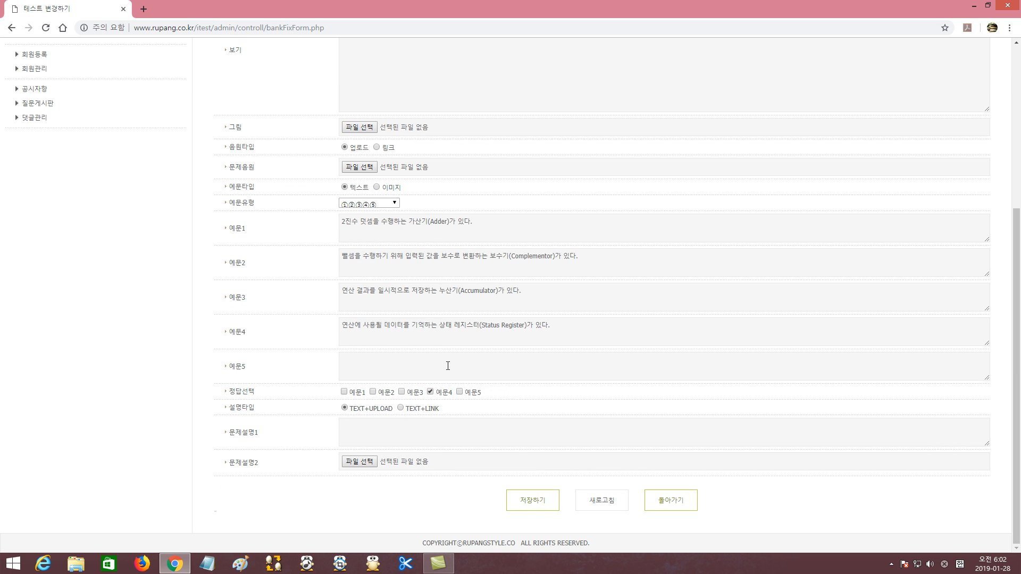
left_click(533, 502)
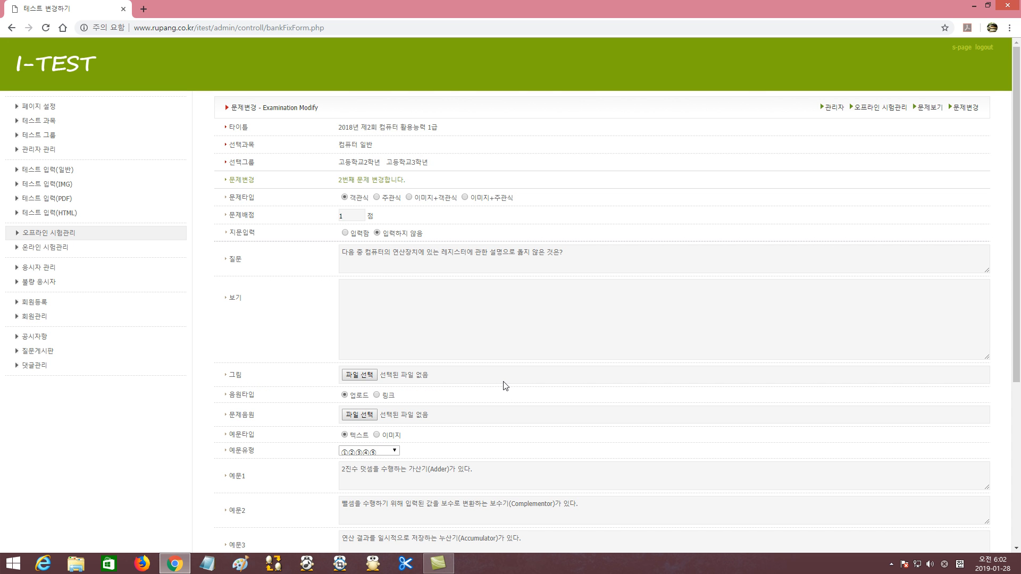
Change question 2 to the type 주관식 with the text answer 1, save it, and return to the question view
scroll(506, 386, "down", 4)
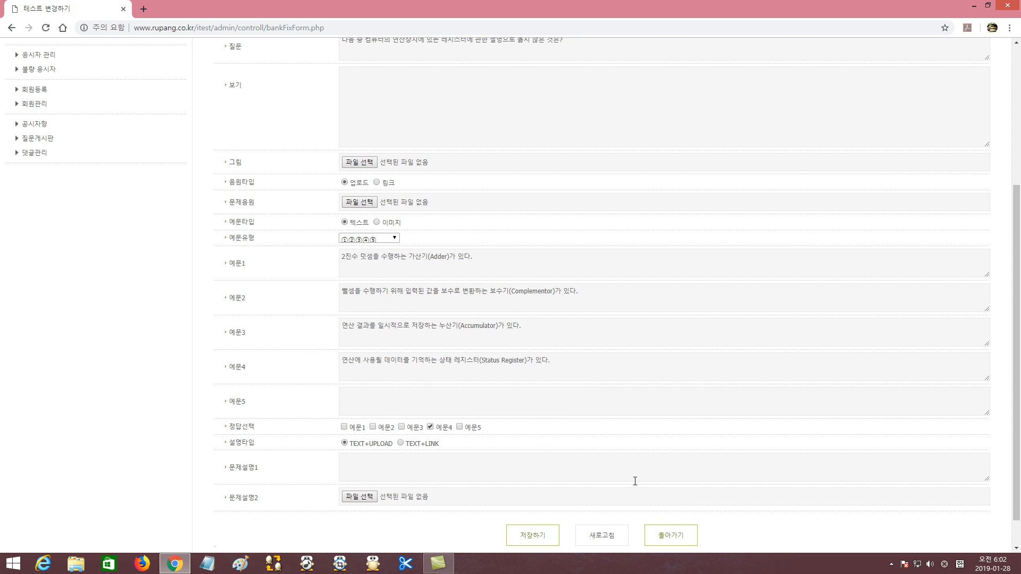
scroll(496, 308, "up", 4)
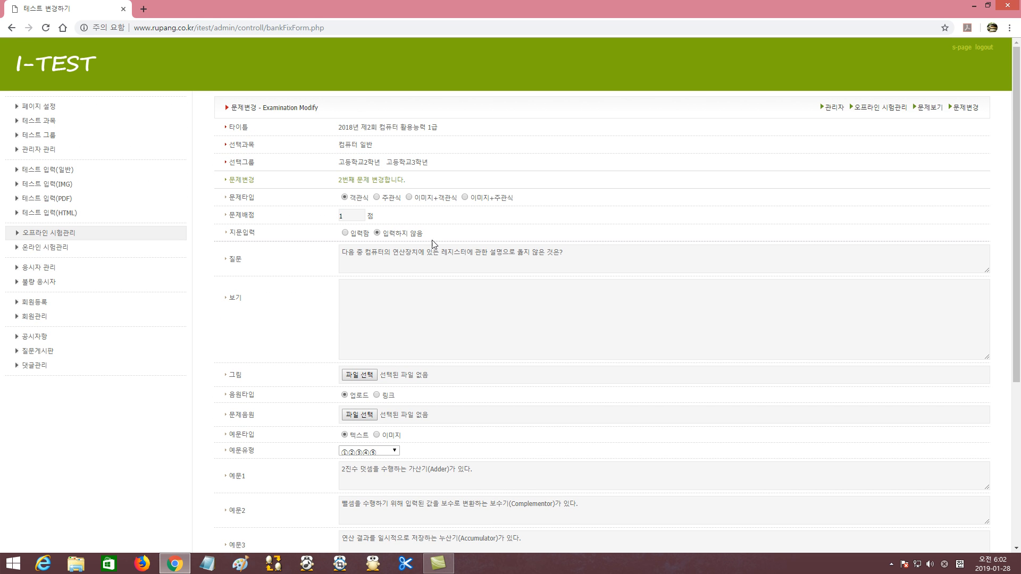
left_click(377, 198)
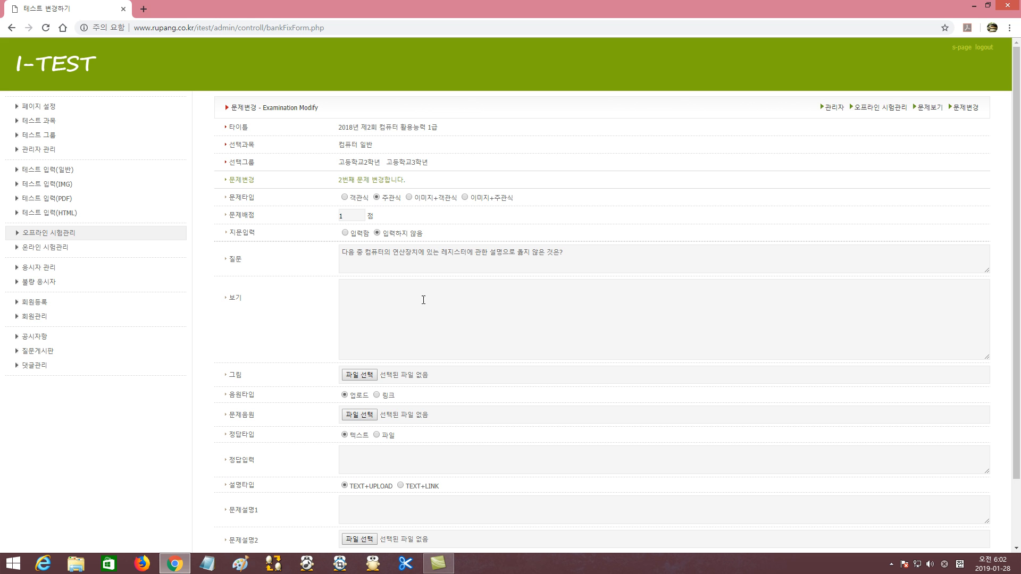
scroll(447, 442, "down", 2)
left_click(416, 390)
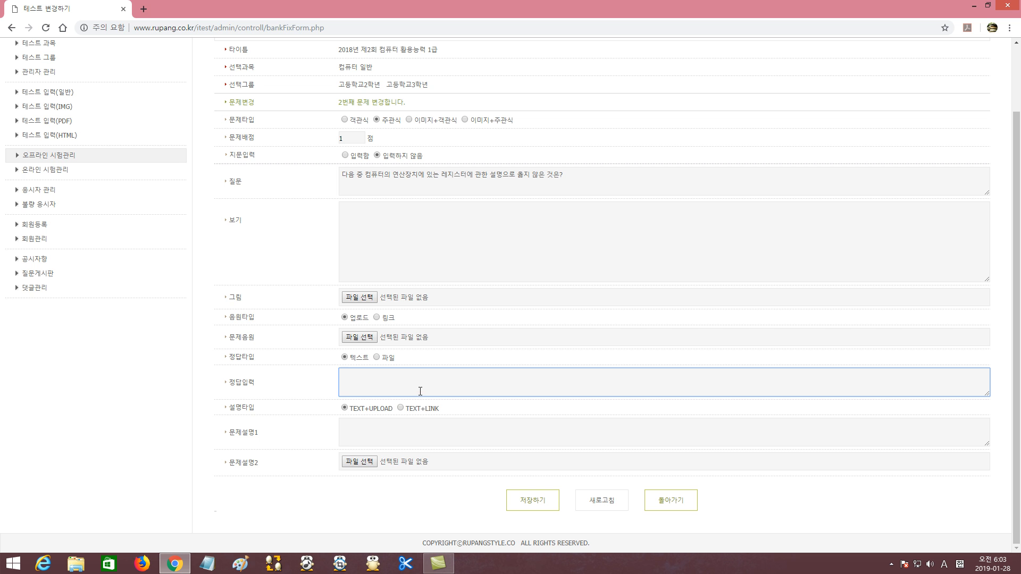
type("1")
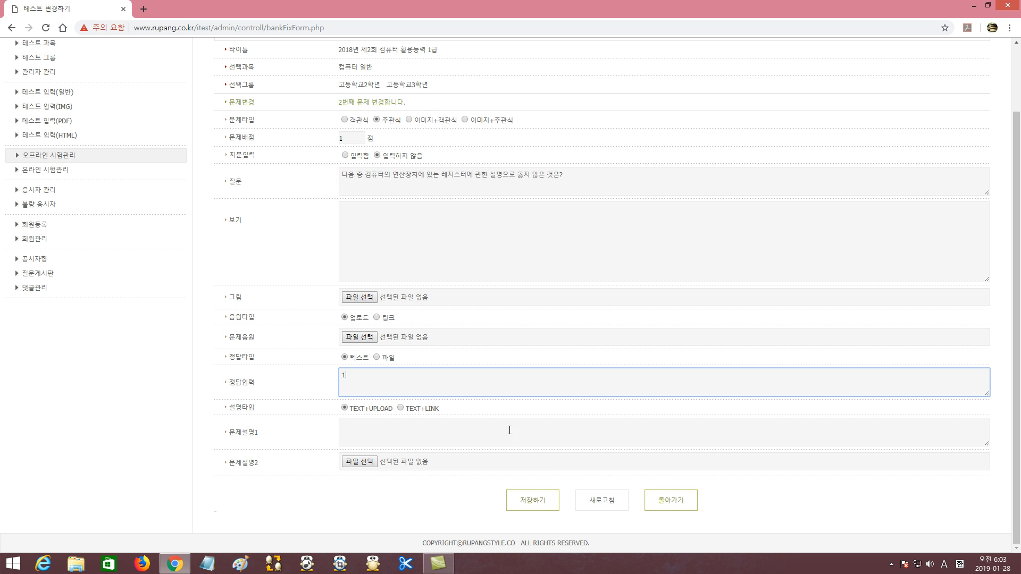
left_click(533, 500)
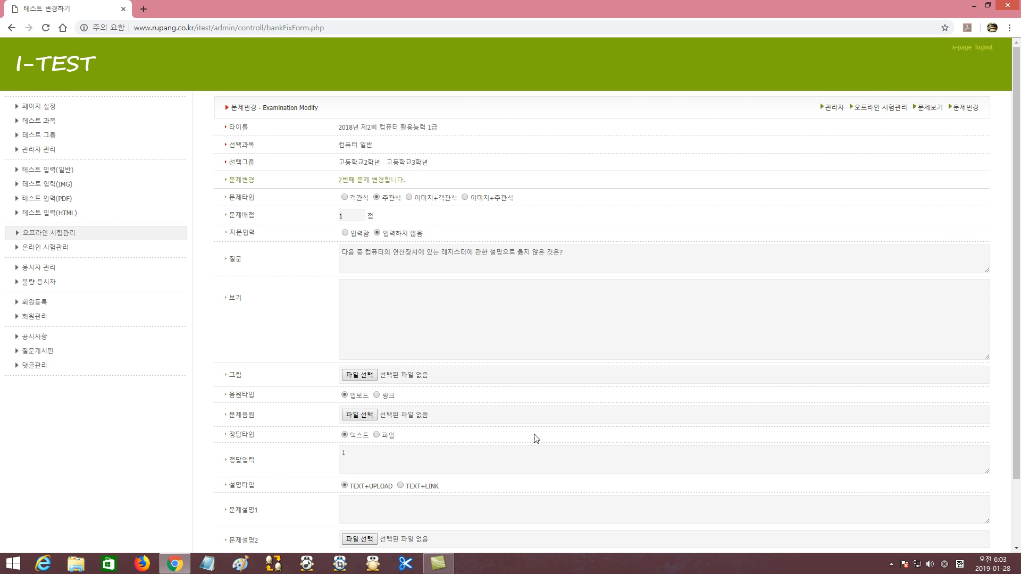
scroll(538, 432, "down", 2)
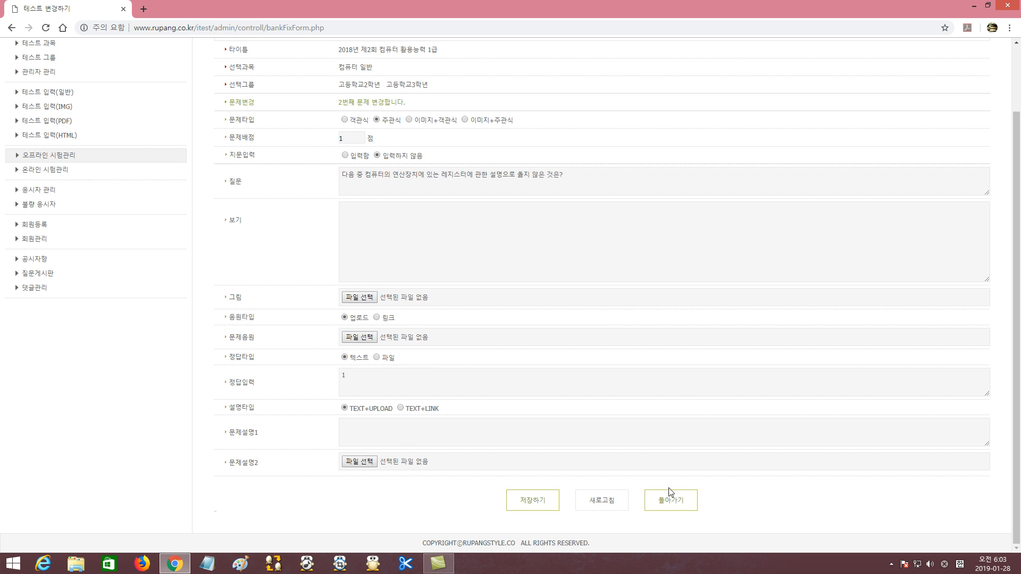
left_click(670, 502)
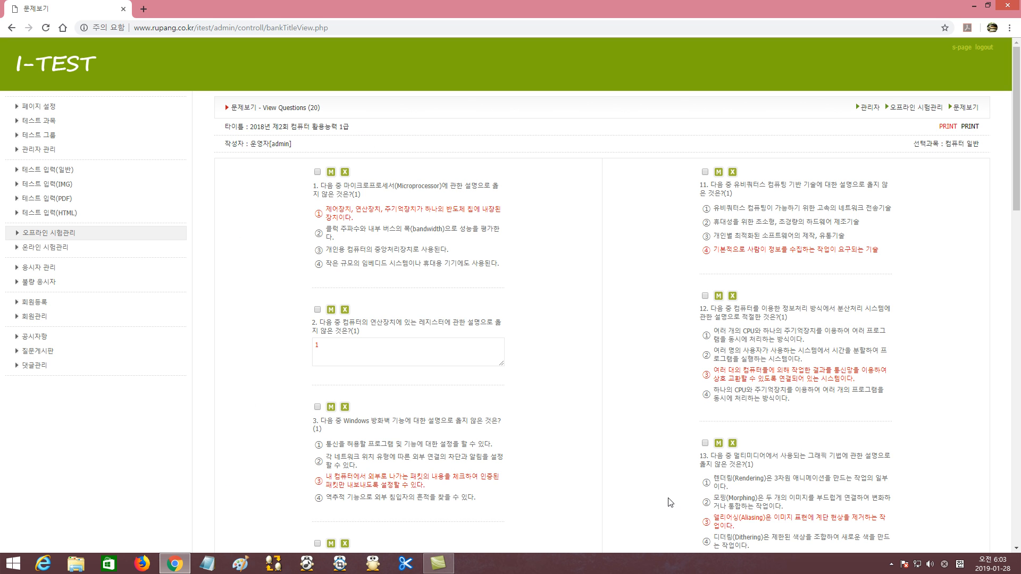
Start deleting question 2 and cancel the deletion
left_click_drag(319, 325, 387, 340)
left_click(414, 351)
left_click(531, 363)
left_click(345, 310)
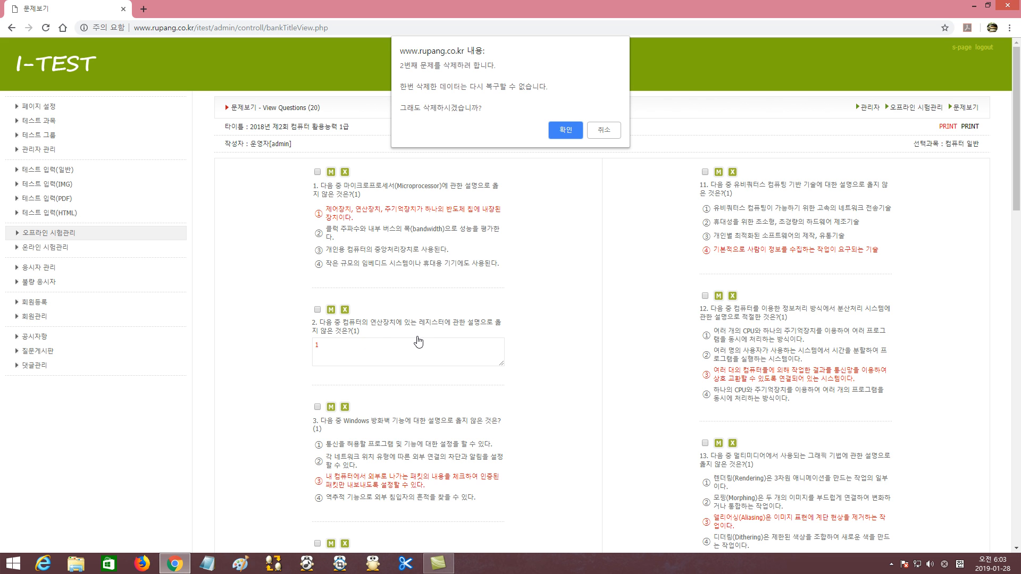
left_click(607, 131)
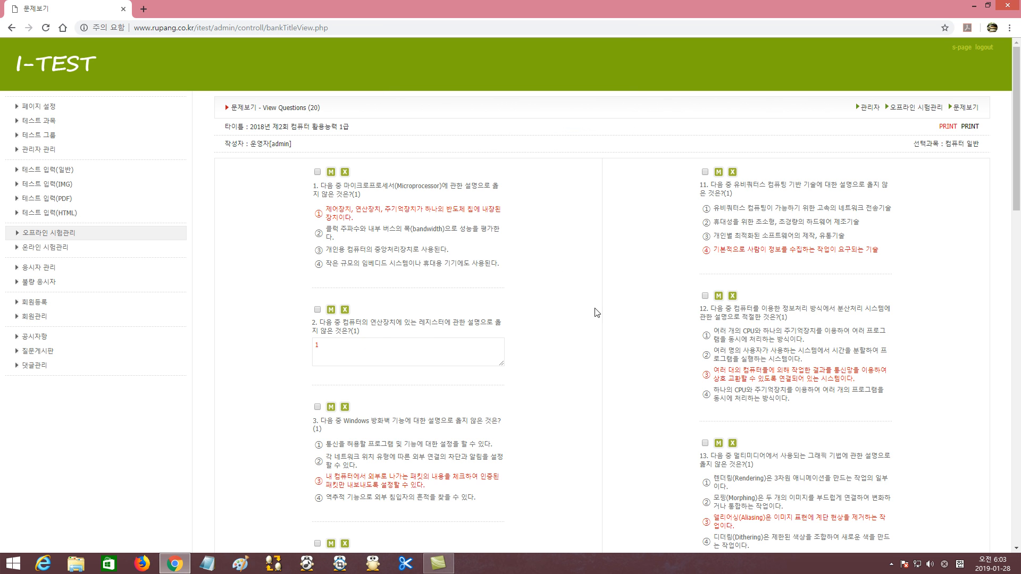
Set question 2 to the type 객관식 with 예문3 as the correct answer, save it, and return to the question view
left_click(331, 310)
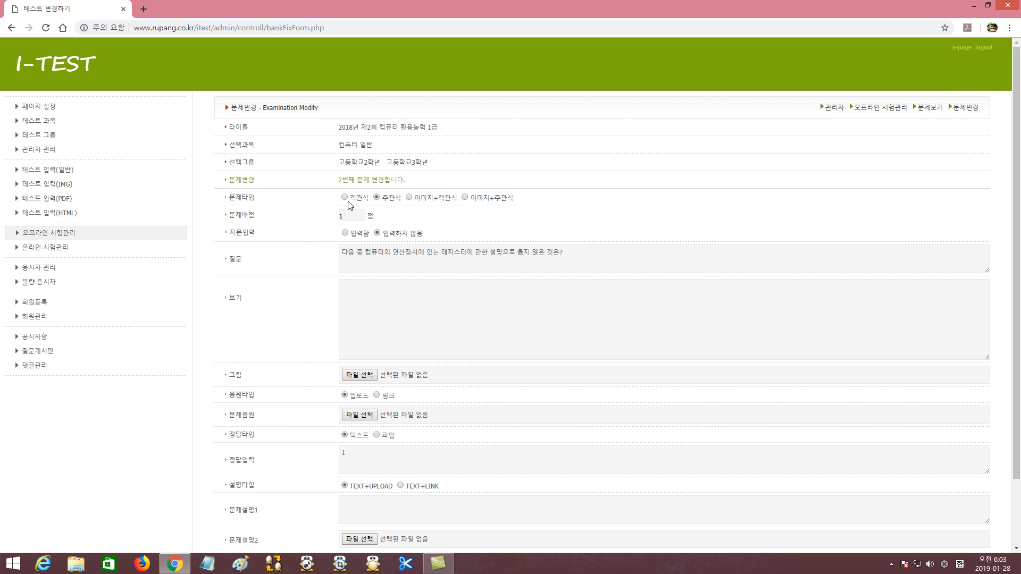
left_click(351, 199)
scroll(291, 361, "down", 5)
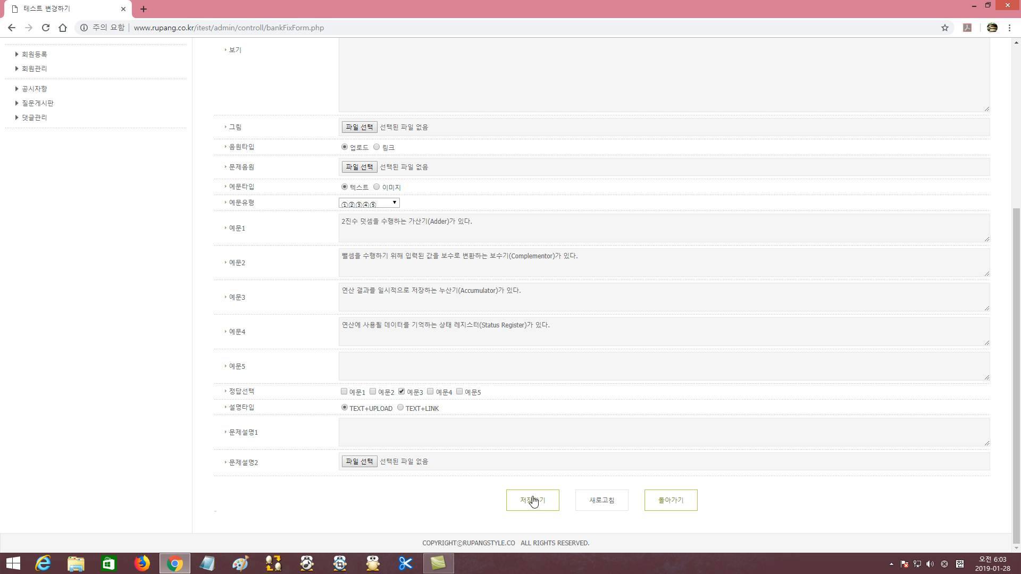
left_click(532, 503)
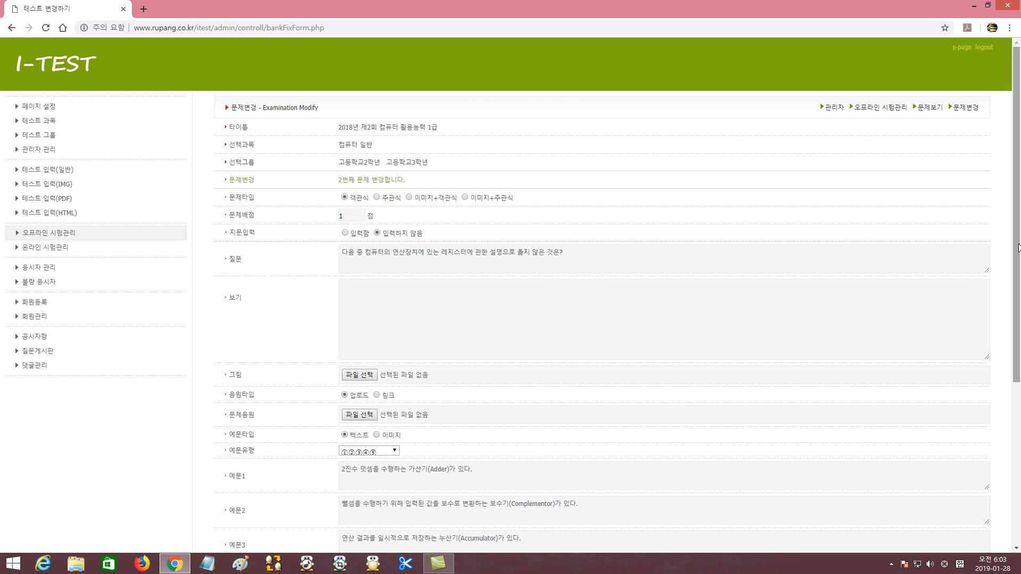
scroll(851, 425, "down", 5)
left_click(680, 505)
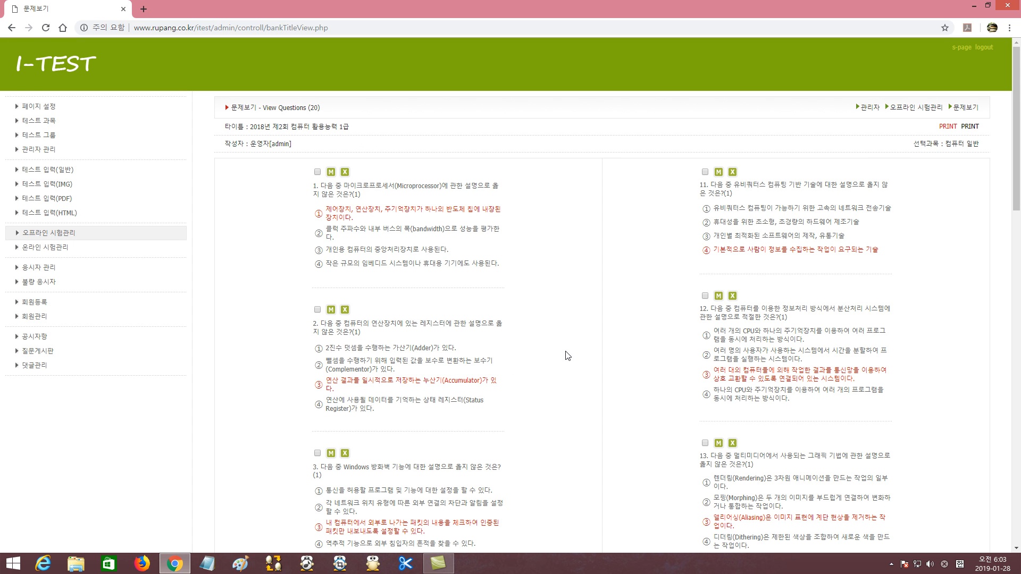
Look through the test's questions down to number 20 and open the form for adding another question
scroll(569, 358, "down", 6)
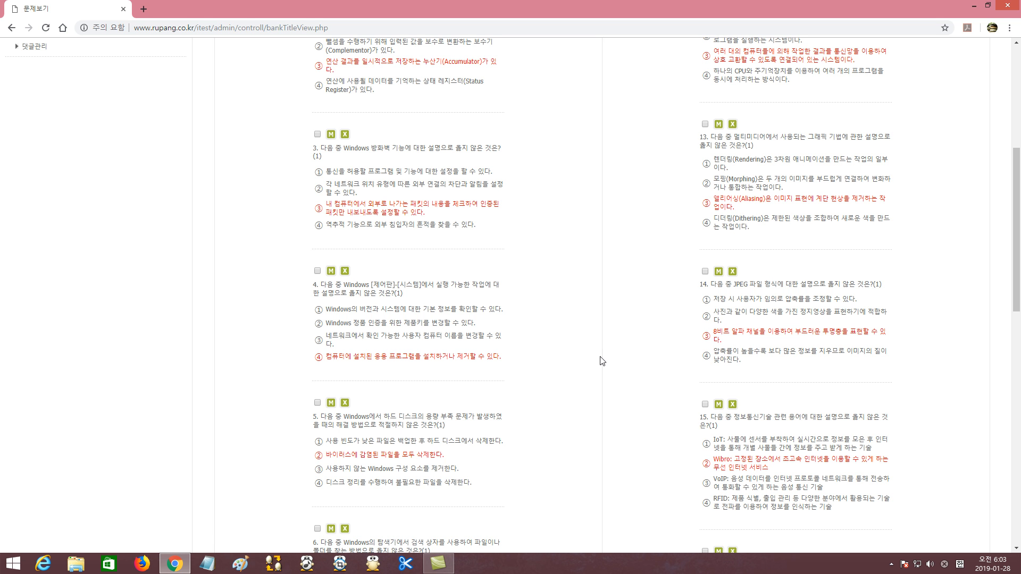
scroll(601, 354, "up", 3)
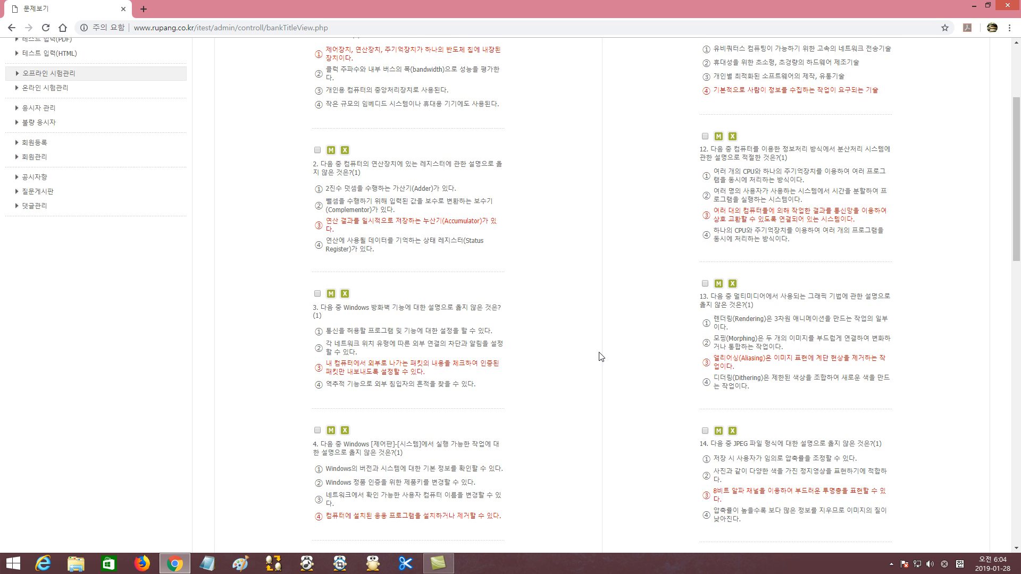
scroll(601, 364, "down", 4)
scroll(601, 364, "down", 10)
scroll(601, 364, "down", 3)
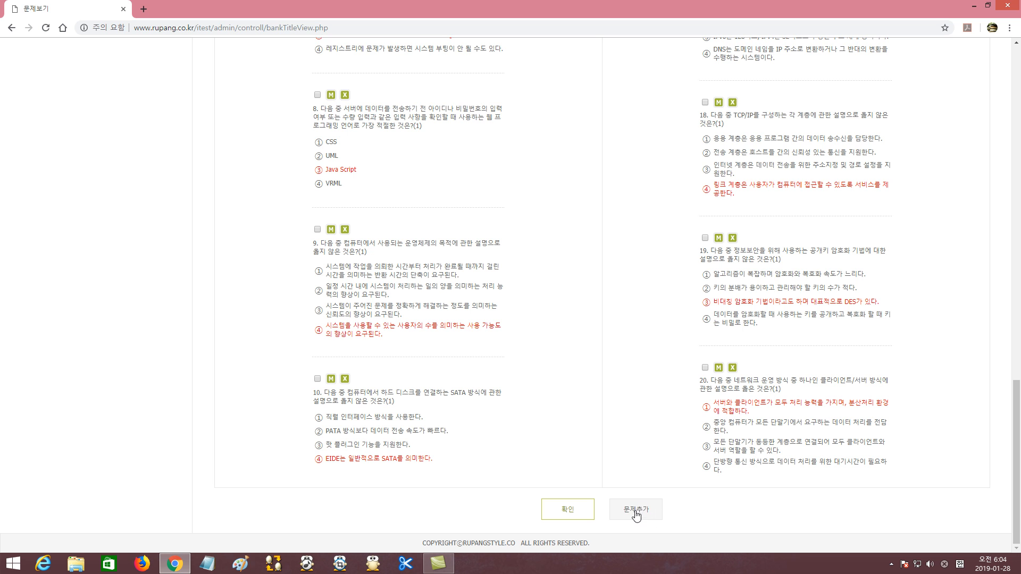
left_click(701, 381)
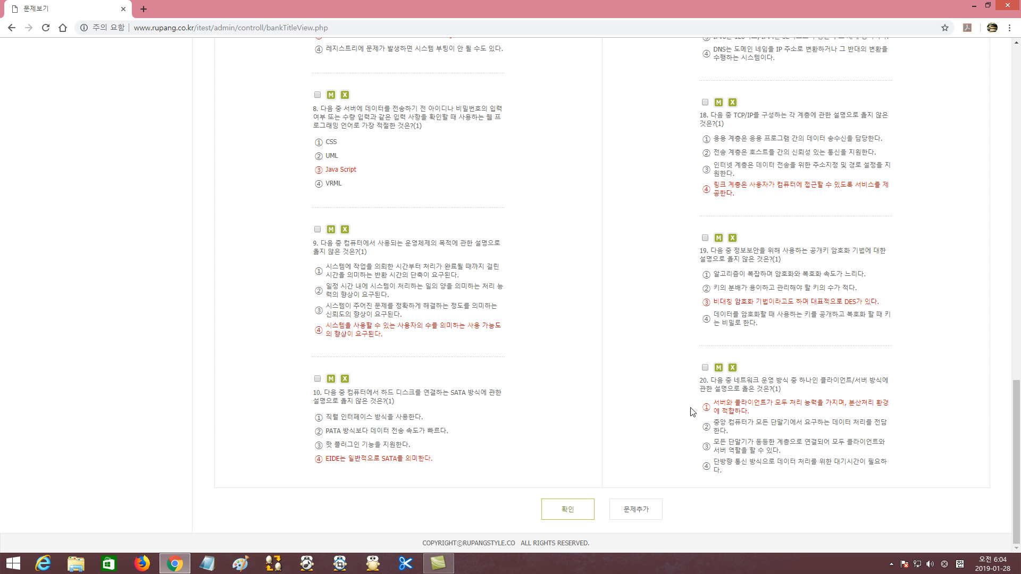
left_click(634, 512)
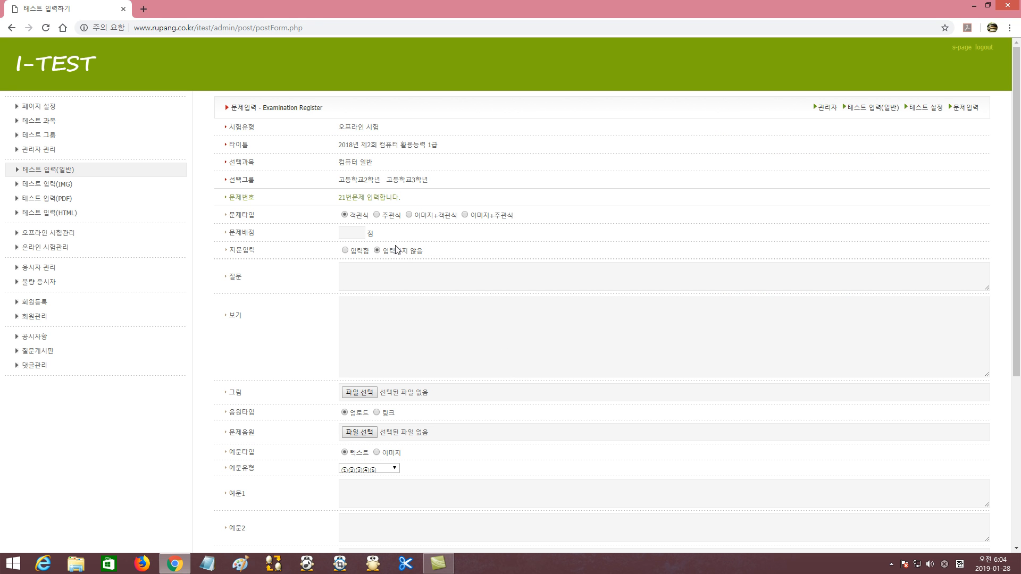
Give the new question 10 points and enter 루팡은 남자인가요 여자인가요? as the question text
left_click(352, 233)
type("10")
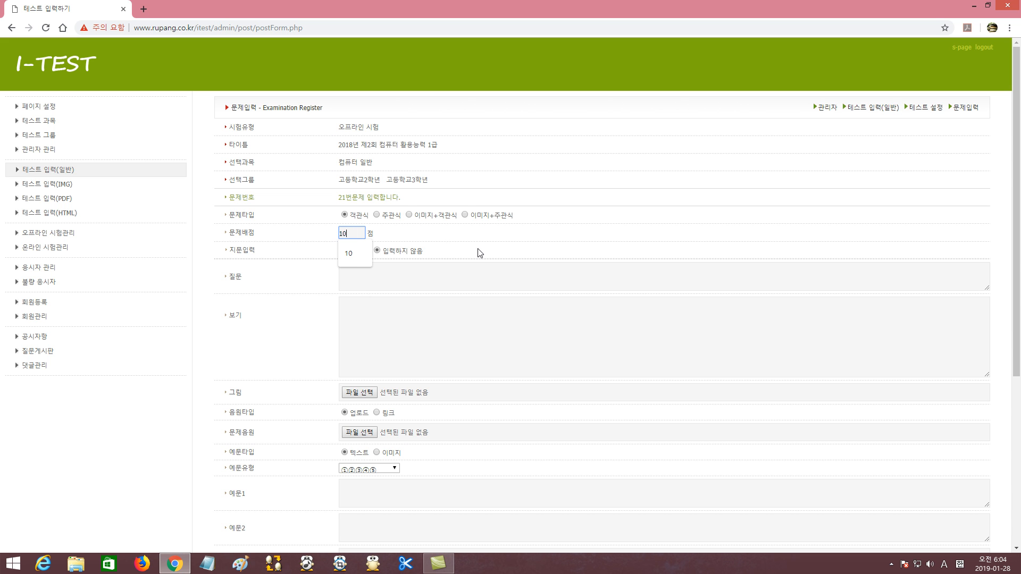
left_click(425, 276)
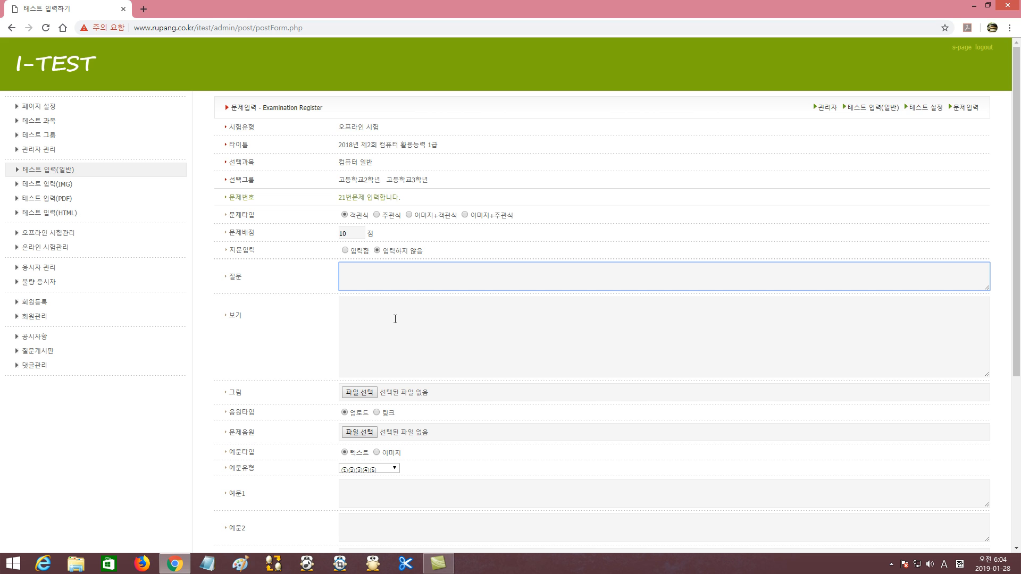
key("Hangul")
type("루파은")
type(" 남자인가요 ㅇ")
Enter 남 as 예문1 and 여 as 예문2 for the new question
scroll(397, 318, "down", 3)
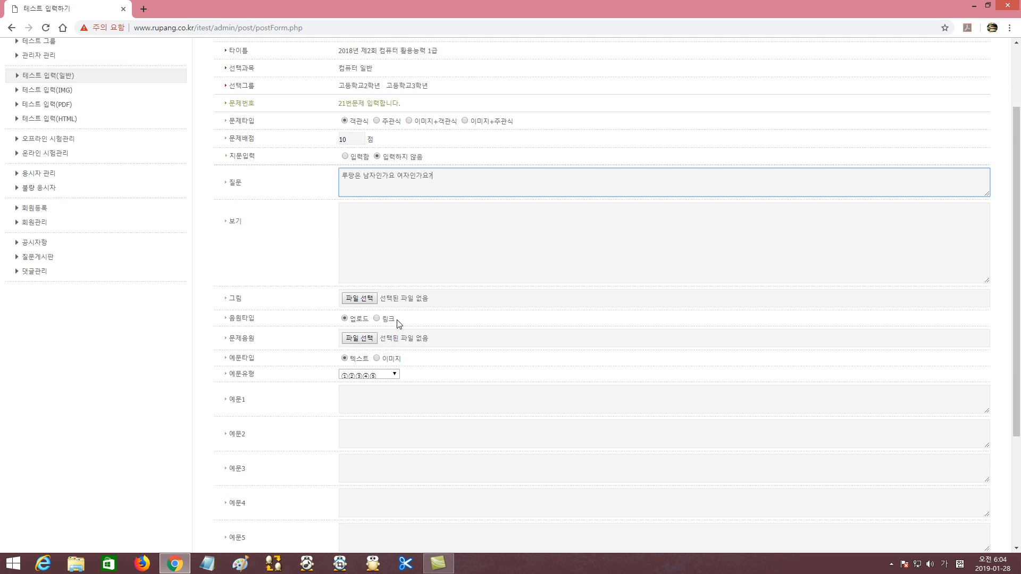
left_click(363, 334)
key("Tab")
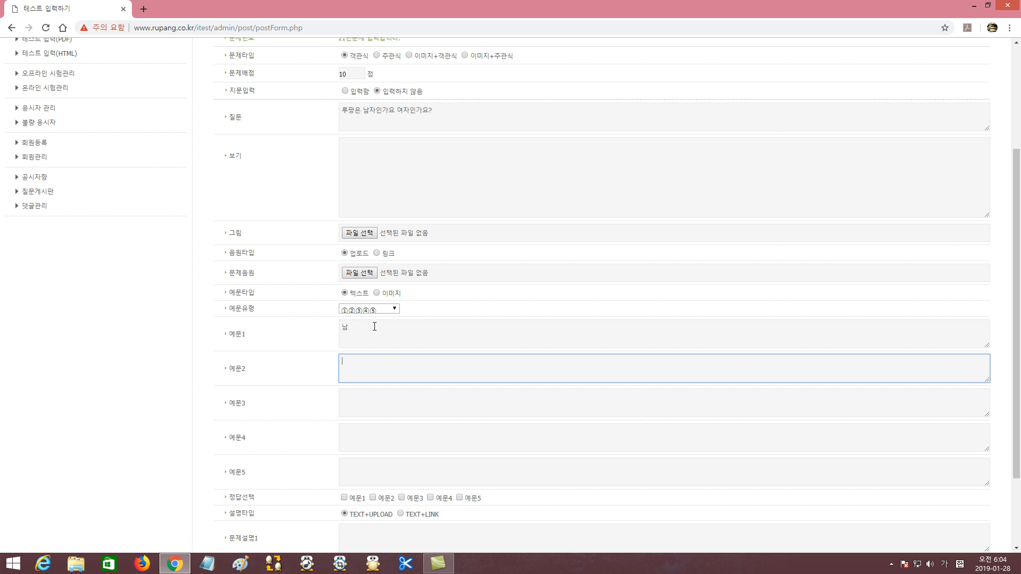
scroll(383, 339, "down", 2)
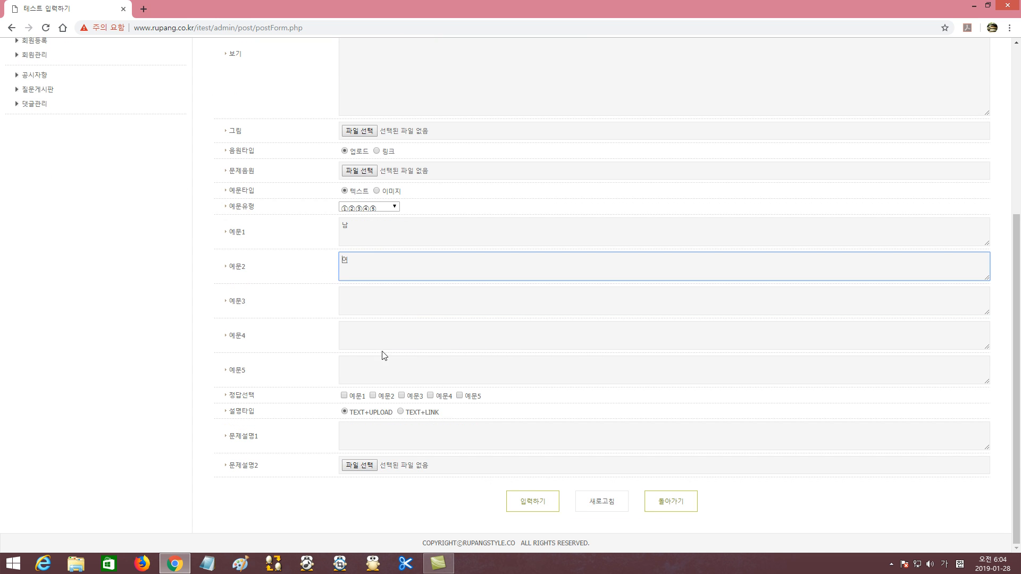
Mark 예문1 as the correct answer, submit the new question and return to the question view
left_click(345, 396)
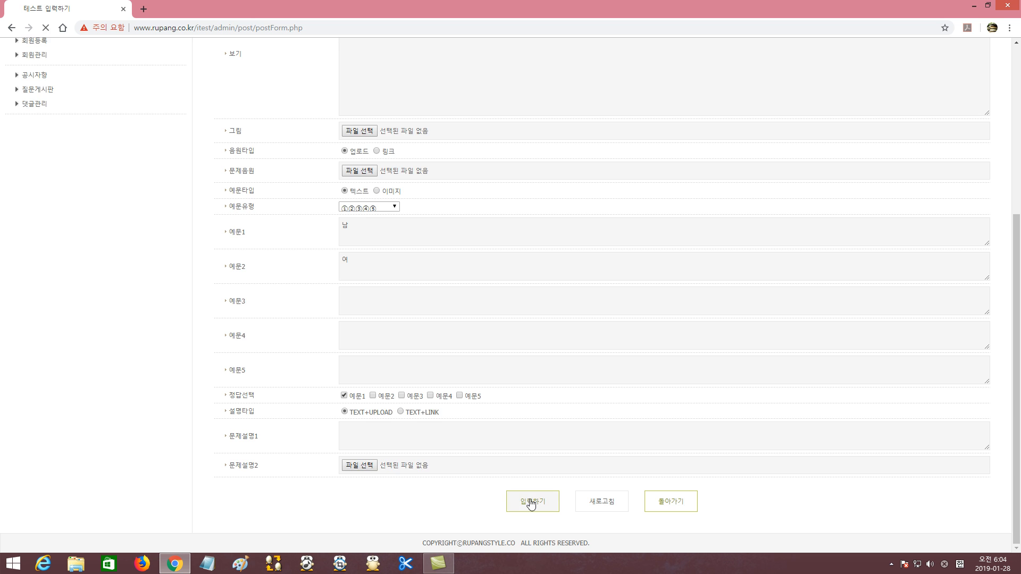
left_click(530, 502)
left_click_drag(1017, 248, 1017, 454)
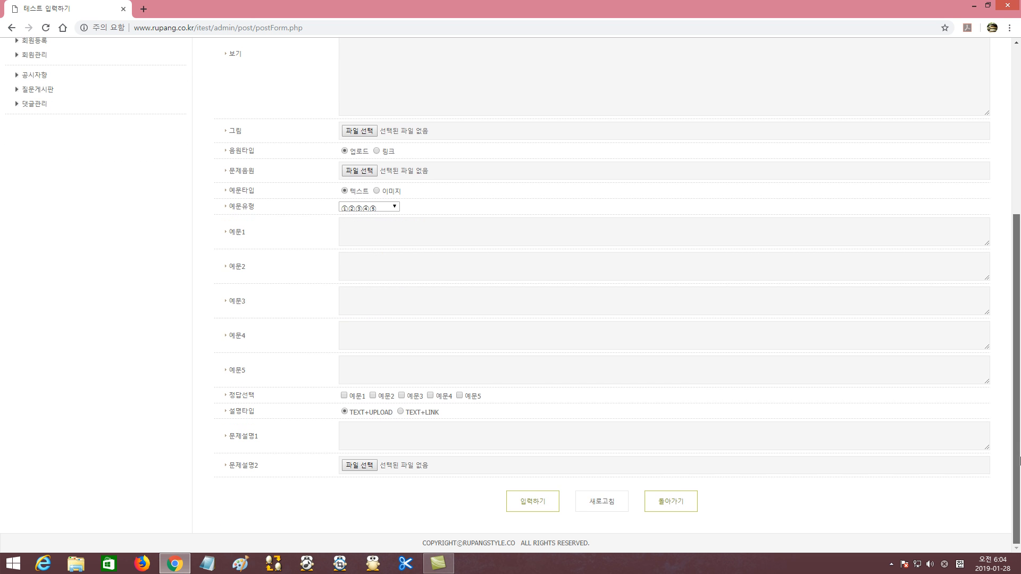
left_click(665, 508)
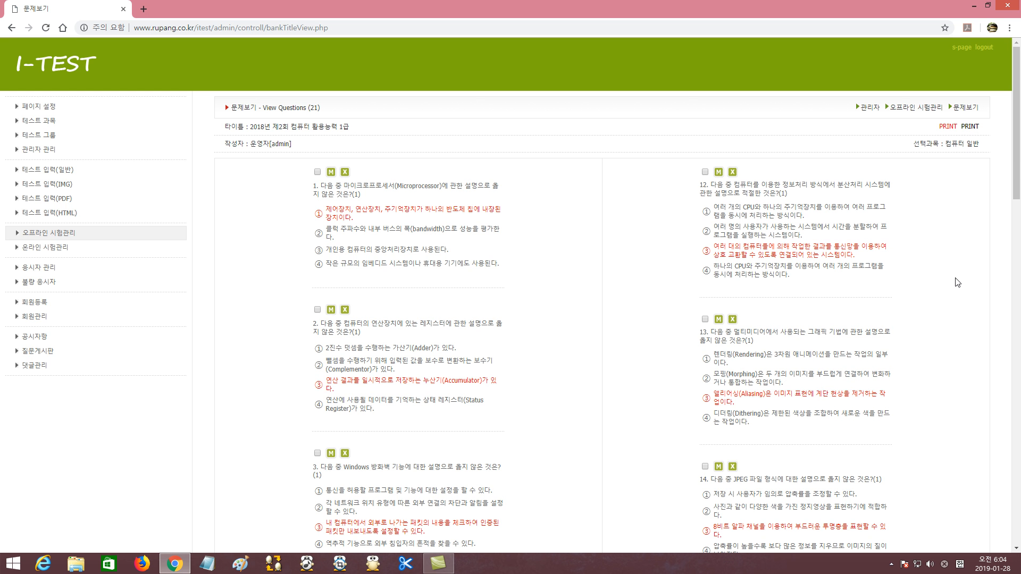
Check the added question 21 at the end of the test, then delete it and confirm the deletion
left_click_drag(1017, 155, 1017, 499)
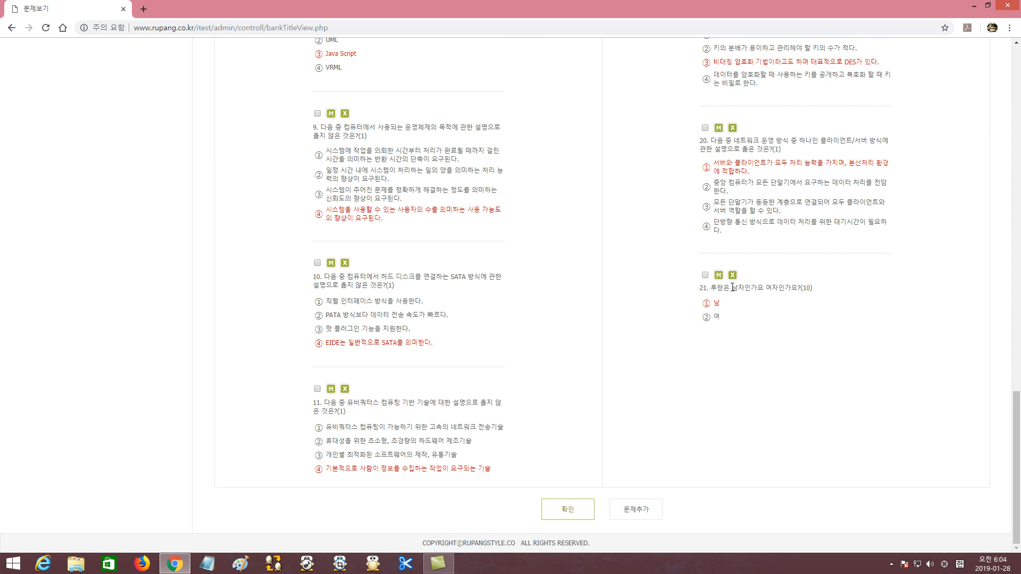
left_click_drag(712, 288, 809, 288)
left_click(722, 305)
left_click(733, 276)
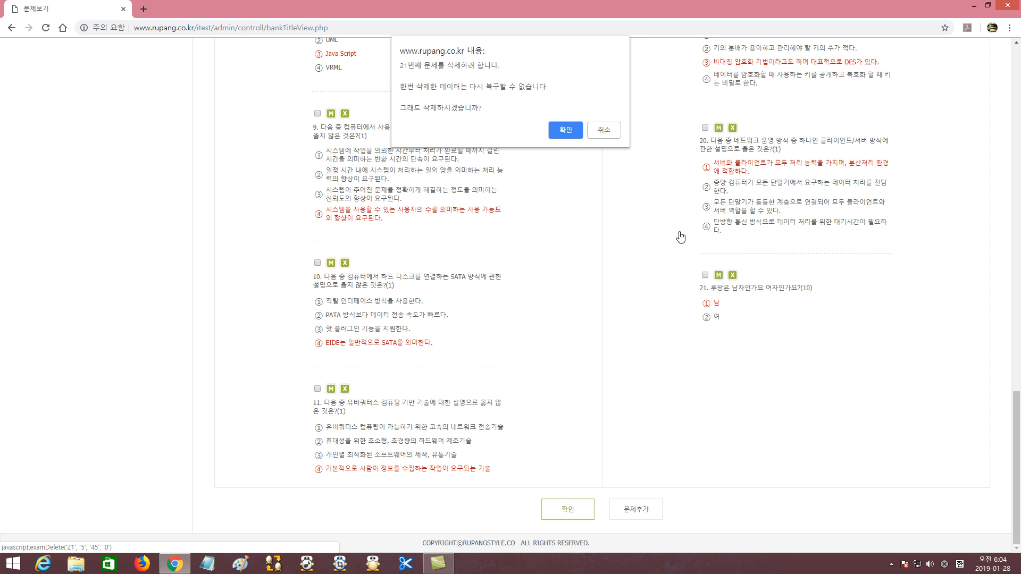
left_click(565, 130)
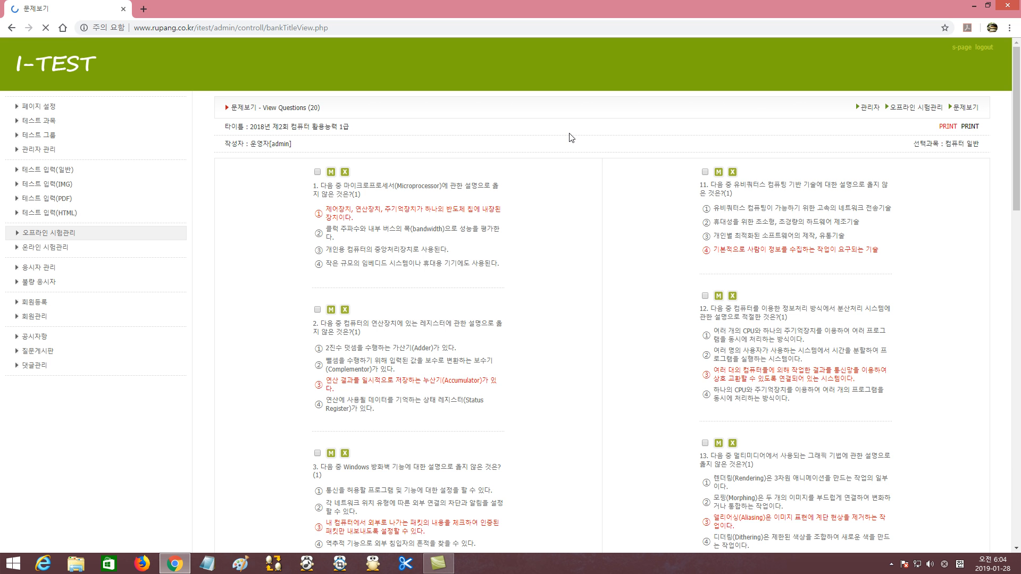
Look through the test's questions from first to last and return to the offline test list
left_click_drag(1018, 174, 1017, 547)
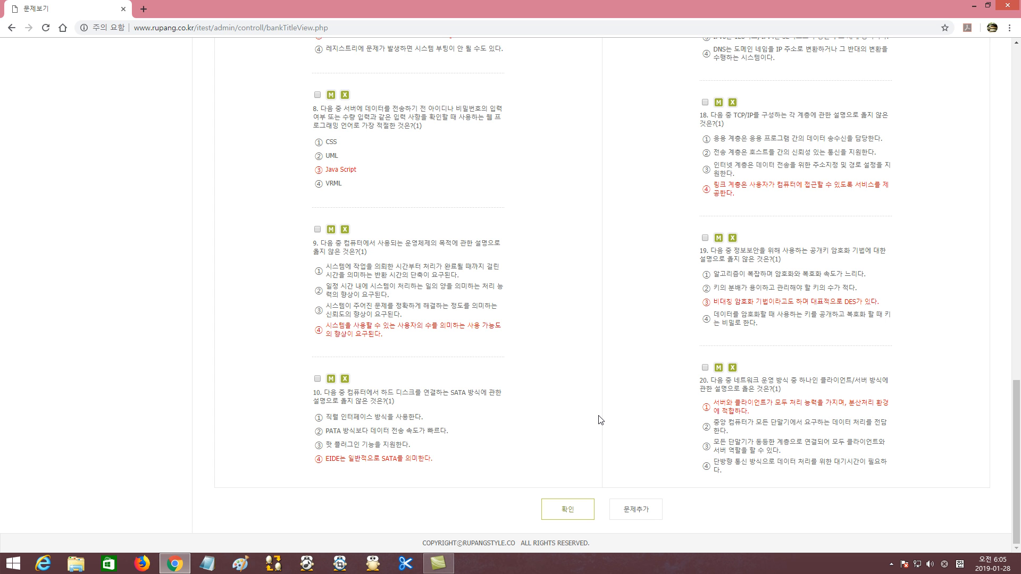
left_click_drag(1018, 411, 1019, 85)
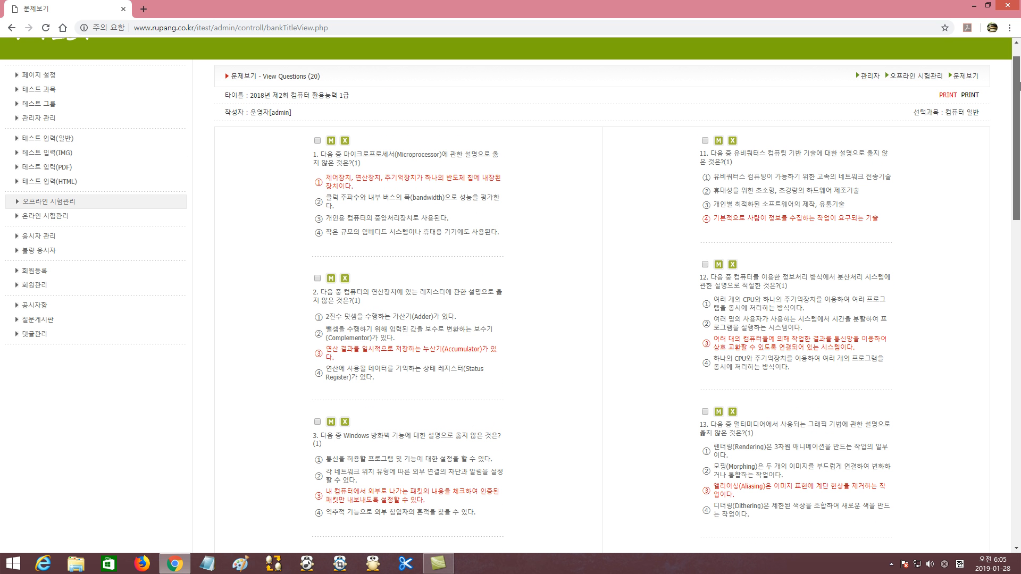
left_click_drag(327, 179, 355, 190)
left_click(700, 242)
left_click_drag(1017, 179, 1018, 505)
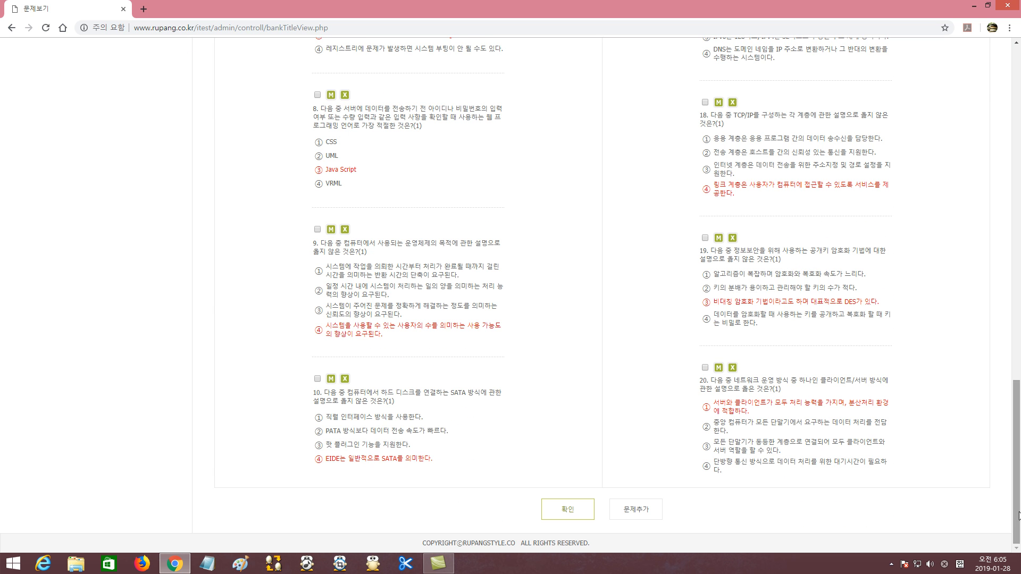
left_click(564, 511)
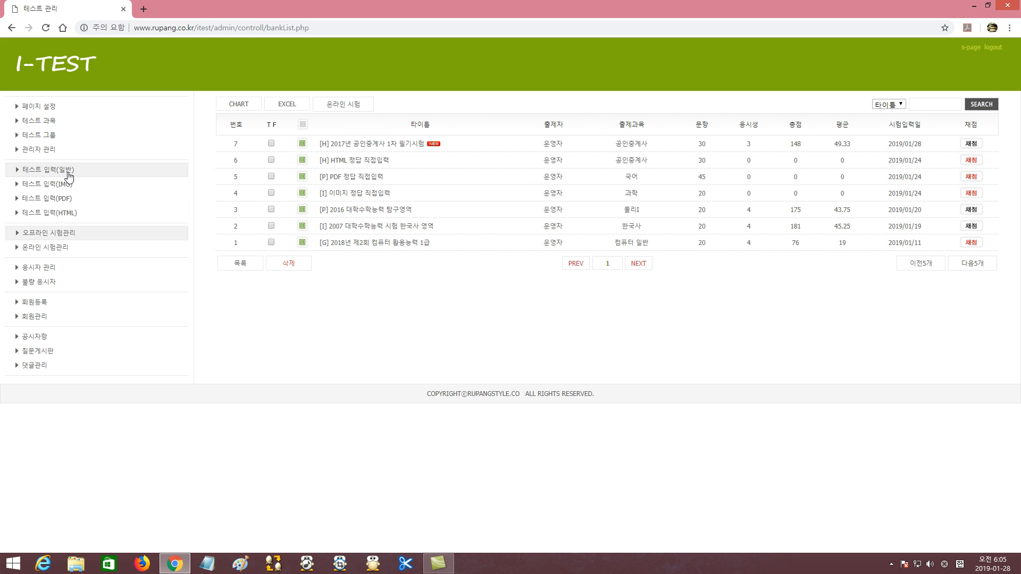
Reopen the test 2018년 제2회 컴퓨터 활용능력 1급, look through its questions and return to the test list
left_click(409, 244)
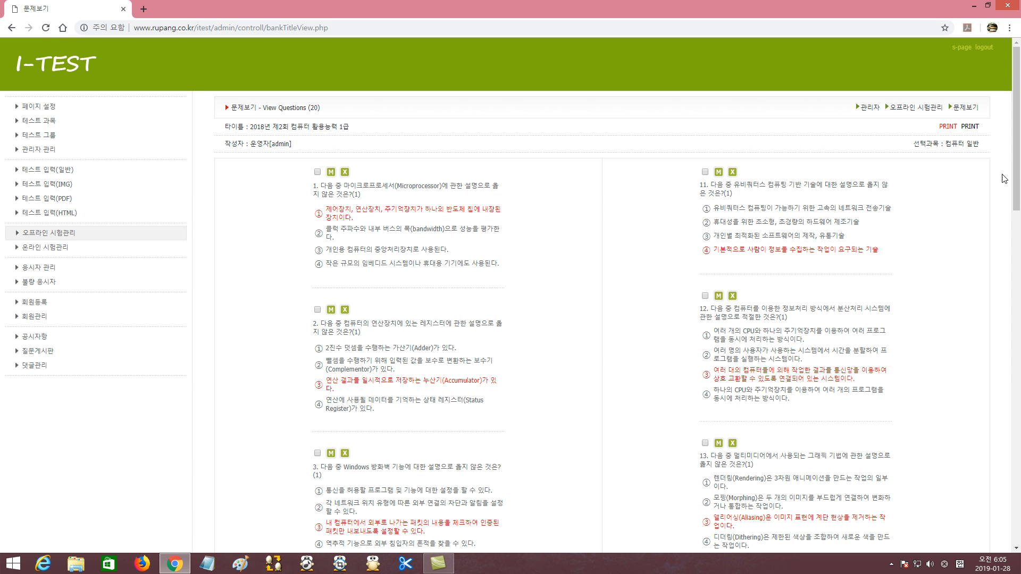
left_click_drag(1017, 208, 1017, 566)
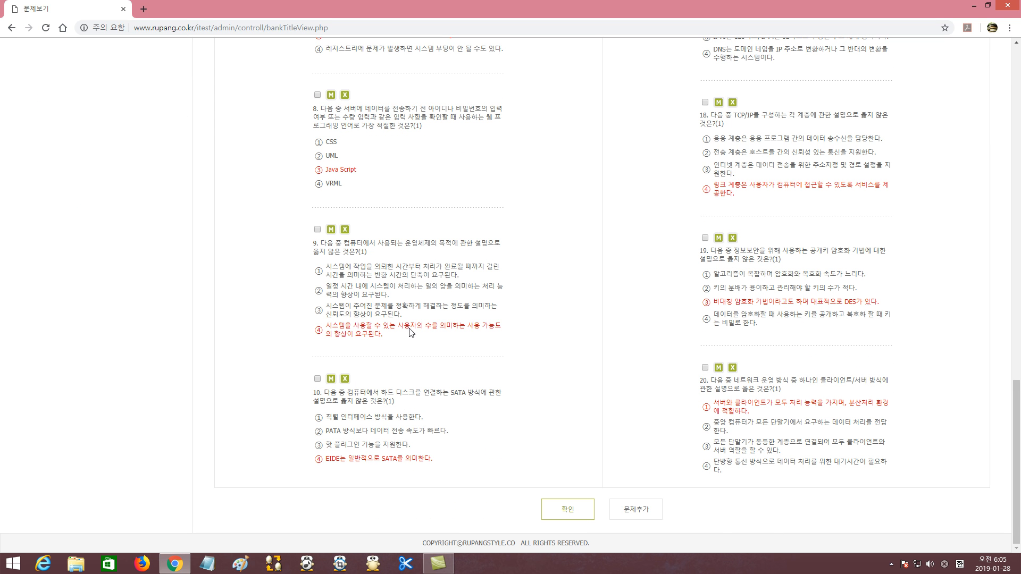
scroll(581, 322, "up", 4)
scroll(595, 411, "down", 4)
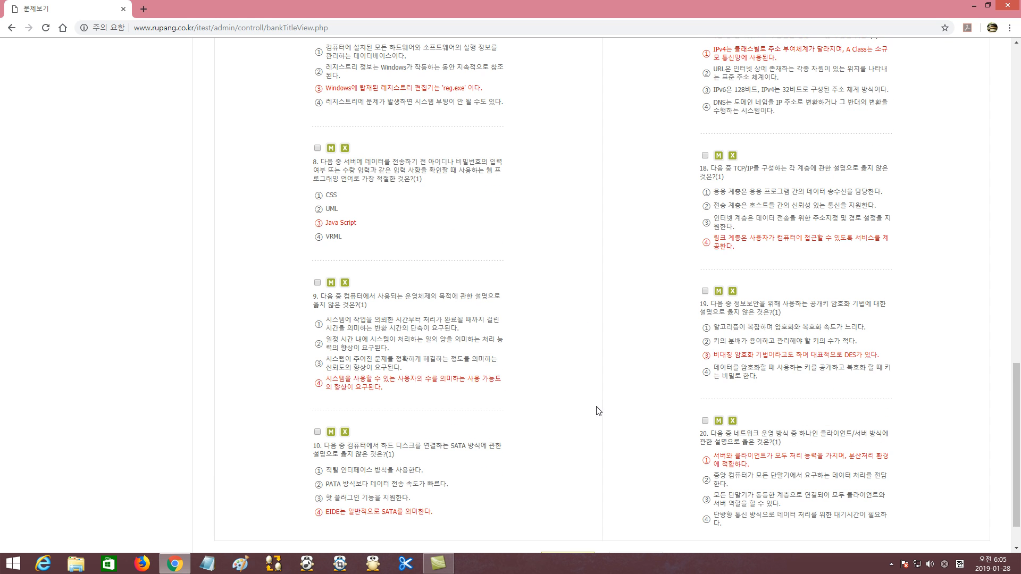
left_click(569, 516)
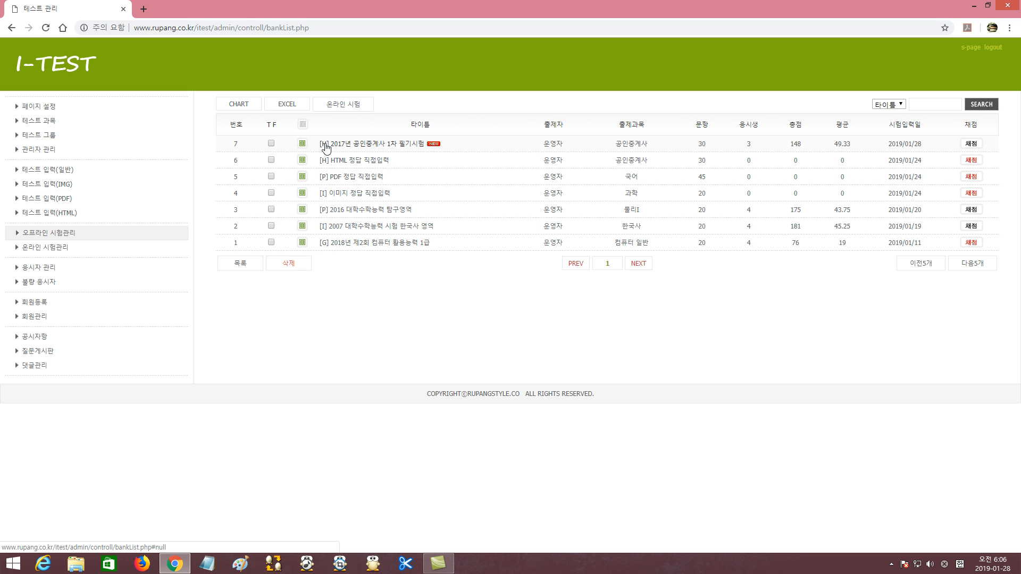
Open the HTML test 2017년 공인중개사 1차 필기시험, examine its print preview and close the test view
left_click(393, 145)
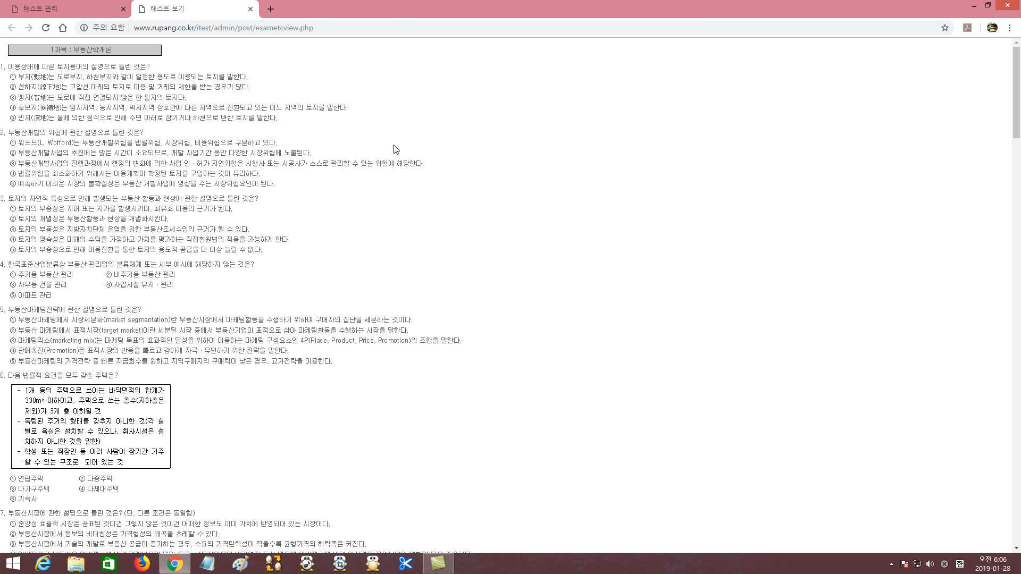
scroll(254, 230, "down", 5)
scroll(293, 237, "up", 5)
left_click(1009, 27)
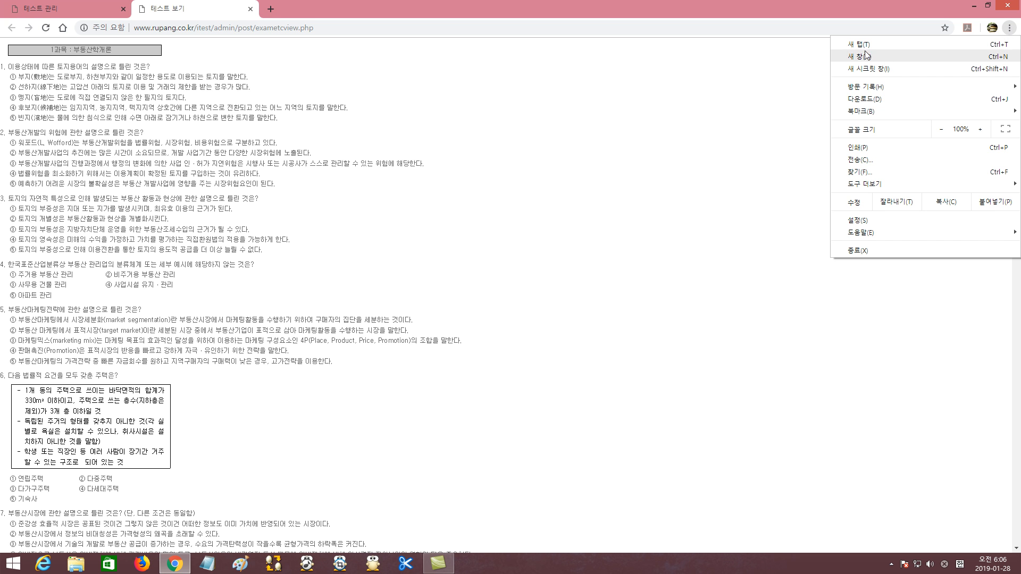
left_click(857, 149)
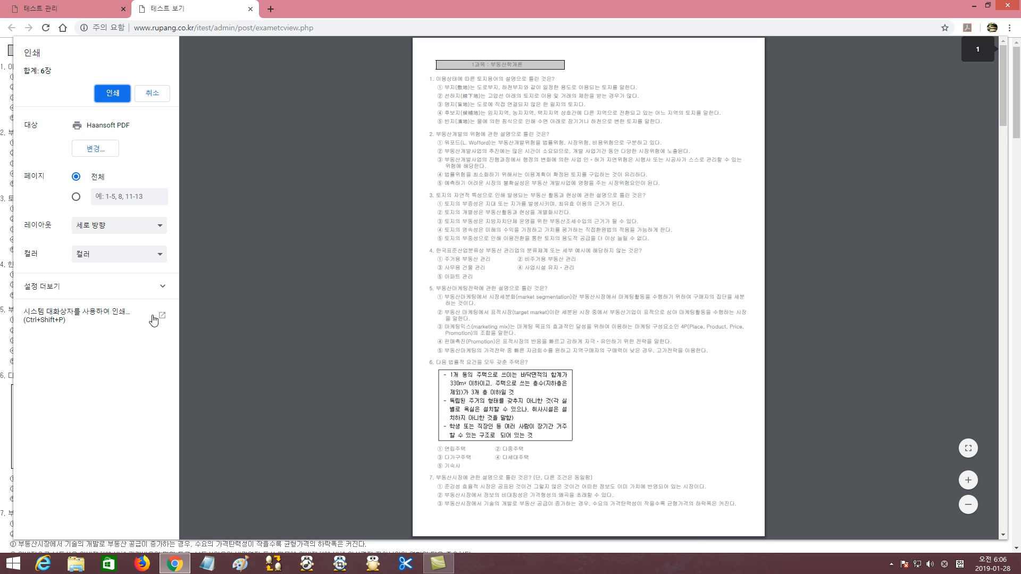
left_click_drag(1006, 95, 1005, 48)
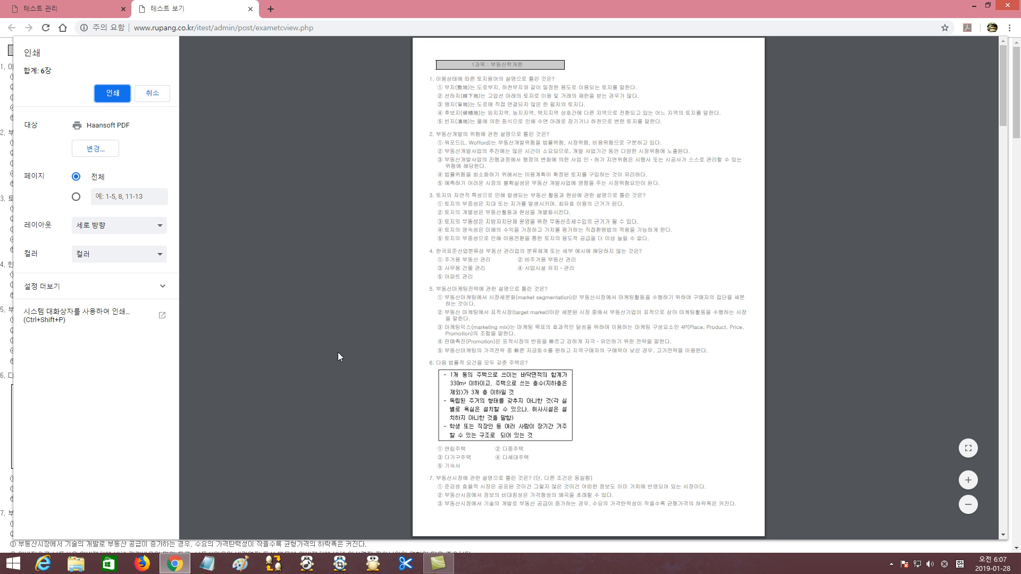
left_click(250, 8)
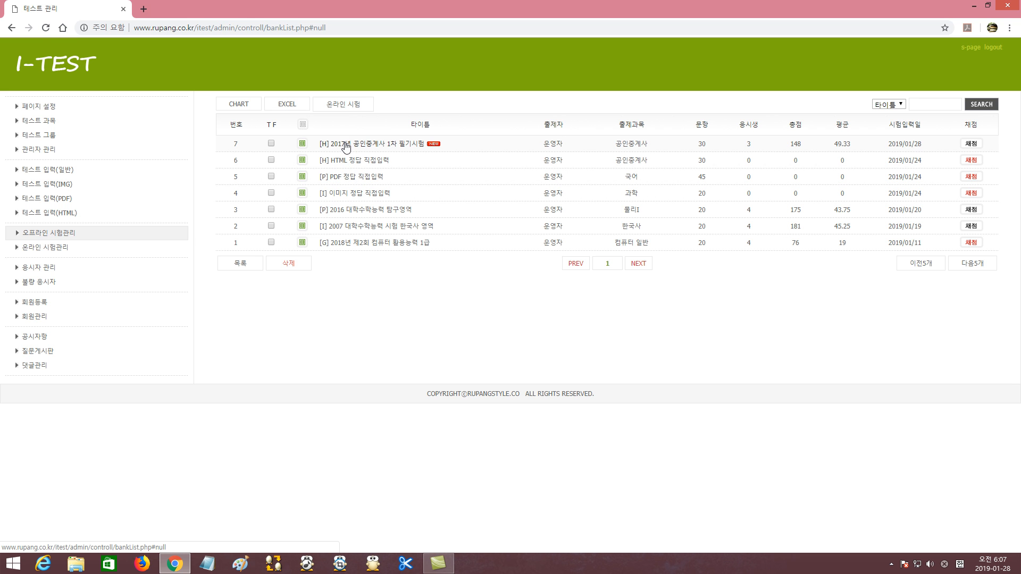
Open the test PDF 정답 직접입력, examine the browser's print preview of the whole page and close the test view
left_click(360, 180)
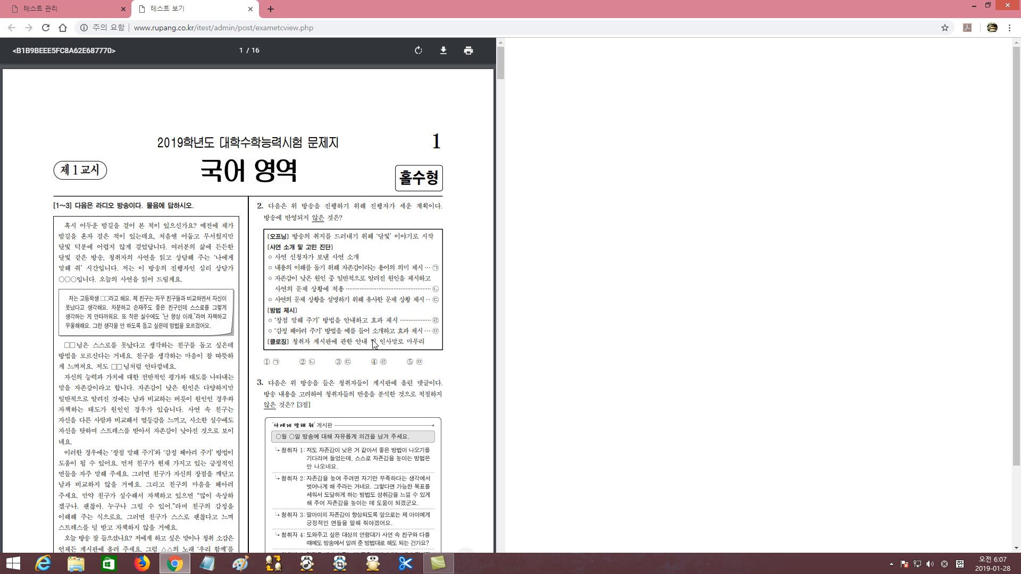
left_click(1010, 28)
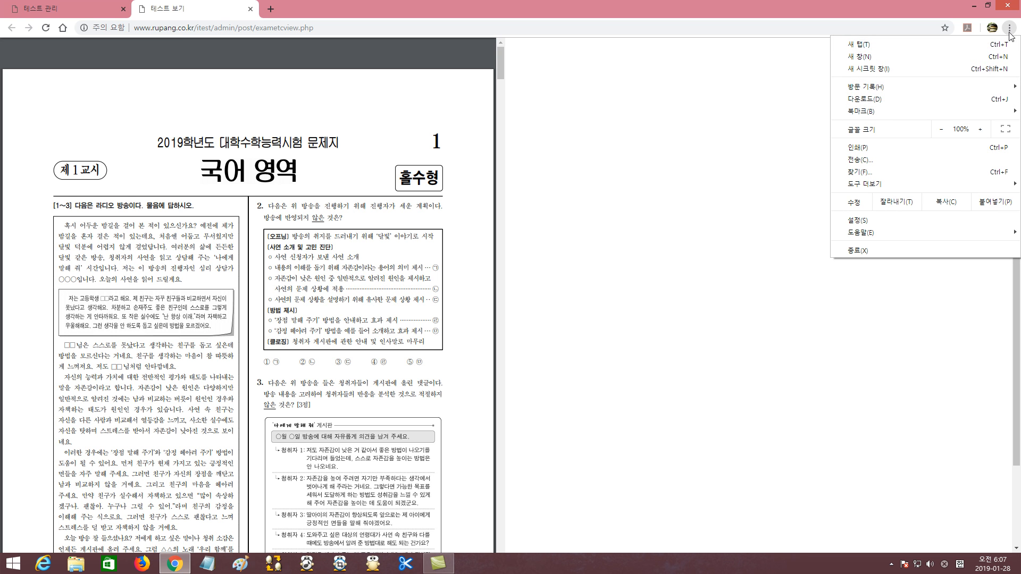
left_click(857, 148)
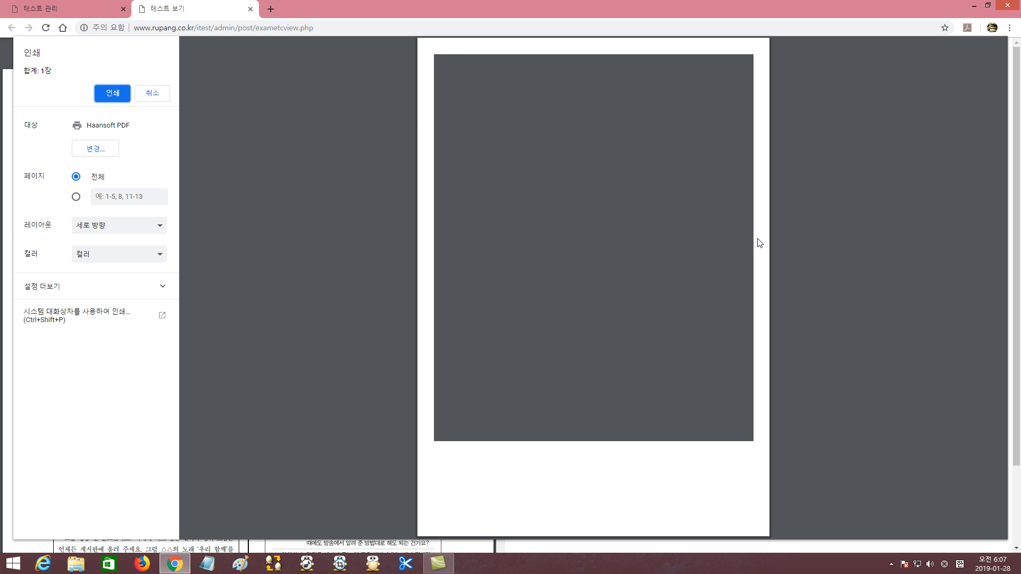
left_click(250, 8)
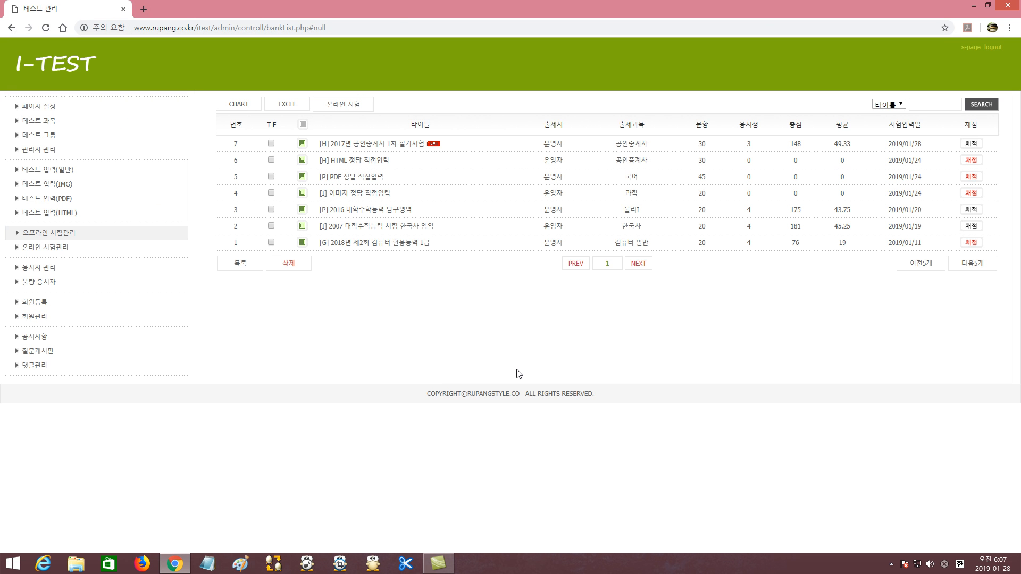
Reopen PDF 정답 직접입력, examine the embedded PDF viewer's print preview with its additional settings and close the test view
left_click(361, 177)
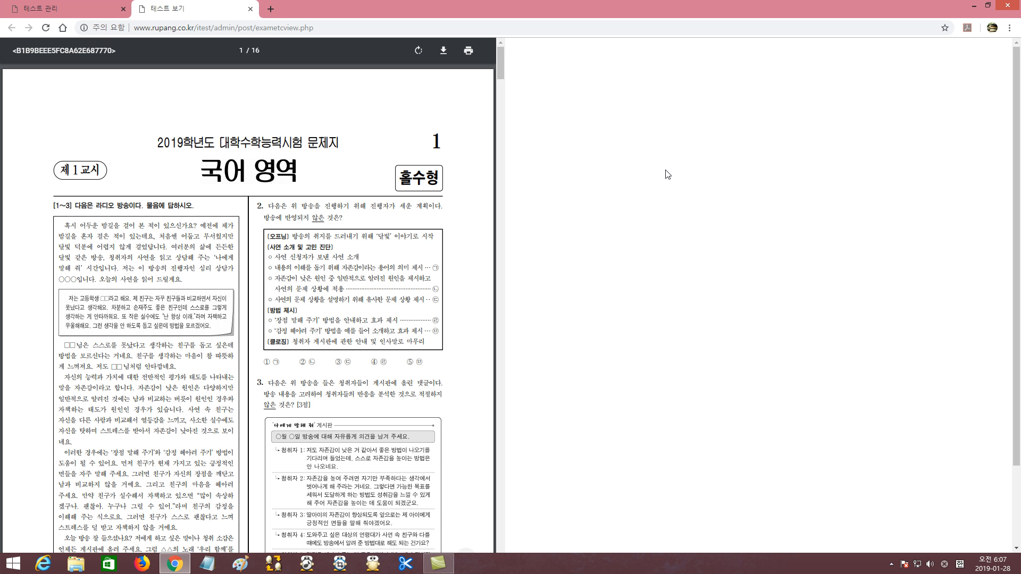
left_click(469, 57)
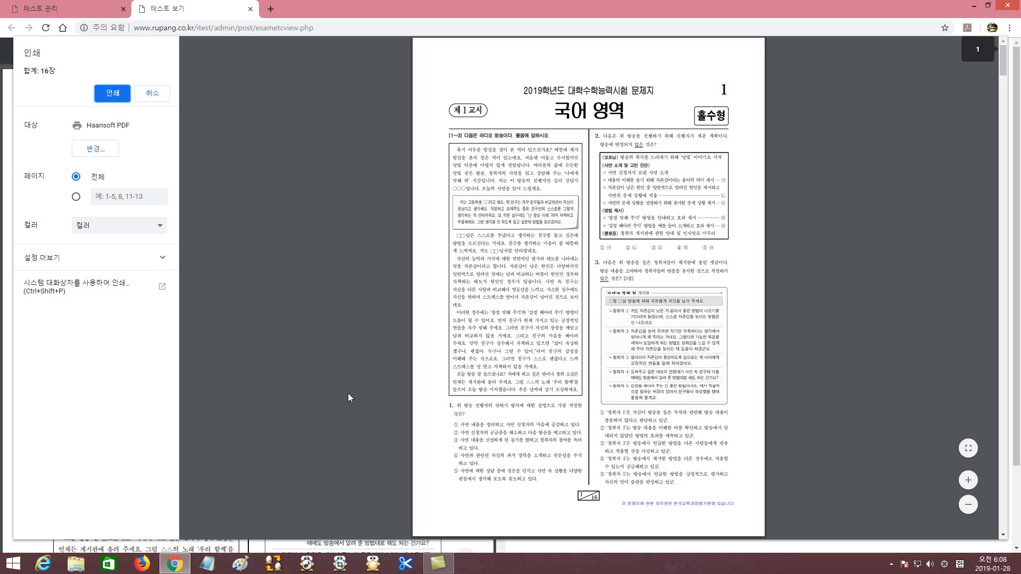
left_click(147, 260)
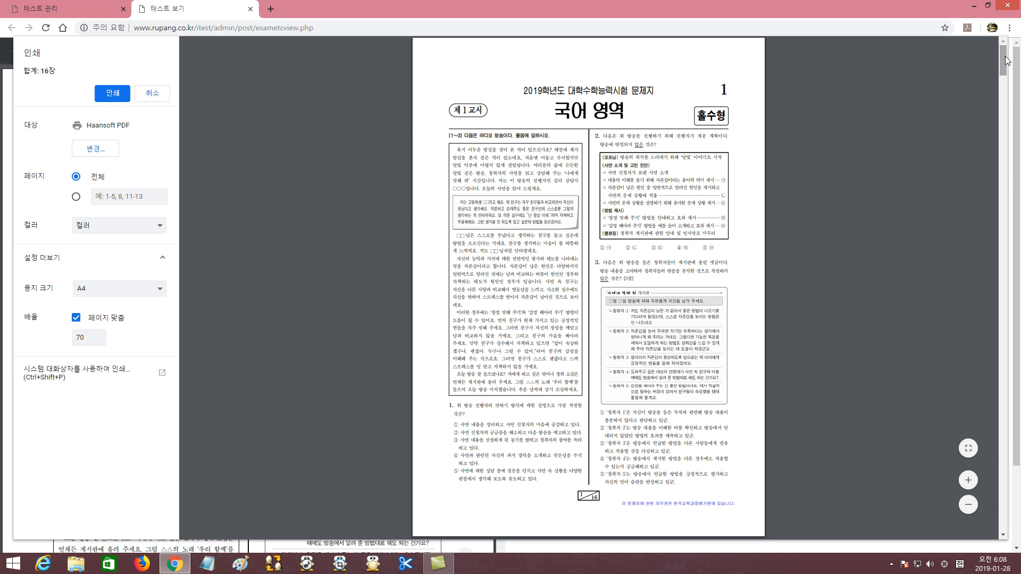
scroll(1005, 118, "down", 1)
left_click_drag(1004, 118, 1009, 45)
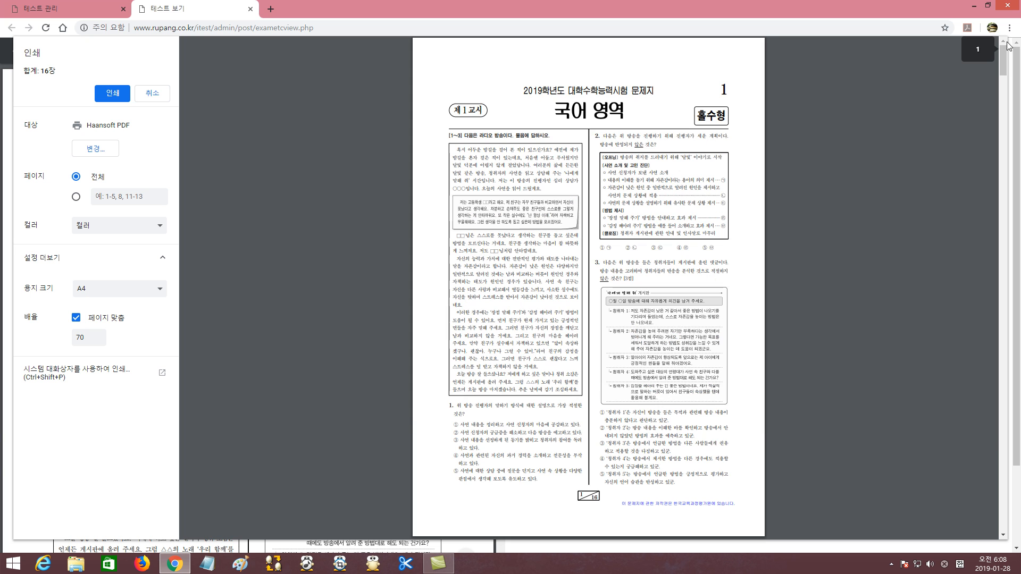
left_click(250, 9)
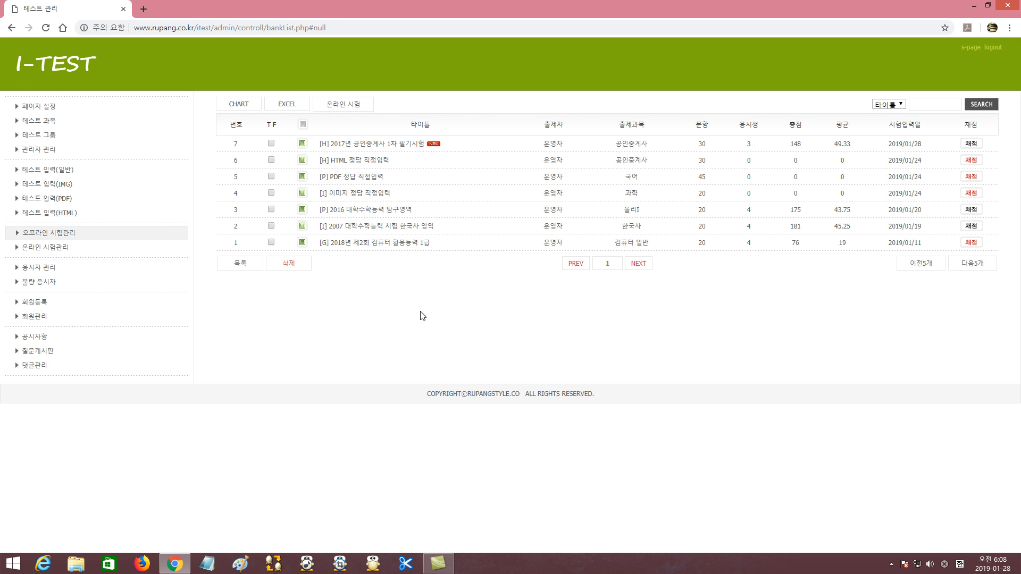
Open the image test 이미지 정답 직접입력 and set its print preview scale to 33
left_click(359, 197)
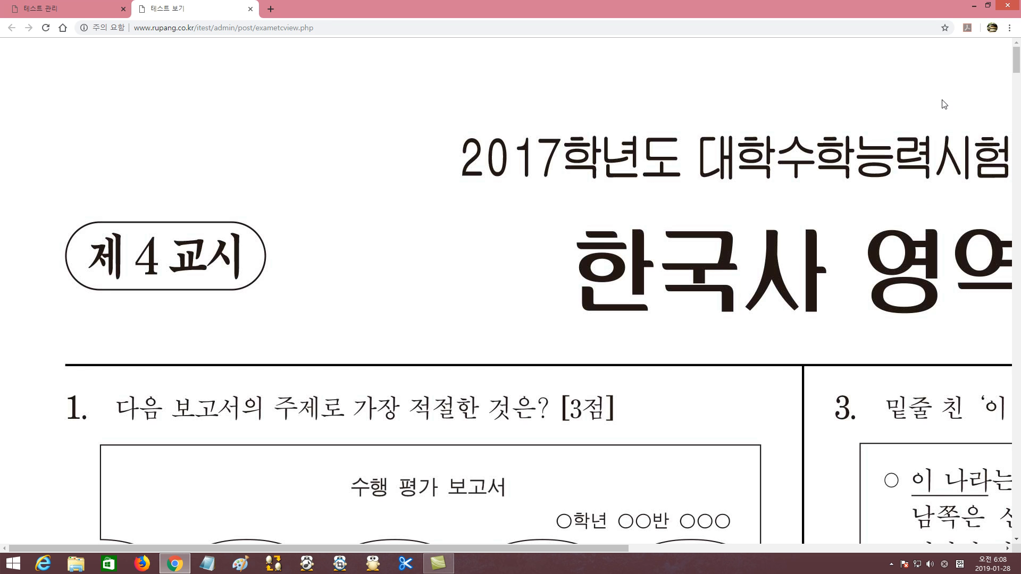
left_click(1010, 28)
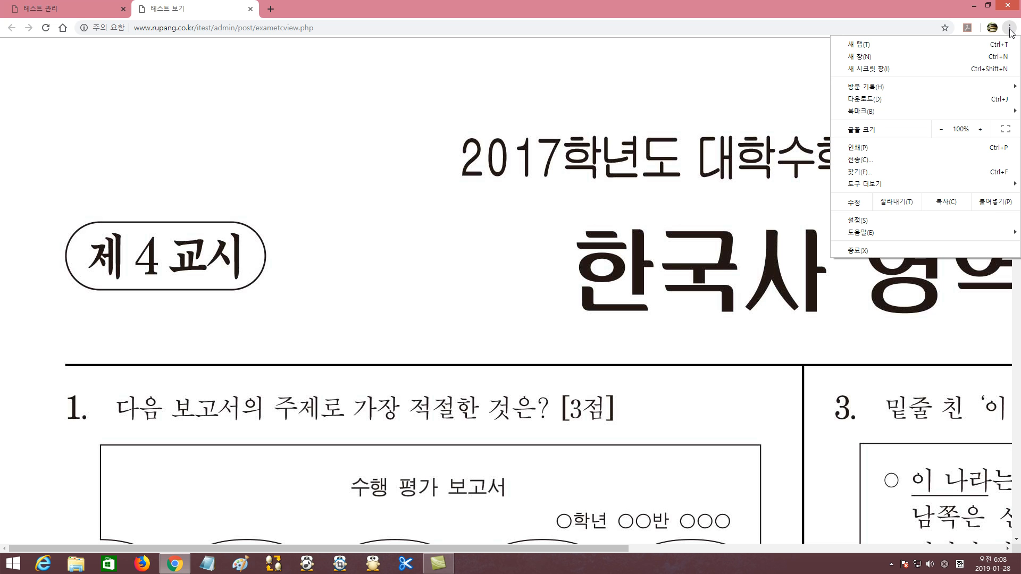
left_click(867, 152)
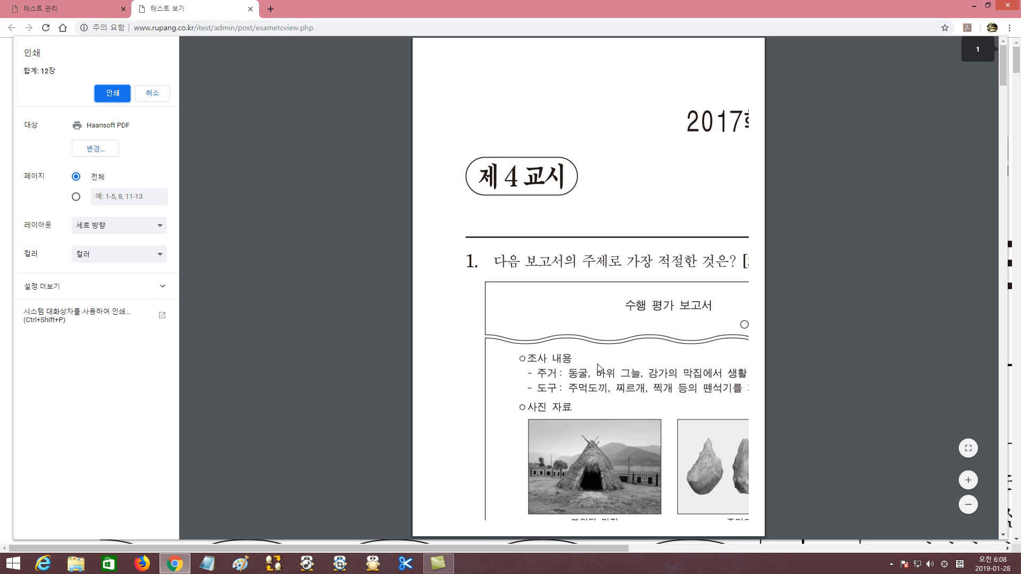
left_click(147, 290)
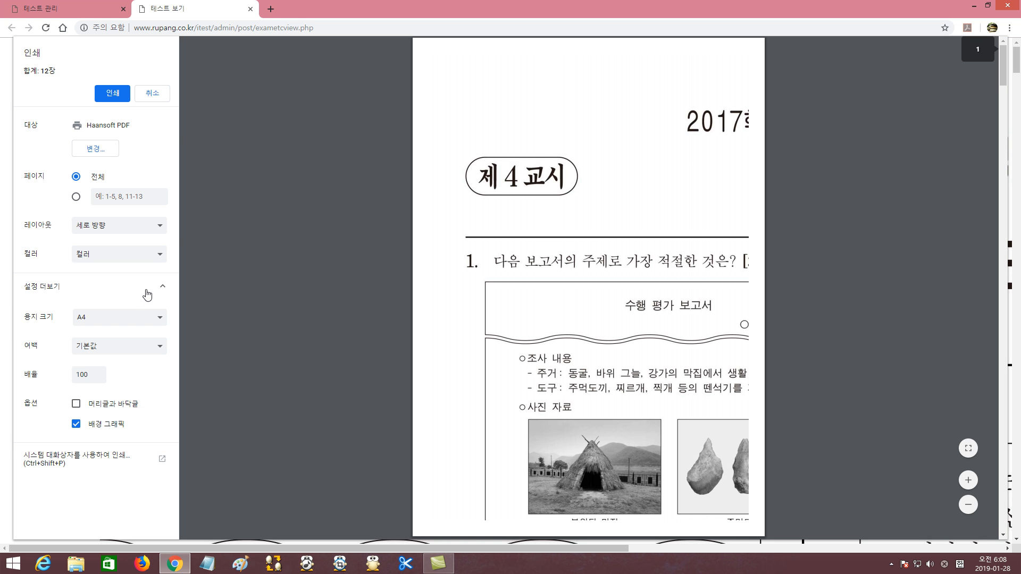
double_click(93, 375)
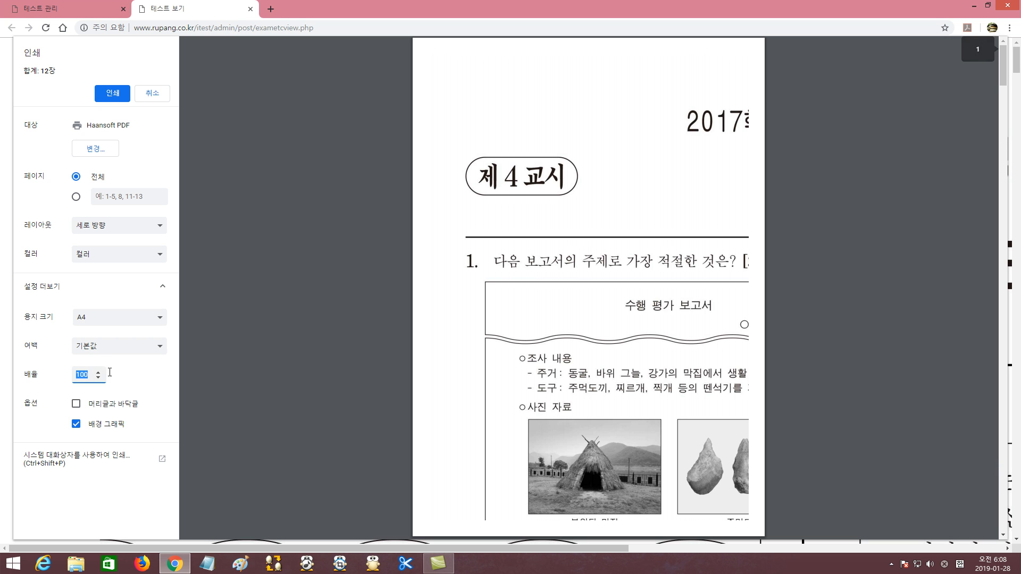
type("33")
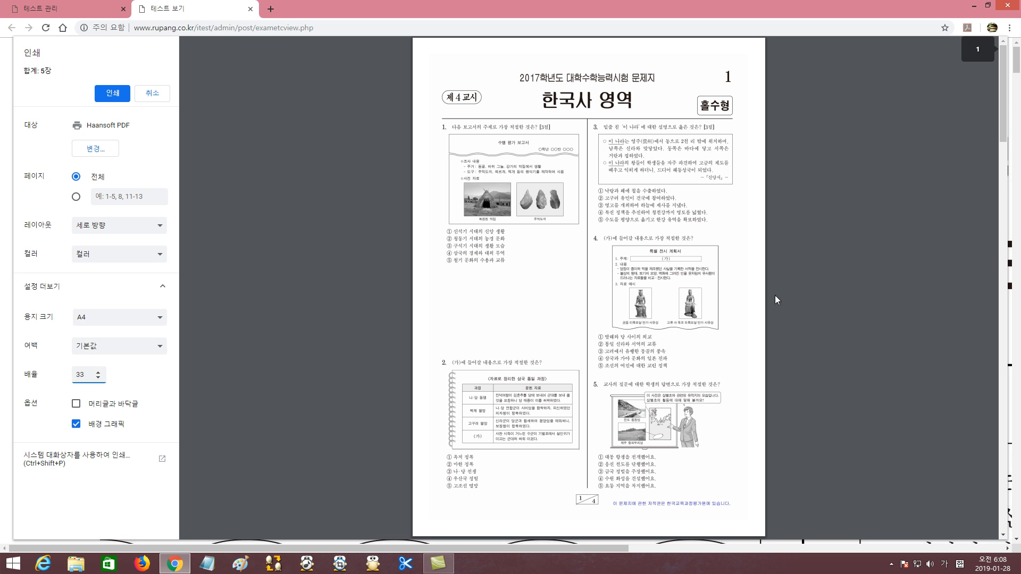
Look through the pages of the scaled image test print preview and close the test view
left_click_drag(1004, 103, 995, 252)
left_click_drag(996, 255, 980, 33)
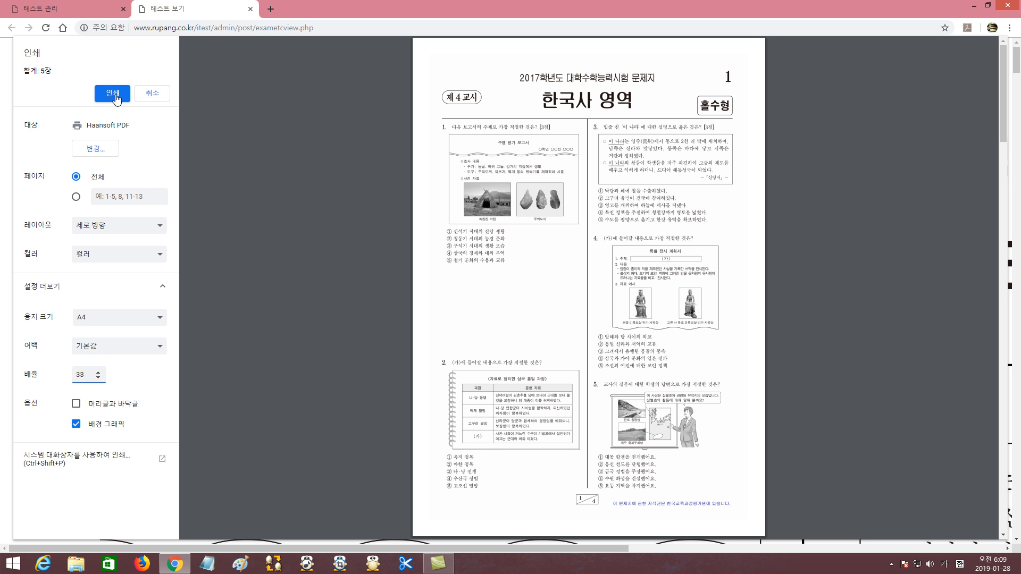
left_click(250, 9)
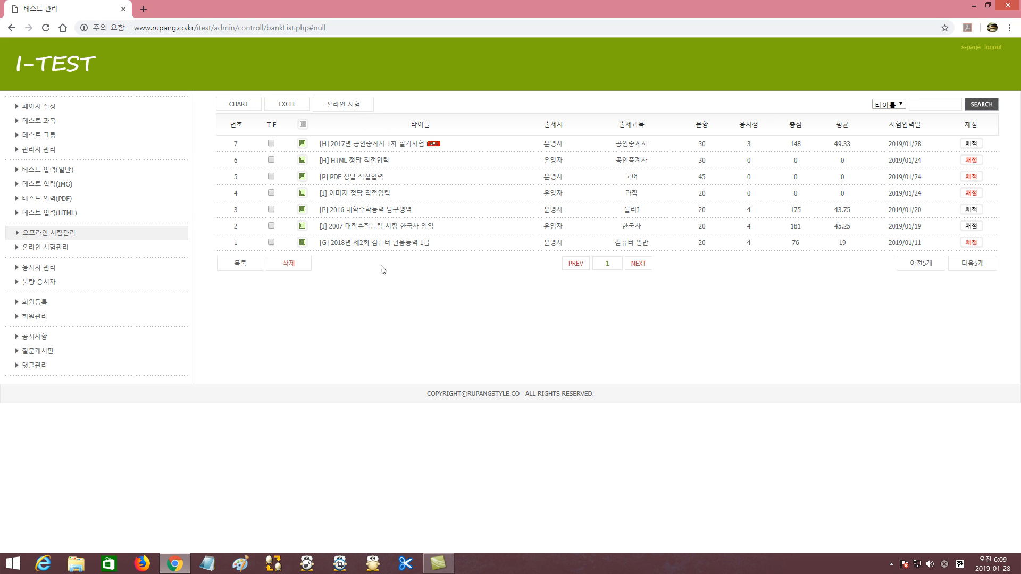
Open the test 2018년 제2회 컴퓨터 활용능력 1급, examine its printable version with the correct answers marked in red and close that version
left_click(376, 245)
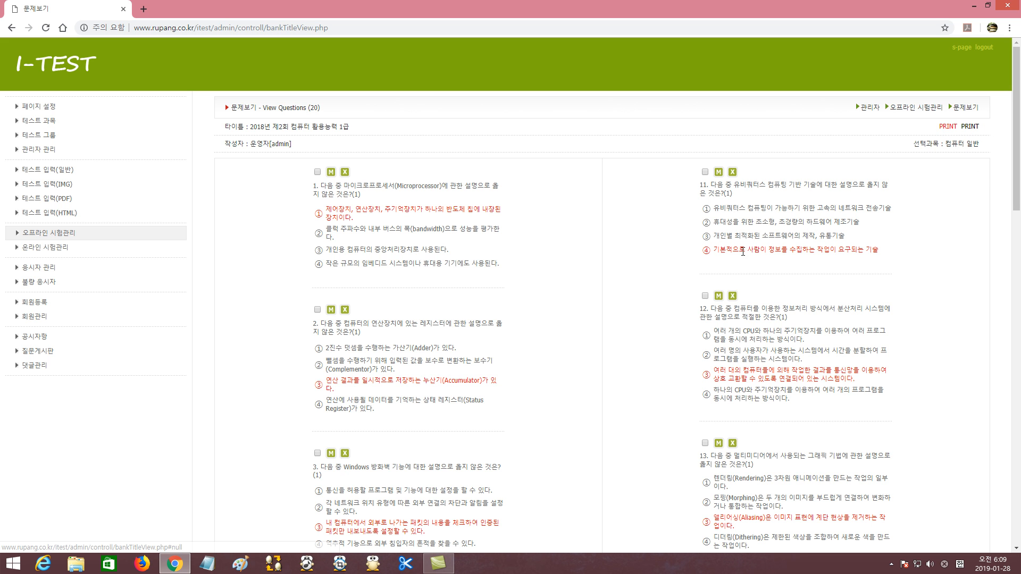
left_click_drag(703, 249, 821, 266)
left_click(821, 265)
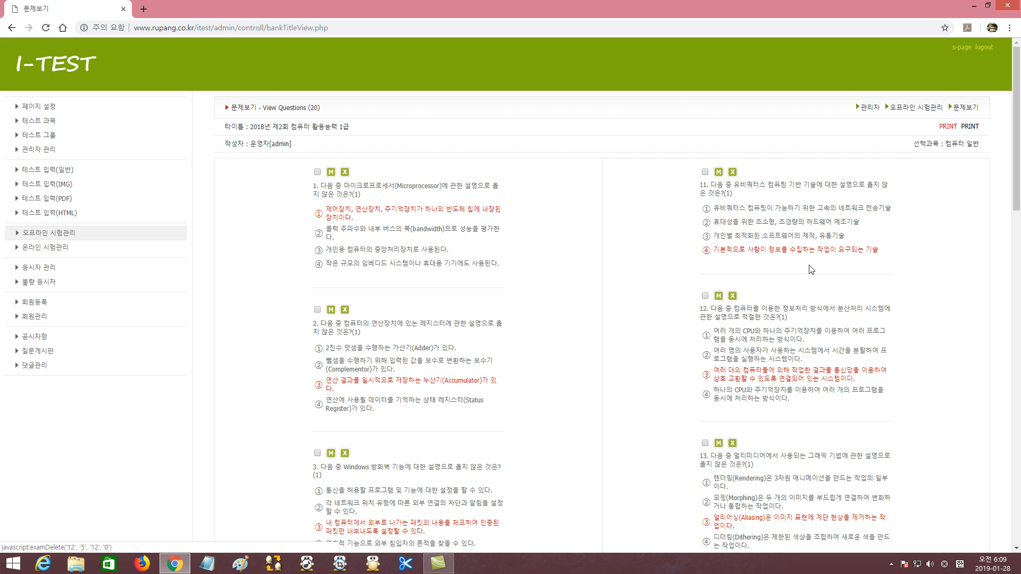
left_click(946, 128)
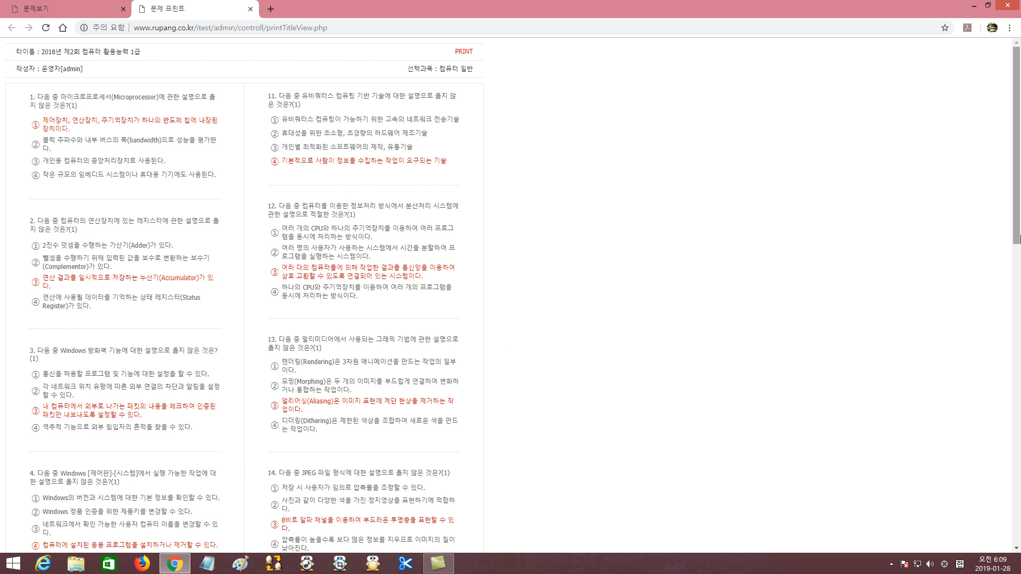
scroll(1017, 196, "down", 3)
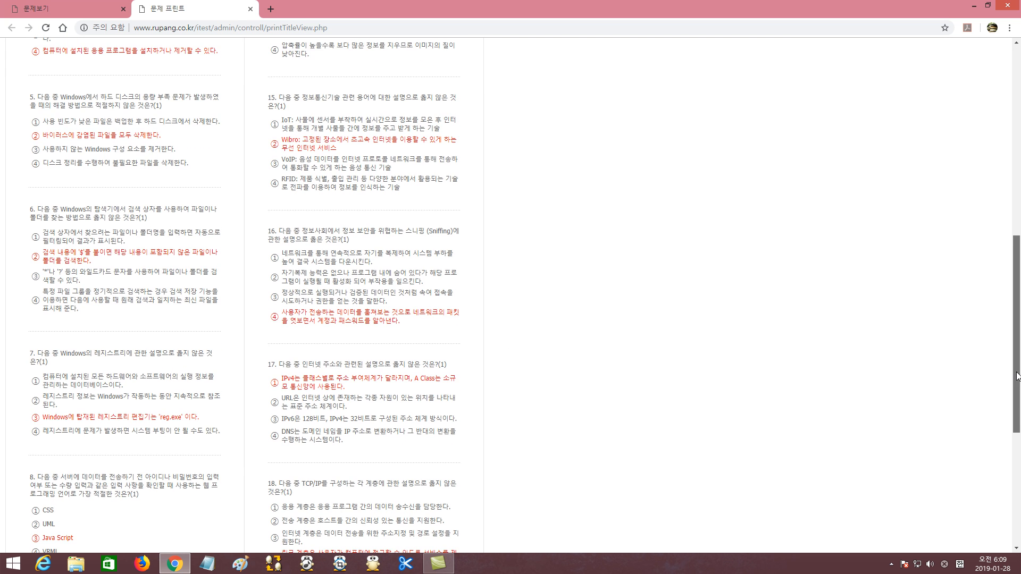
scroll(1019, 237, "up", 3)
left_click_drag(261, 242, 223, 234)
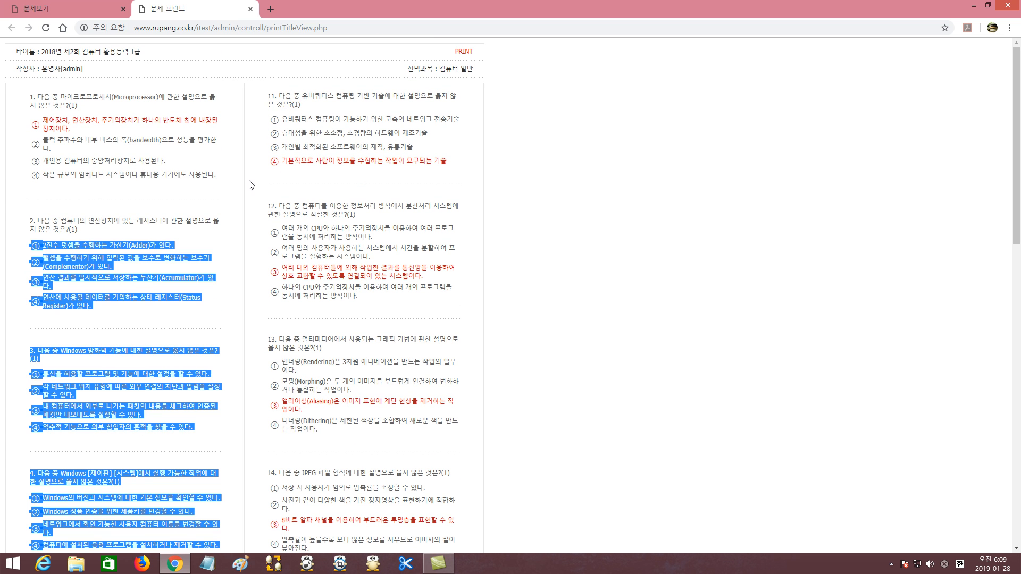
left_click(251, 9)
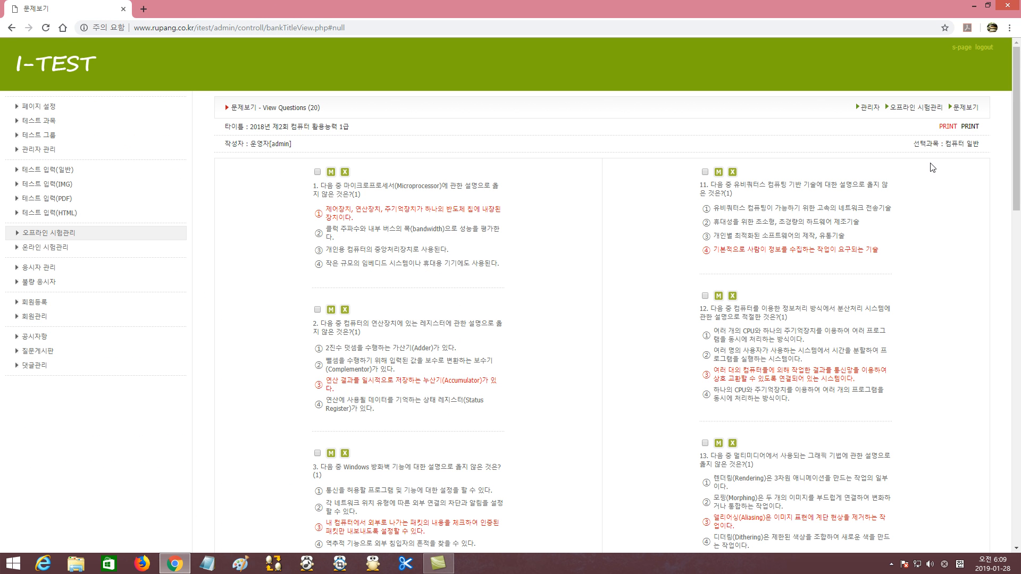
Open the test's printable version without marked answers and set its print preview scale to 100
left_click(970, 128)
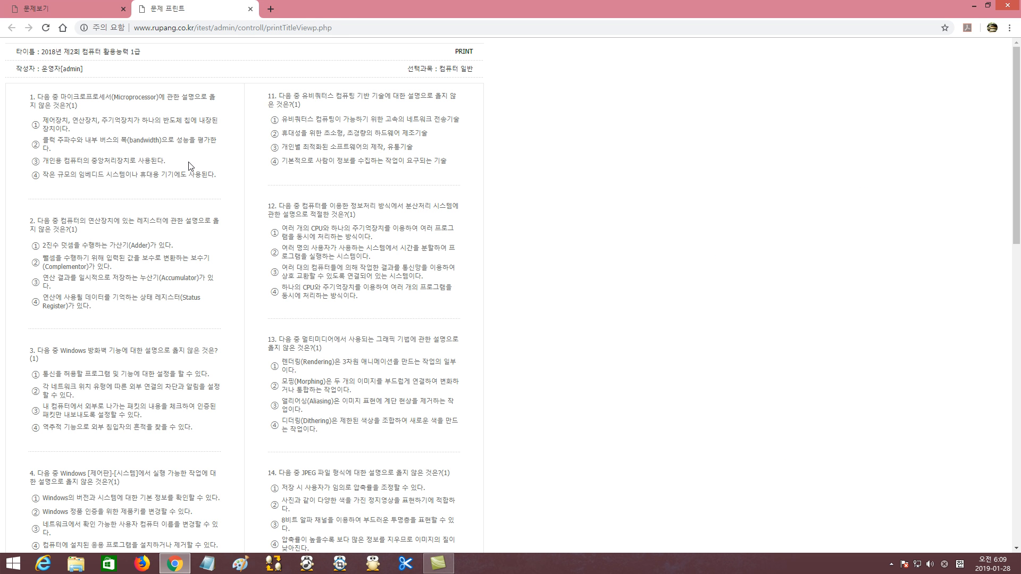
left_click_drag(1017, 143, 1018, 99)
left_click(465, 53)
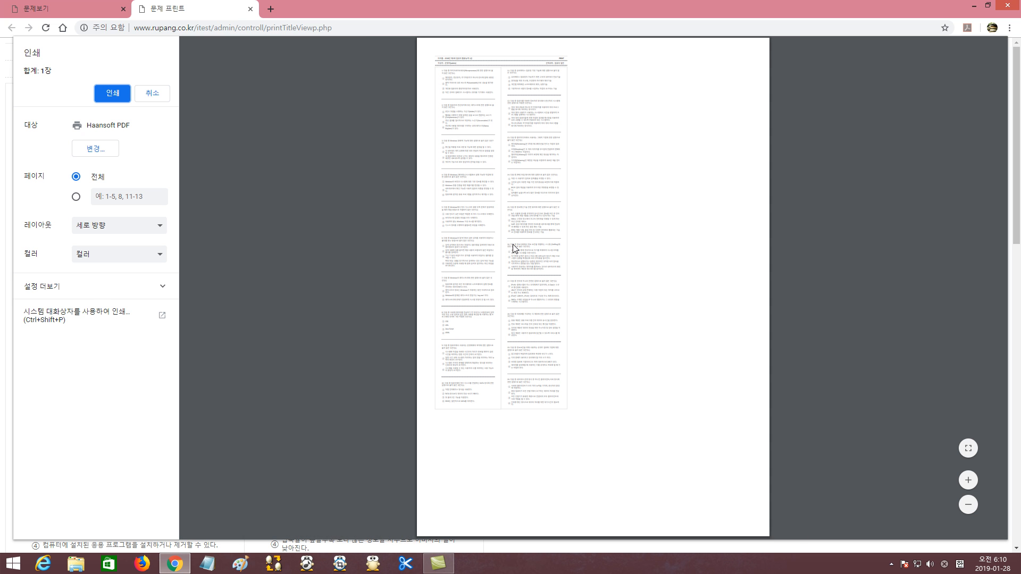
left_click(95, 288)
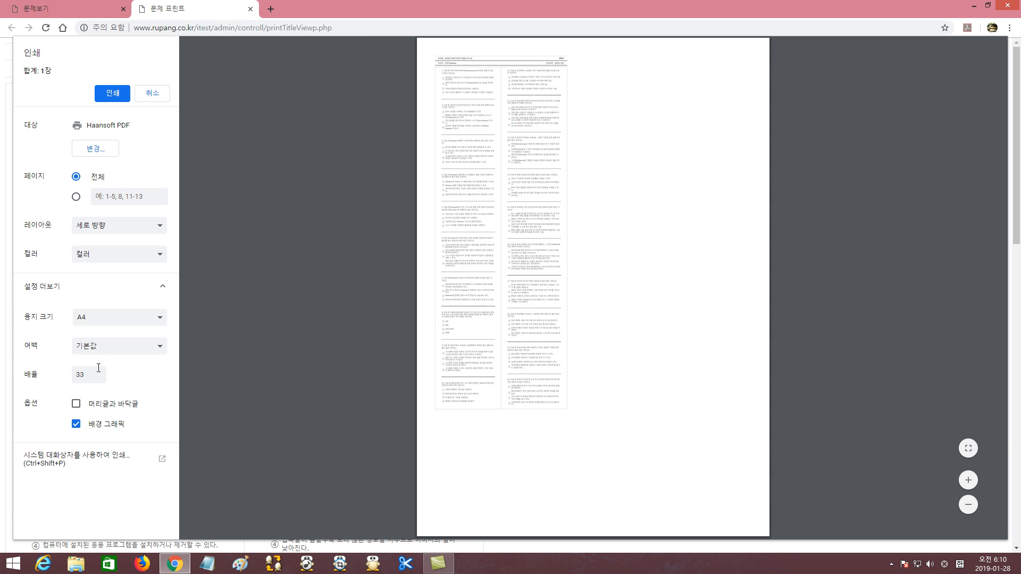
left_click(41, 378)
type("100")
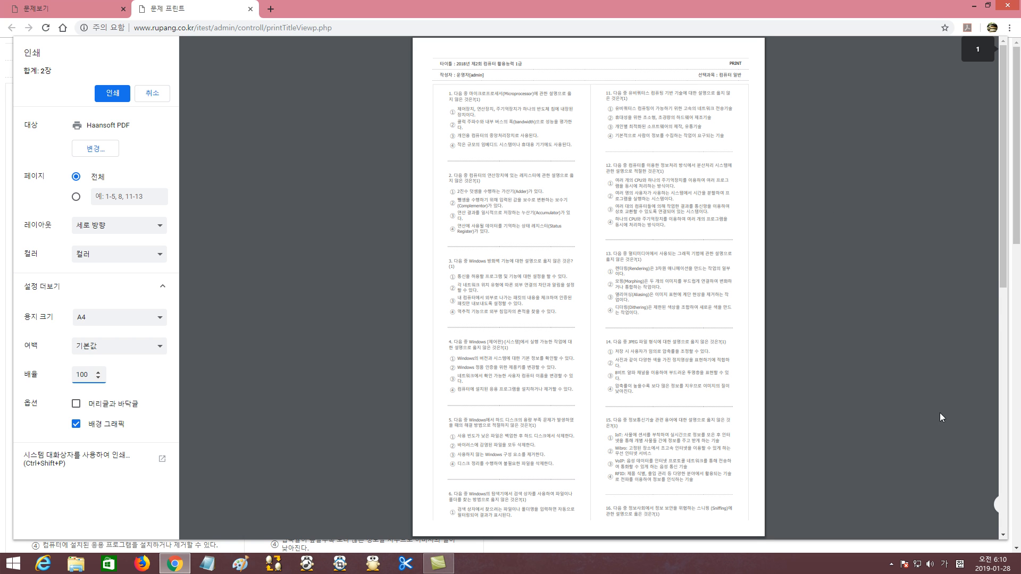
Examine the enlarged print preview of the version without marked answers and close that version
left_click(968, 481)
left_click(969, 481)
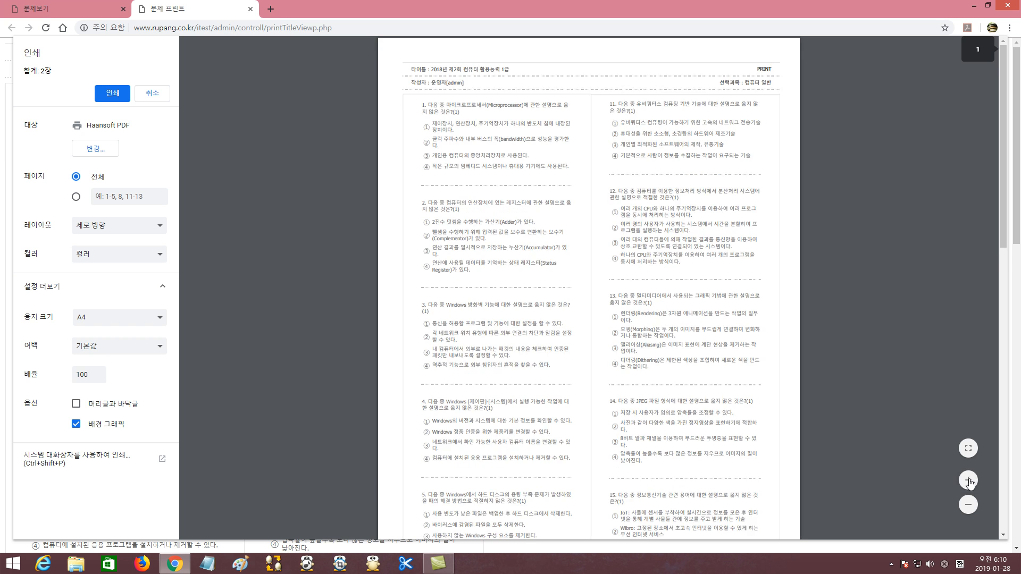
left_click(968, 482)
left_click(968, 481)
left_click_drag(1004, 126, 1012, 68)
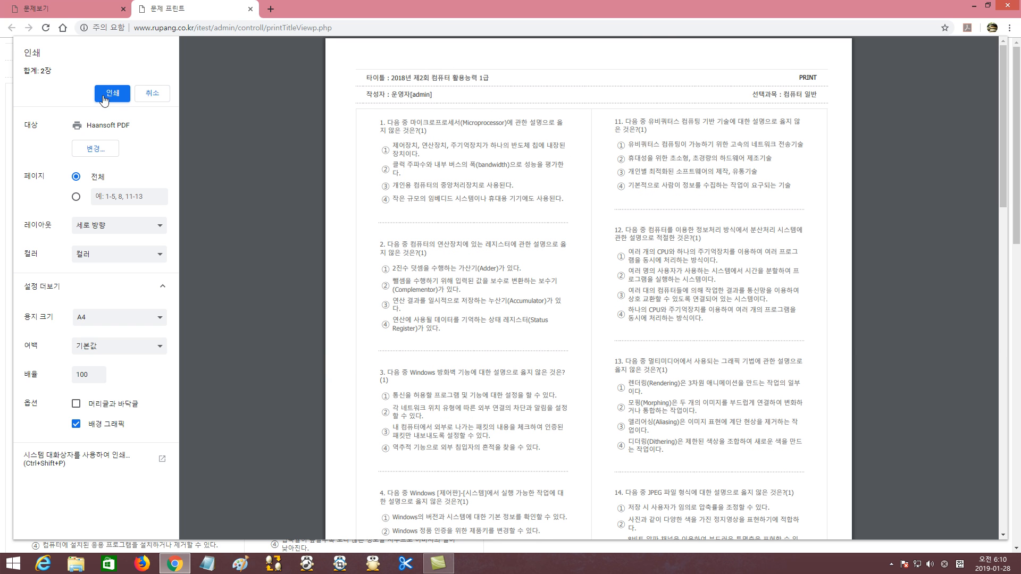
left_click(250, 9)
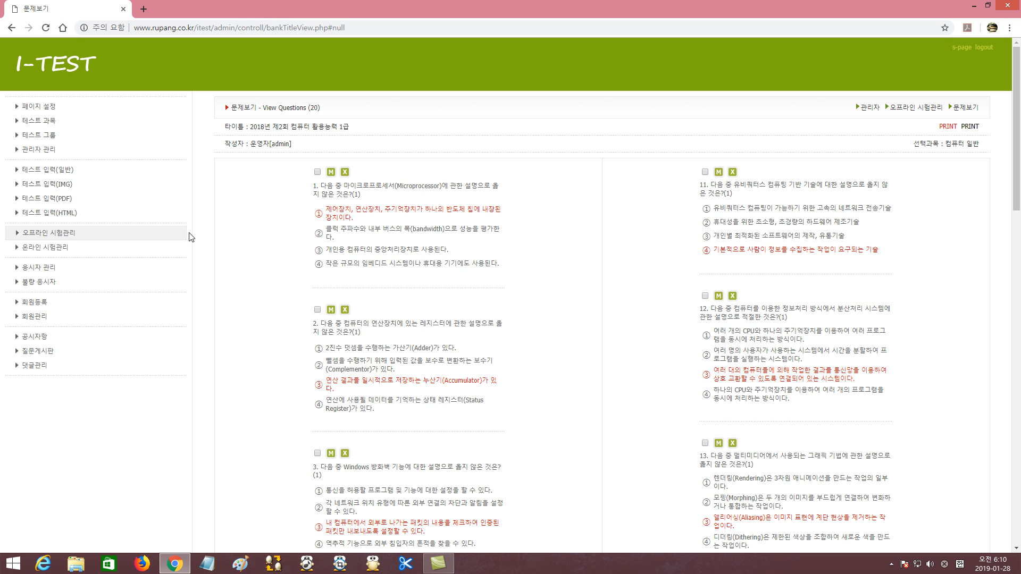
Return to the offline test list and view the grading results of HTML 정답 직접입력 for the group 고등학교2학년
left_click(69, 233)
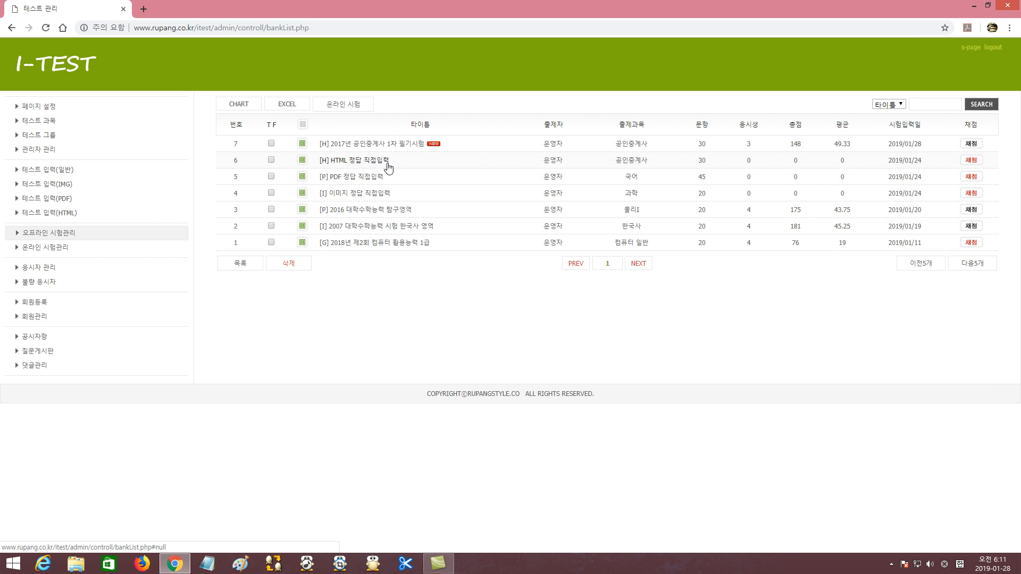
left_click(972, 163)
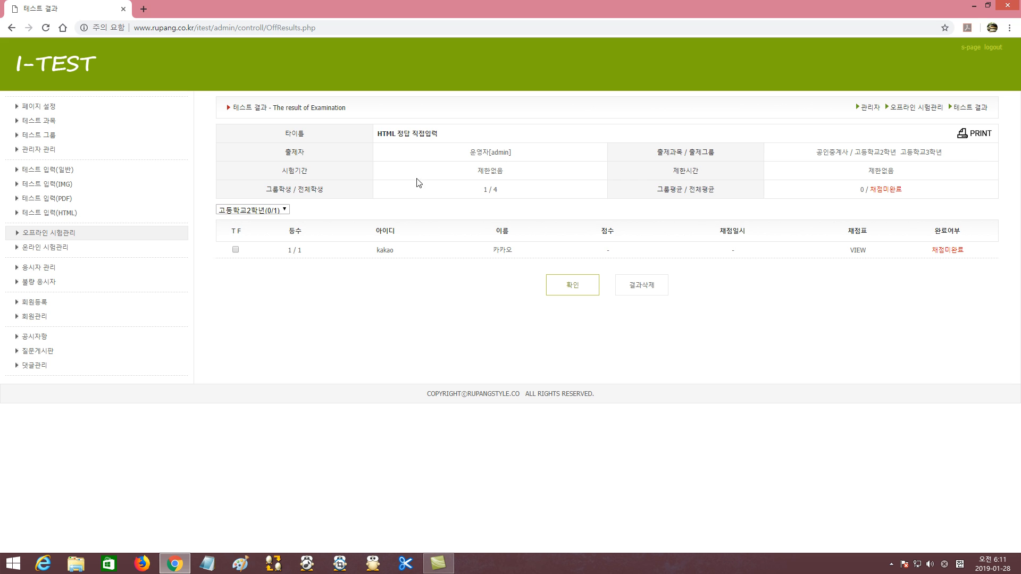
left_click(272, 211)
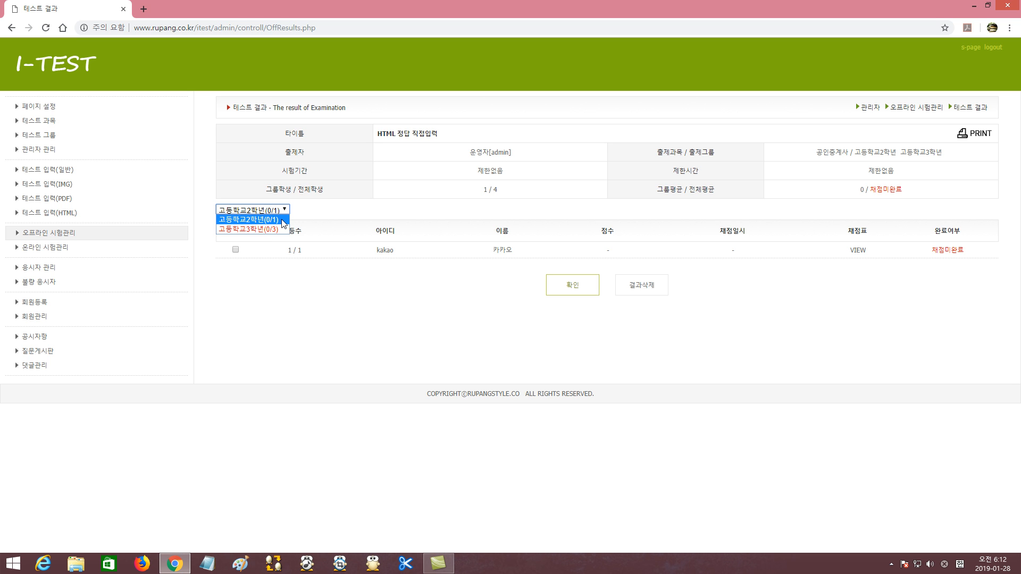
left_click(251, 220)
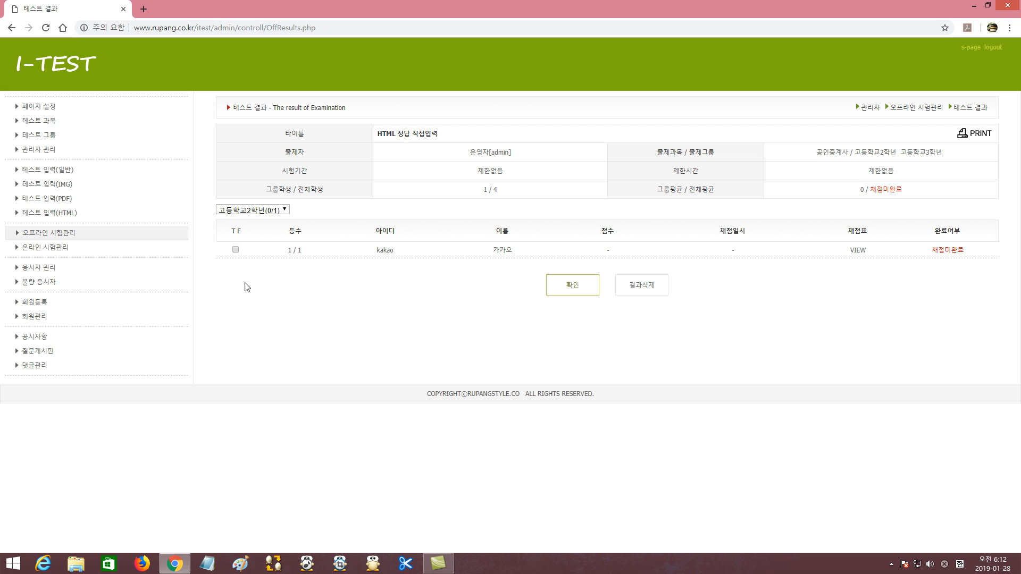
Open the member list and check which member belongs to the group 고등학교2학년
left_click(35, 317)
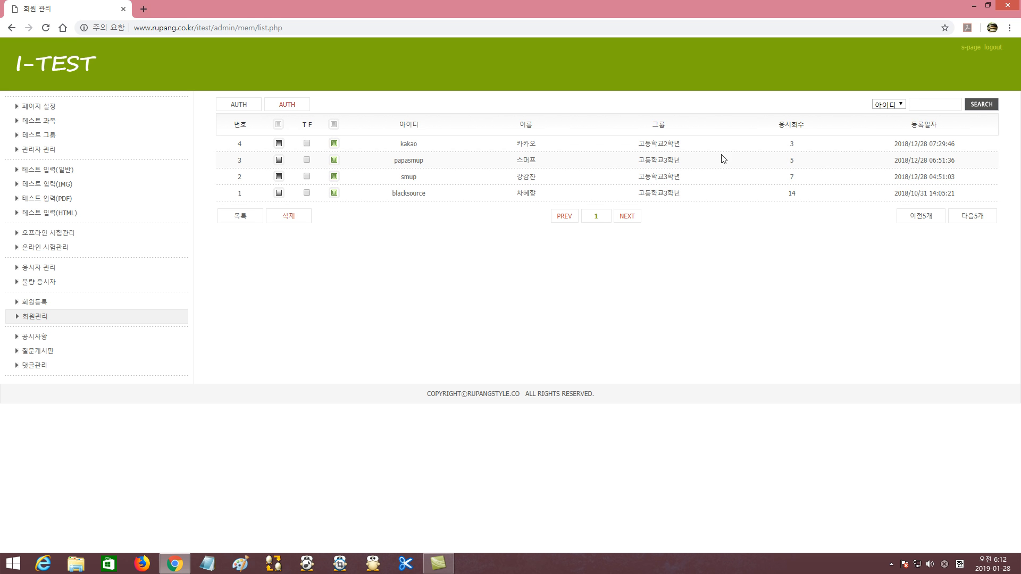
double_click(645, 143)
left_click(430, 147)
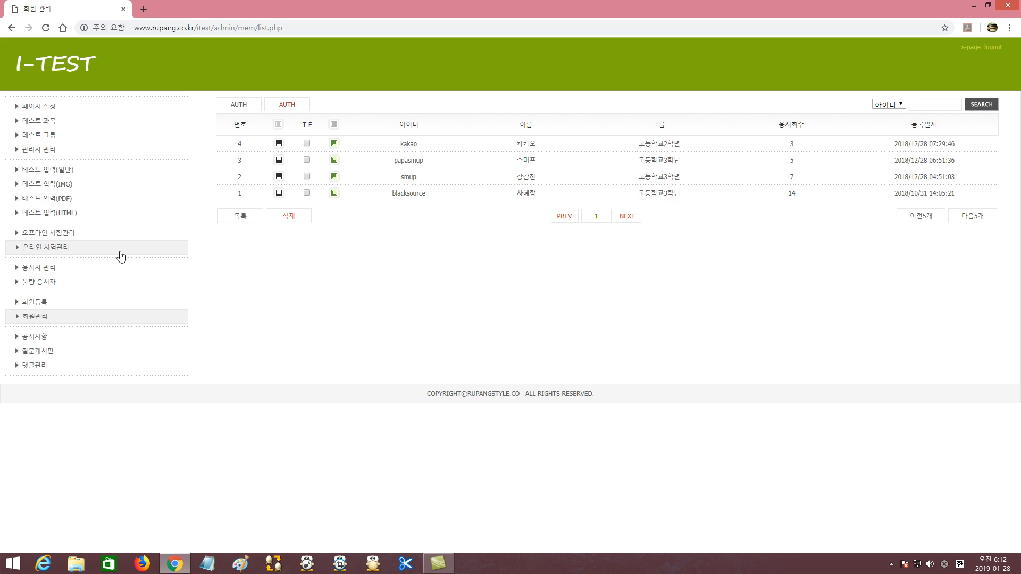
Reopen the grading results of HTML 정답 직접입력 from the offline test list and show the group 고등학교3학년
left_click(88, 237)
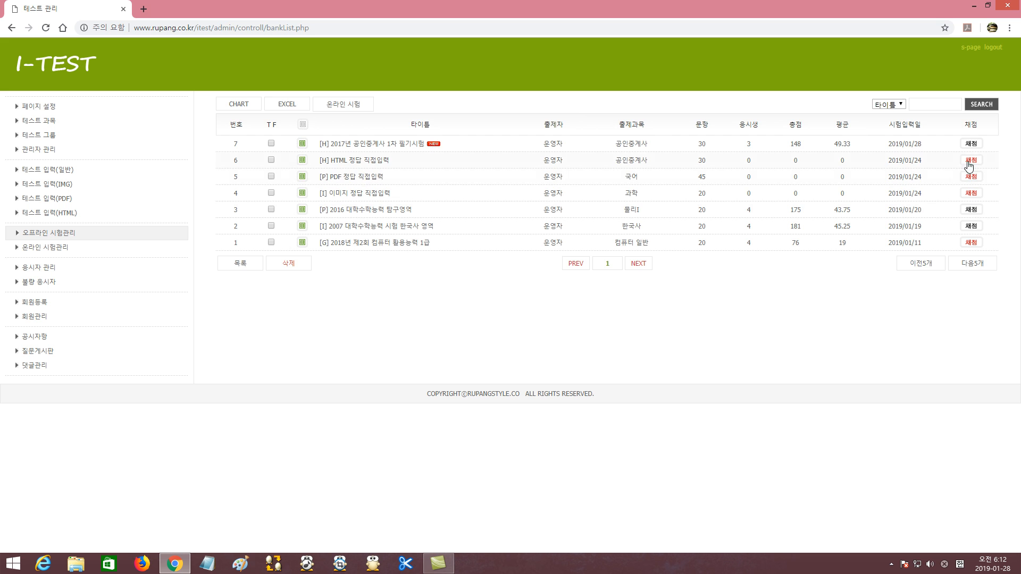
left_click(966, 162)
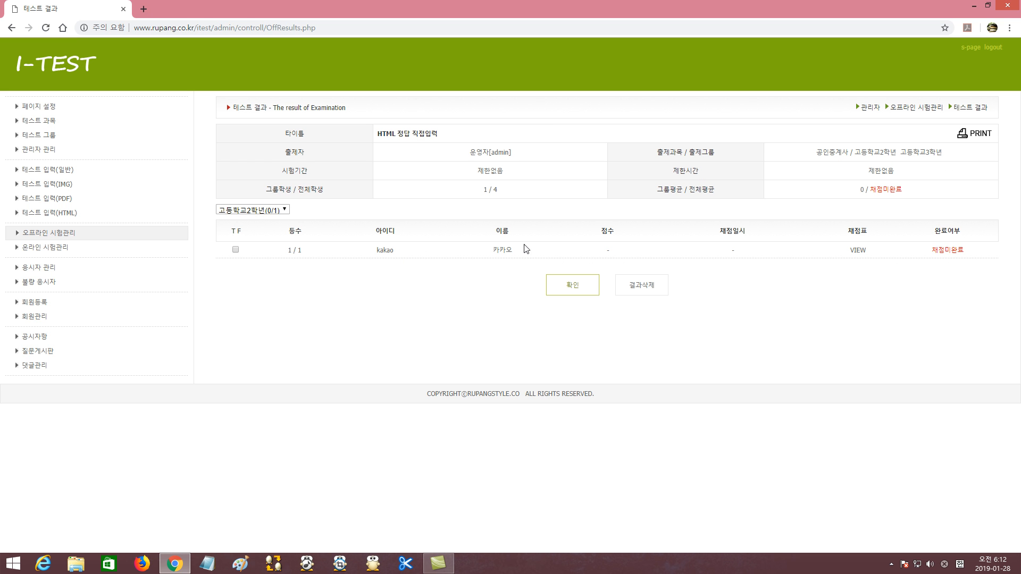
left_click(262, 213)
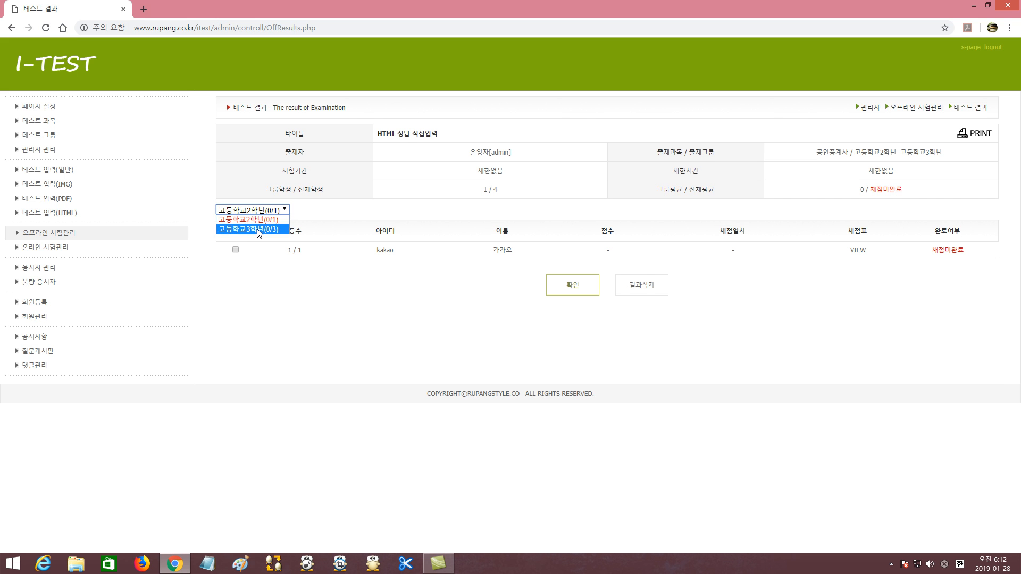
left_click(261, 229)
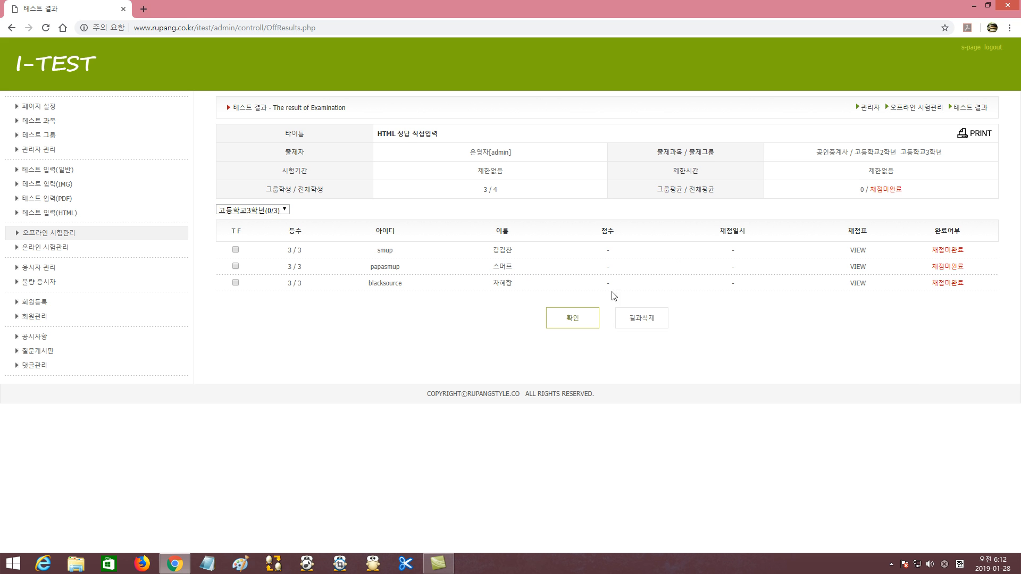
Open the member list and check which members belong to the group 고등학교3학년
left_click(35, 319)
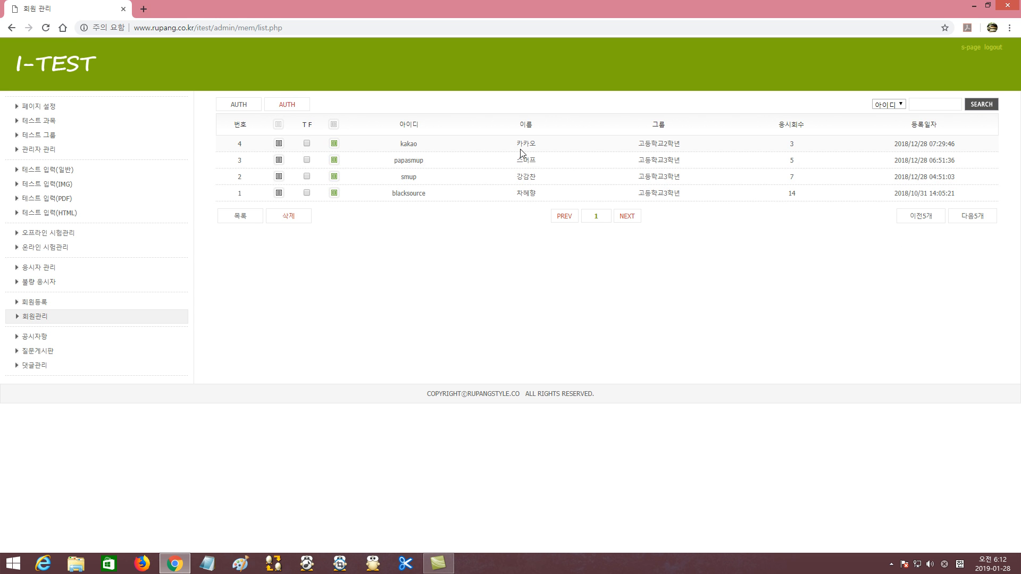
left_click_drag(643, 161, 686, 194)
left_click(683, 235)
Reopen the grading results of HTML 정답 직접입력, show the group 고등학교3학년 and switch back to 고등학교2학년
left_click(63, 235)
left_click(971, 160)
left_click(276, 213)
left_click(259, 234)
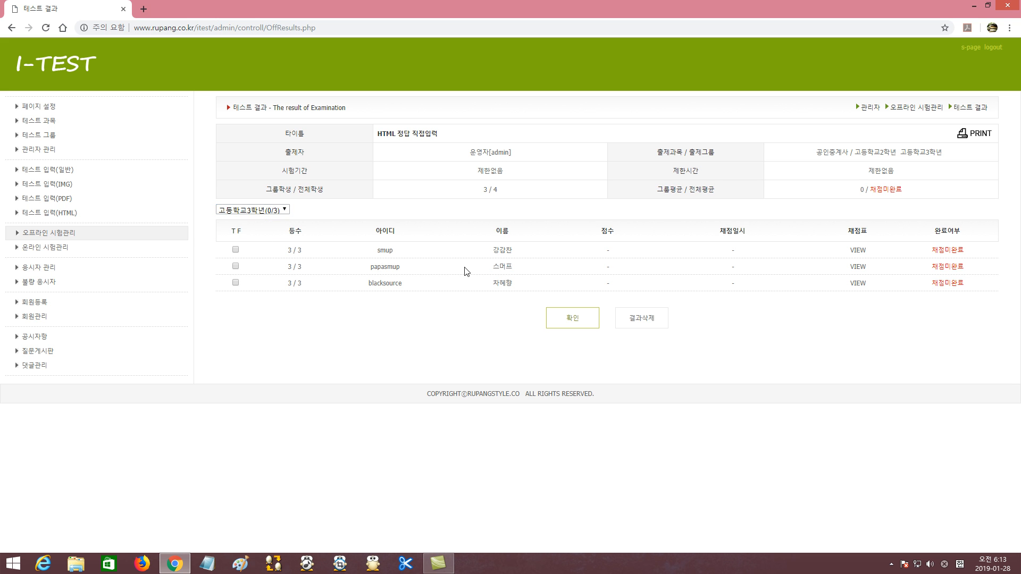
left_click(264, 214)
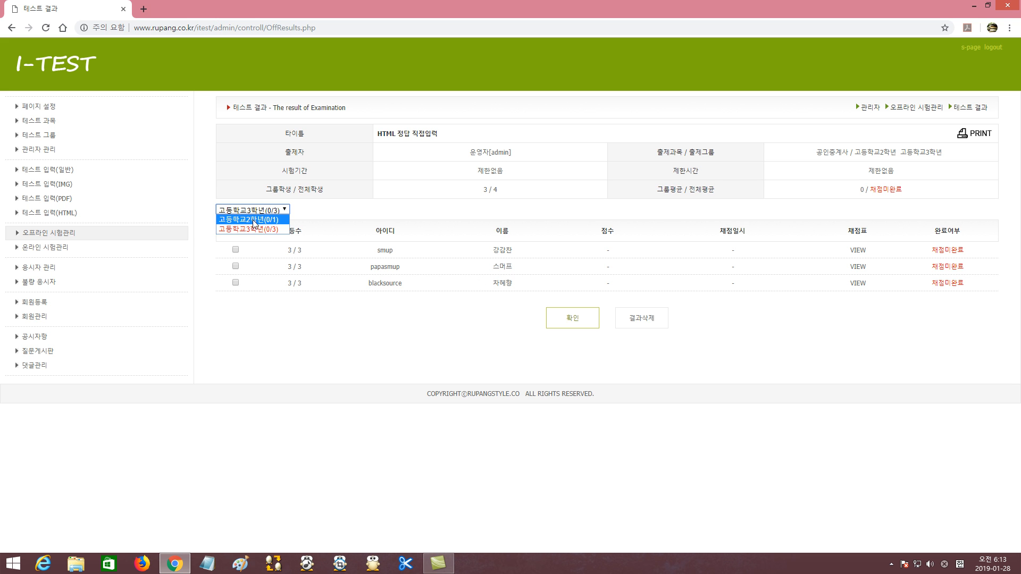
left_click(253, 219)
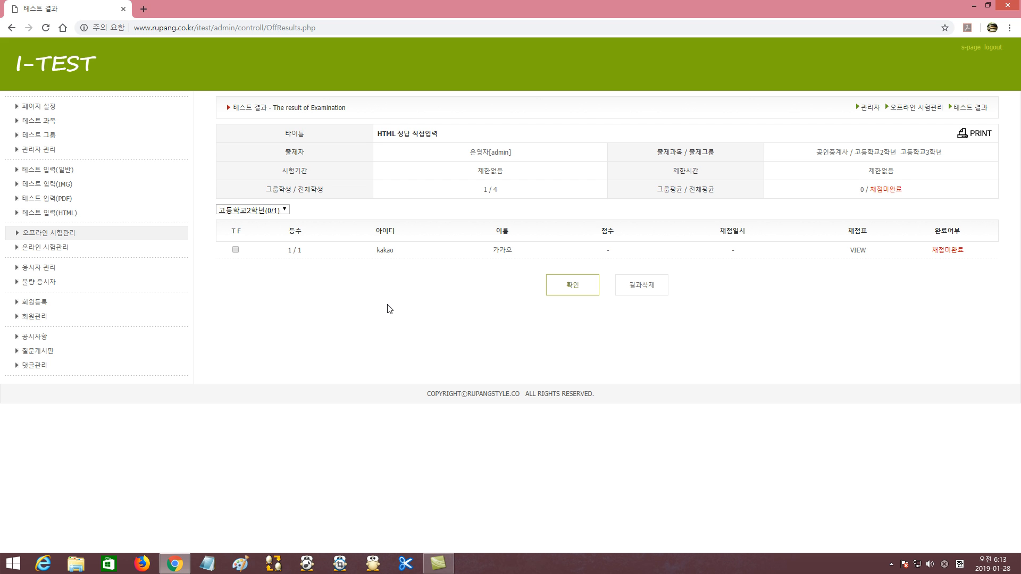
Open the settings of HTML 정답 직접입력 from the offline test list and check its 응시그룹 assignment
left_click(38, 234)
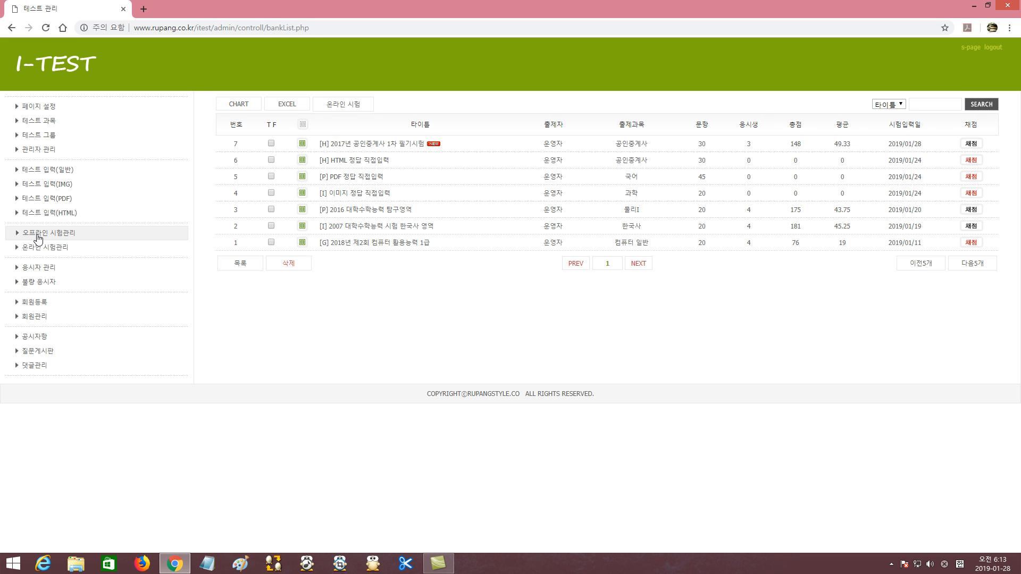
left_click(304, 161)
left_click_drag(256, 177, 223, 176)
left_click(259, 179)
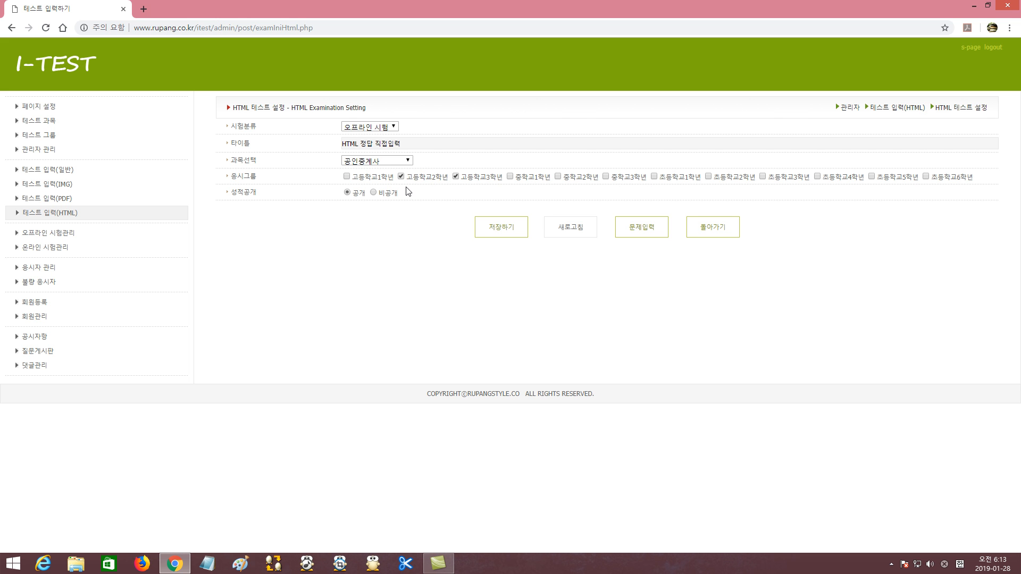
Return to the offline test list, open the grading results of HTML 정답 직접입력 and show the group 고등학교3학년
left_click(60, 236)
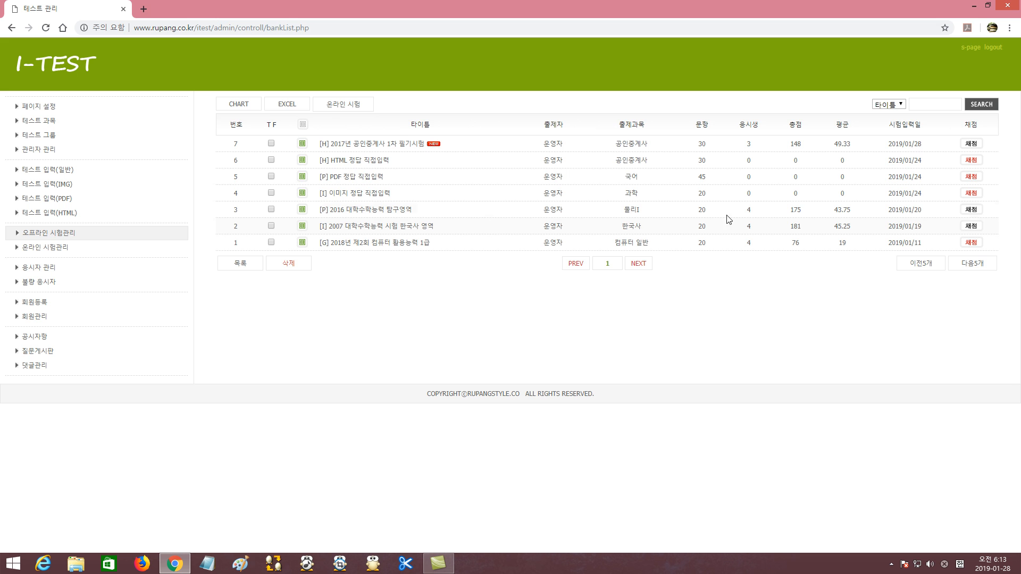
left_click(972, 161)
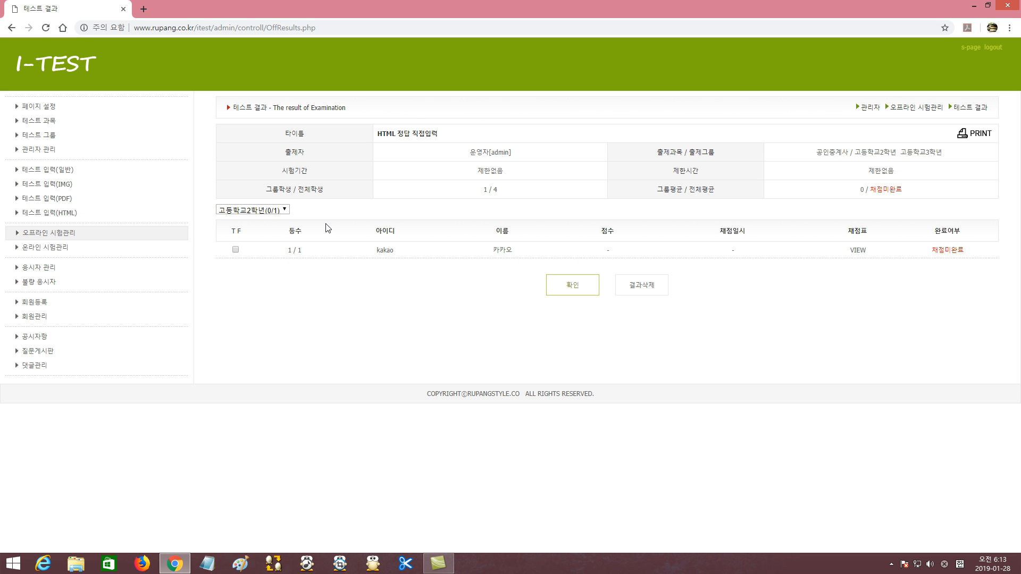
left_click(285, 211)
left_click(264, 228)
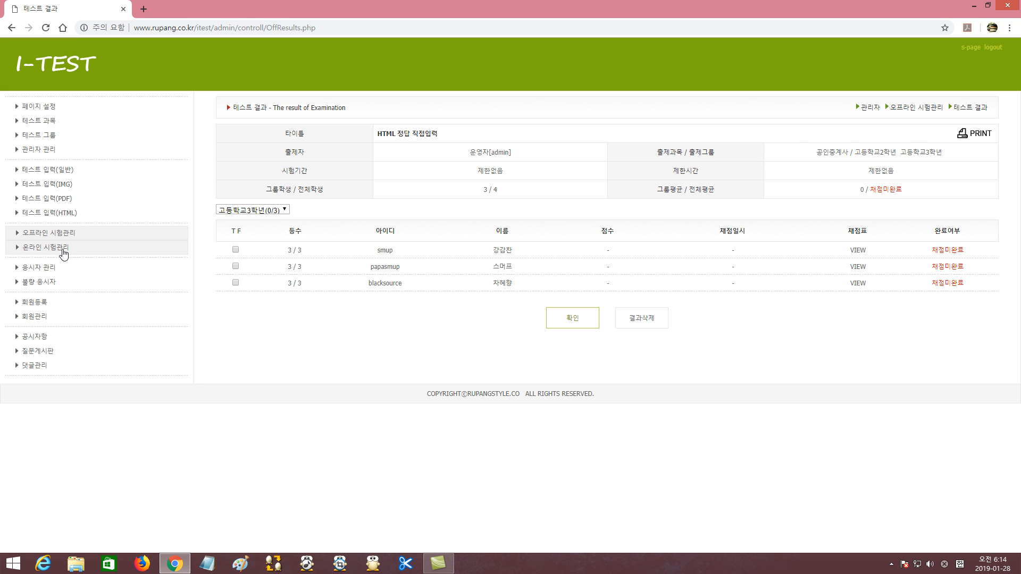
Open the settings of 2016 대학수학능력 탐구영역 from the offline test list and check which groups it is assigned to
left_click(56, 234)
left_click(303, 211)
left_click_drag(262, 180, 229, 183)
left_click(254, 181)
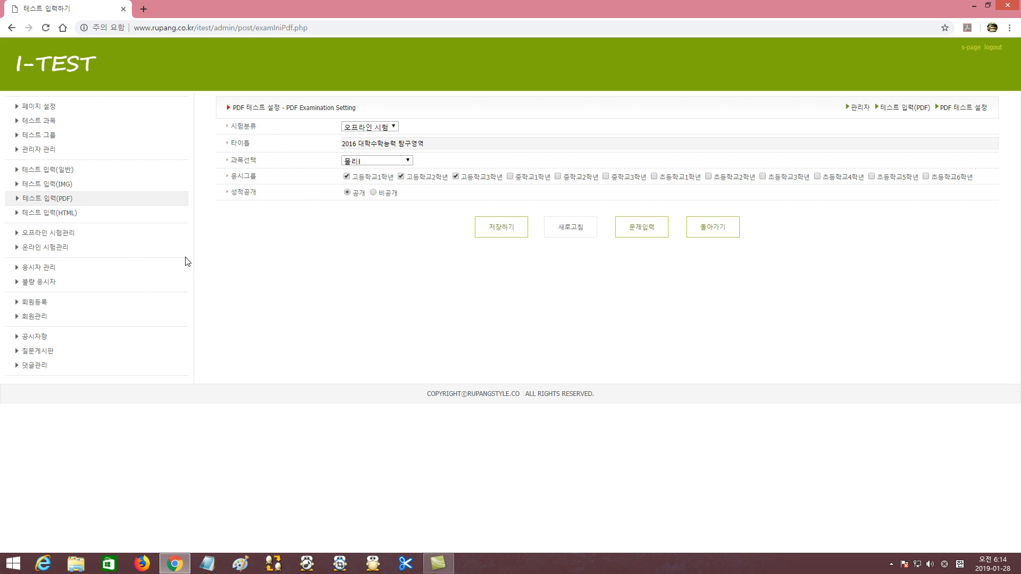
Reopen the grading results of HTML 정답 직접입력, view the group 고등학교3학년 and return to 고등학교2학년
left_click(69, 240)
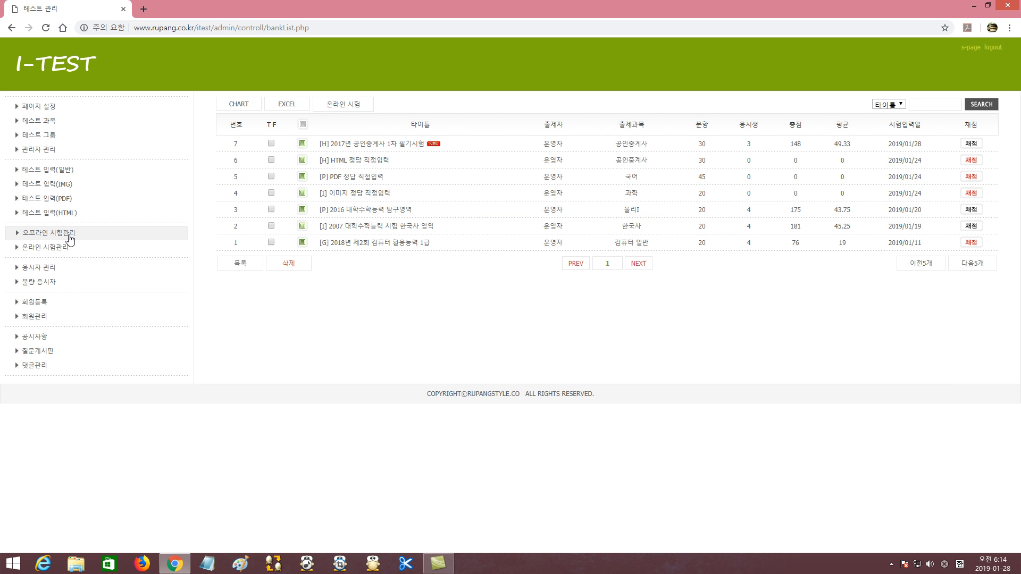
left_click(969, 162)
left_click(284, 210)
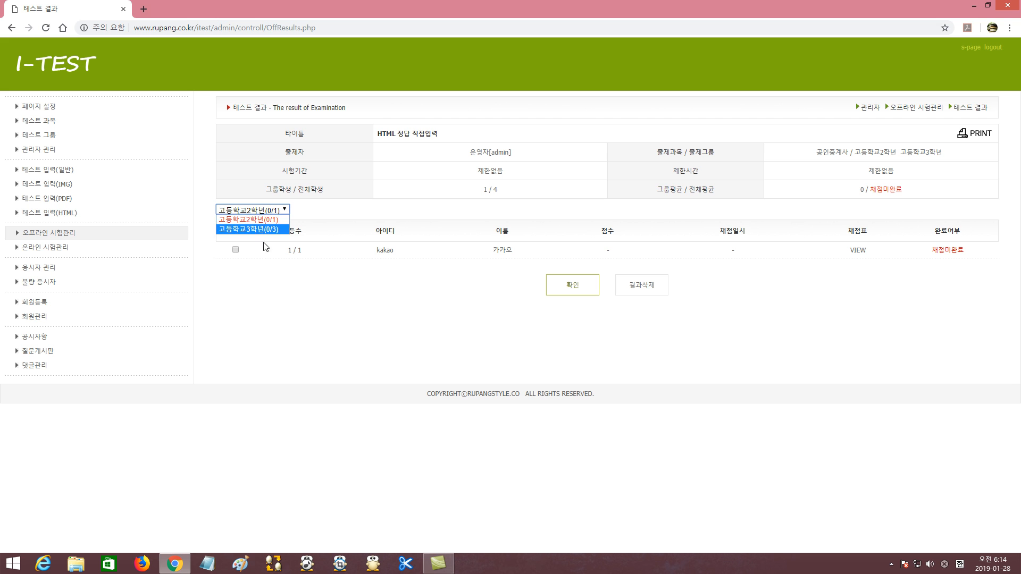
left_click(263, 220)
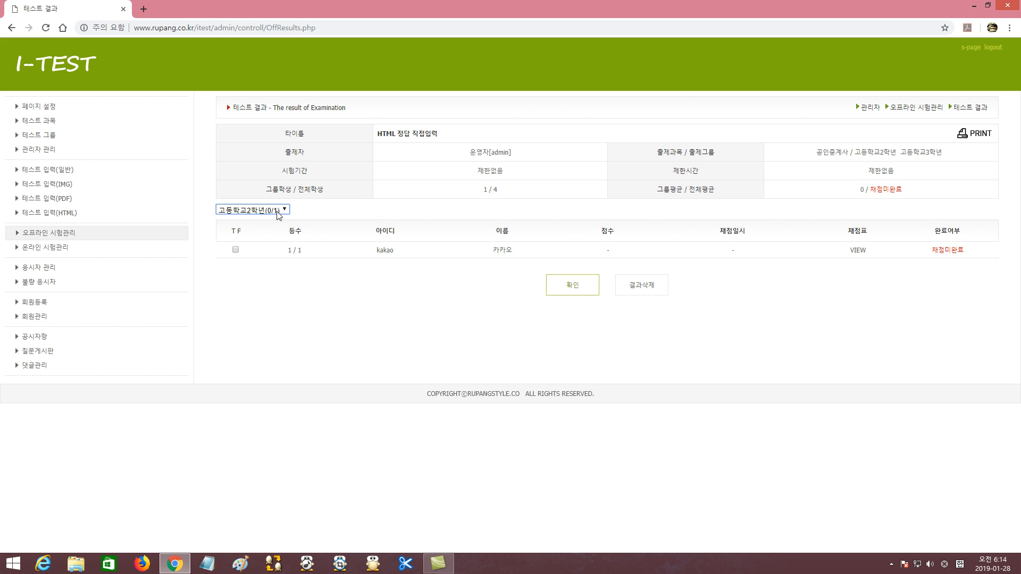
left_click(269, 210)
left_click(264, 230)
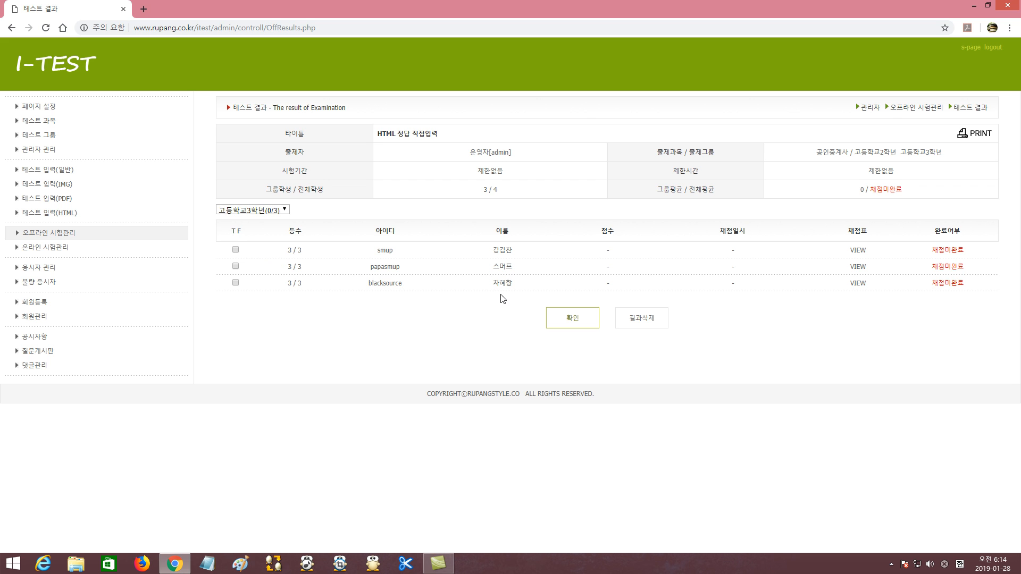
left_click(286, 210)
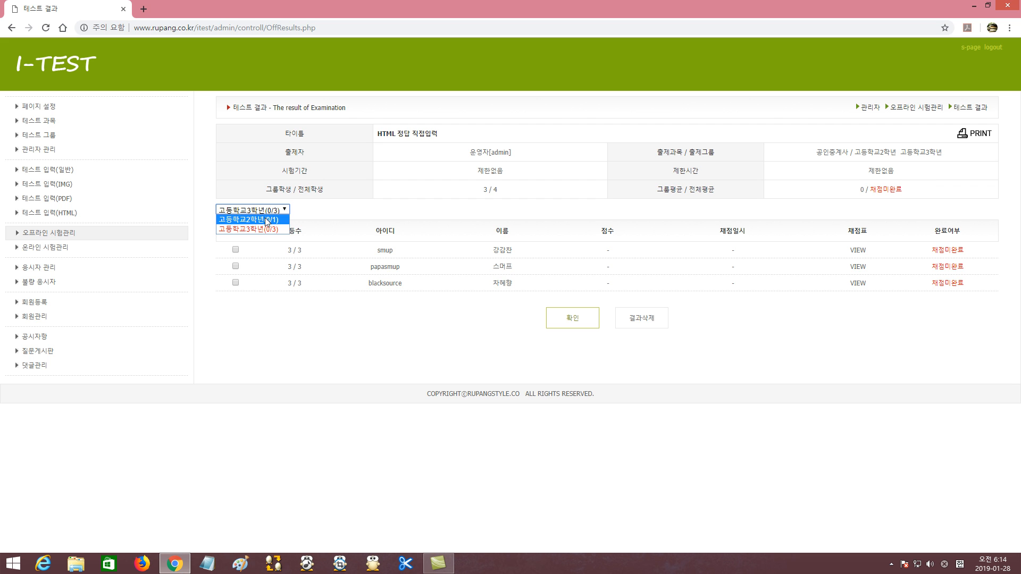
left_click(267, 220)
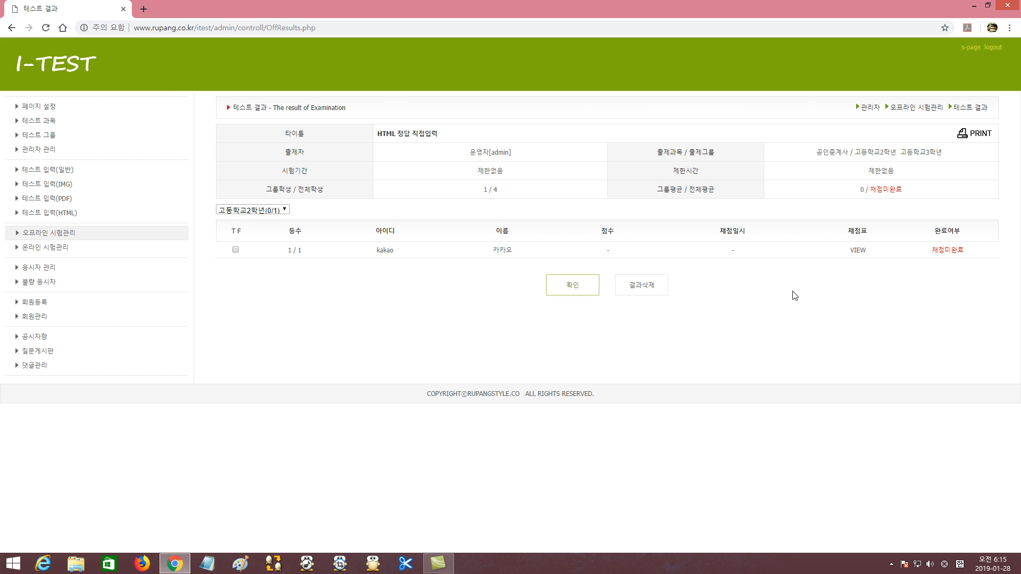
Open the marking sheet of the student in 고등학교2학년 and look through the model answers of all questions
left_click(858, 251)
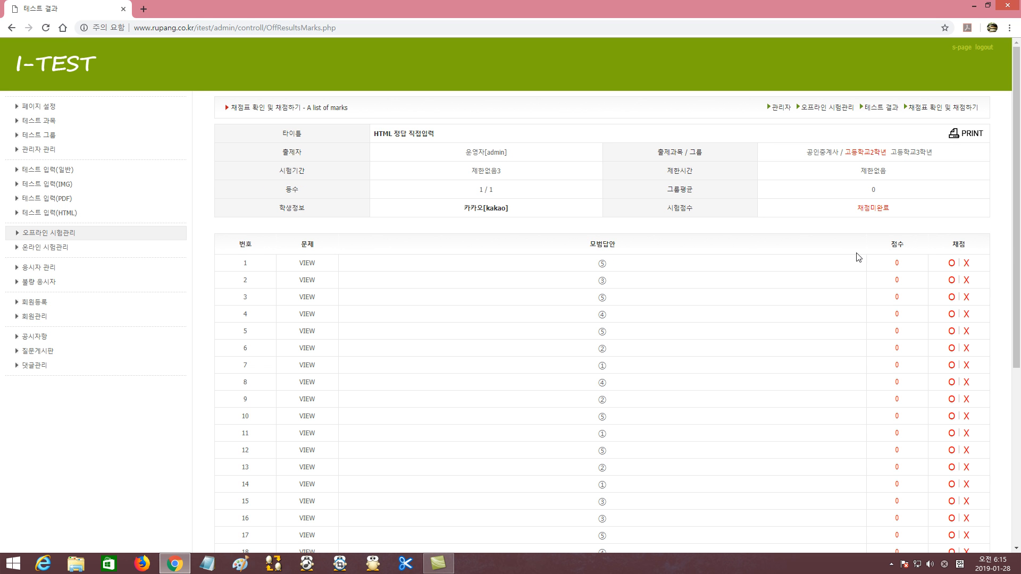
scroll(929, 248, "down", 5)
scroll(930, 250, "up", 3)
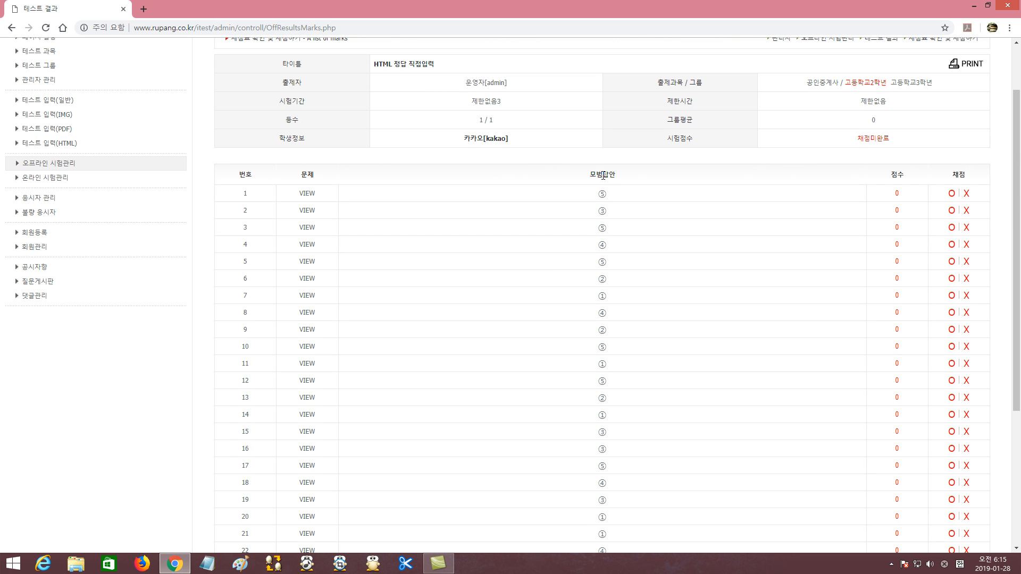
scroll(606, 287, "down", 4)
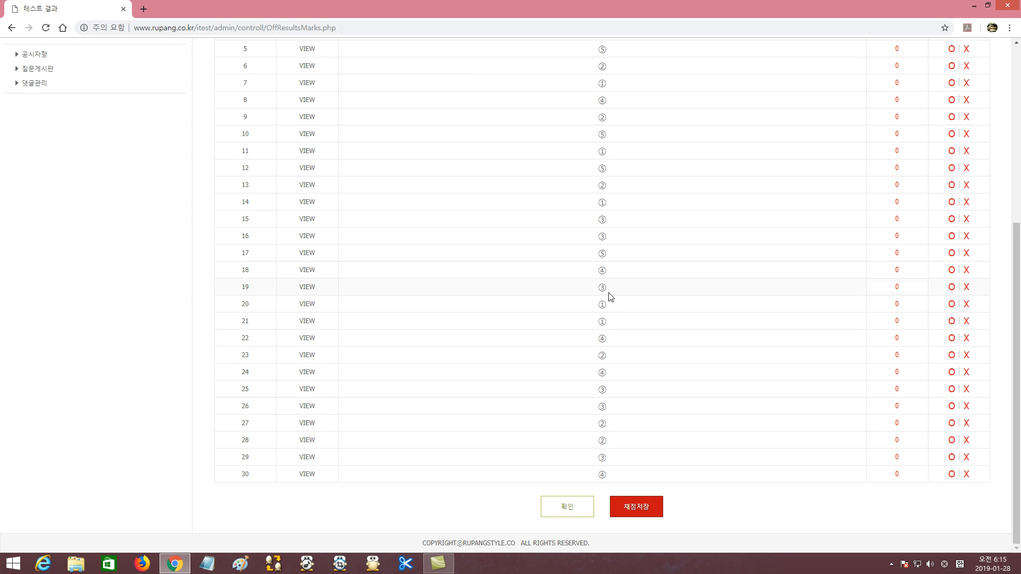
scroll(607, 317, "up", 5)
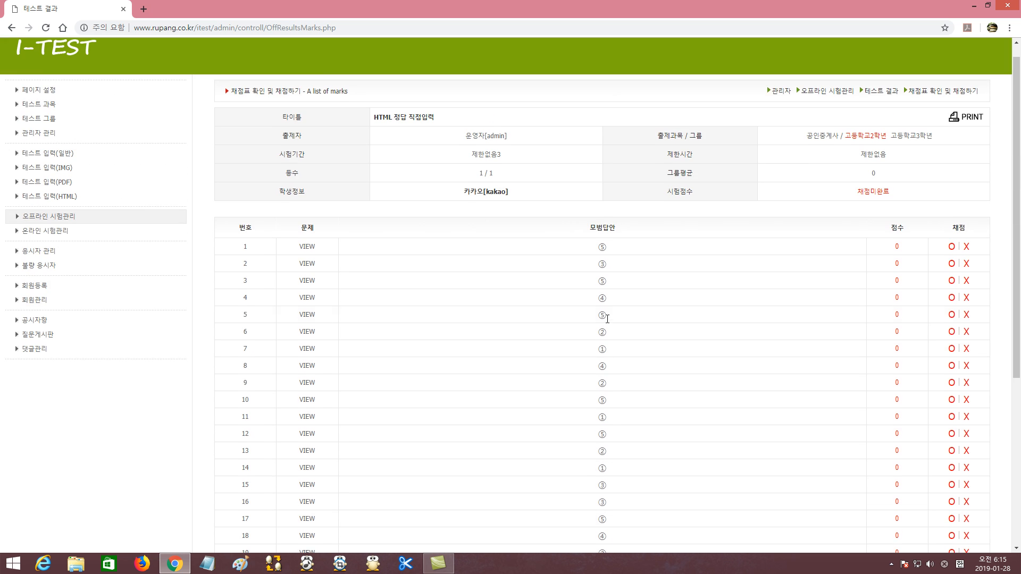
Open the question entry form of HTML 정답 직접입력 and examine the directly entered answers in 정답입력
left_click(59, 220)
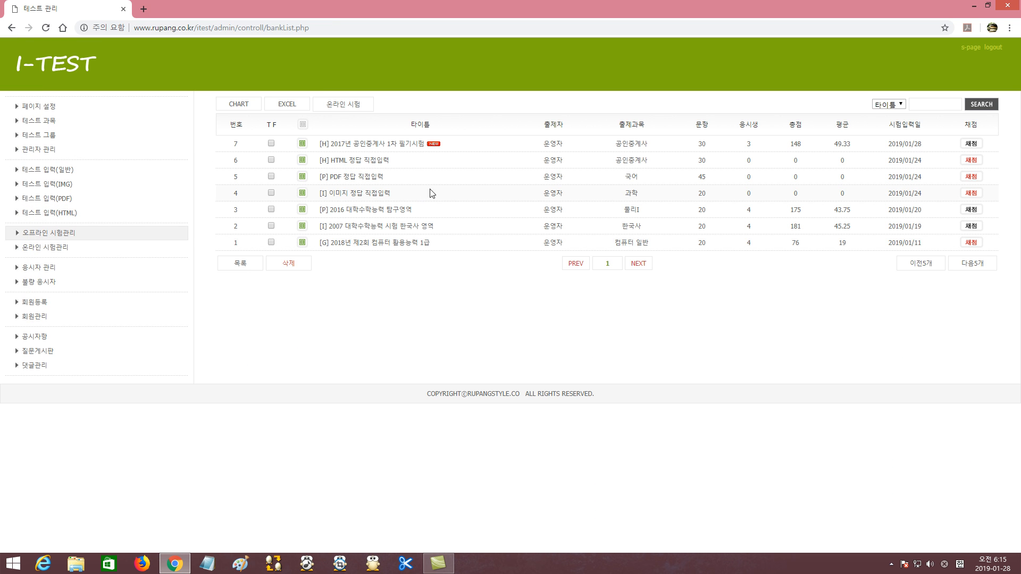
left_click(302, 160)
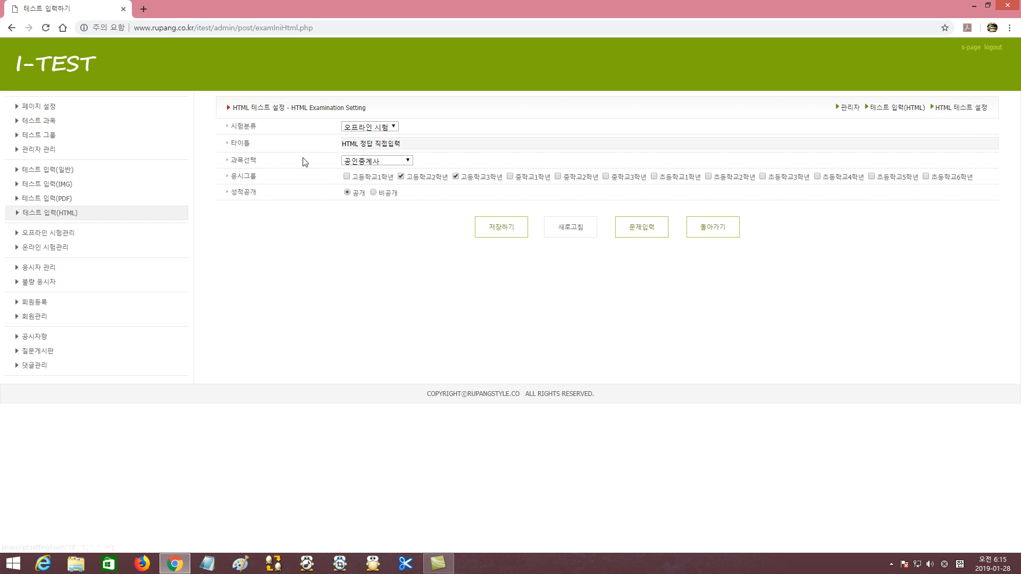
left_click(638, 228)
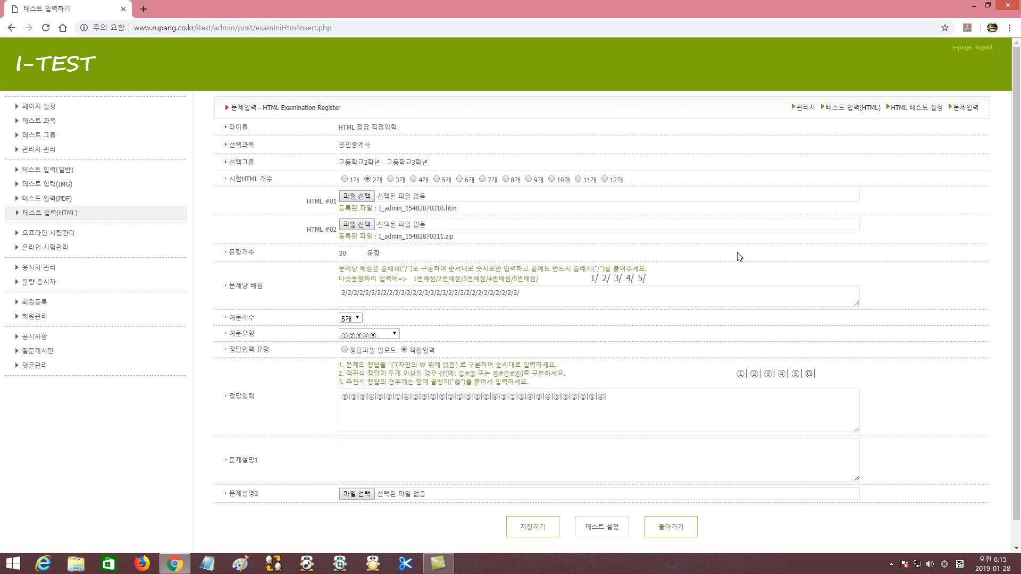
scroll(1004, 248, "down", 1)
left_click_drag(621, 371, 679, 370)
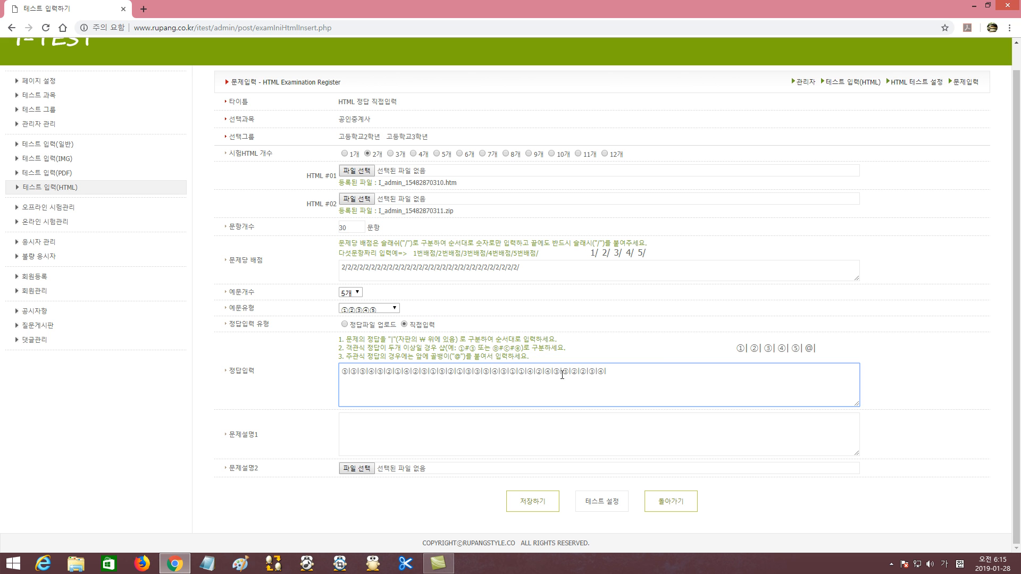
left_click_drag(343, 371, 615, 375)
Reopen the 고등학교2학년 student's marking sheet from the grading results of HTML 정답 직접입력
left_click(68, 209)
left_click(971, 160)
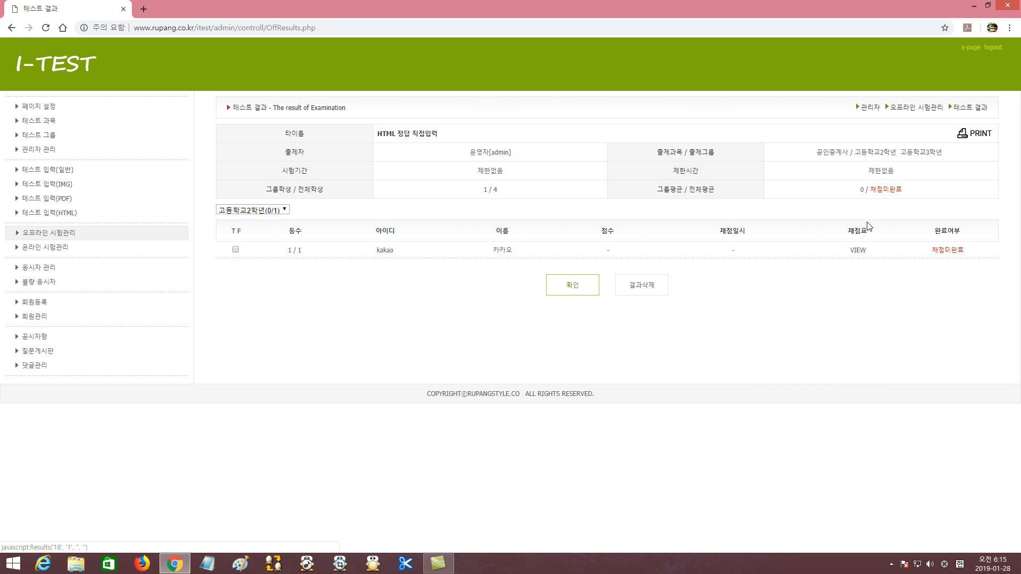
left_click(859, 250)
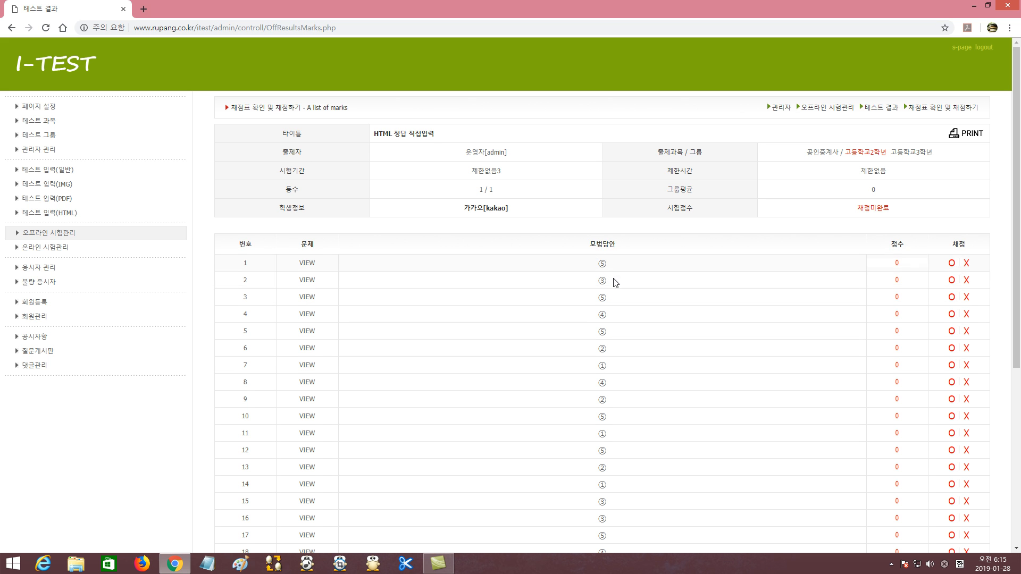
Mark questions 1 to 3, 5 to 8, 10 to 18, 20 and 21 as correct on the student's marking sheet
left_click_drag(1018, 260, 1019, 371)
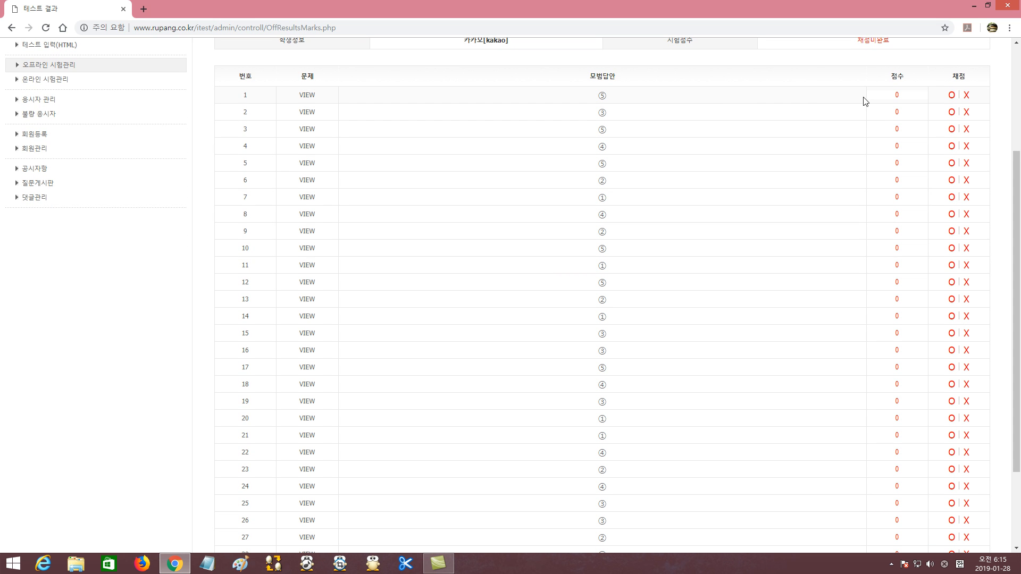
left_click(952, 97)
left_click(952, 113)
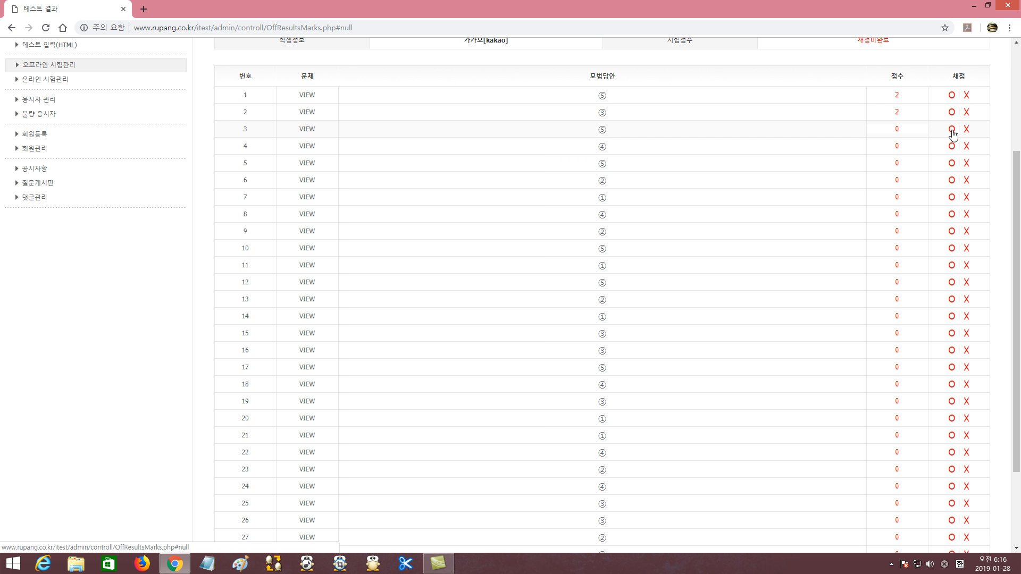
left_click(952, 131)
left_click(952, 182)
left_click(952, 197)
left_click(952, 215)
left_click(952, 249)
left_click(952, 265)
left_click(952, 282)
left_click(952, 299)
left_click(952, 317)
left_click(952, 333)
left_click(952, 350)
left_click(952, 368)
left_click(952, 385)
left_click(952, 419)
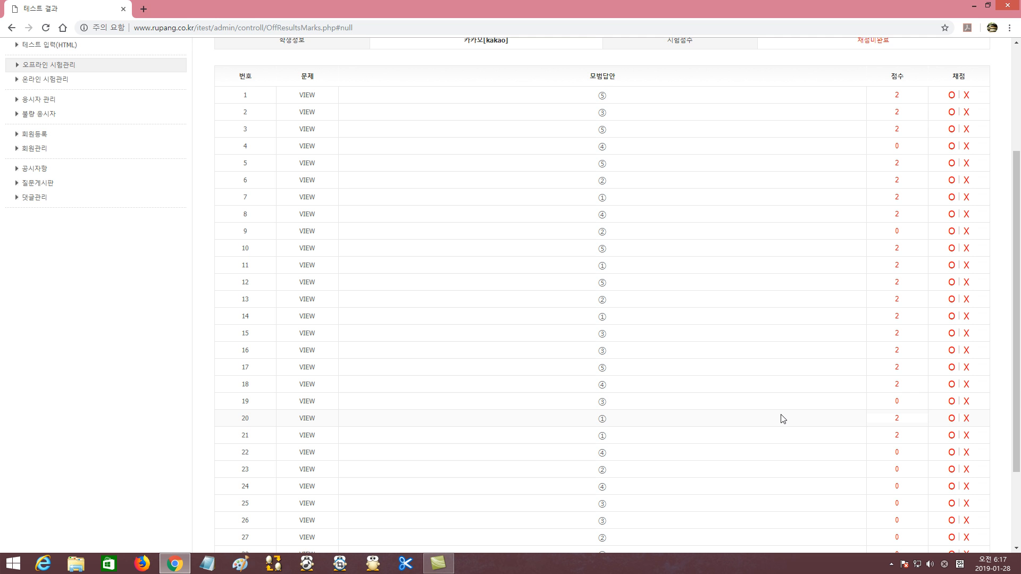
Enter a partial score of 1 for question 22 on the marking sheet
left_click_drag(1016, 398, 1011, 436)
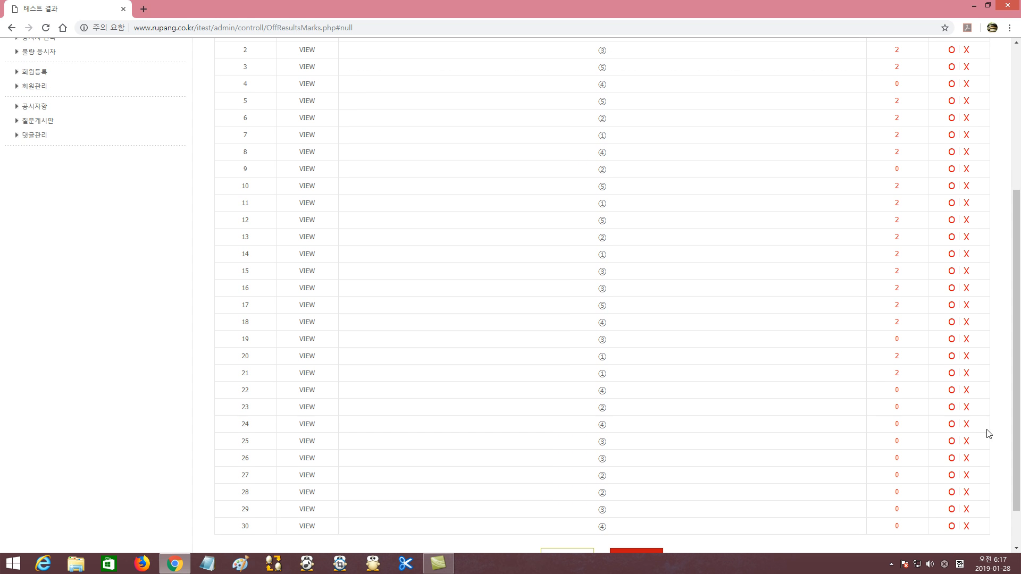
left_click(902, 391)
key("BackSpace")
left_click(1003, 408)
scroll(1015, 399, "up", 2)
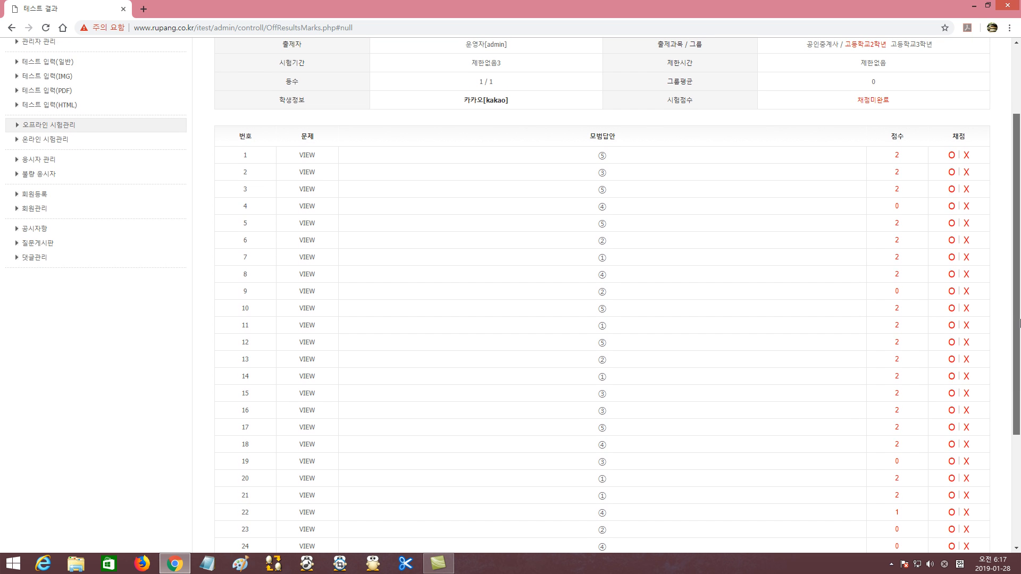
double_click(895, 134)
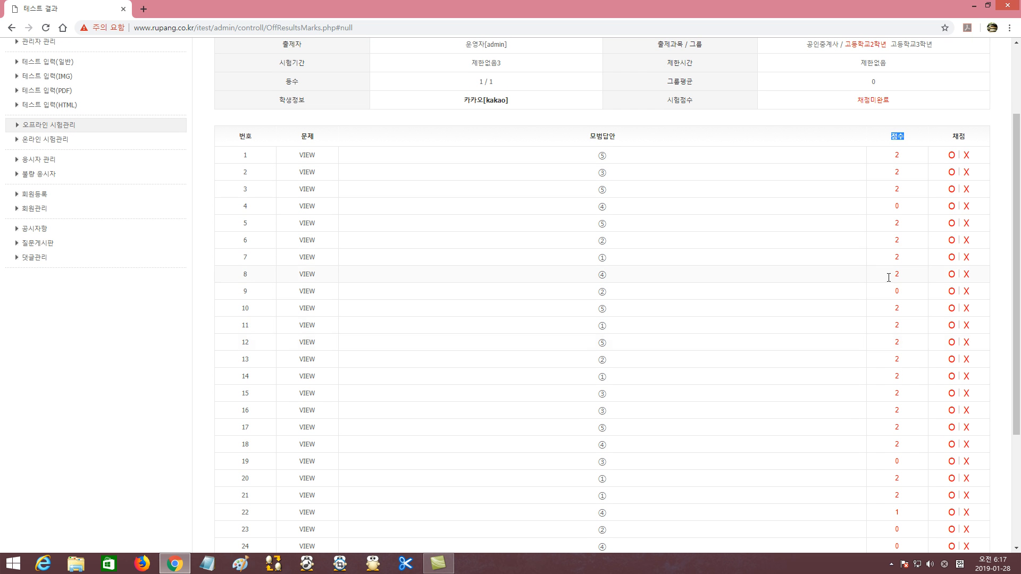
Mark questions 26, 25 and 24 as correct on the marking sheet
left_click_drag(1015, 333, 1016, 481)
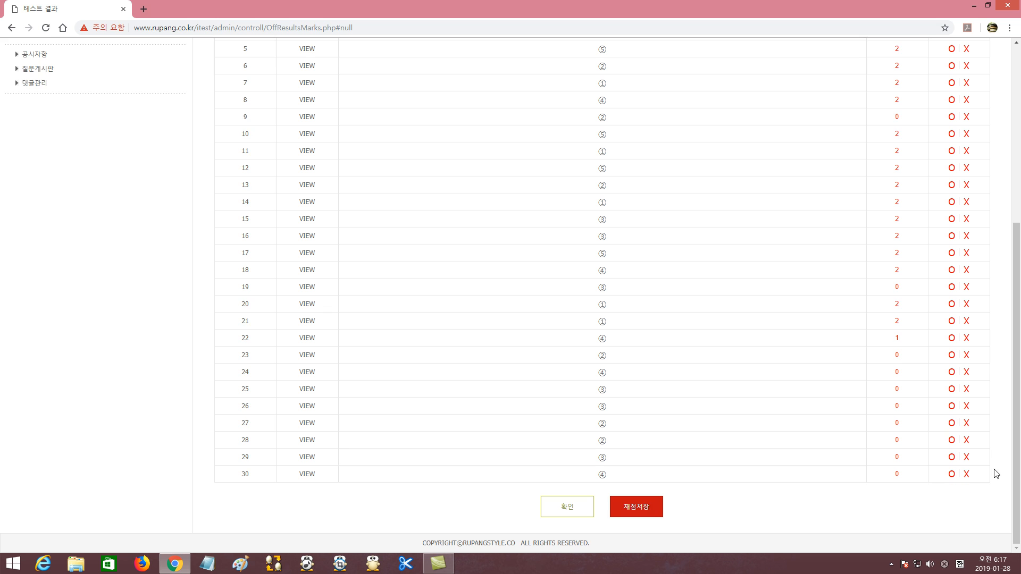
left_click(952, 409)
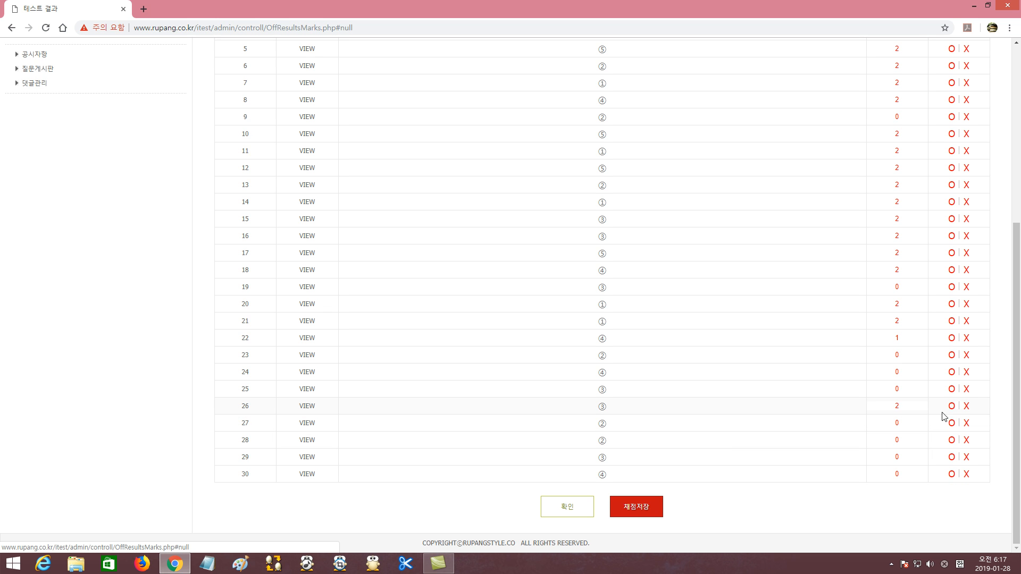
left_click(952, 393)
left_click(952, 373)
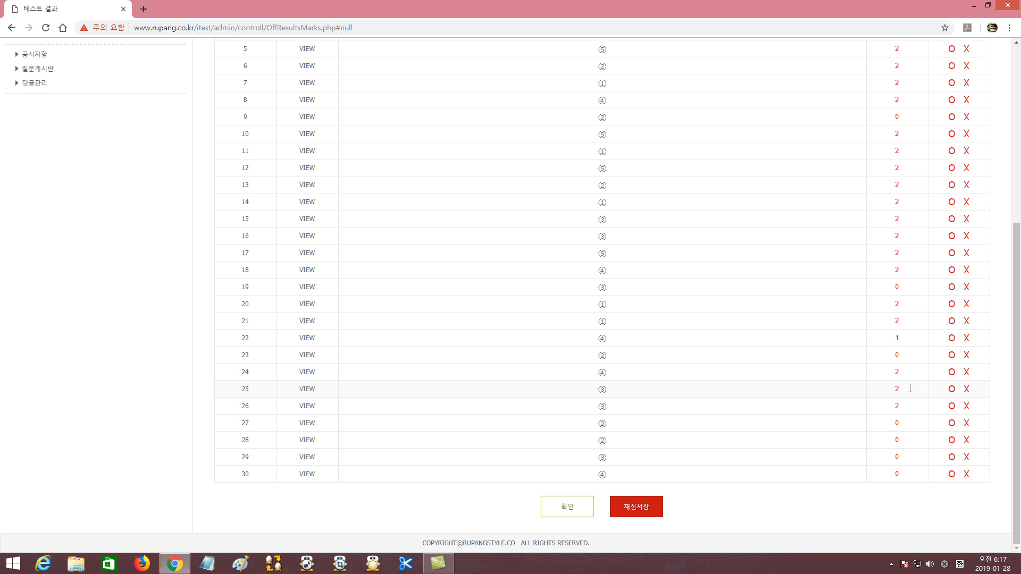
Set the score of question 25 to 1.55
double_click(906, 391)
type("1.55")
left_click(1006, 402)
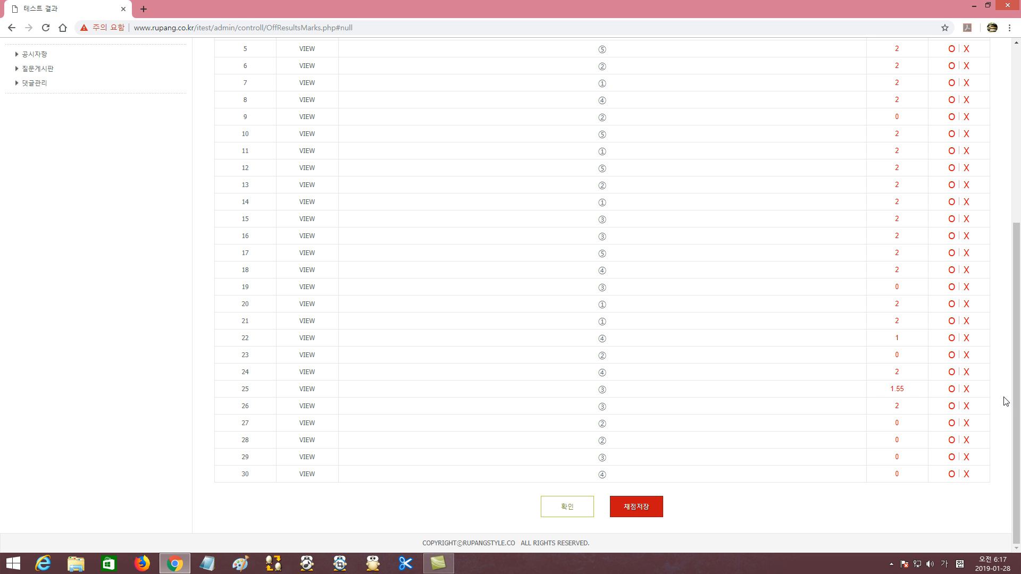
Try to set the score of question 26 to 3, then dismiss the alert
double_click(910, 408)
type("3")
key("Return")
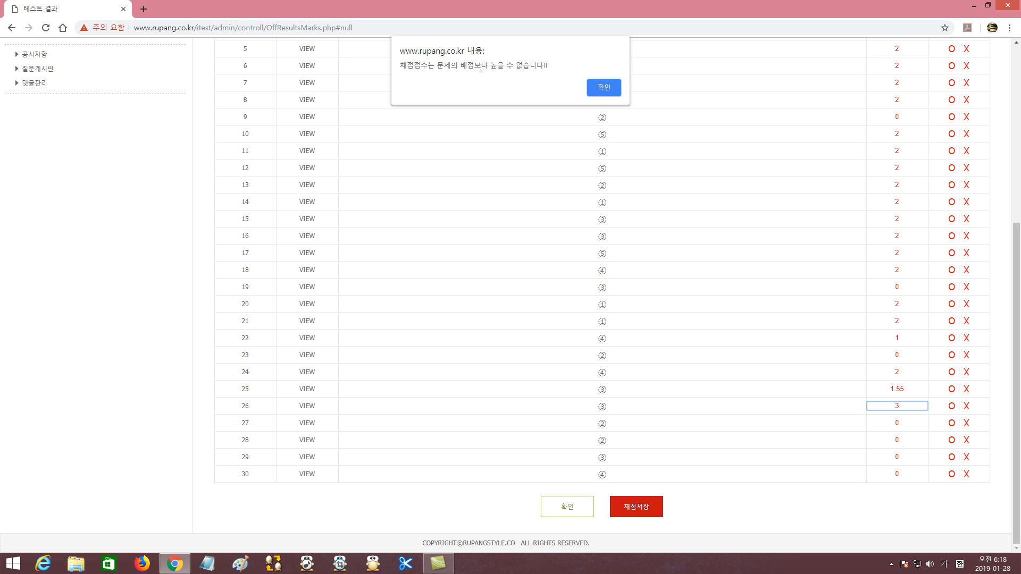
left_click(604, 87)
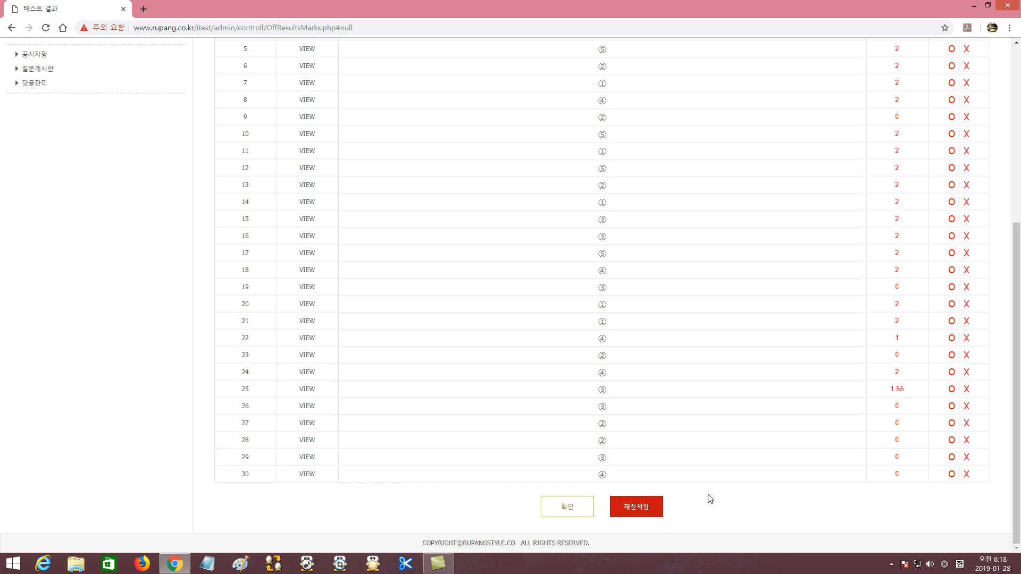
Save the student's marking and return to the grading results of the group 고등학교2학년
left_click(641, 511)
scroll(634, 486, "down", 4)
scroll(634, 485, "down", 2)
left_click(567, 508)
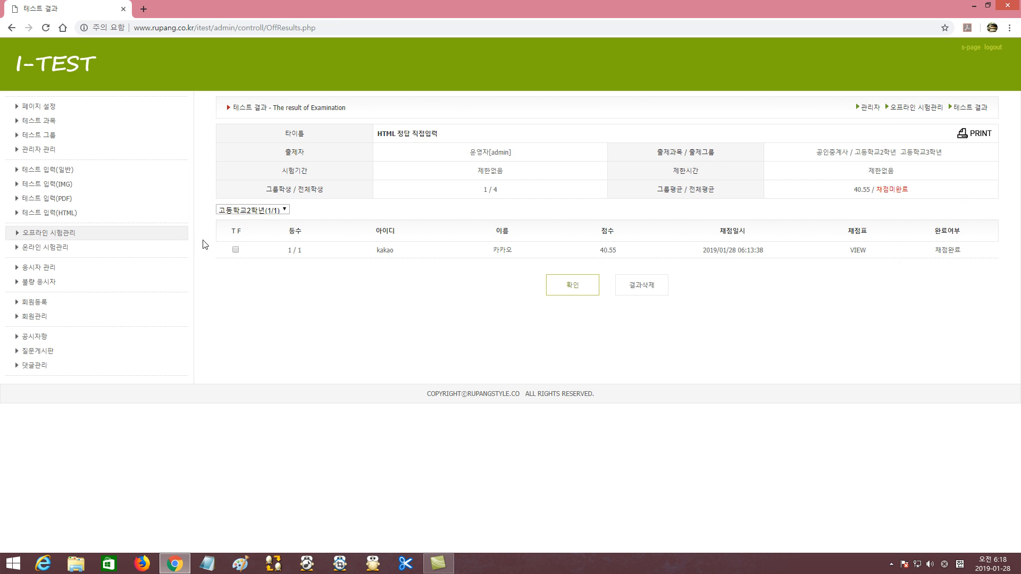
Open the question entry form of the offline test HTML 정답 직접입력 and examine the points assigned to each question
left_click(60, 234)
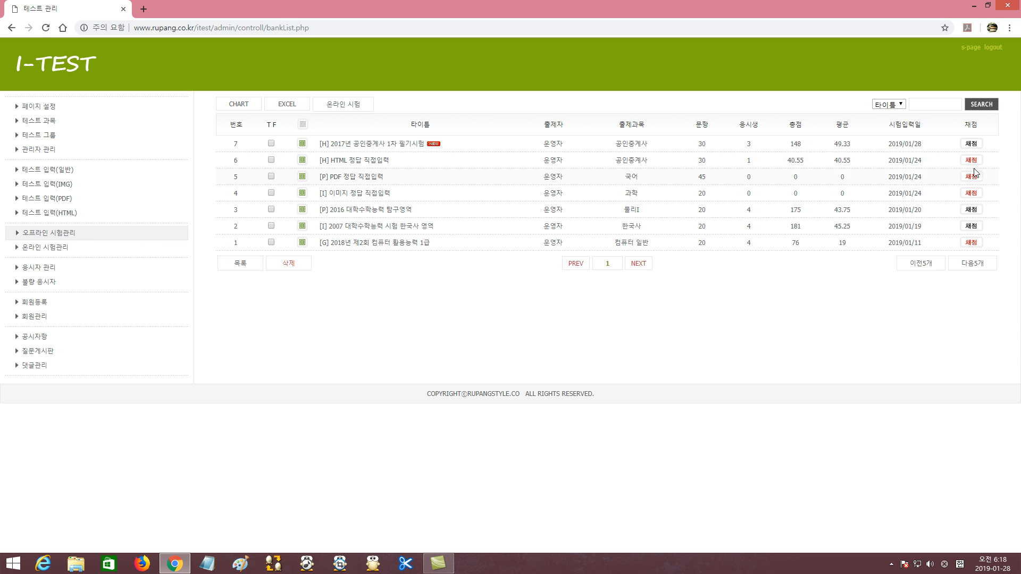
left_click(303, 160)
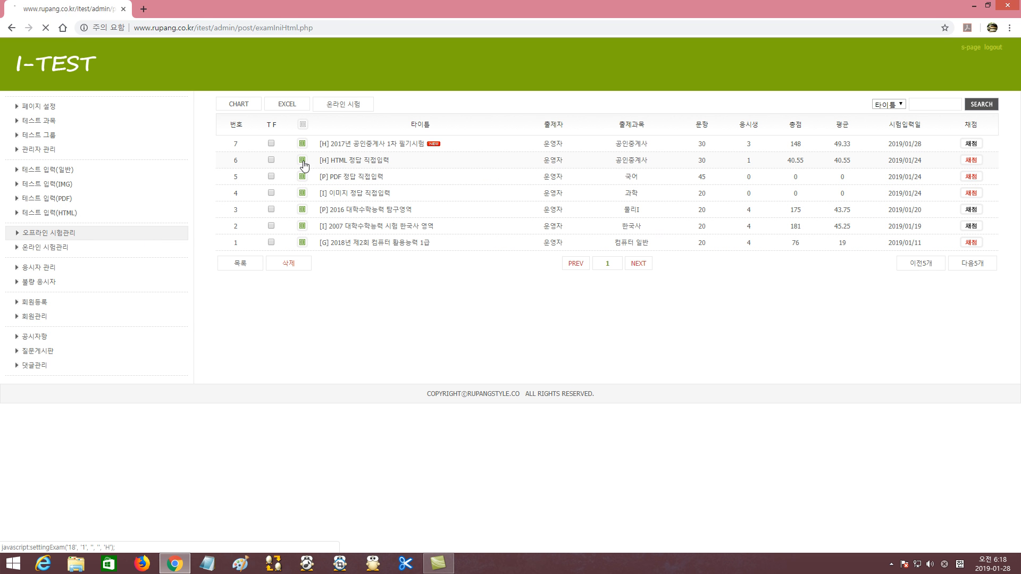
left_click(643, 229)
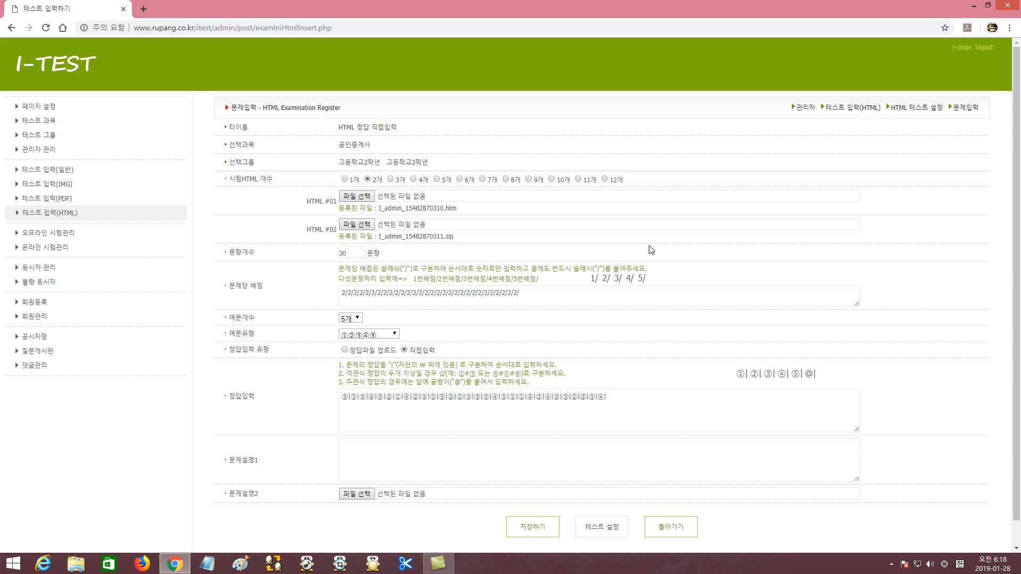
left_click_drag(520, 294, 552, 294)
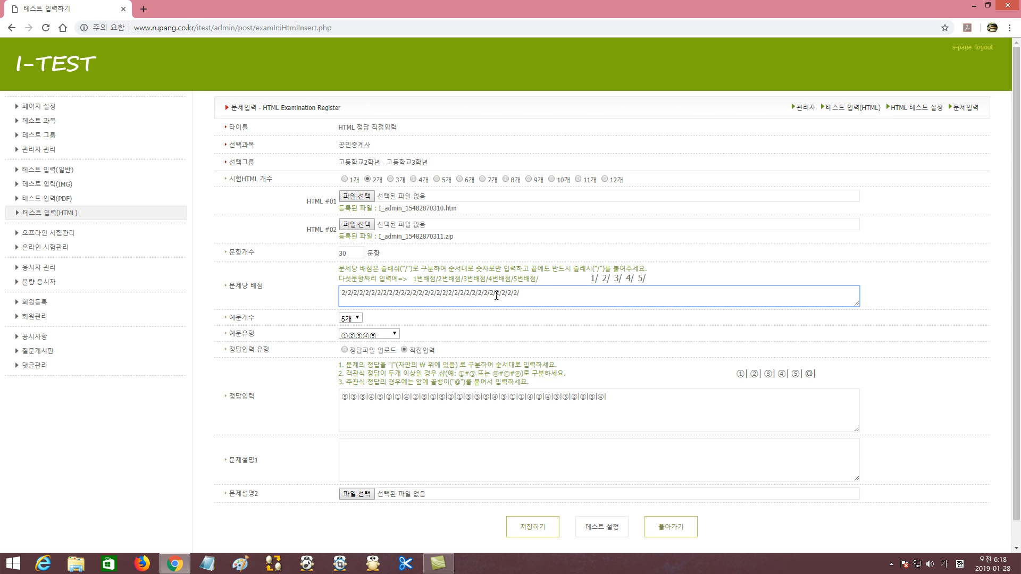
Return to the offline test list, open the grading results of HTML 정답 직접입력 and open the student's marking sheet
left_click(60, 234)
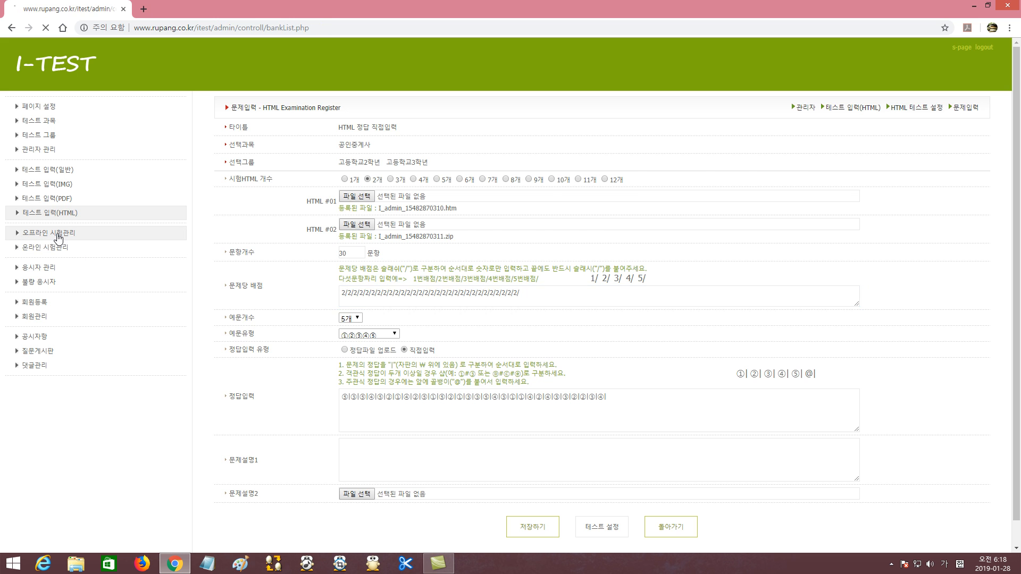
left_click(971, 160)
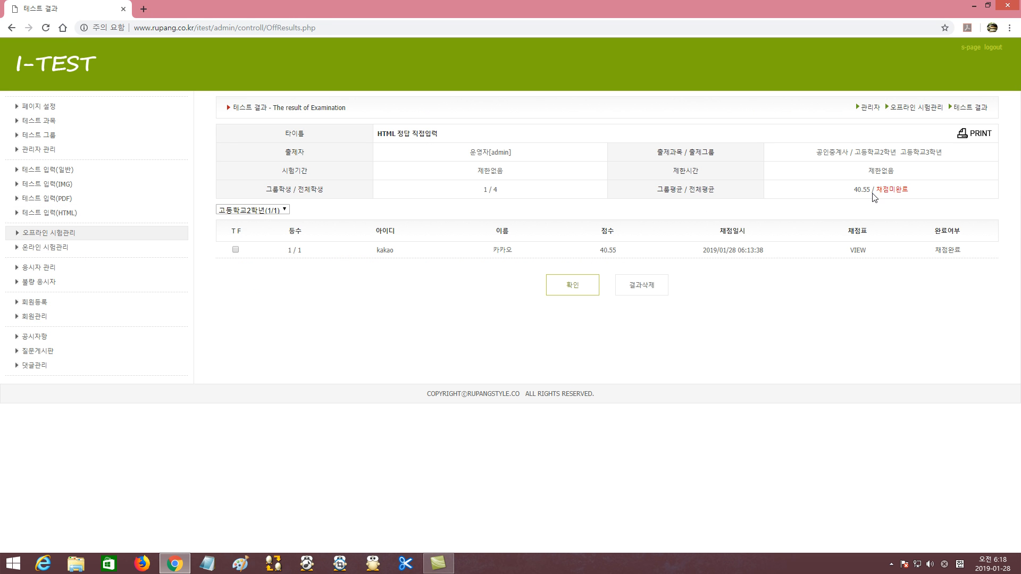
left_click(858, 249)
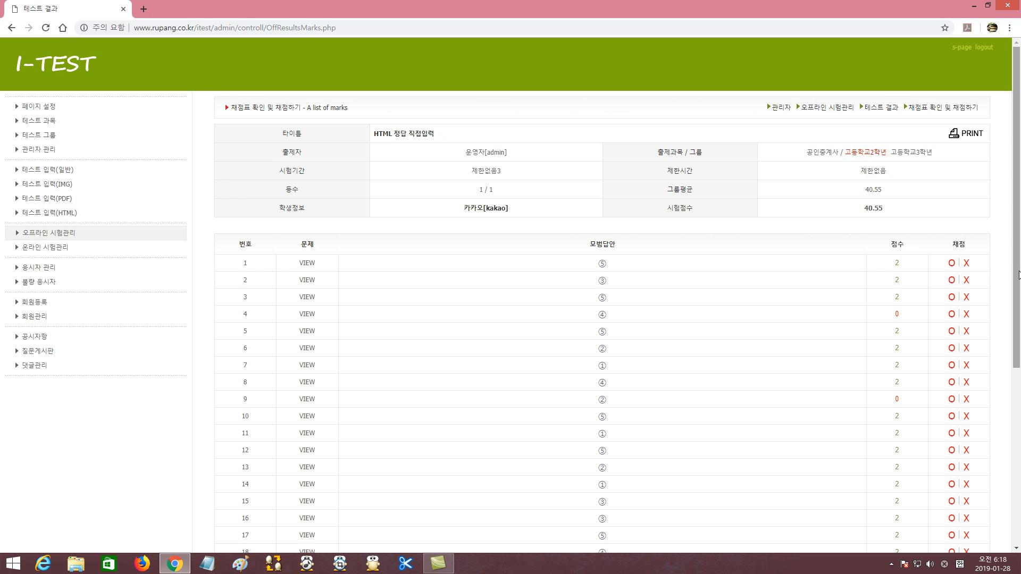
Try to give question 26 a score of 3 on the student's marking sheet and dismiss the alert
left_click_drag(1017, 278, 1019, 457)
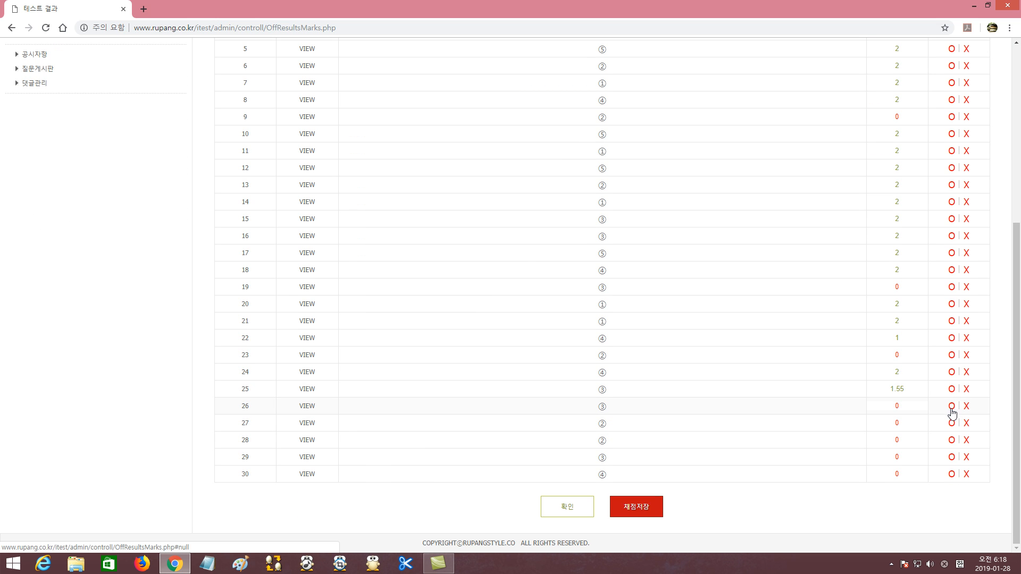
left_click(907, 407)
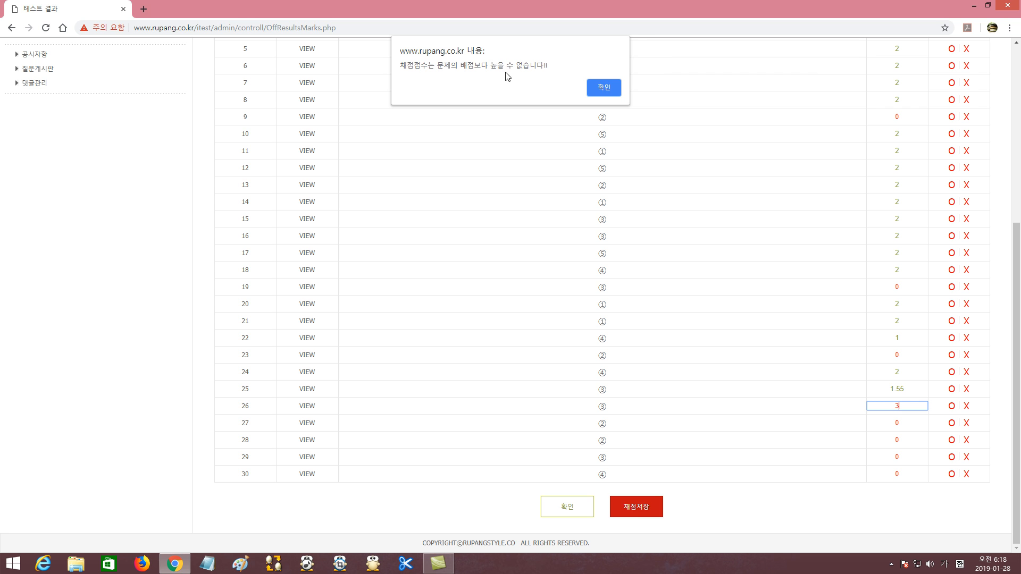
left_click(608, 88)
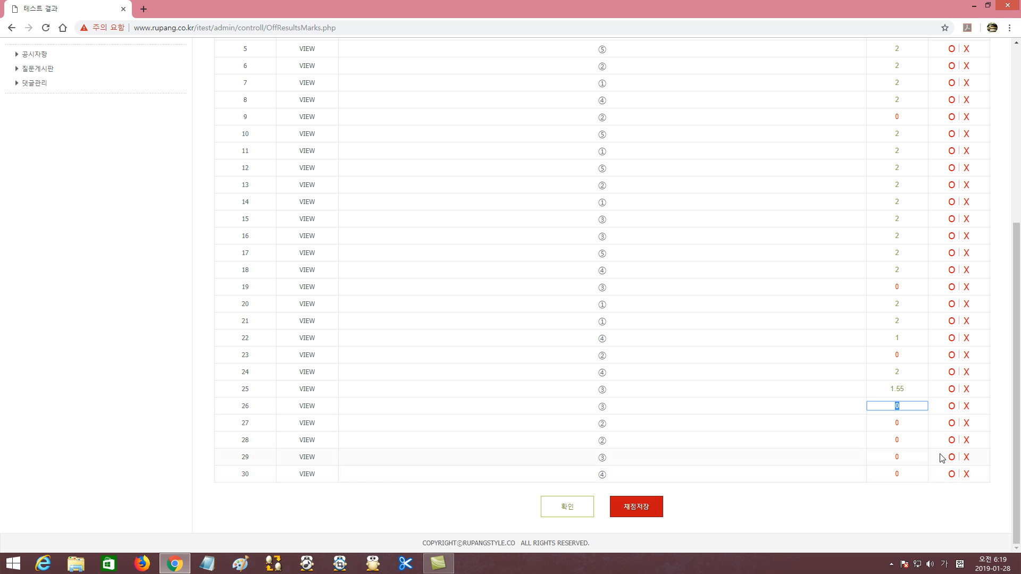
Set the scores of questions 26 and 27 to 2 on the student's marking sheet
type("2")
left_click(879, 422)
type("2")
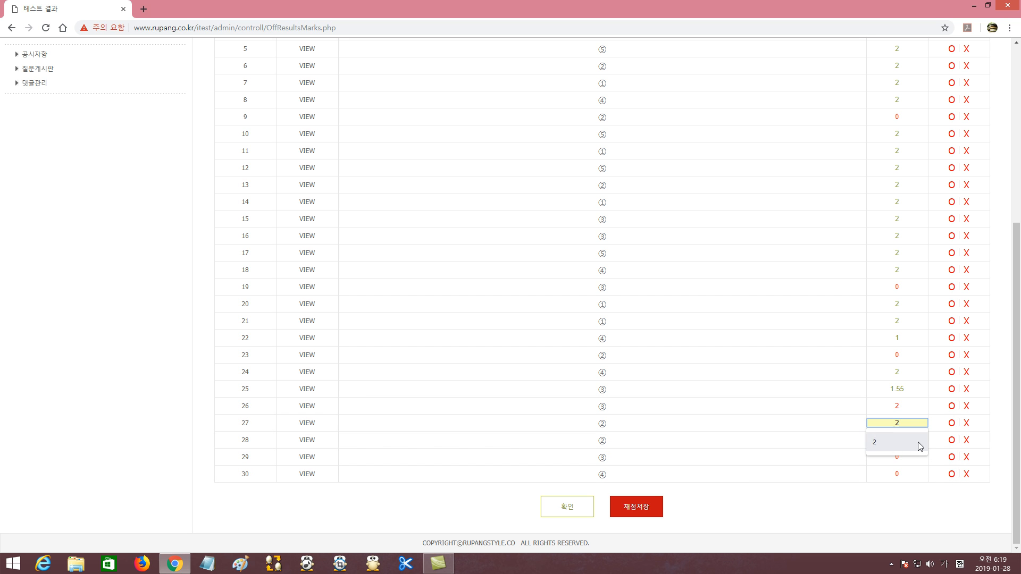
left_click(999, 428)
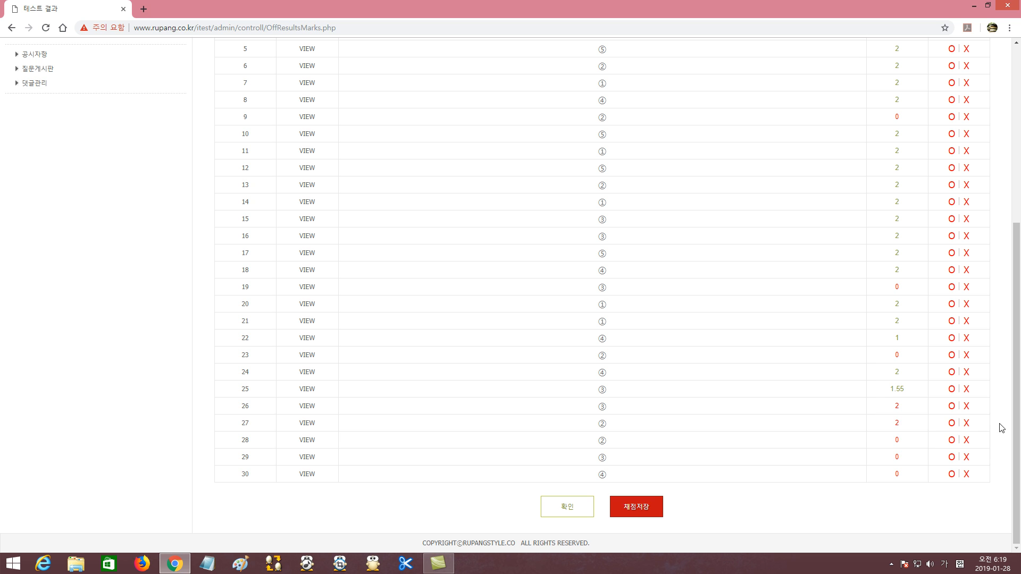
Mark questions 28, 29 and 30 as correct and set question 25 to 0, checking the other scores on the sheet
left_click(951, 440)
left_click(951, 457)
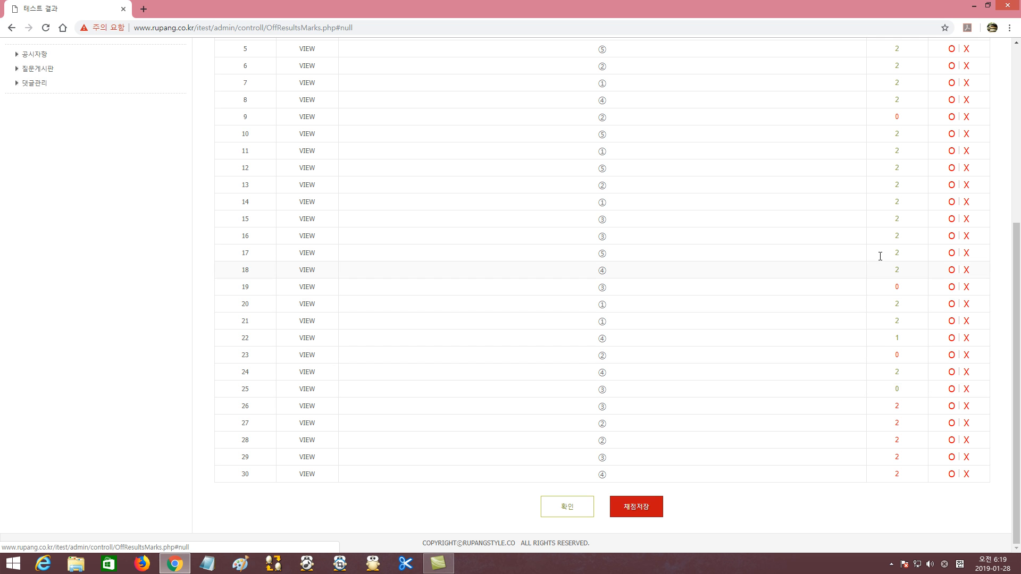
scroll(859, 391, "up", 4)
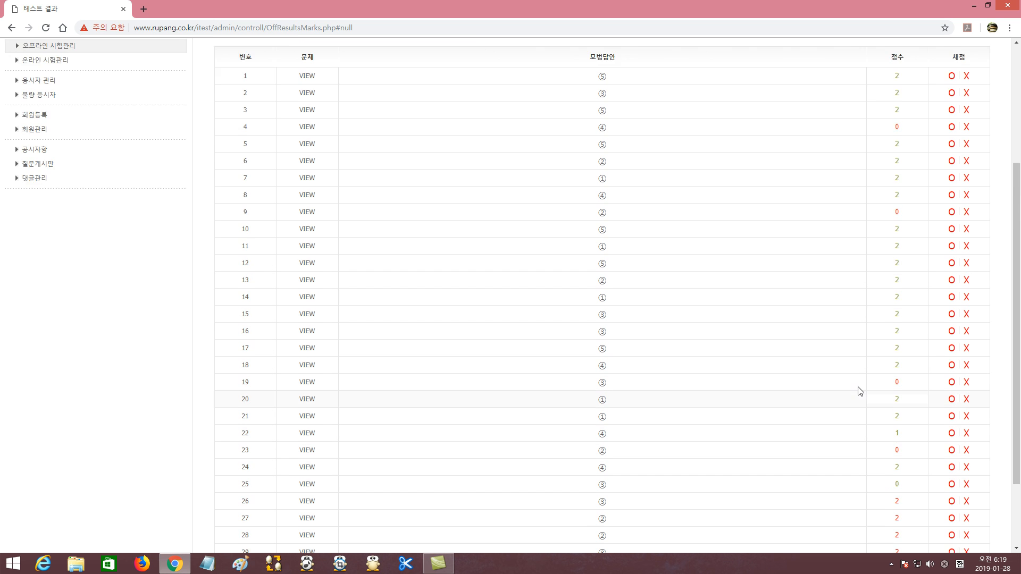
scroll(827, 399, "down", 4)
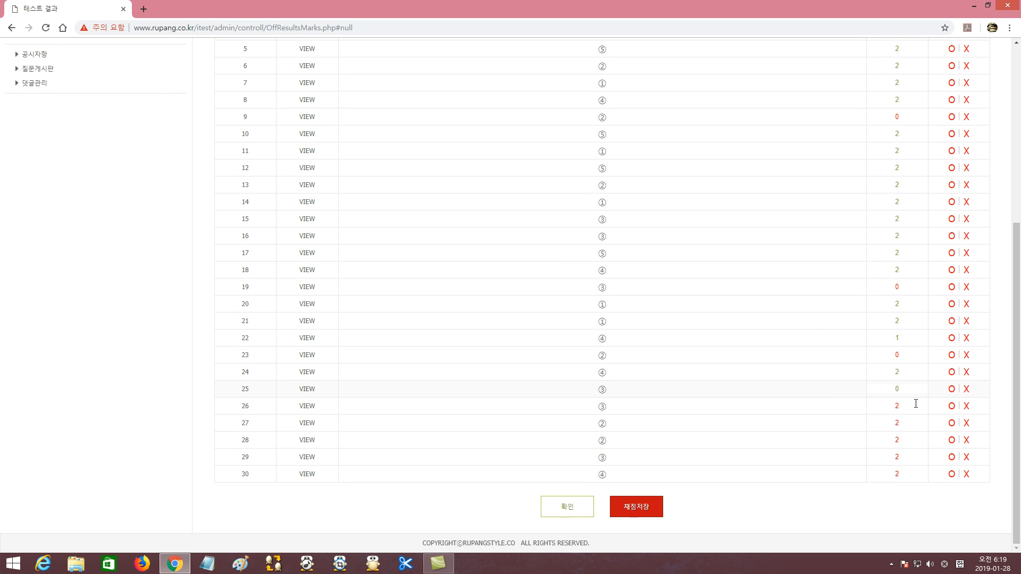
scroll(953, 438, "up", 7)
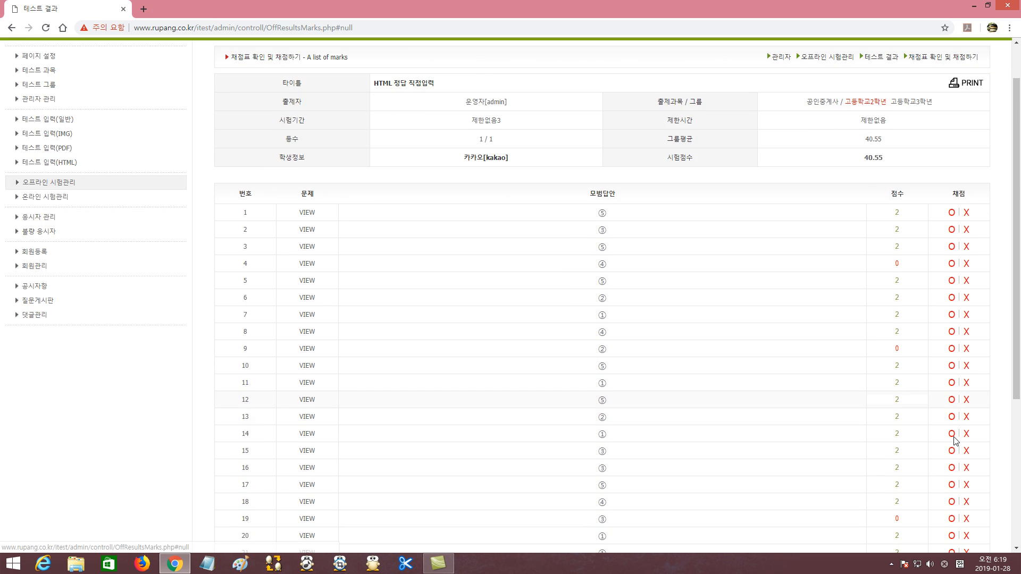
scroll(952, 441, "down", 5)
scroll(952, 442, "down", 2)
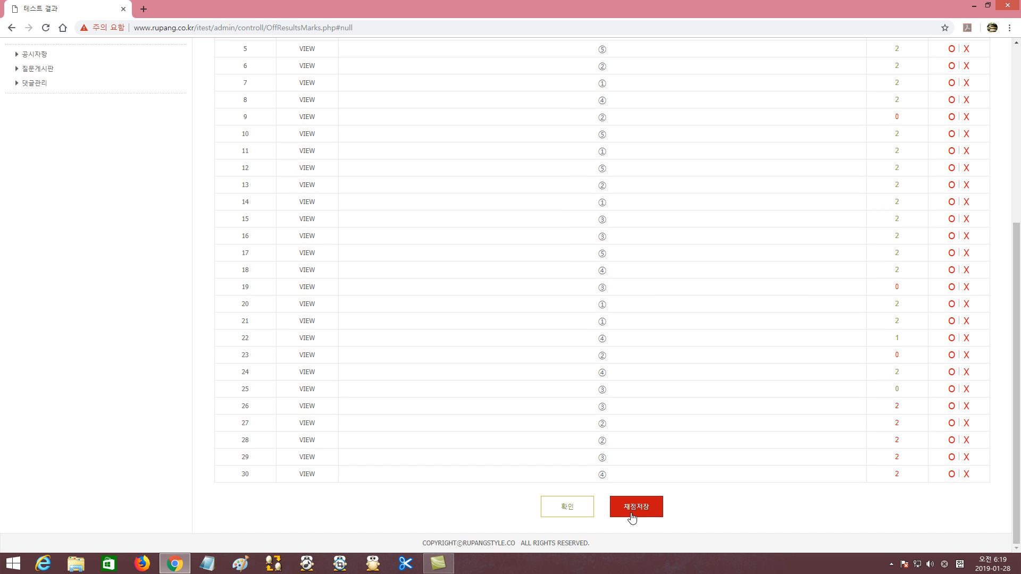
Save the student's revised marking and return to the test's grading results
left_click(639, 512)
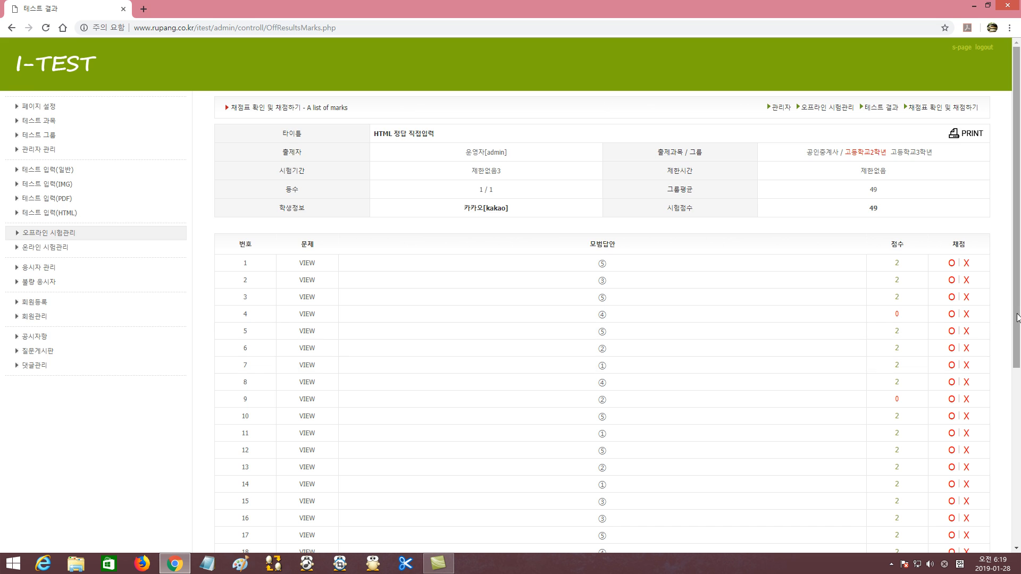
scroll(885, 327, "down", 5)
left_click(552, 509)
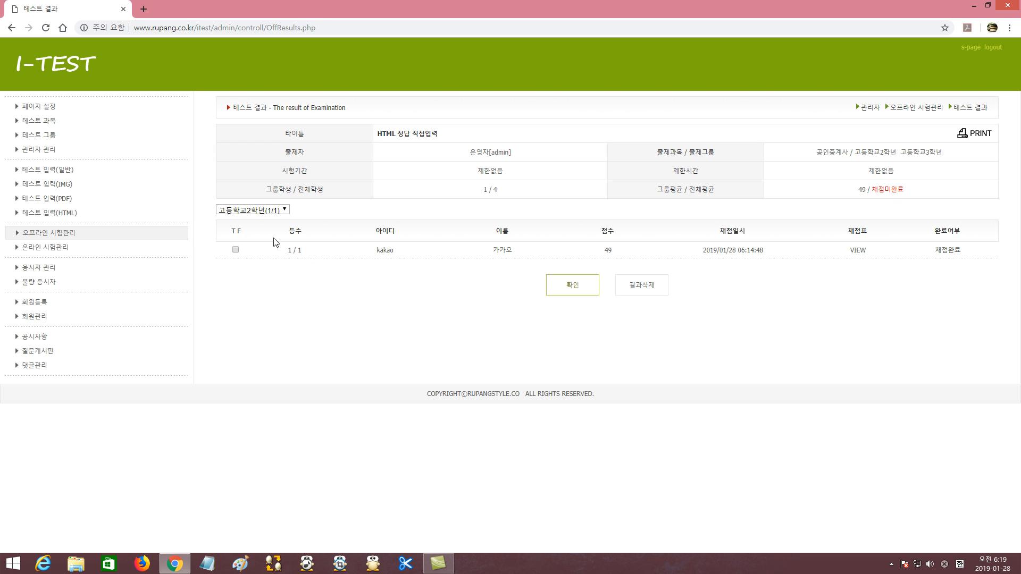
Examine the available groups and the group and overall average status in the grading results of 고등학교2학년
left_click(249, 210)
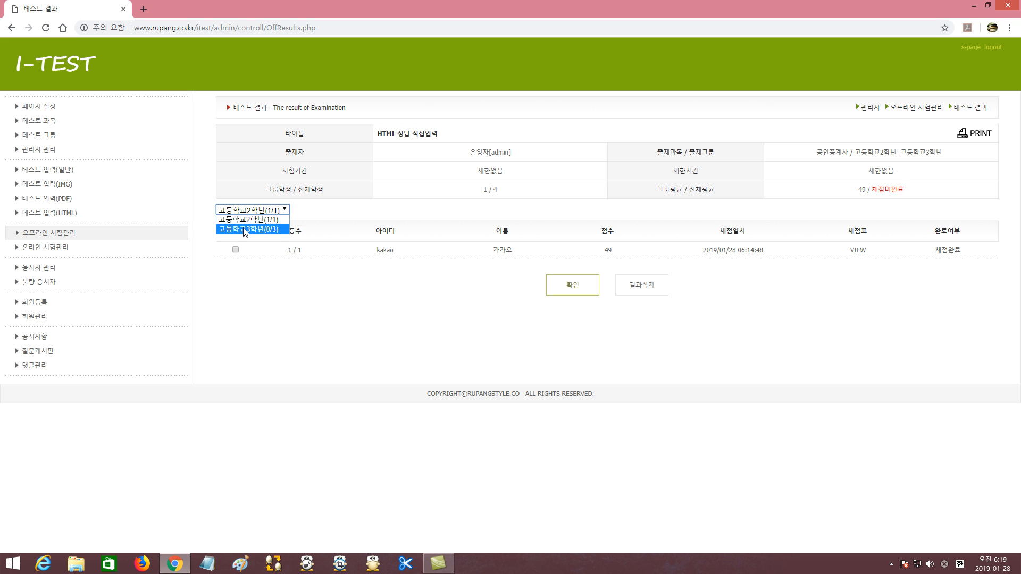
left_click(877, 192)
left_click_drag(873, 188, 913, 191)
left_click(880, 201)
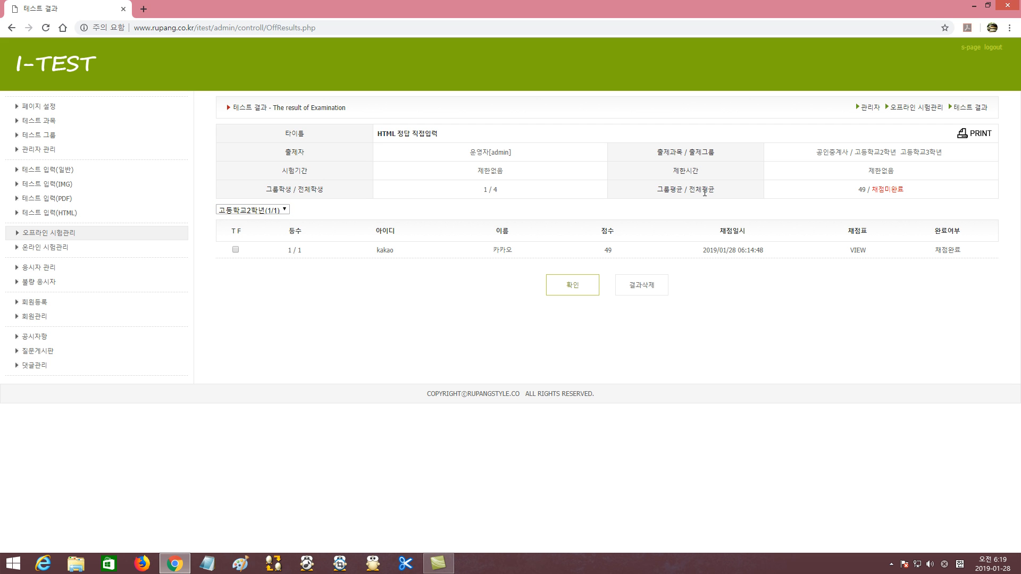
left_click_drag(690, 191, 734, 195)
left_click_drag(874, 190, 902, 189)
left_click(883, 208)
Switch the grading results to the group 고등학교3학년 and open the first listed student's marking sheet
left_click(226, 212)
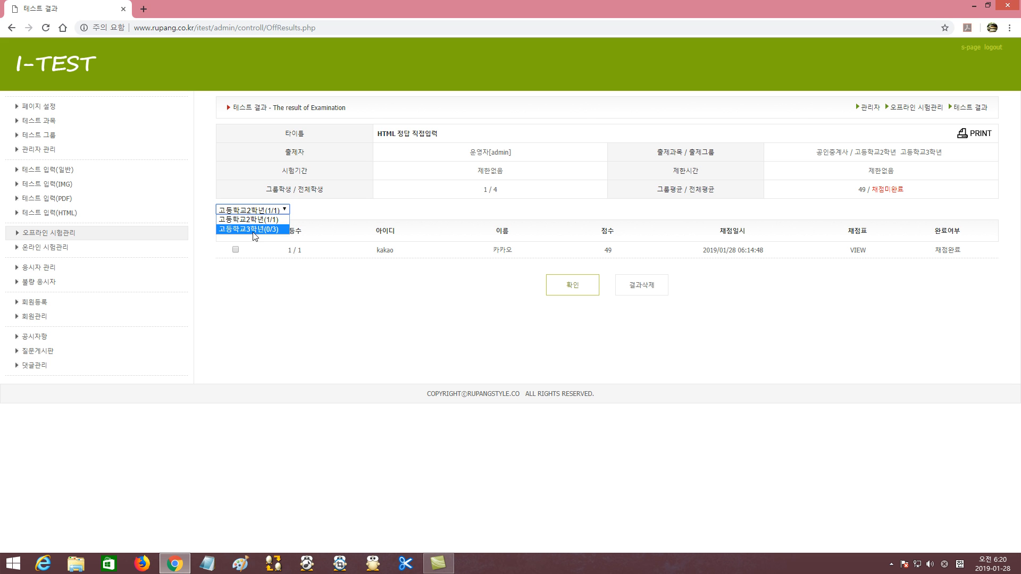
left_click(236, 230)
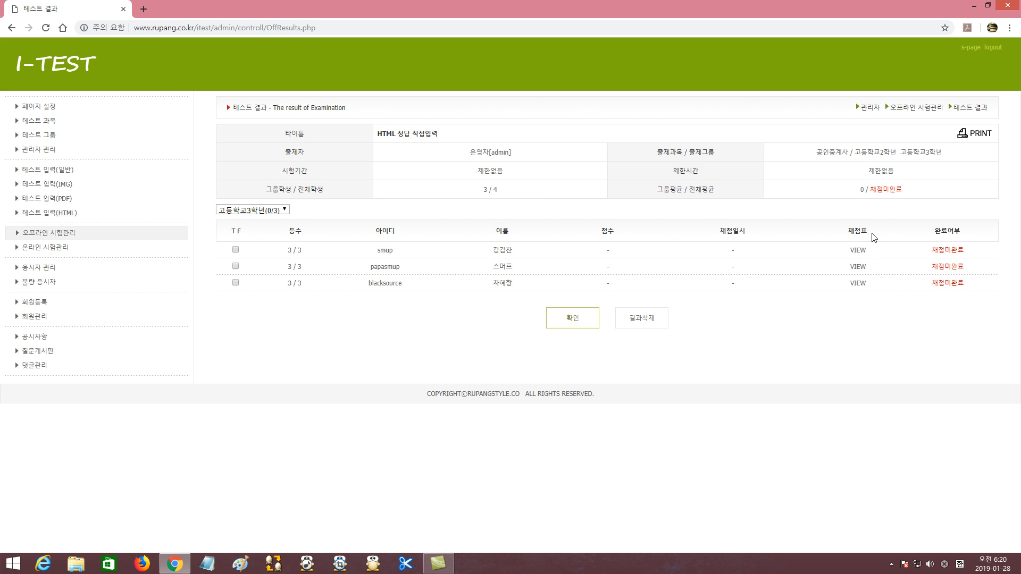
left_click(858, 251)
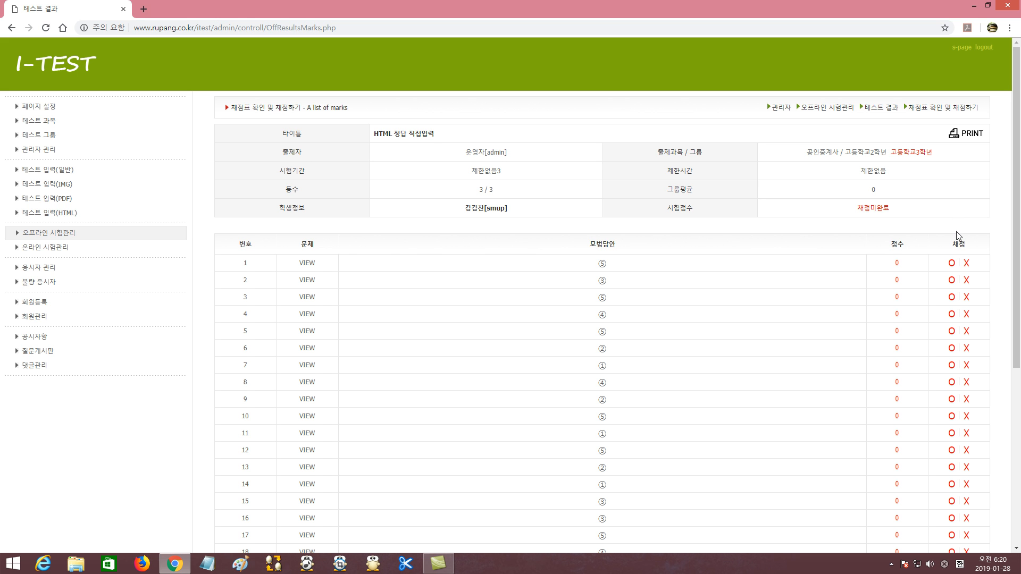
Mark all questions from 1 to 30 as correct on the first student's marking sheet
left_click_drag(1016, 263, 1020, 376)
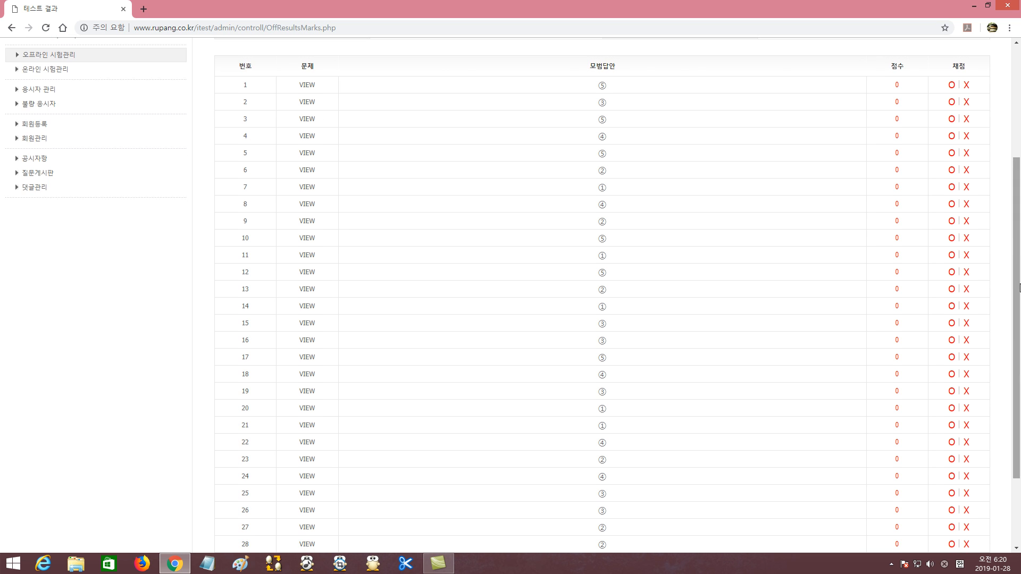
left_click(952, 86)
left_click(951, 102)
left_click(951, 120)
left_click(952, 136)
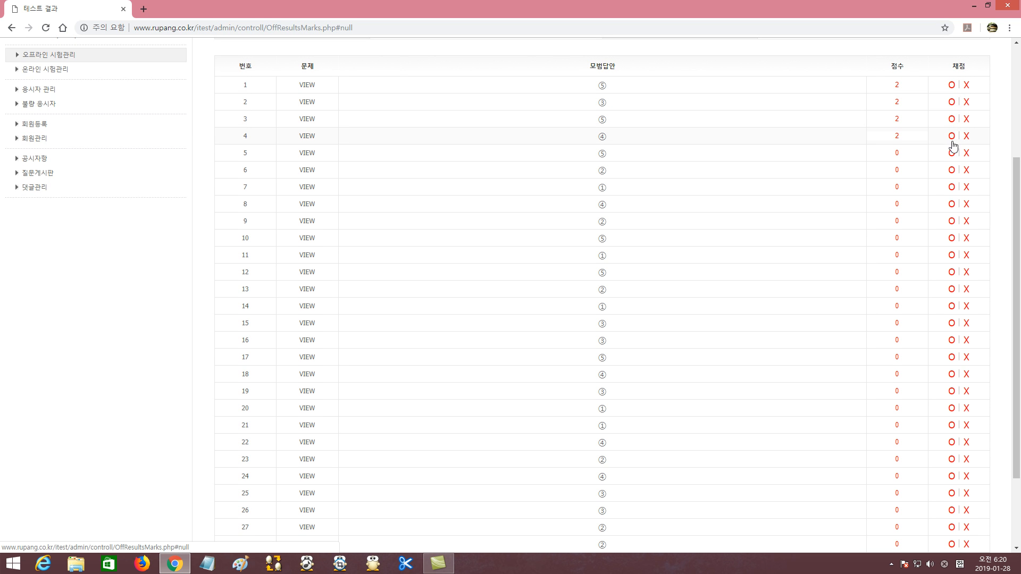
left_click(952, 153)
left_click(952, 171)
left_click(951, 187)
left_click(952, 205)
left_click(952, 221)
left_click(952, 239)
left_click(951, 256)
left_click(951, 272)
left_click(952, 290)
left_click(952, 307)
left_click(952, 324)
left_click(952, 341)
left_click(951, 358)
left_click(952, 375)
left_click(951, 392)
left_click(951, 409)
left_click(952, 426)
left_click(952, 443)
left_click(952, 460)
left_click(952, 477)
left_click(952, 494)
left_click(952, 511)
left_click_drag(1018, 477, 1017, 543)
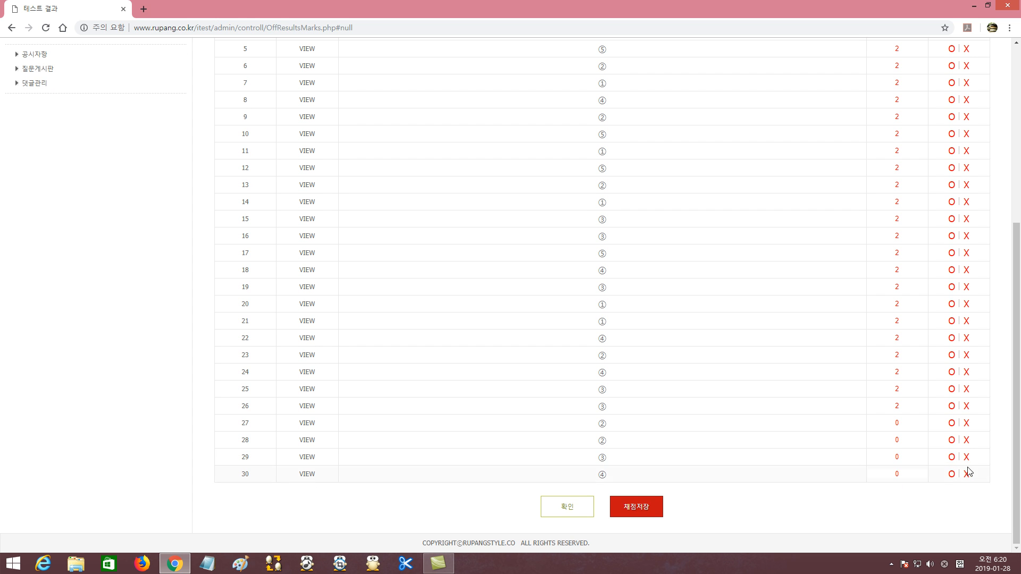
left_click(952, 425)
left_click(952, 441)
left_click(952, 458)
left_click(952, 477)
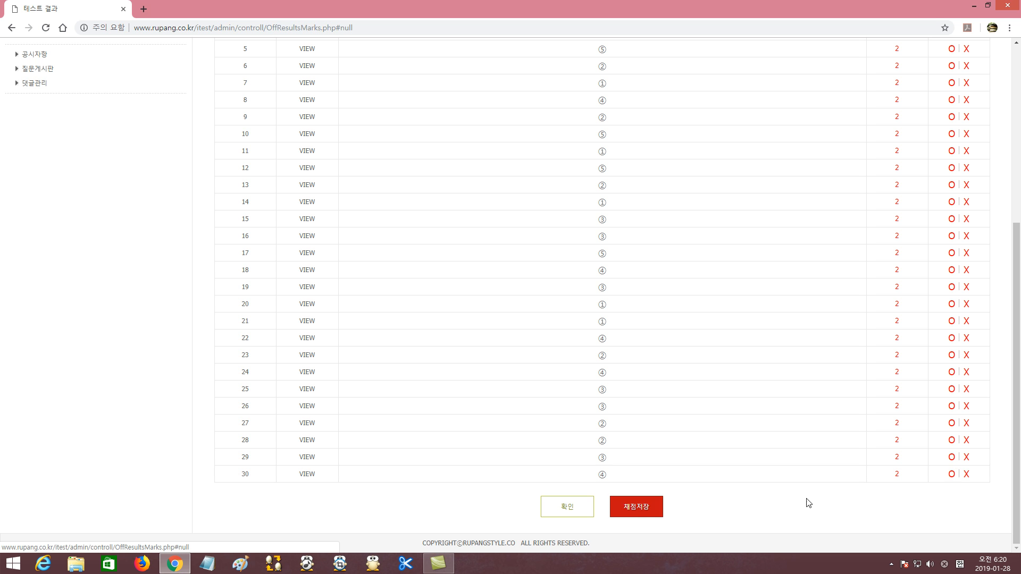
Save the first student's marking and return to the grading results of the group 고등학교3학년
left_click(636, 511)
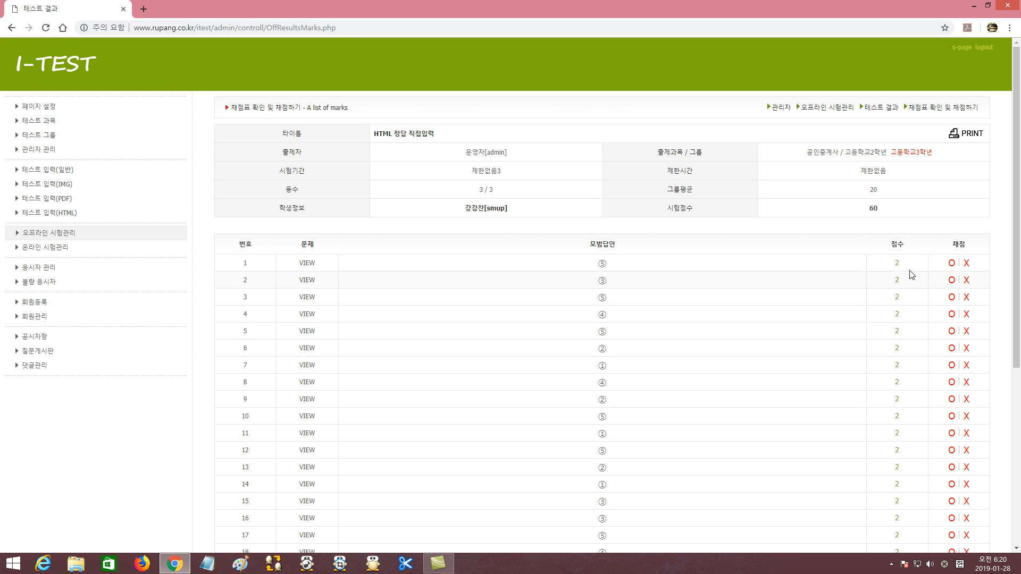
left_click_drag(1017, 271, 1018, 372)
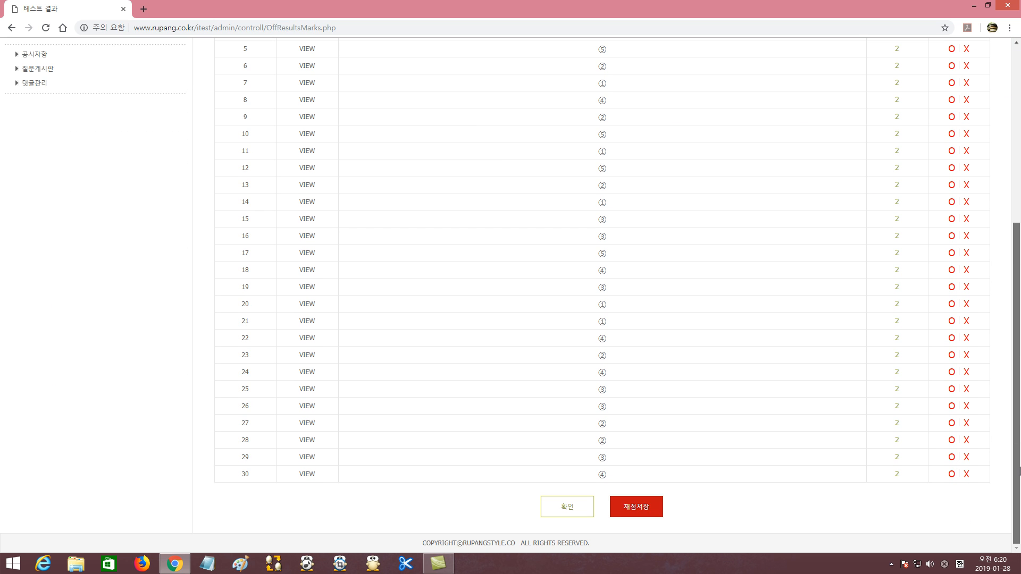
left_click(571, 512)
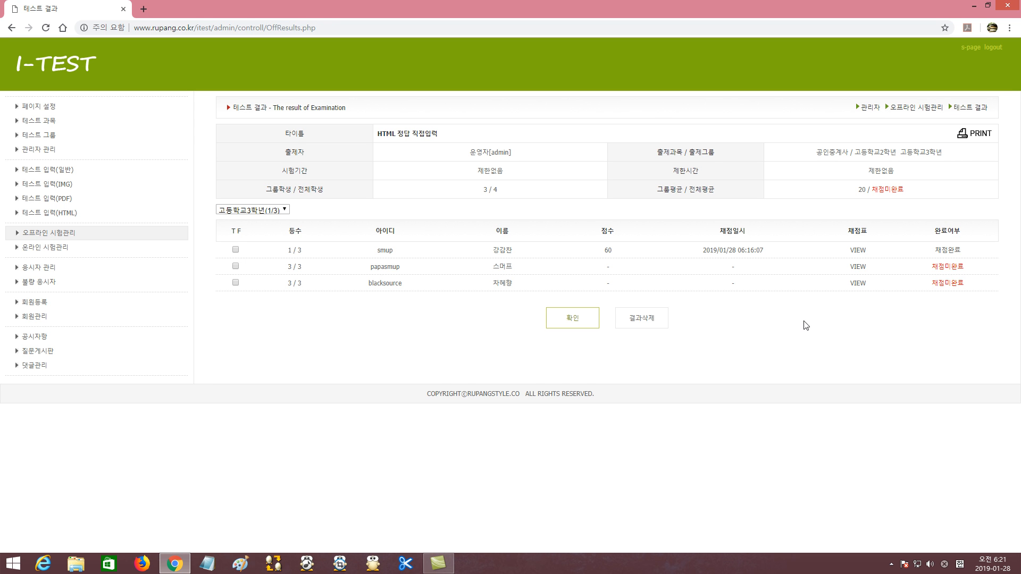
Mark questions 1, 3, 5, 7, 9, 11, 13–15, 17–19, 21–25 and 27–30 as correct on the second listed student's marking sheet
left_click(859, 267)
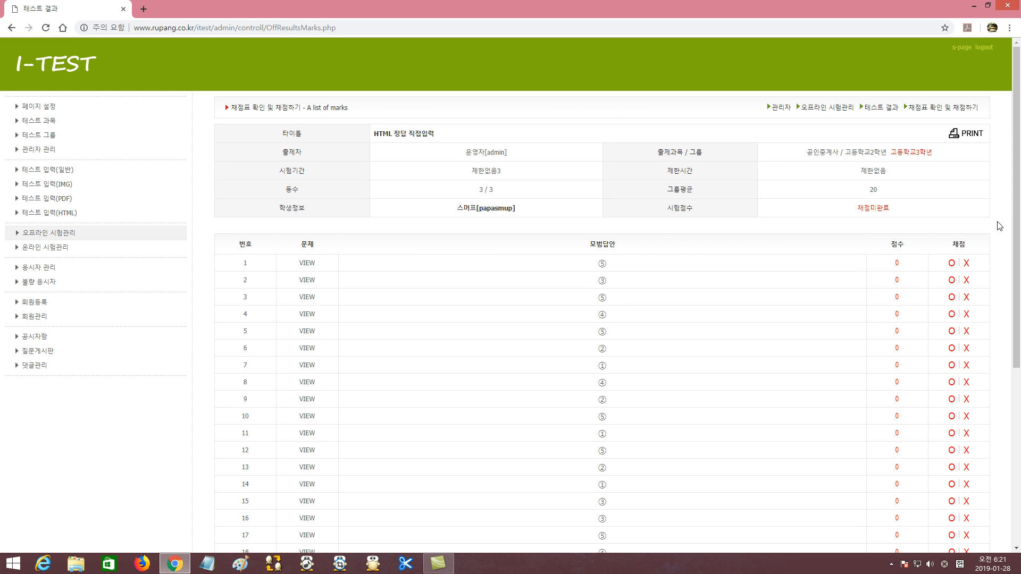
left_click_drag(1018, 198, 1020, 307)
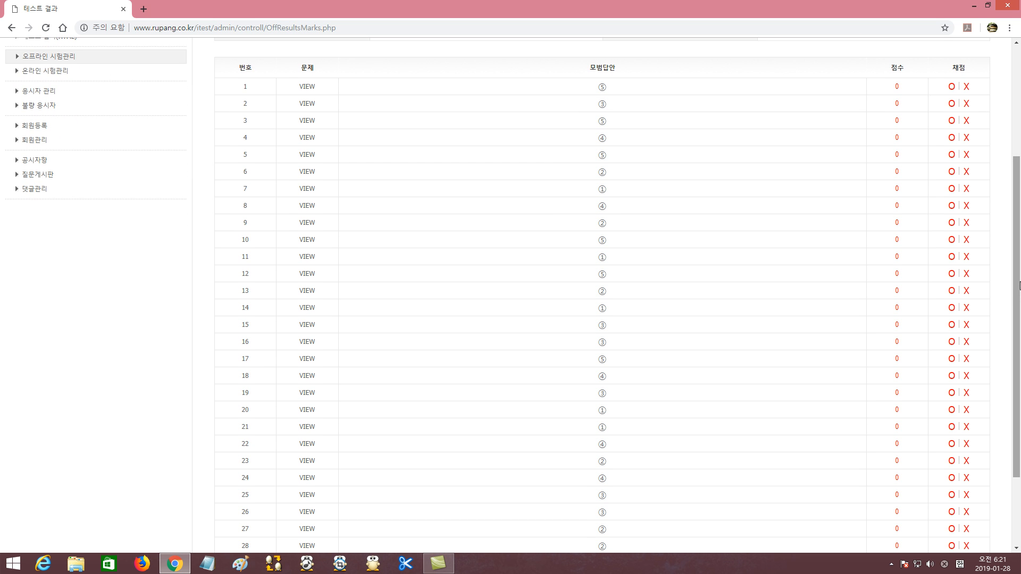
left_click(952, 87)
left_click(953, 122)
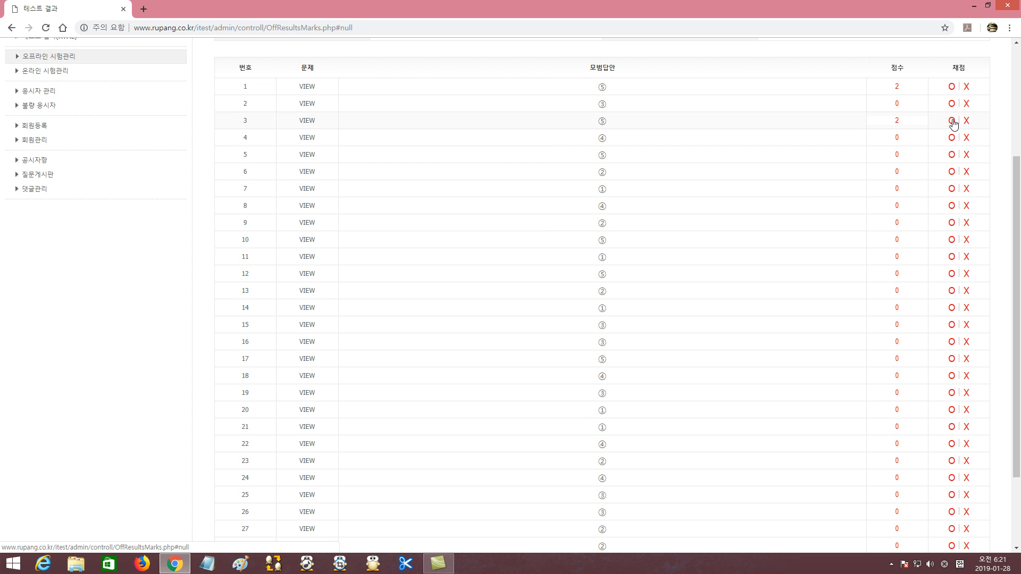
left_click(952, 155)
left_click(952, 189)
left_click(952, 223)
left_click(952, 257)
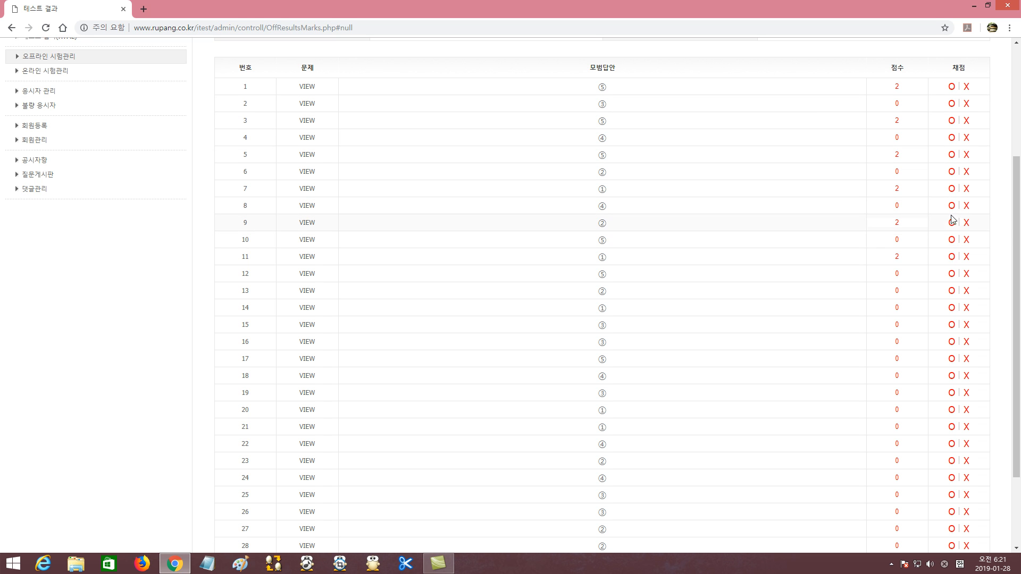
left_click(952, 291)
left_click(952, 308)
left_click(952, 325)
left_click(952, 359)
left_click(952, 376)
left_click(953, 393)
left_click(952, 427)
left_click(952, 444)
left_click(953, 461)
left_click(952, 478)
left_click(953, 495)
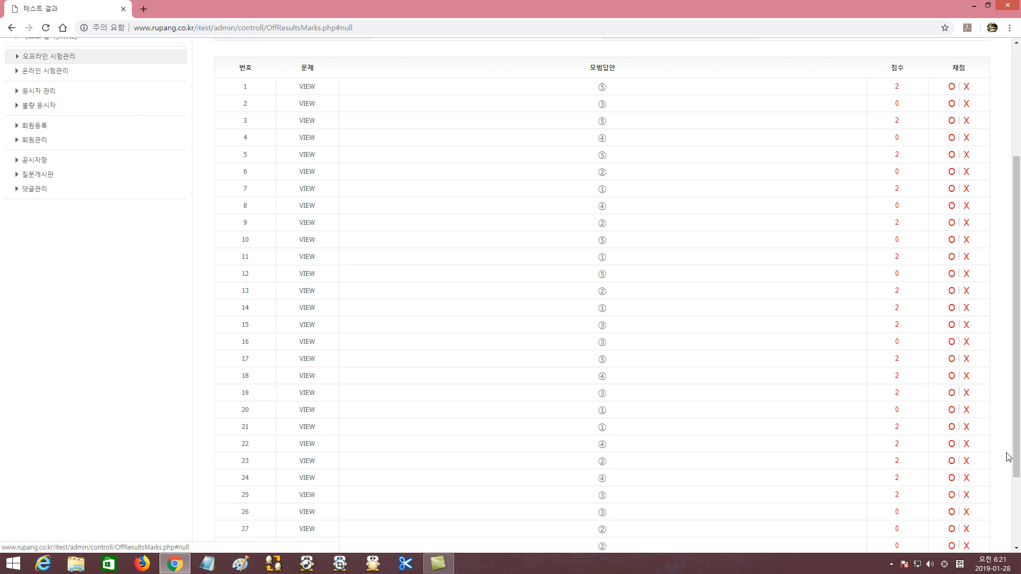
left_click_drag(1018, 380, 1017, 446)
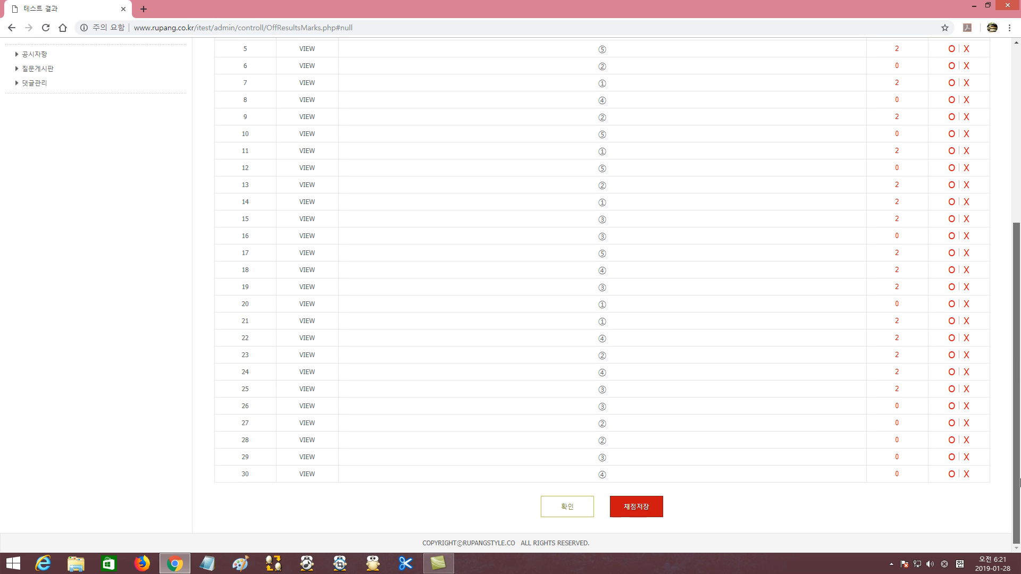
left_click(952, 424)
left_click(952, 441)
left_click(952, 458)
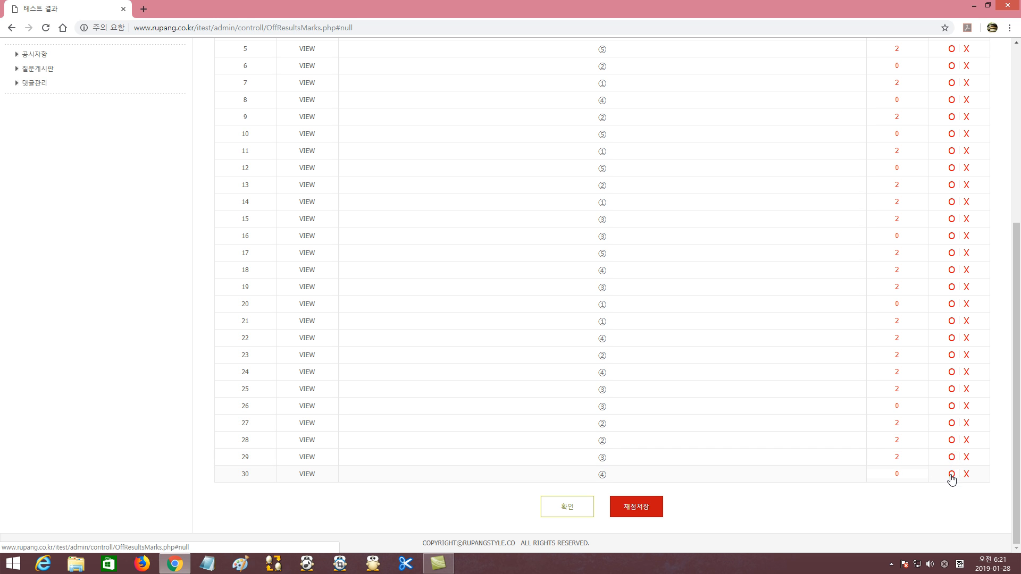
Save the second student's marking and return to the grading results of the group 고등학교3학년
left_click(642, 512)
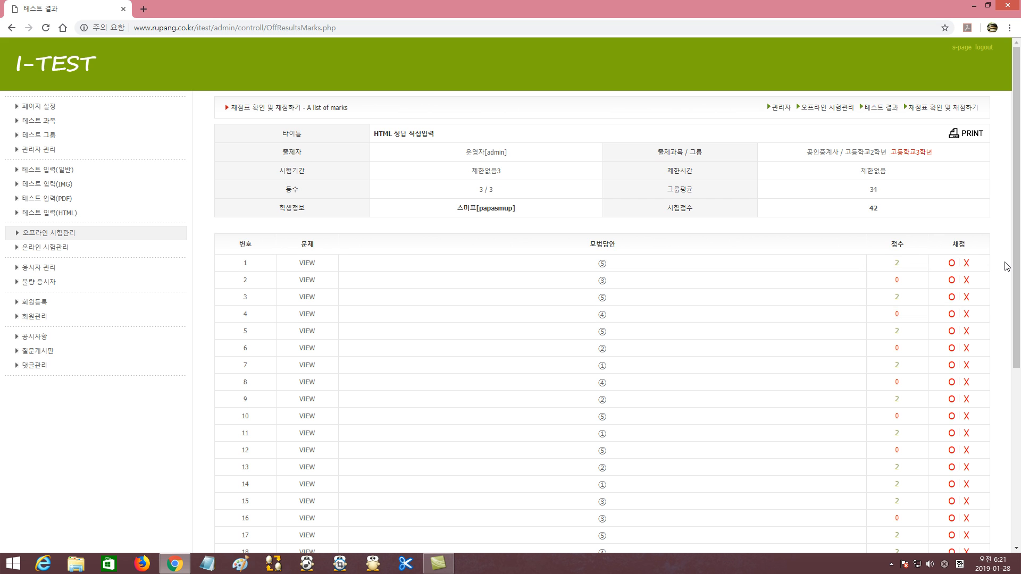
left_click_drag(1016, 266, 1017, 441)
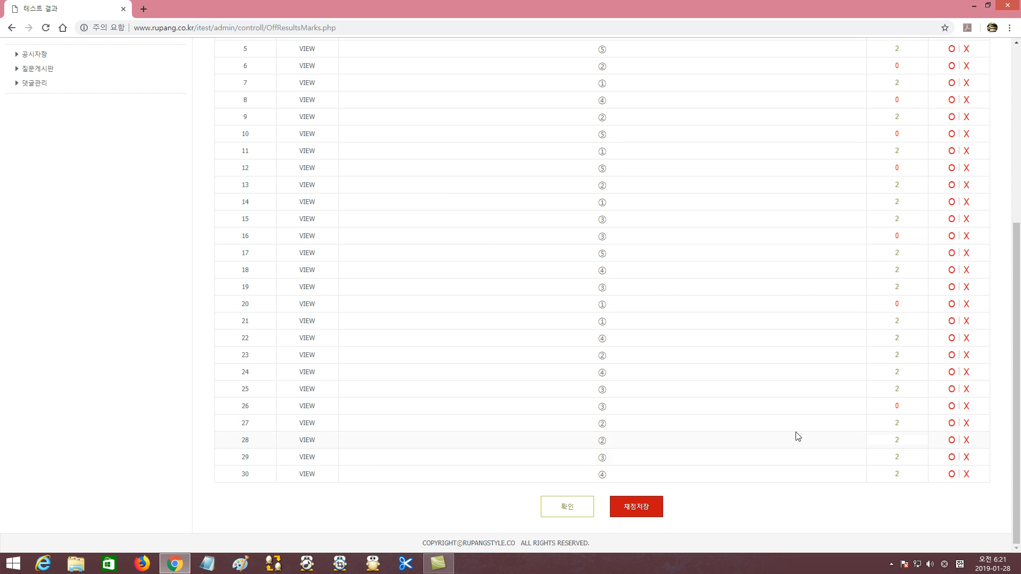
left_click(566, 509)
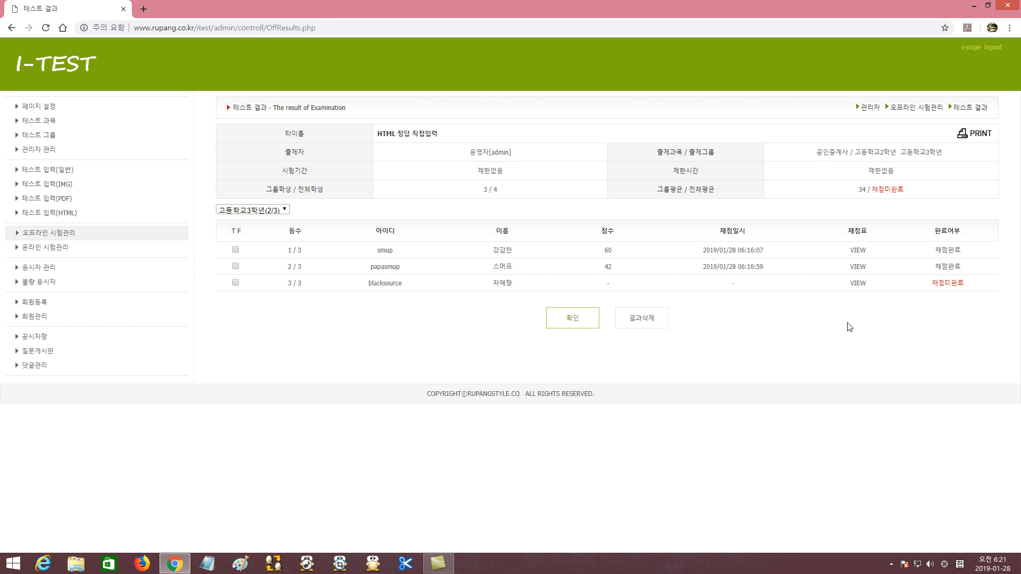
Mark questions 1, 3, 9, 10, 11, 14, 19, 20, 23 and 24 as correct on the third listed student's marking sheet
left_click(858, 283)
left_click_drag(1017, 266, 1017, 379)
left_click(952, 80)
left_click(952, 114)
left_click_drag(952, 160, 948, 149)
left_click(952, 216)
left_click(952, 234)
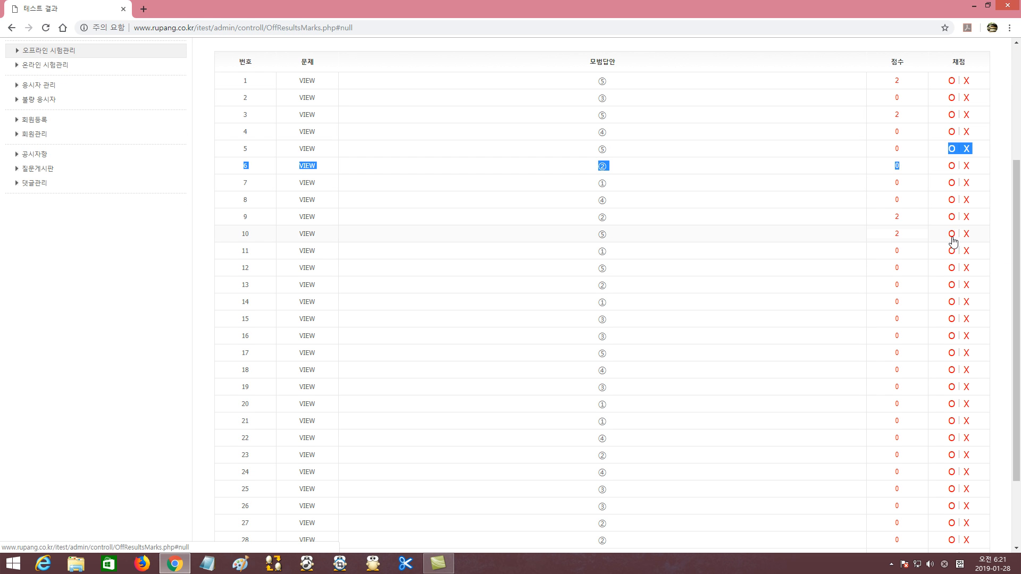
left_click(952, 251)
left_click(952, 301)
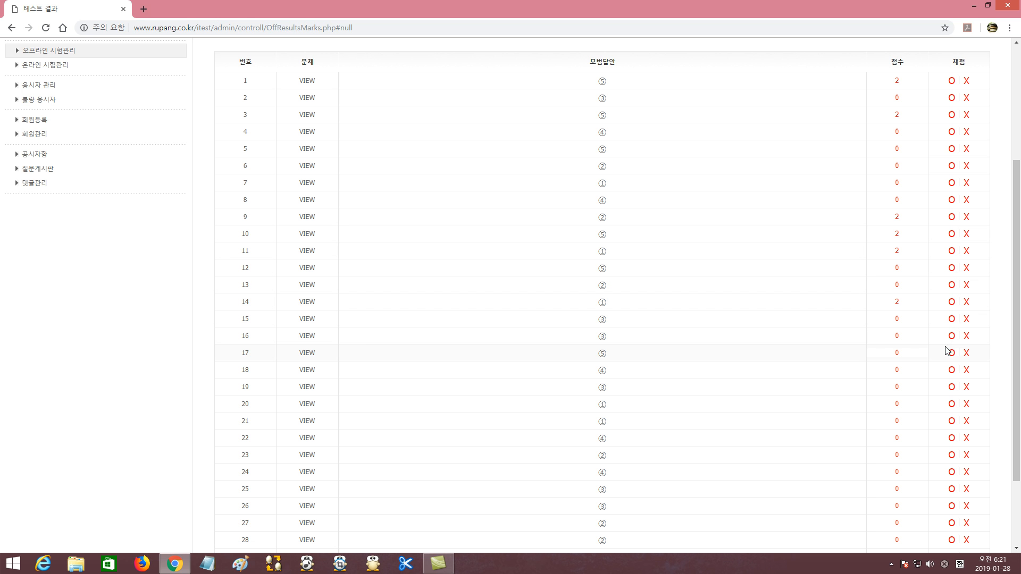
left_click(952, 387)
left_click(952, 404)
left_click(952, 455)
left_click(952, 473)
scroll(989, 465, "down", 2)
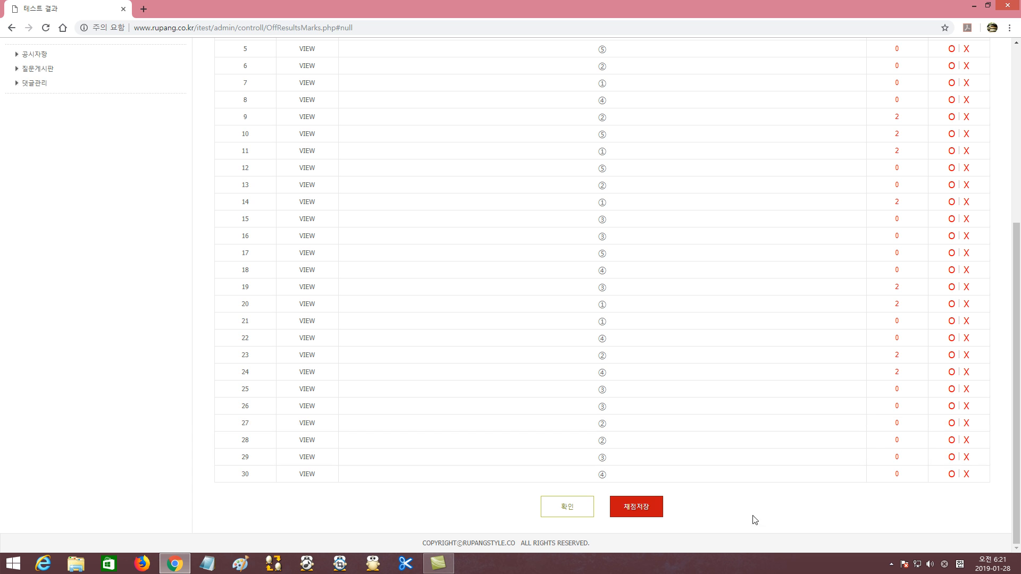
Save the third student's marking and return to the grading results of the group 고등학교3학년
left_click(634, 514)
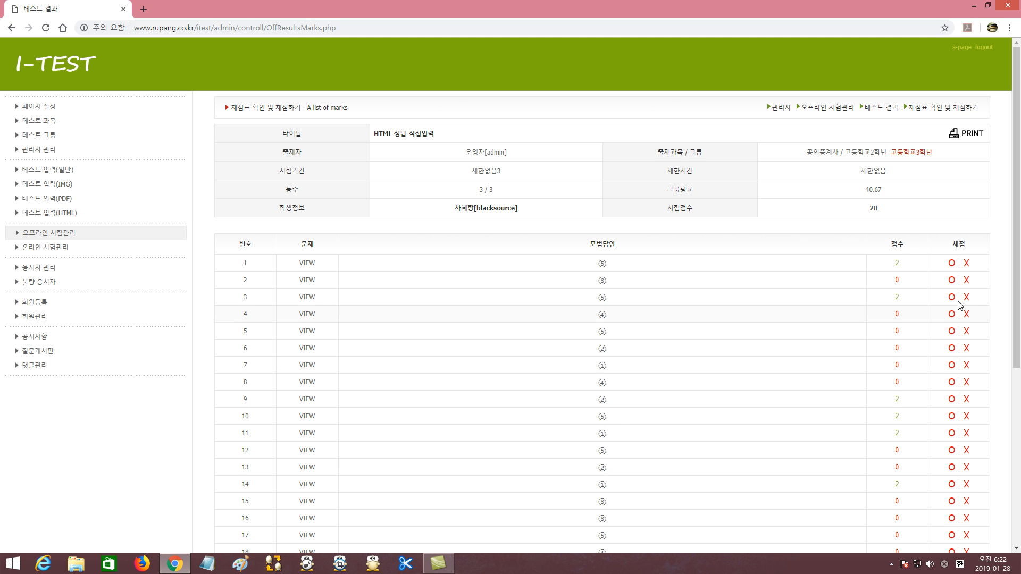
scroll(1017, 277, "down", 5)
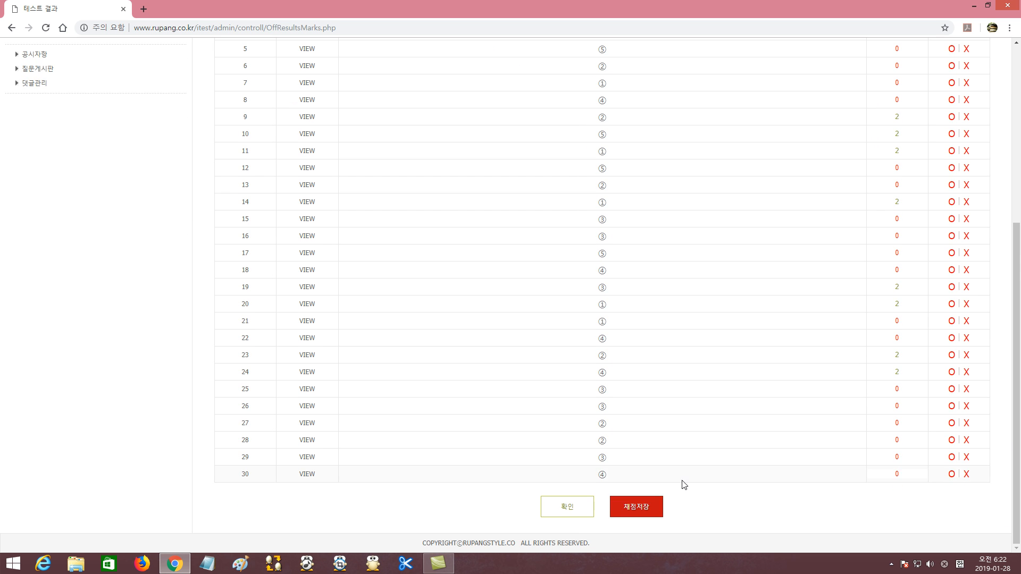
left_click(563, 512)
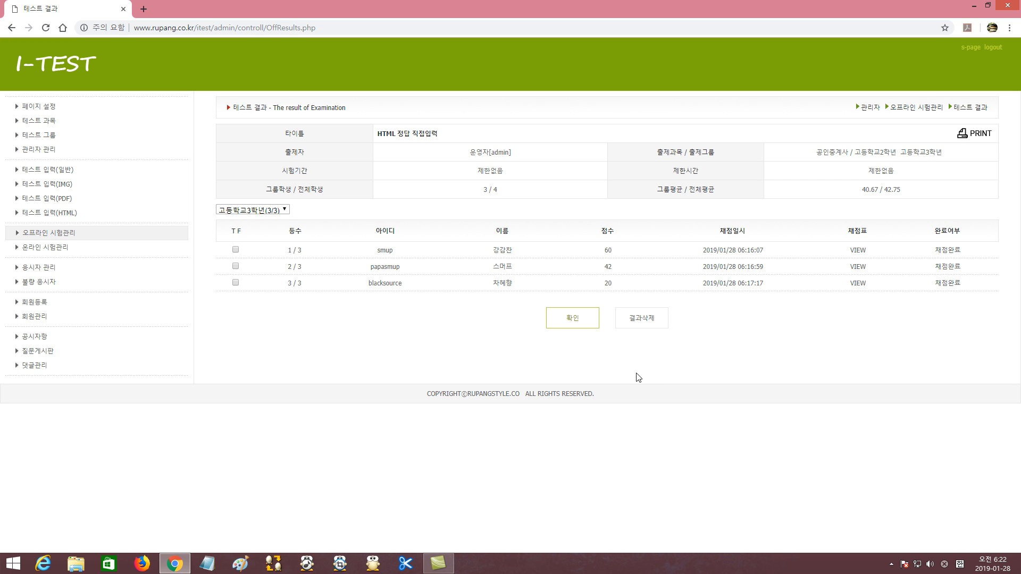
Examine the group and overall averages and the marking progress of each group in the grading results of HTML 정답 직접입력
left_click_drag(657, 190, 732, 192)
left_click(865, 206)
left_click_drag(884, 190, 910, 193)
left_click(873, 190)
left_click_drag(862, 189, 902, 192)
left_click(883, 206)
left_click_drag(862, 190, 908, 192)
left_click(908, 194)
left_click(250, 210)
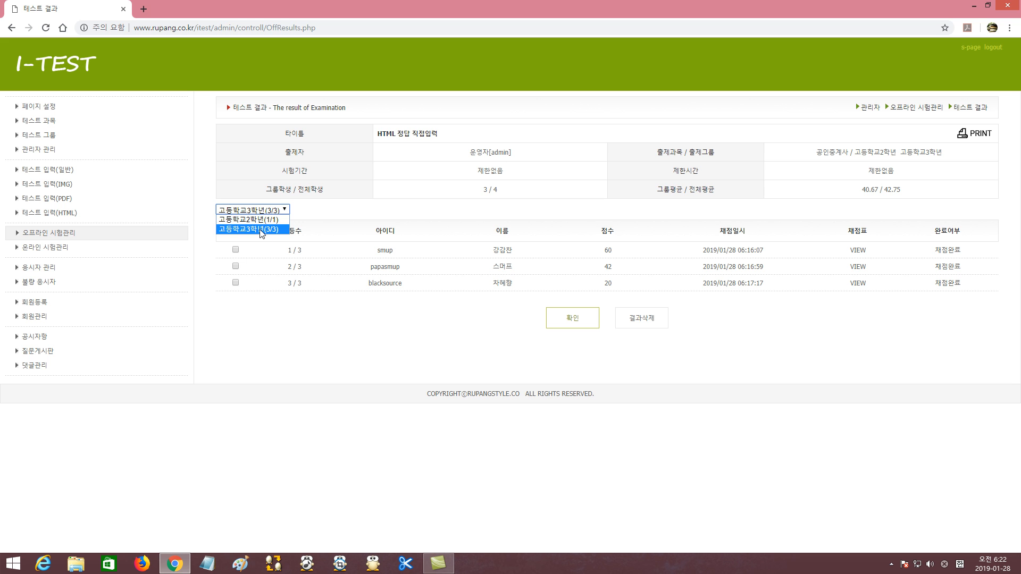
left_click(433, 206)
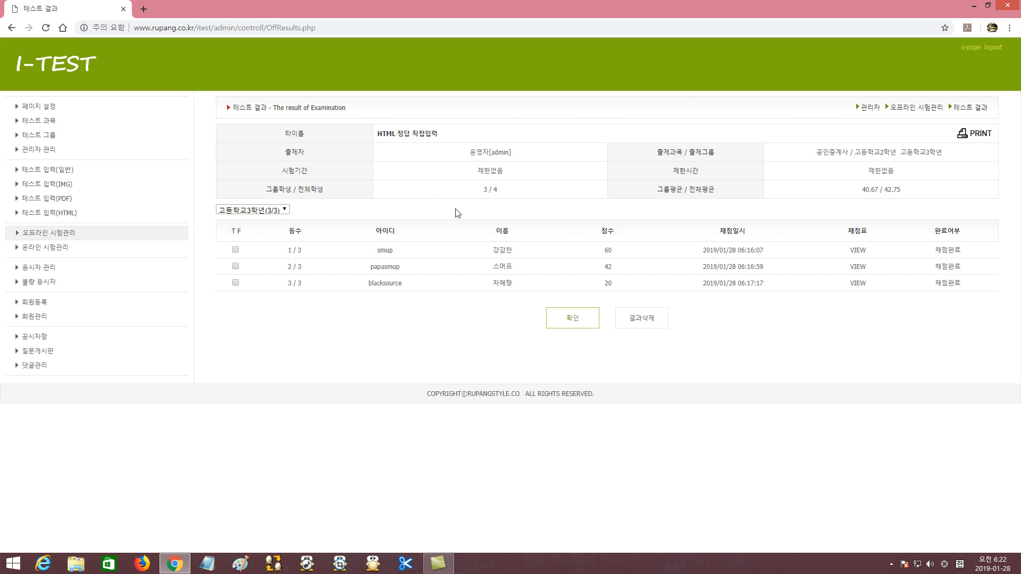
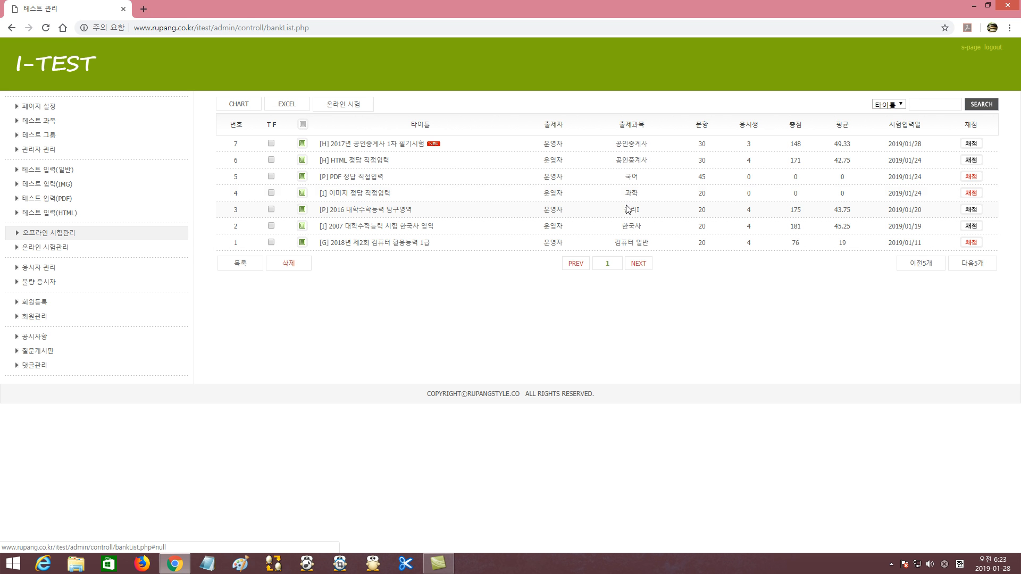
View the marking sheet of the student in 고등학교2학년 for the test 이미지 정답 직접입력 and return to the offline test list
left_click(977, 197)
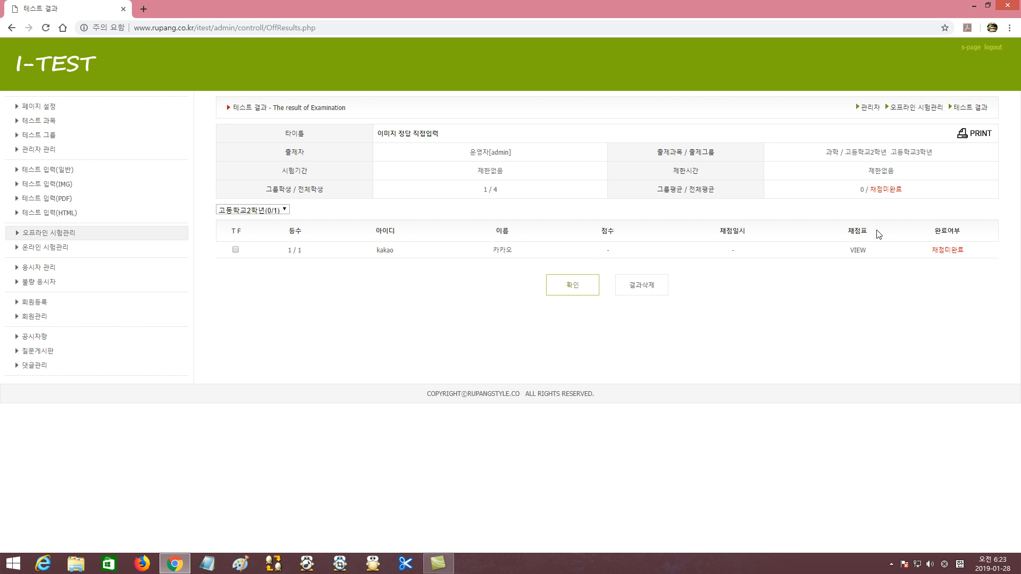
left_click(857, 250)
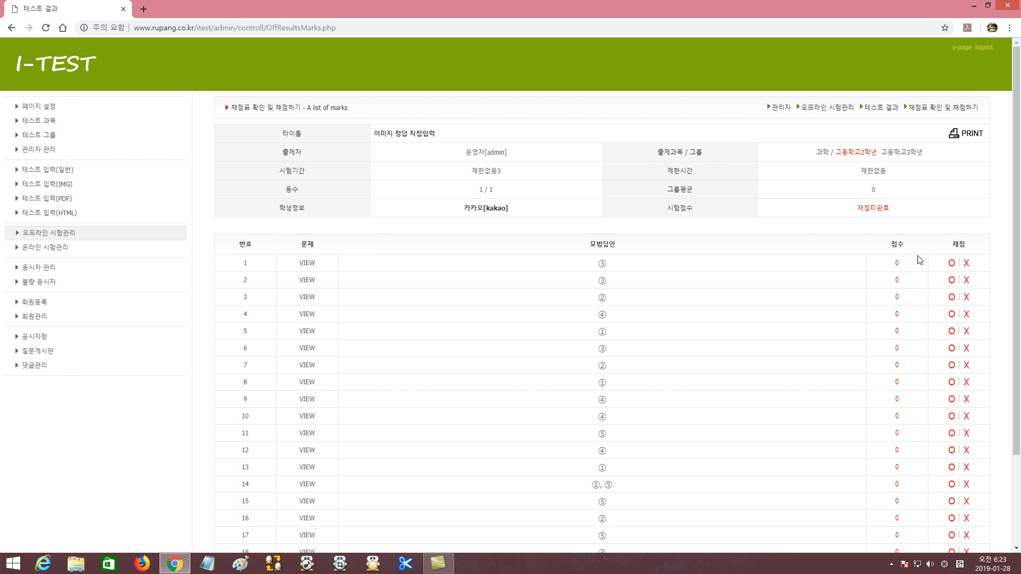
scroll(1007, 200, "down", 3)
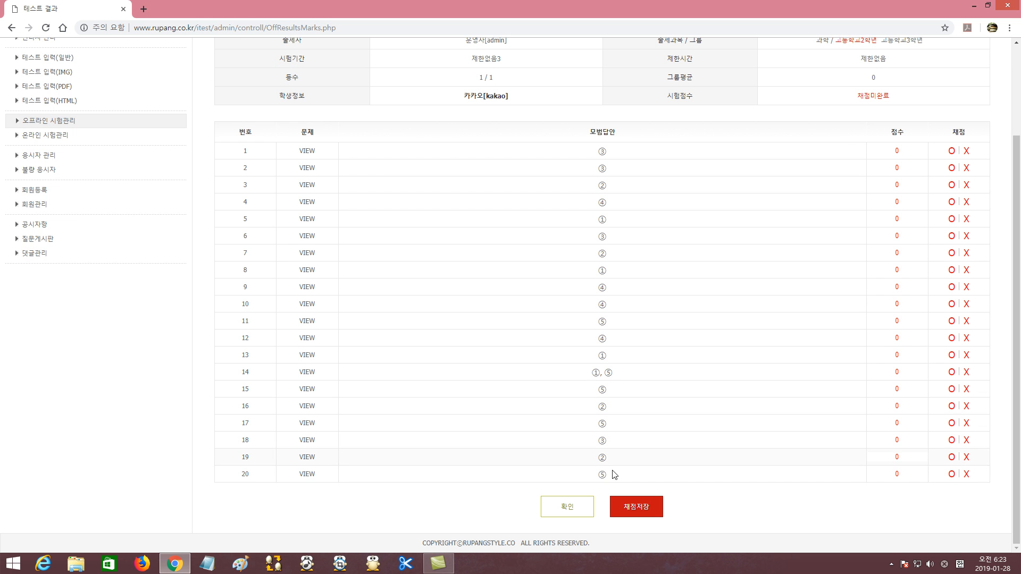
left_click(568, 510)
left_click(565, 289)
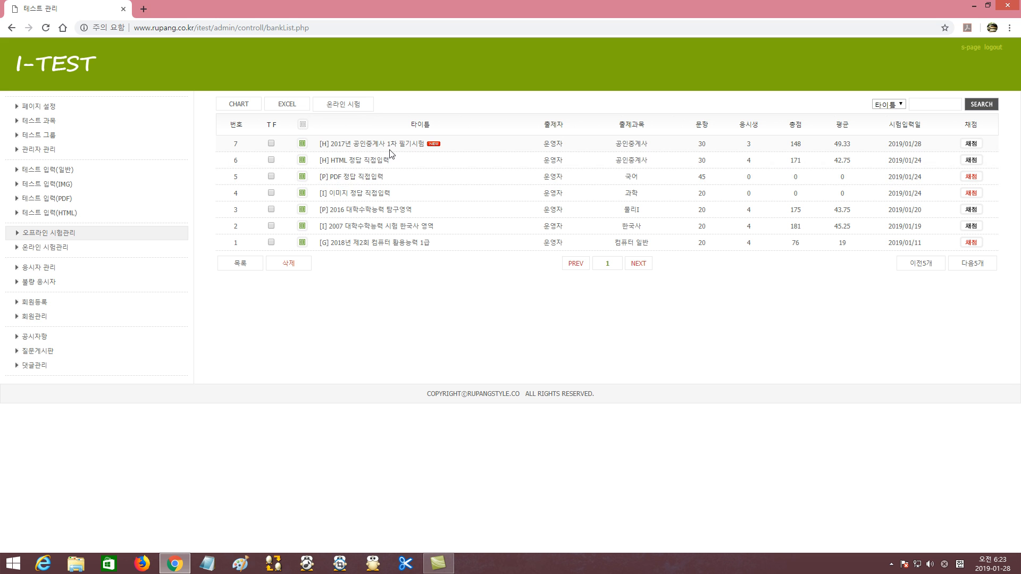
View the answer file upload option with one answer image in the question entry form of 이미지 정답 직접입력, and leave without saving
left_click(302, 194)
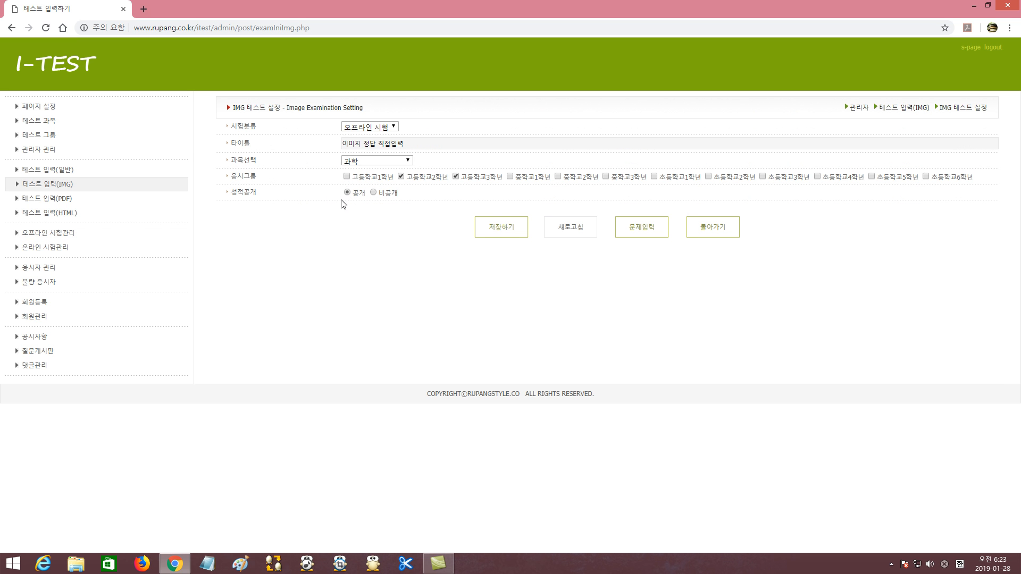
left_click(640, 227)
scroll(1016, 357, "down", 2)
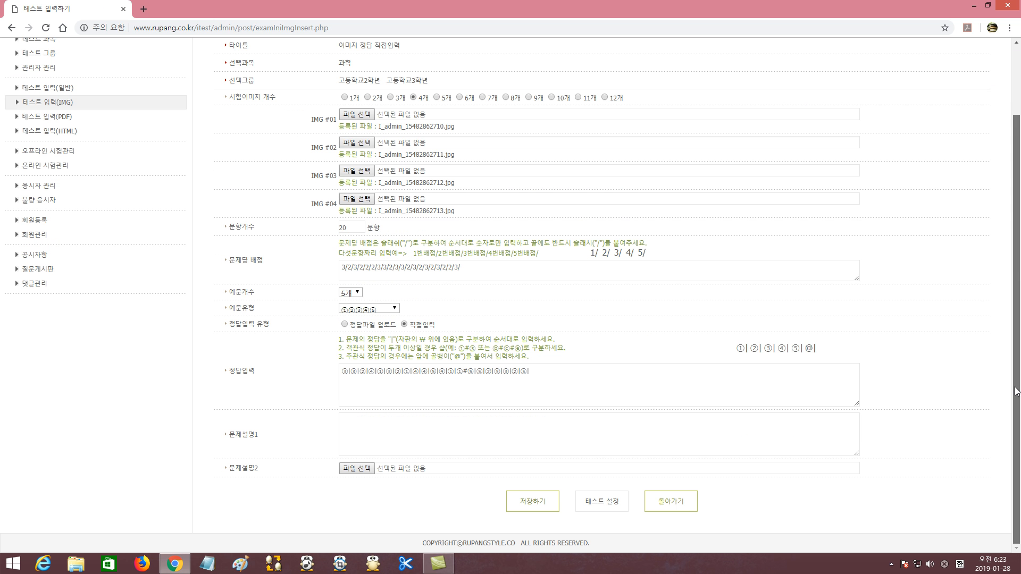
left_click(362, 325)
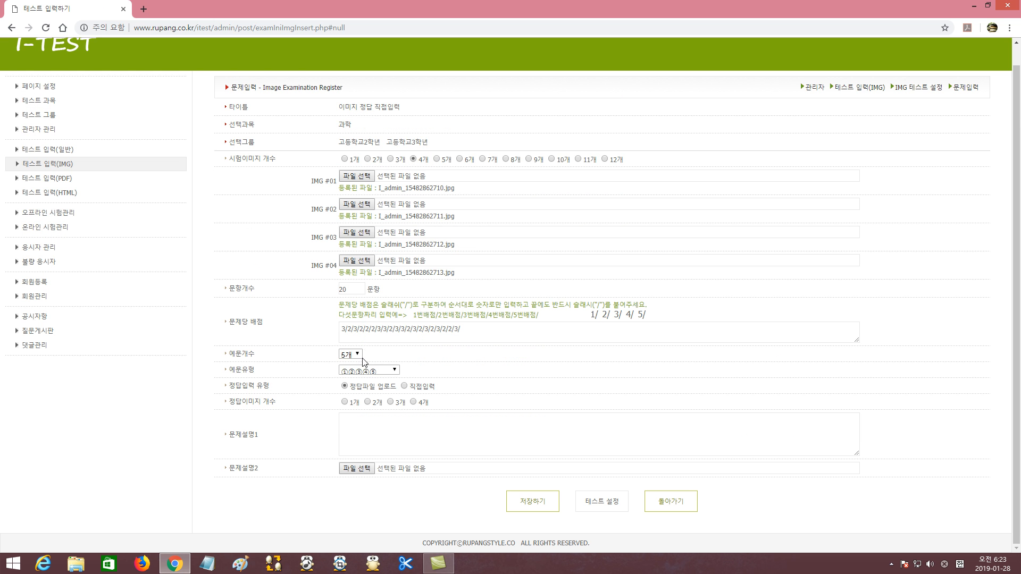
left_click(351, 403)
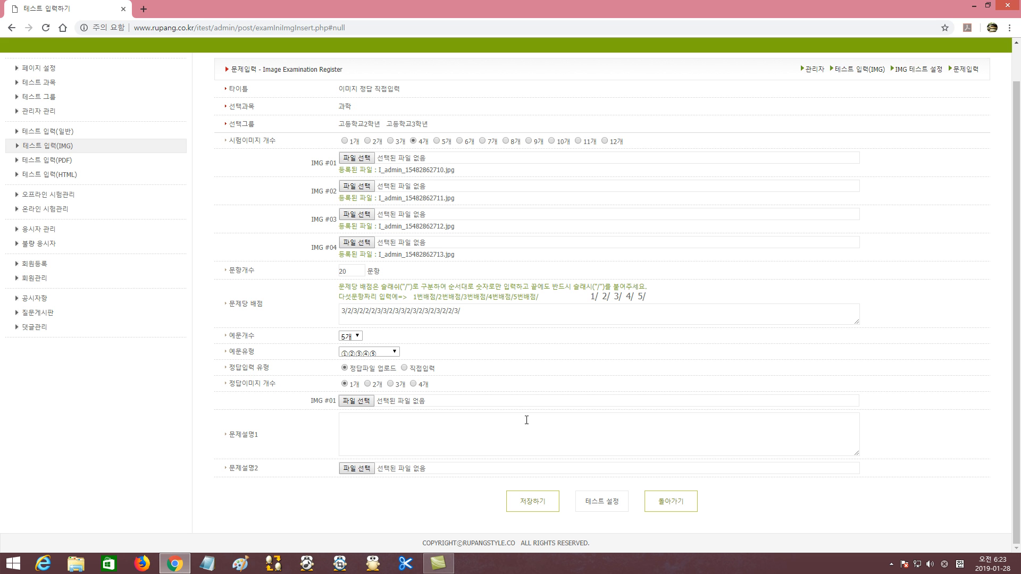
left_click(668, 505)
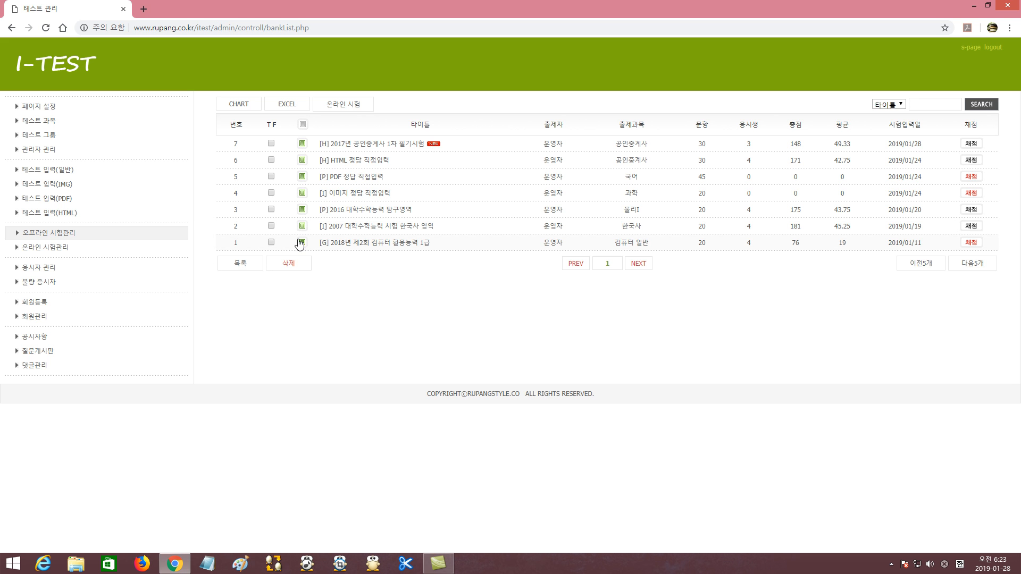
Inspect the directly entered answers and the answer file upload option of HTML 정답 직접입력, and return to the offline test list without saving
left_click(307, 167)
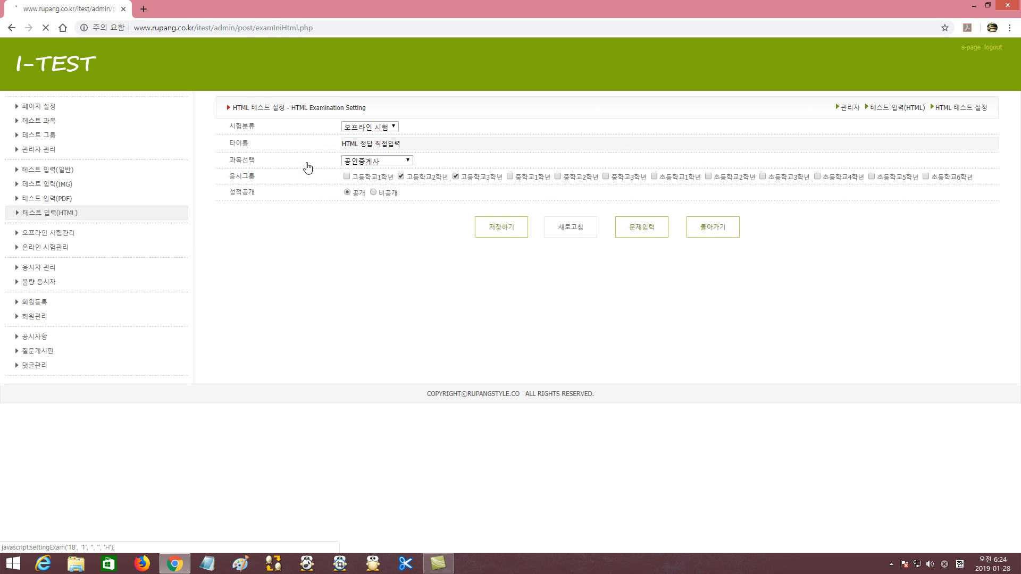
left_click(652, 235)
left_click(363, 398)
left_click_drag(342, 397, 628, 397)
left_click(627, 397)
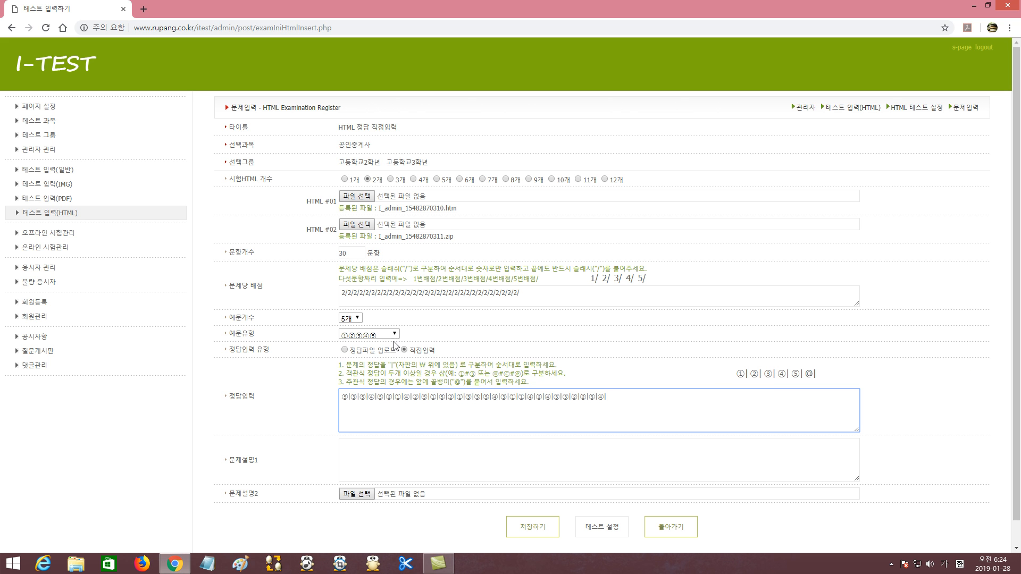
left_click(367, 350)
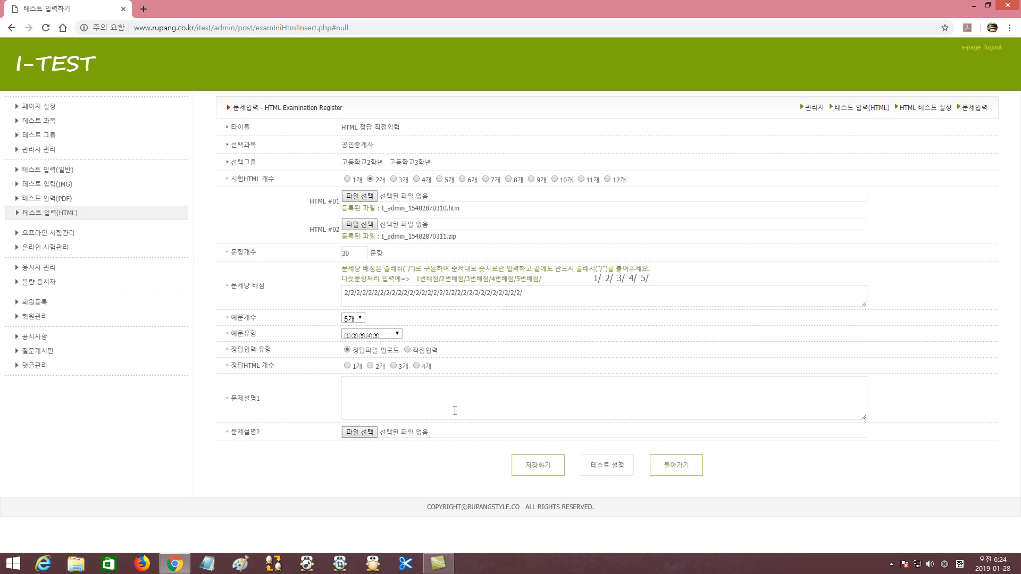
left_click(62, 234)
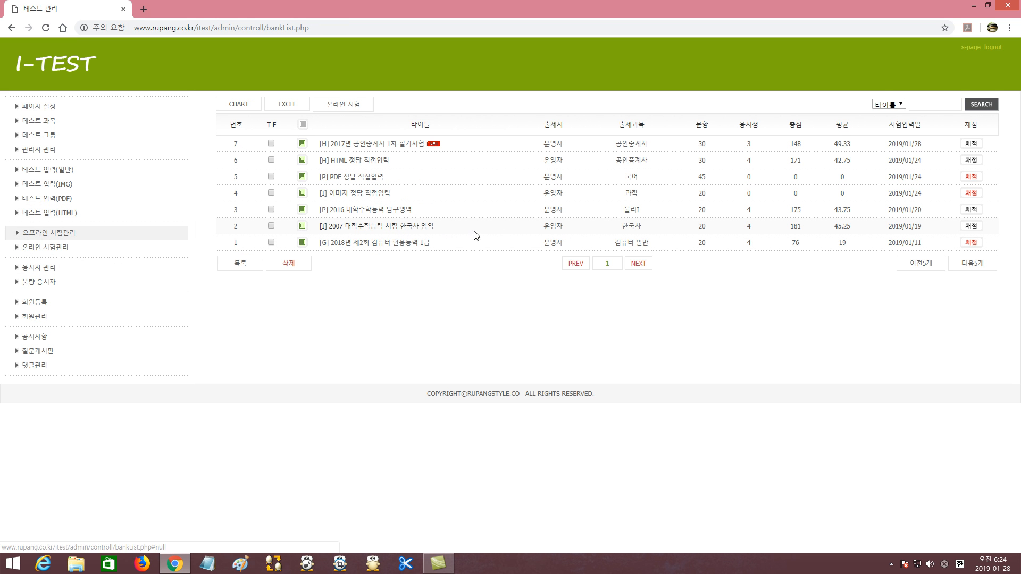
Open the grading results of 2007 대학수학능력 시험 한국사 영역 and switch to the group 고등학교3학년
left_click(972, 227)
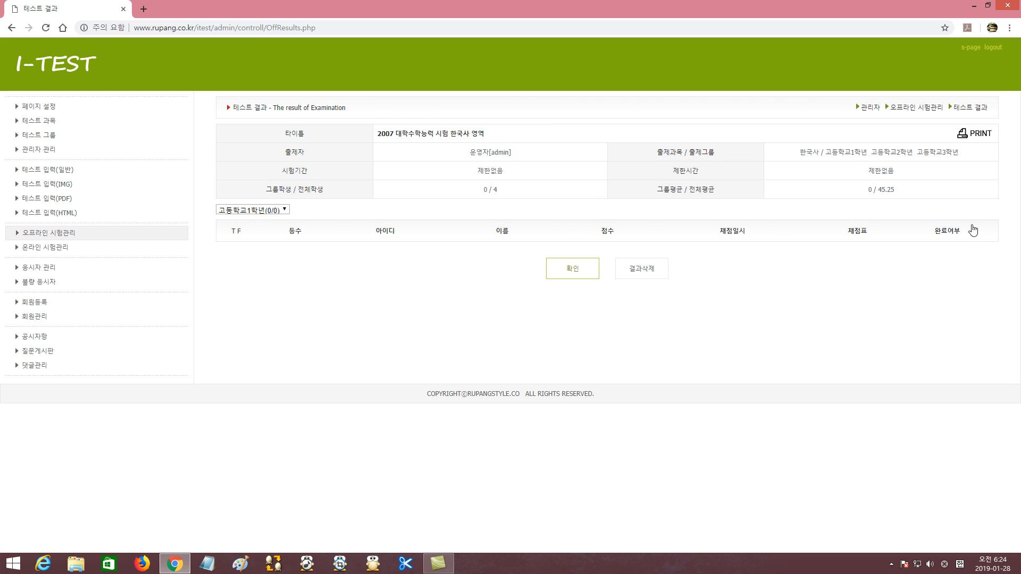
left_click(280, 212)
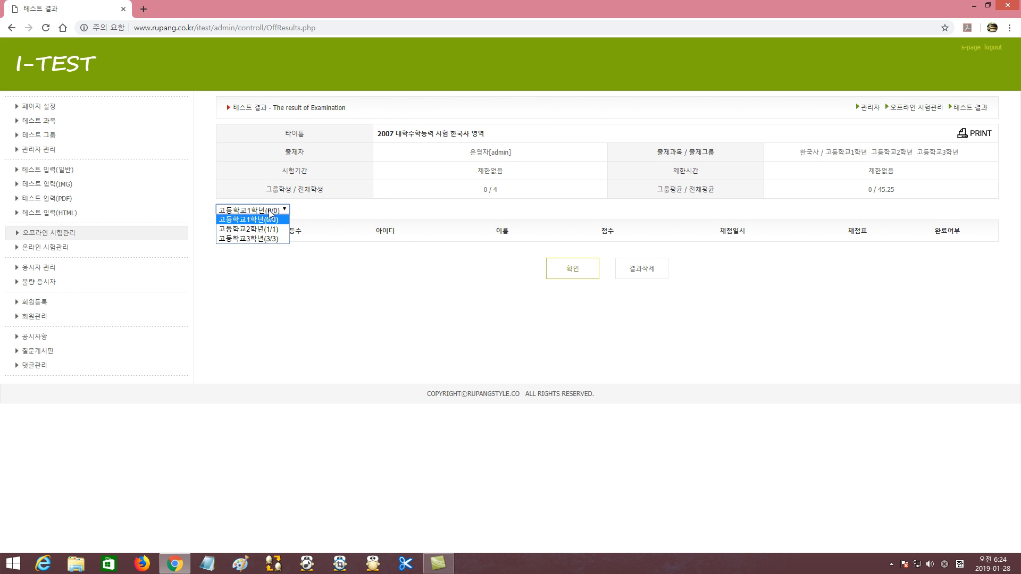
left_click(257, 239)
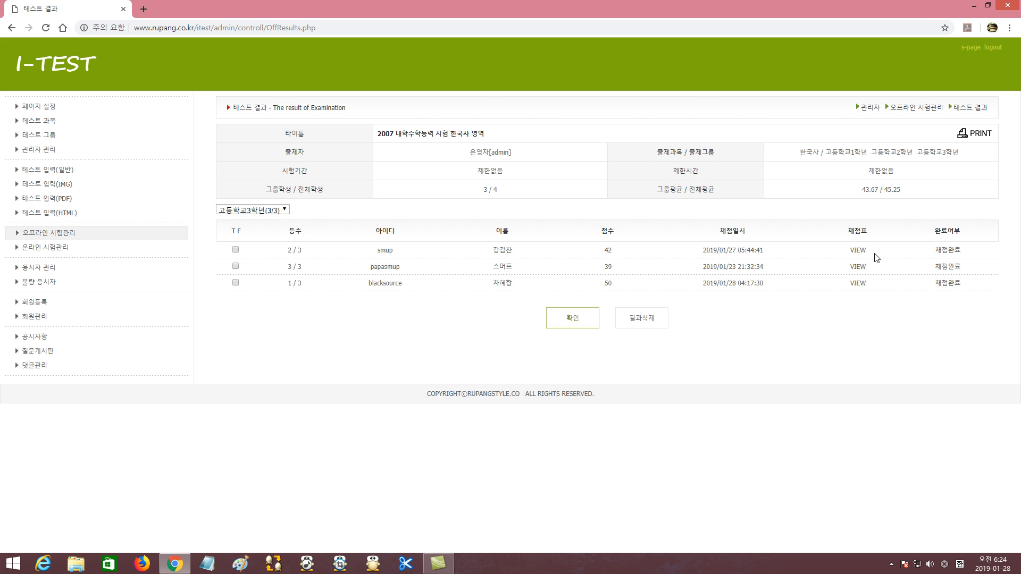
Open the marking sheet of the first student in 고등학교3학년 and examine the student information and the answer key image
left_click(859, 251)
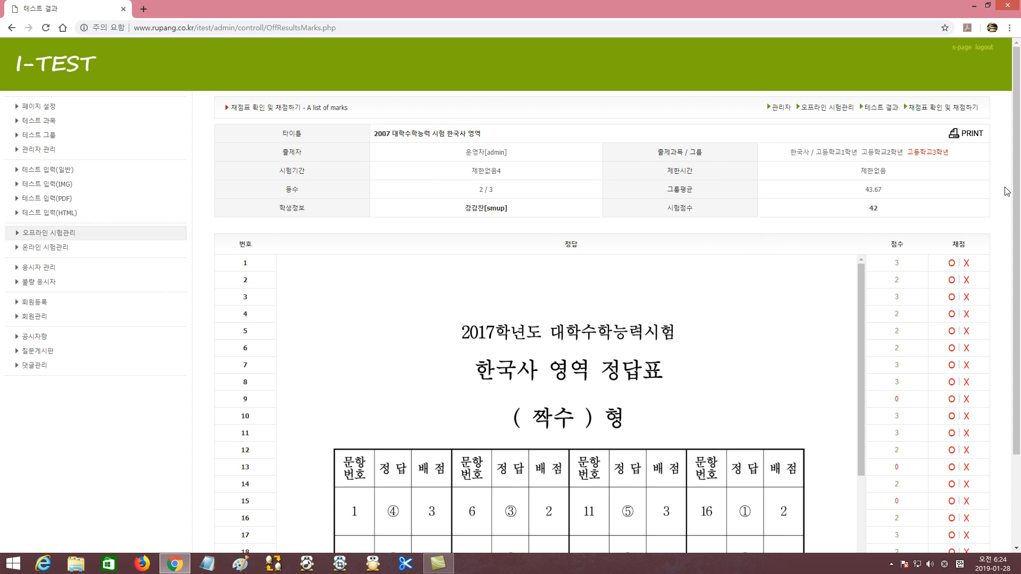
left_click_drag(1015, 148, 1019, 340)
mouse_move(1020, 243)
left_mouse_down()
mouse_move(1020, 202)
mouse_move(1019, 250)
left_mouse_up()
left_click_drag(863, 171, 856, 261)
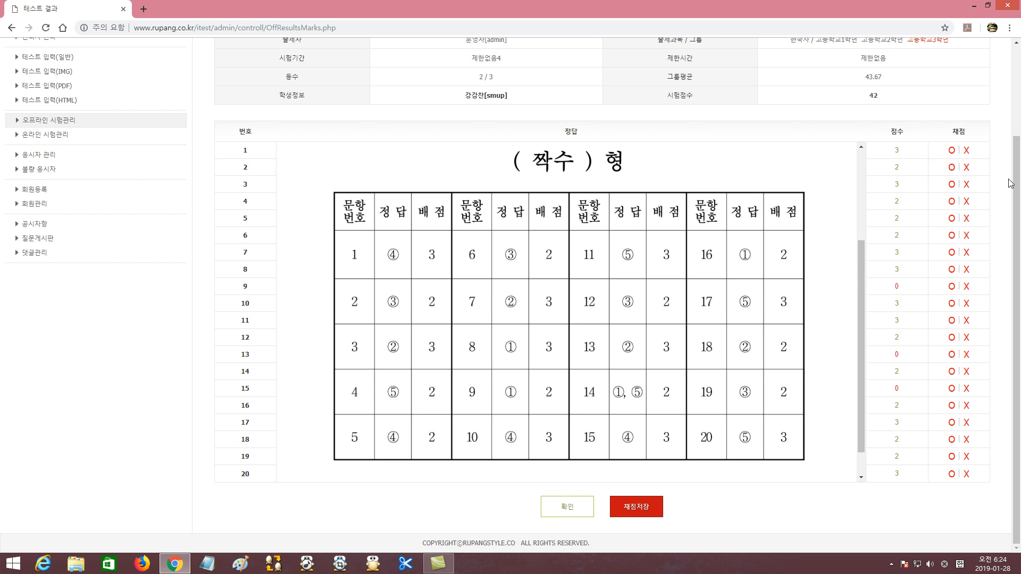
left_click_drag(1017, 184, 1017, 155)
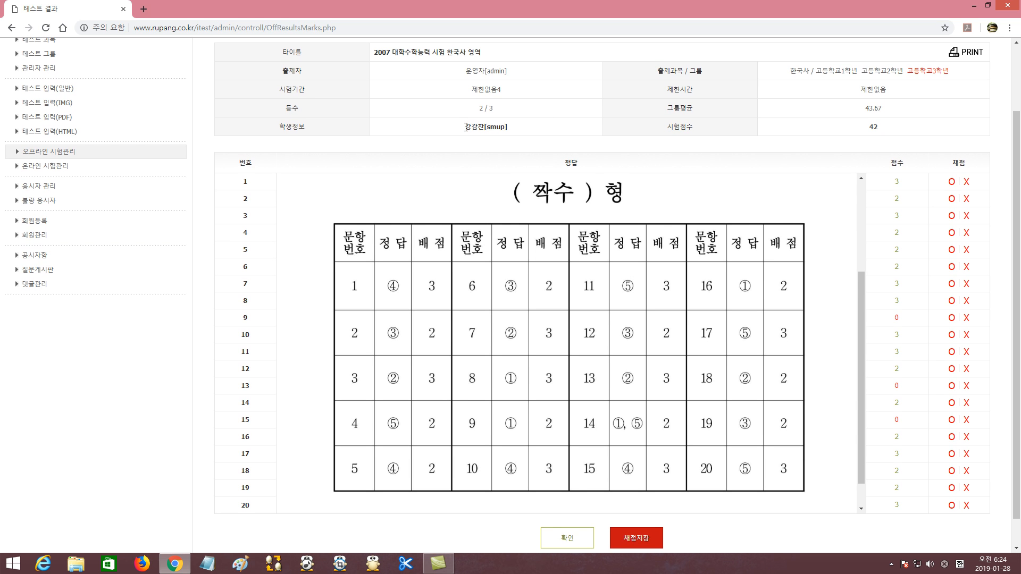
left_click_drag(467, 126, 520, 129)
left_click(520, 130)
mouse_move(860, 337)
left_mouse_down()
mouse_move(861, 352)
mouse_move(859, 323)
mouse_move(863, 338)
left_mouse_up()
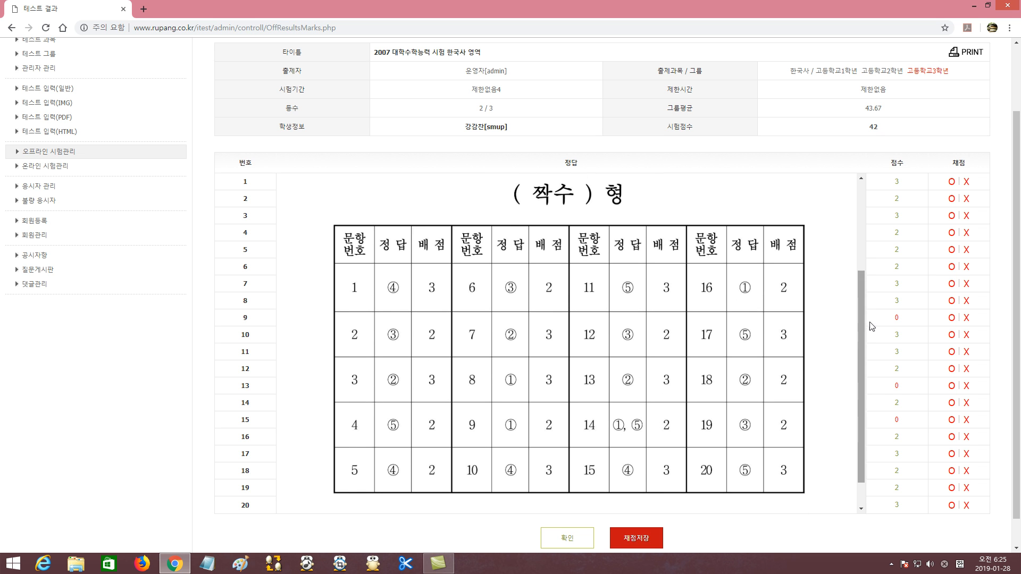
Try the correct and wrong marks on questions 2, 5 and 7 of the marking sheet, setting each one back to correct
left_click(952, 200)
left_click_drag(1016, 379, 1019, 435)
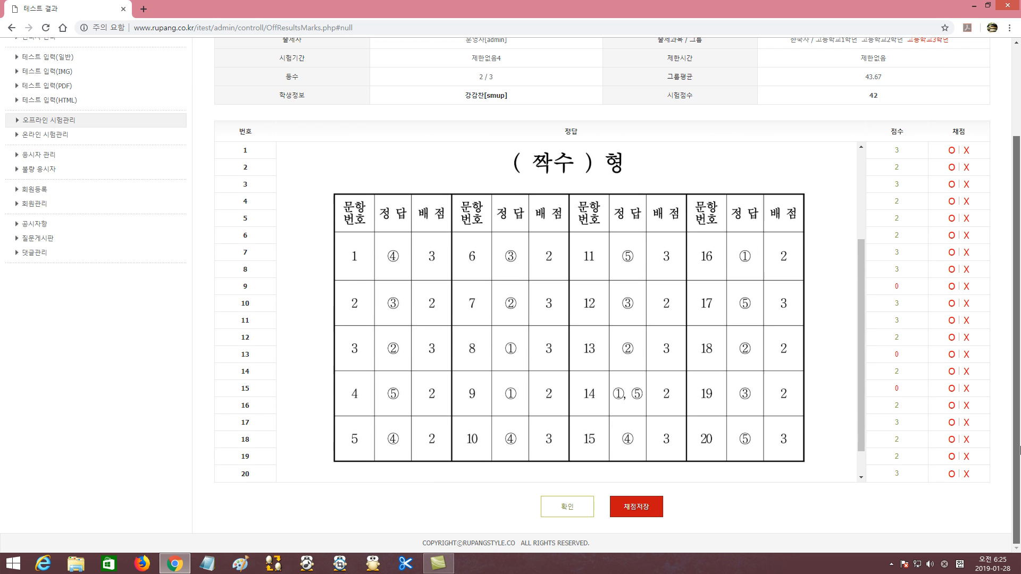
scroll(1020, 354, "up", 3)
scroll(1020, 399, "down", 2)
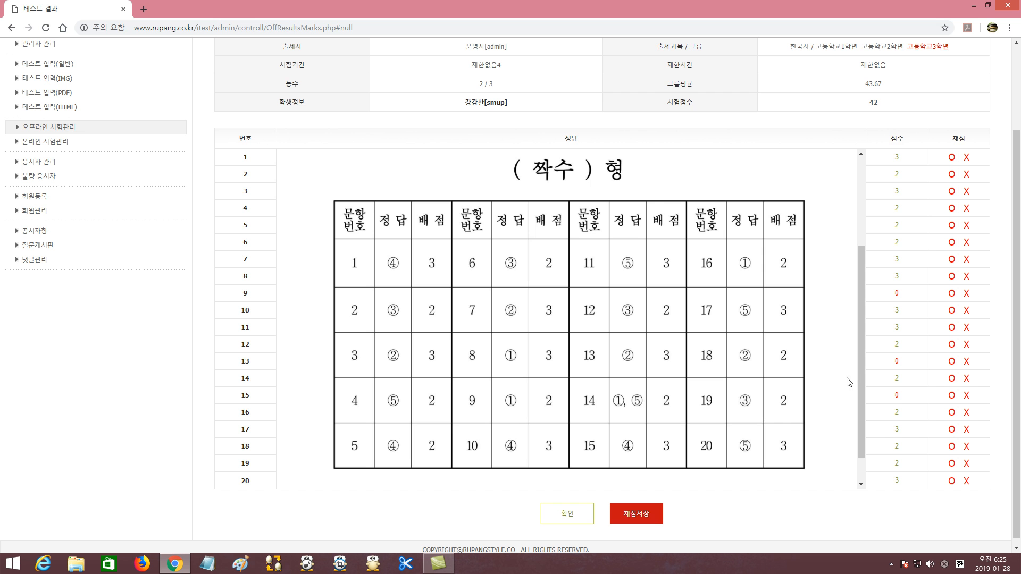
mouse_move(860, 376)
left_mouse_down()
mouse_move(862, 434)
mouse_move(869, 240)
mouse_move(873, 414)
mouse_move(870, 379)
left_mouse_up()
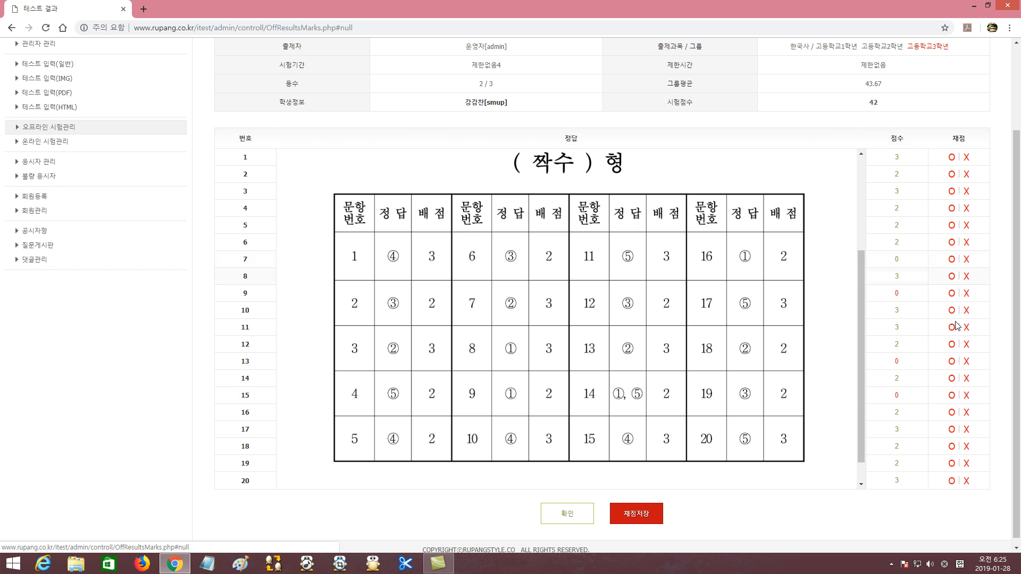
left_click(966, 226)
left_click(952, 226)
left_click(953, 259)
scroll(1000, 313, "down", 1)
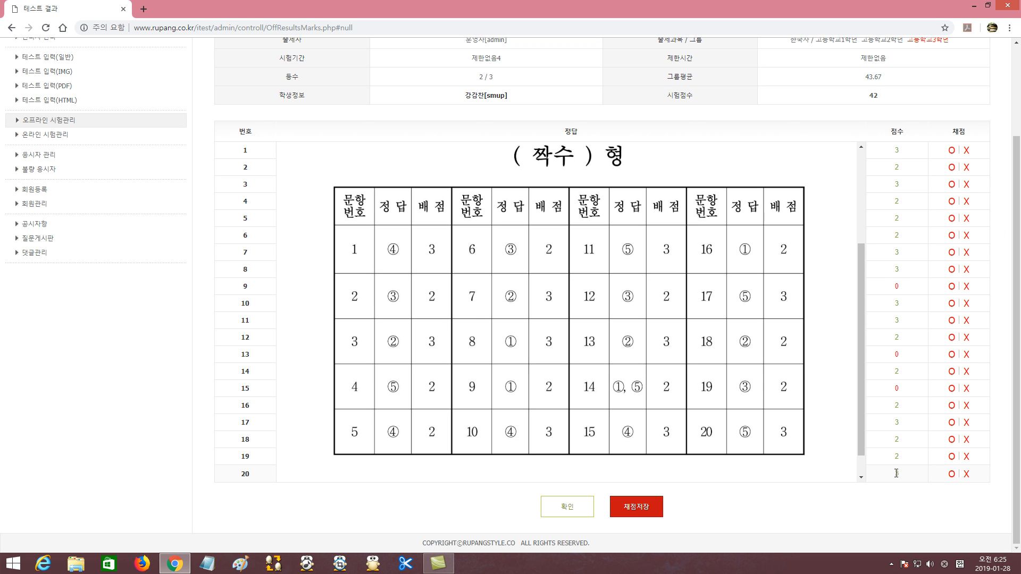
Save the student's marking for 2007 대학수학능력 시험 한국사 영역 and return to the offline test list
left_click(637, 510)
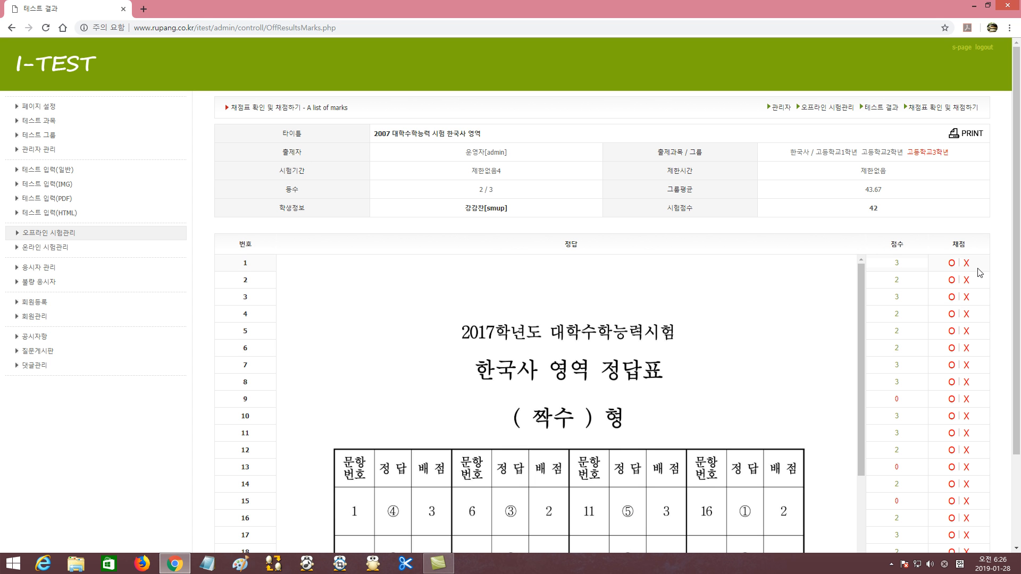
scroll(1002, 462, "down", 3)
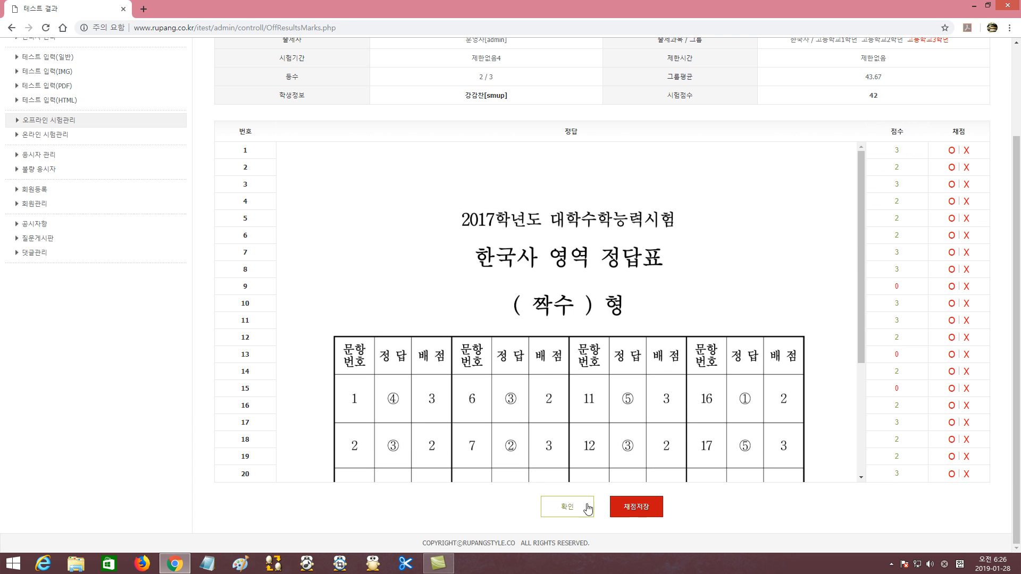
left_click(567, 507)
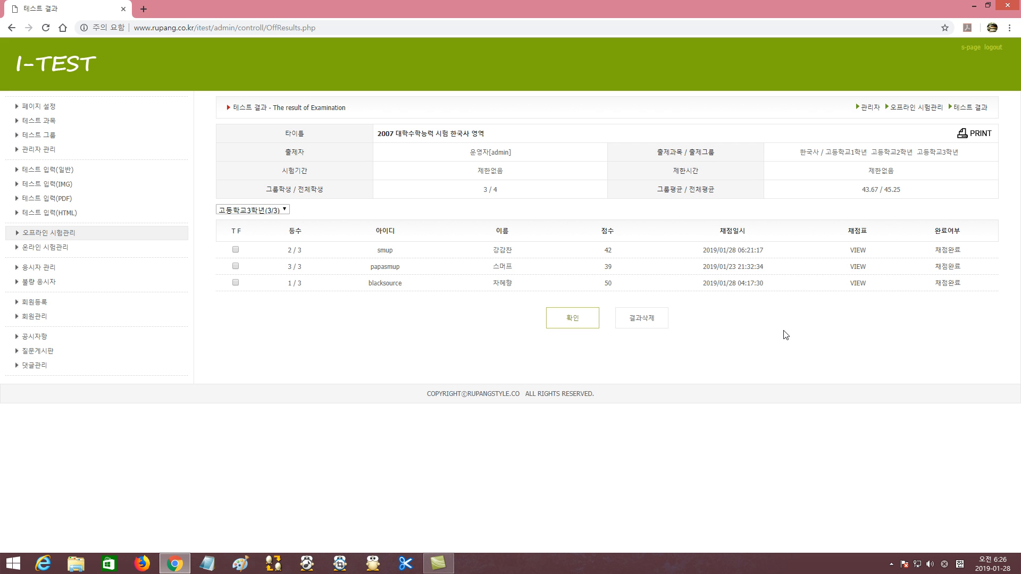
left_click(555, 319)
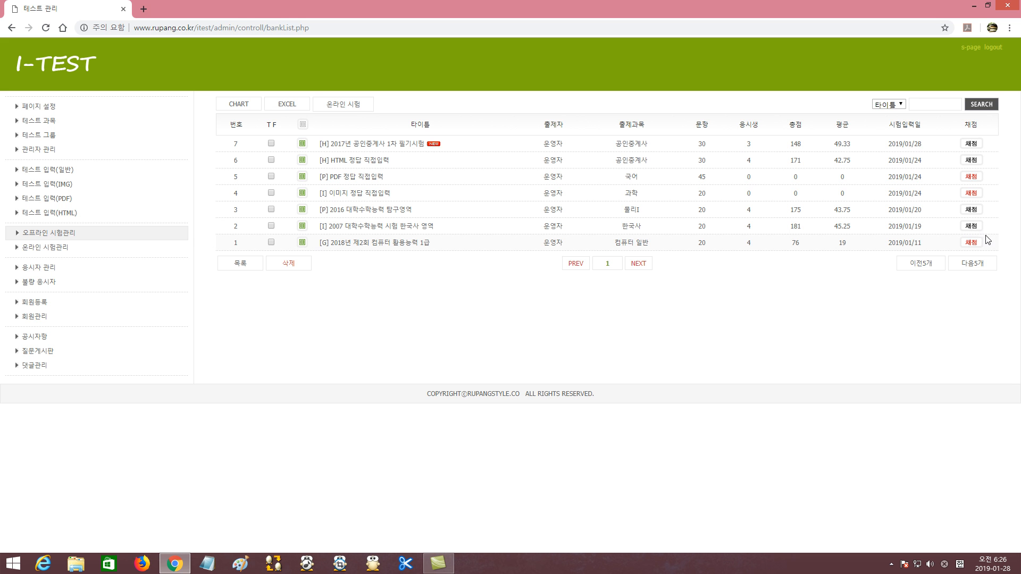
Open the grading results of 2018년 제2회 컴퓨터 활용능력 1급 and the marking sheet of the student in 고등학교2학년
left_click(972, 243)
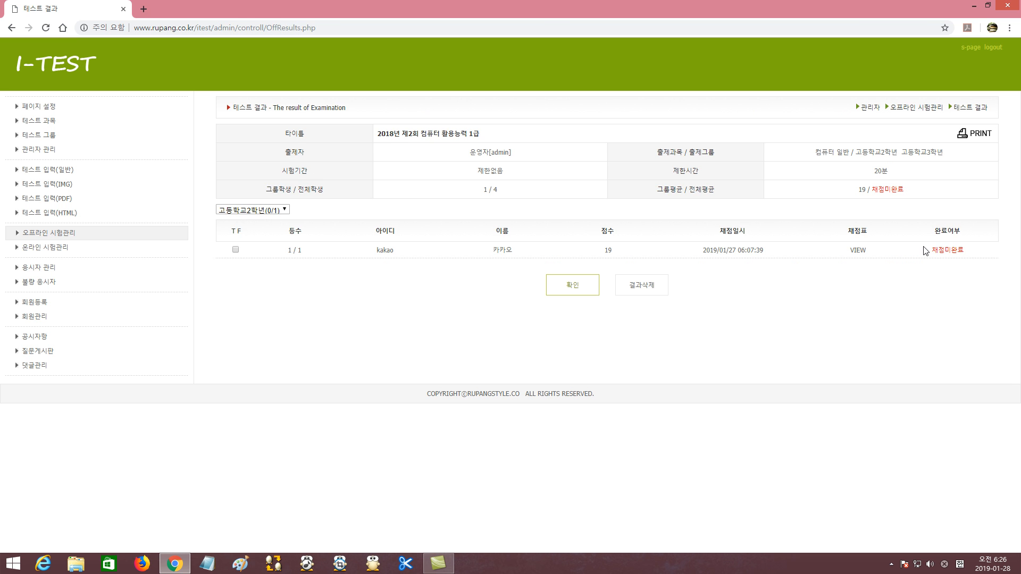
left_click(857, 250)
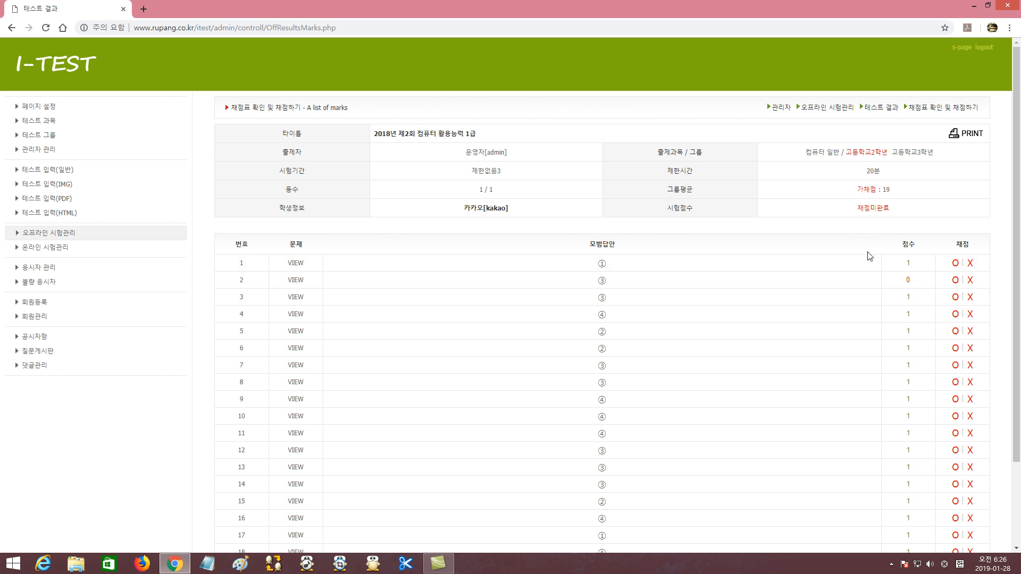
scroll(1015, 274, "down", 2)
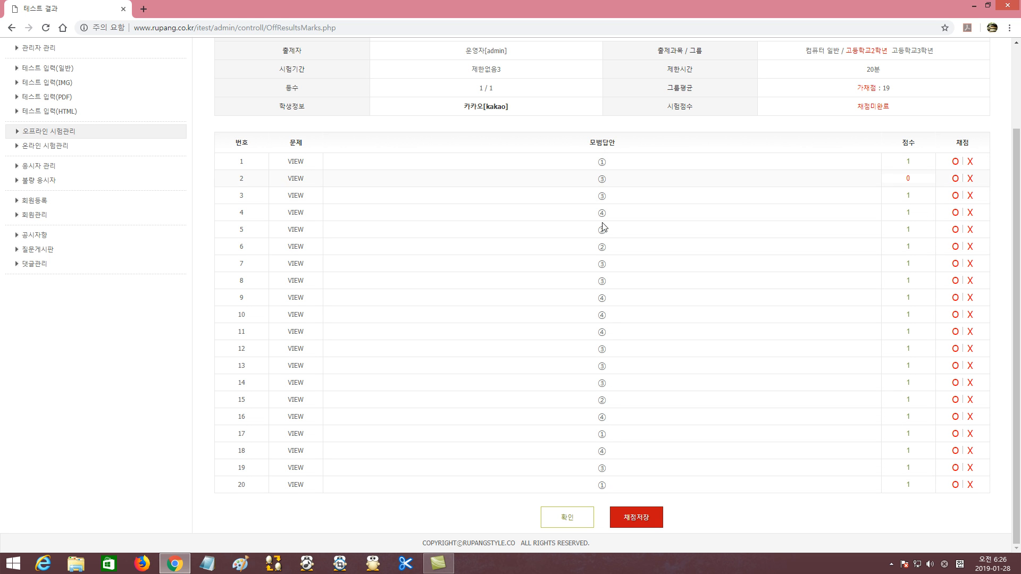
View the full text and answer choices of questions 3 and 14 from the marking sheet, closing each question window
left_click(295, 197)
left_click_drag(200, 7, 595, 172)
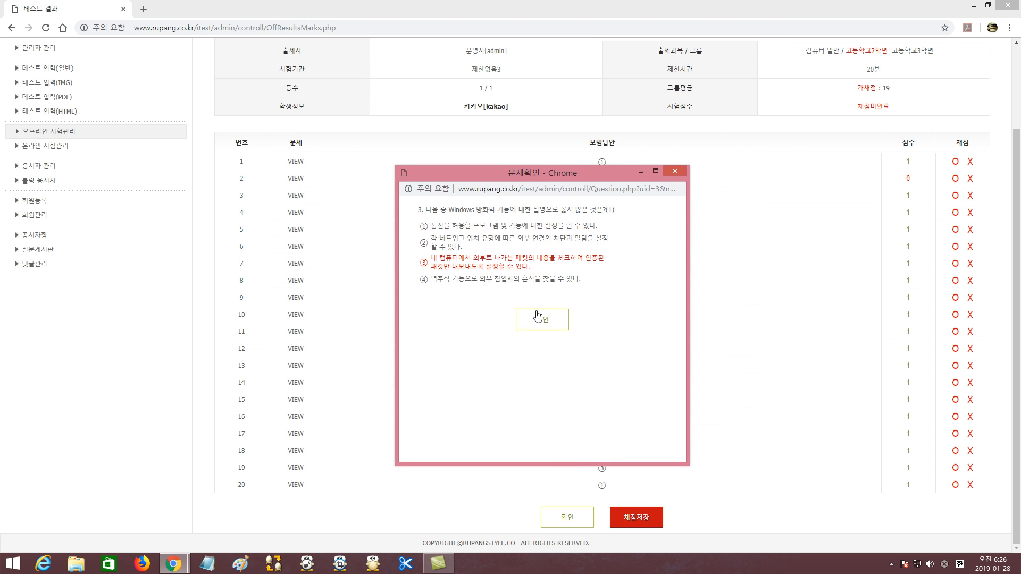
left_click(538, 319)
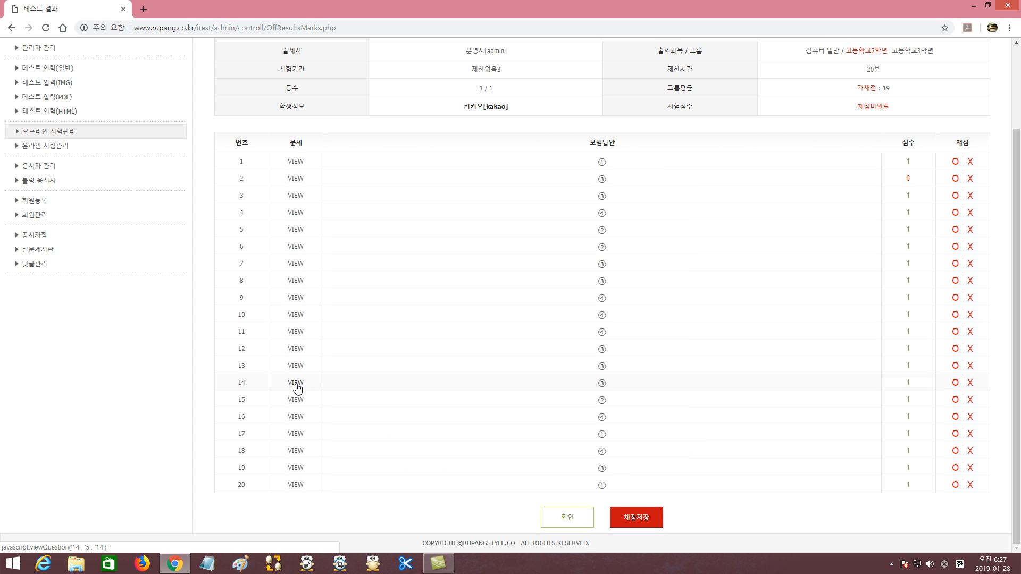
left_click(296, 385)
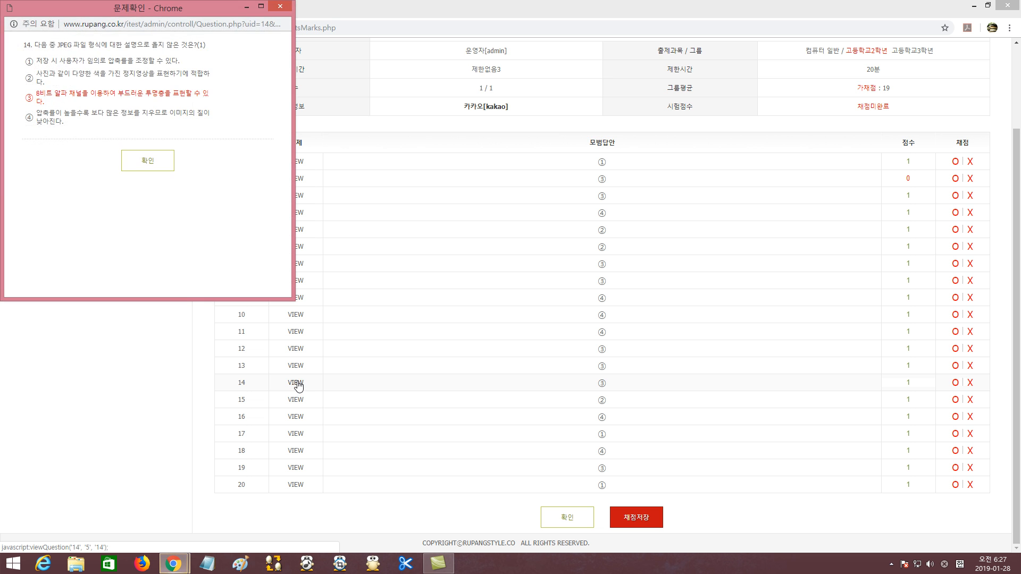
left_click_drag(180, 12, 587, 122)
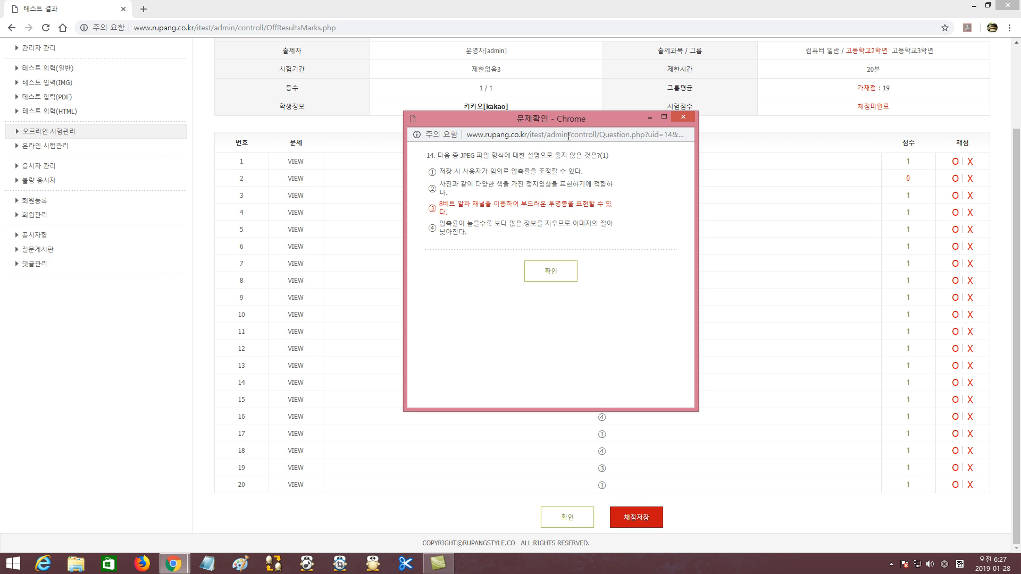
left_click_drag(575, 122, 339, 81)
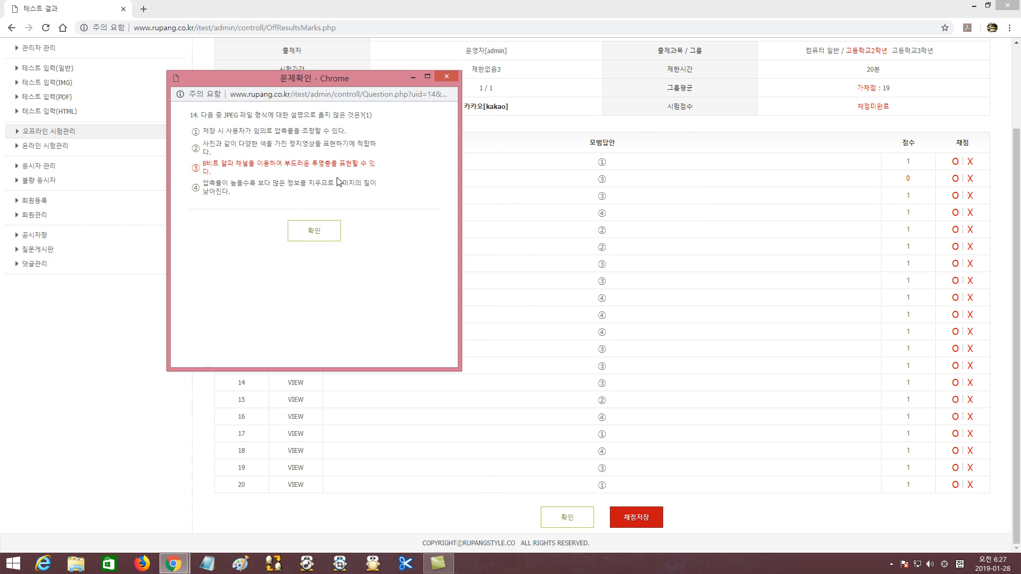
left_click(322, 232)
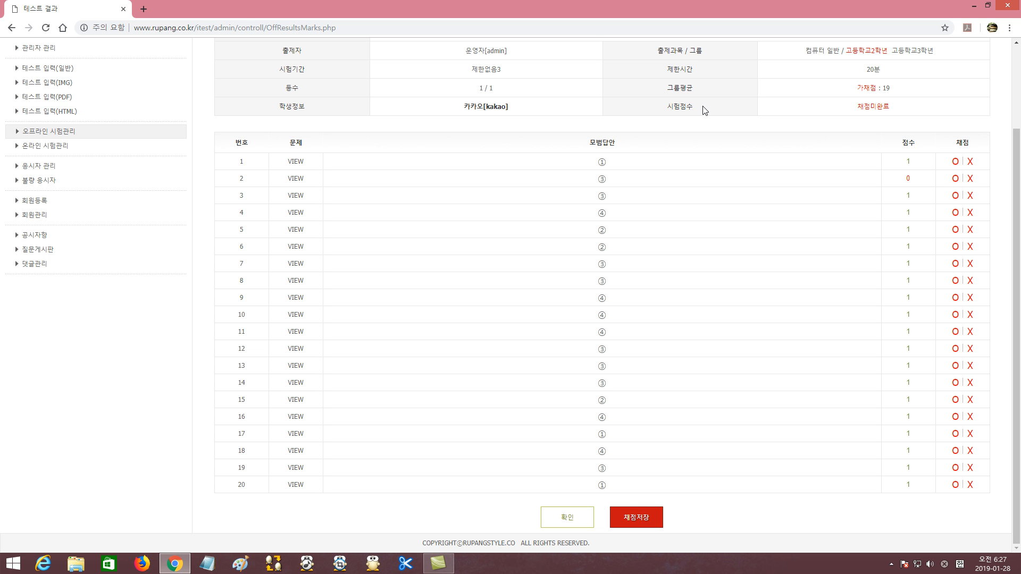
Save the marking of the student in 고등학교2학년 and switch the results to the group 고등학교3학년
left_click(645, 518)
left_click(569, 518)
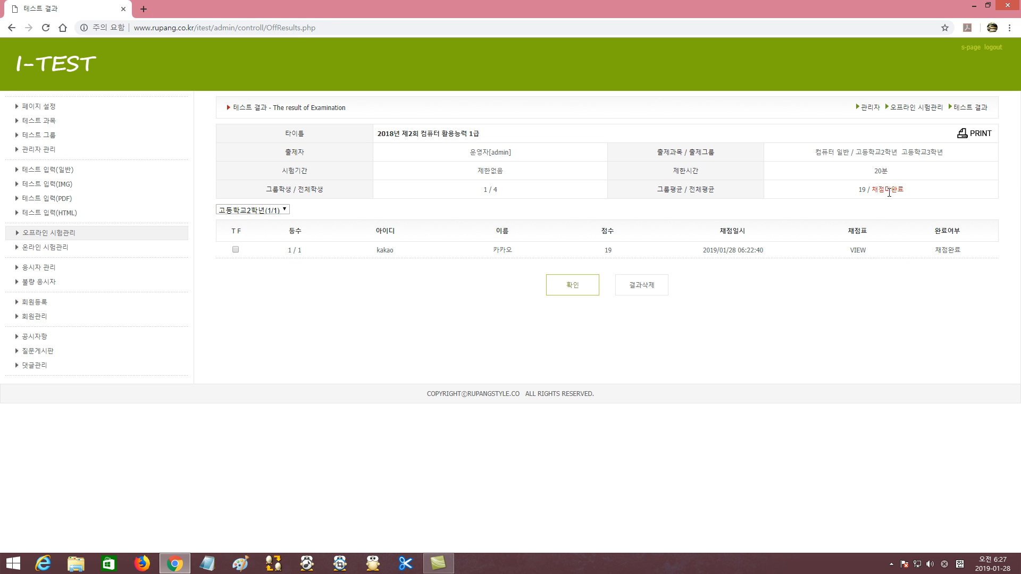
left_click(283, 211)
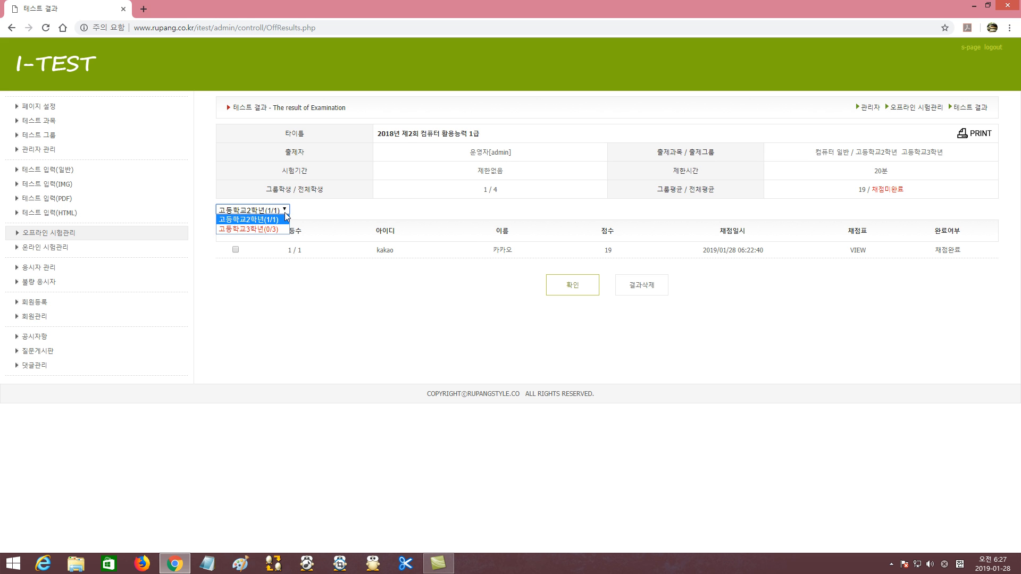
left_click(264, 230)
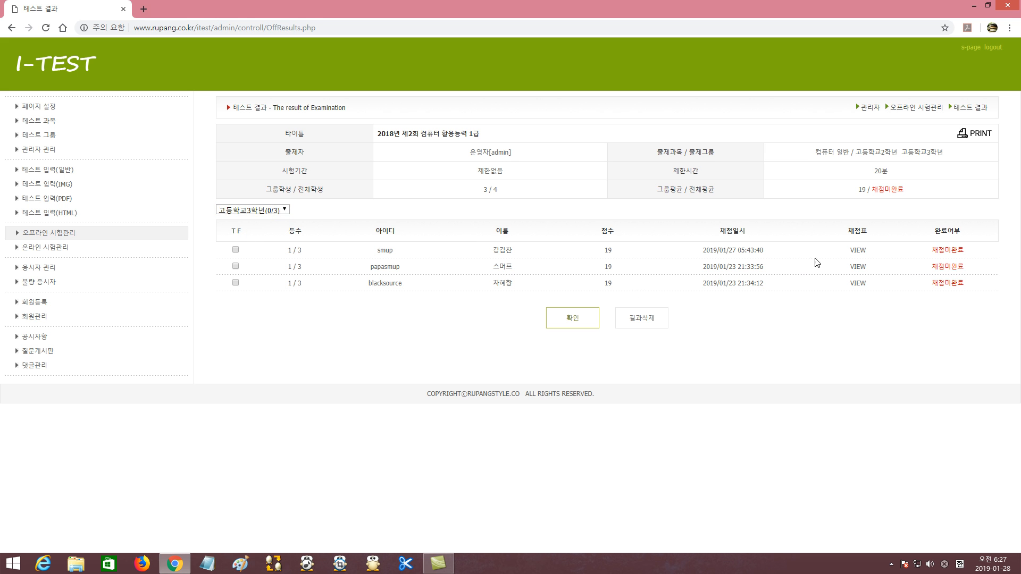
Save the marking of the first listed student in 고등학교3학년 without changing any marks, and return to the results
left_click(855, 251)
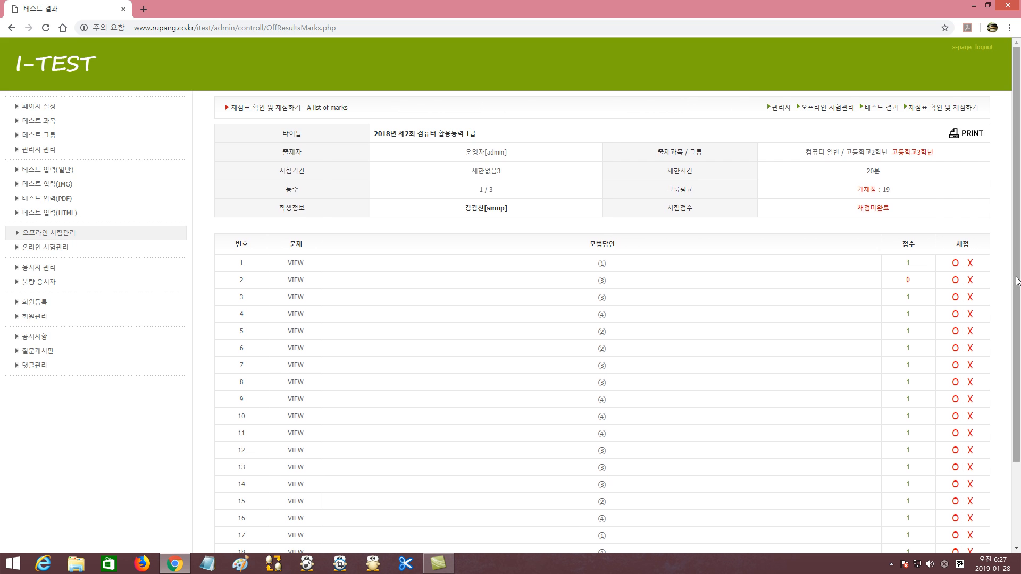
scroll(1016, 281, "down", 2)
left_click(640, 514)
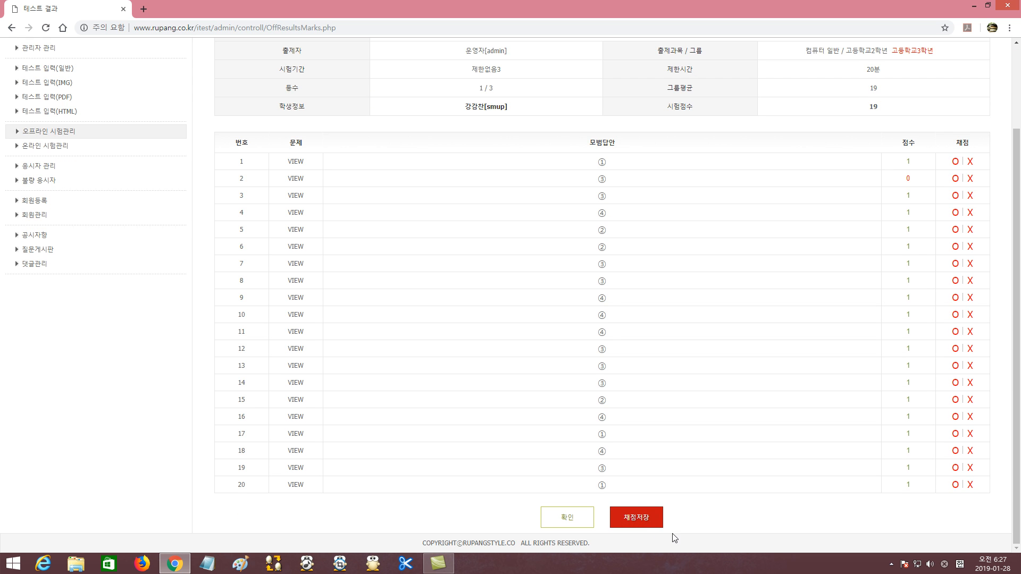
left_click(566, 519)
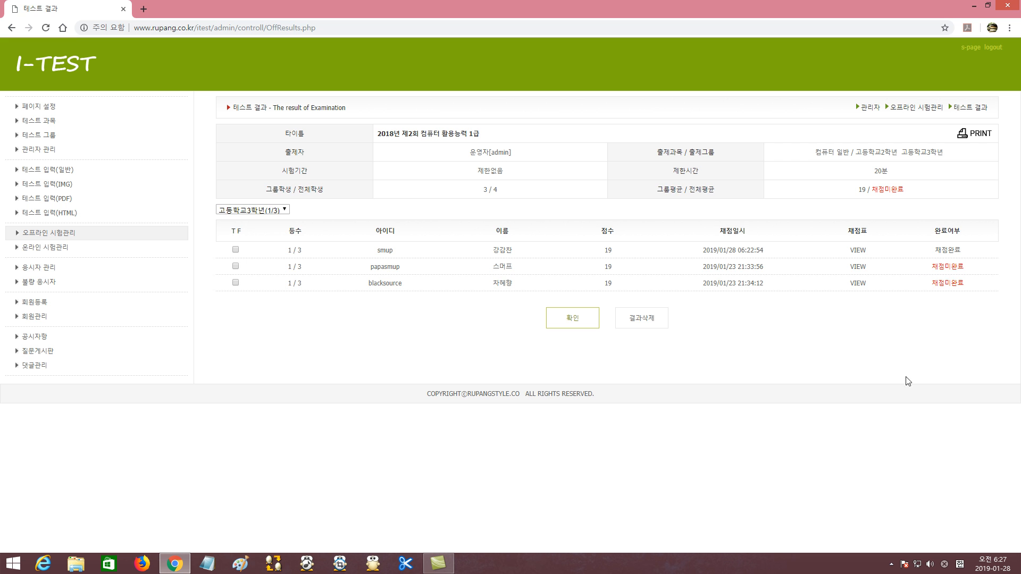
Save the marking of the second listed student in 고등학교3학년 as it stands and return to the results
left_click(861, 270)
scroll(829, 470, "down", 2)
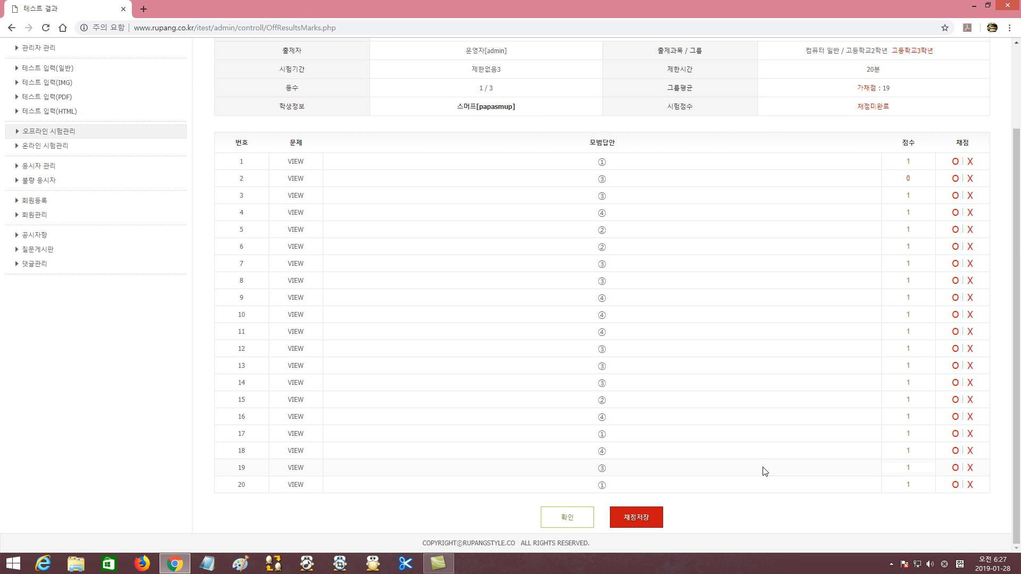
left_click(638, 519)
scroll(1020, 442, "down", 2)
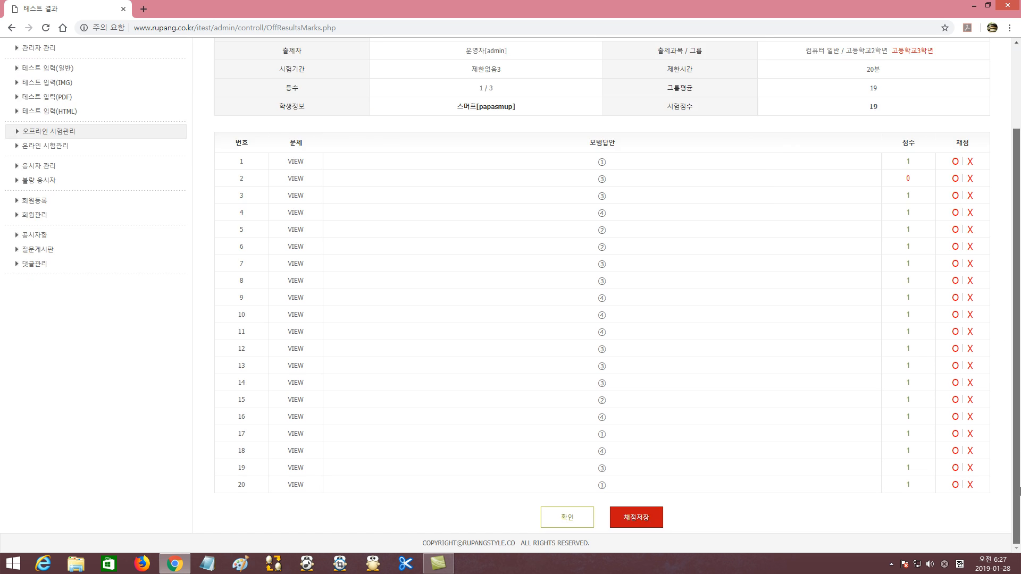
left_click(570, 519)
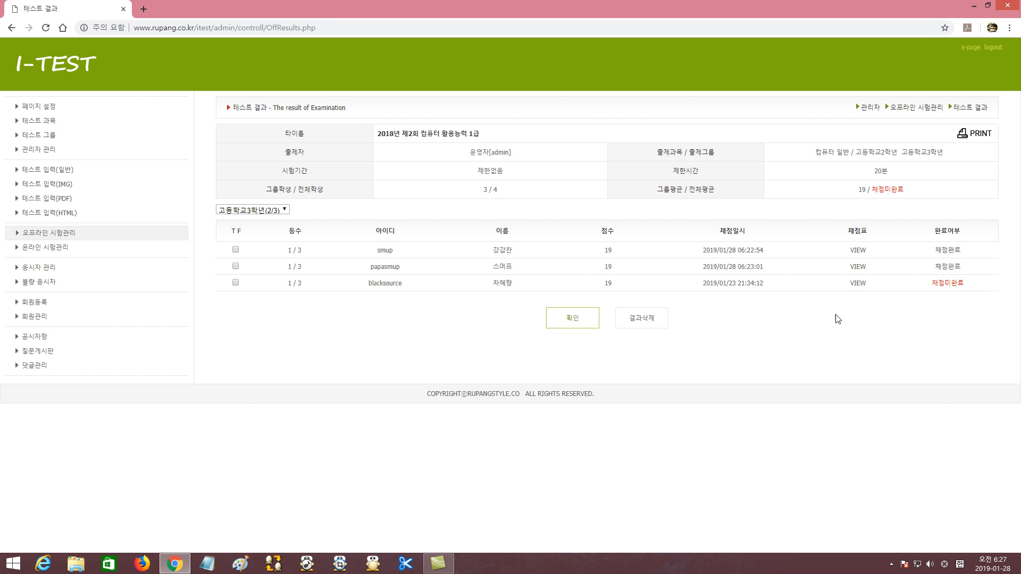
Save the marking of the third listed student in 고등학교3학년 and return to the offline test list
left_click(860, 285)
scroll(1011, 296, "down", 2)
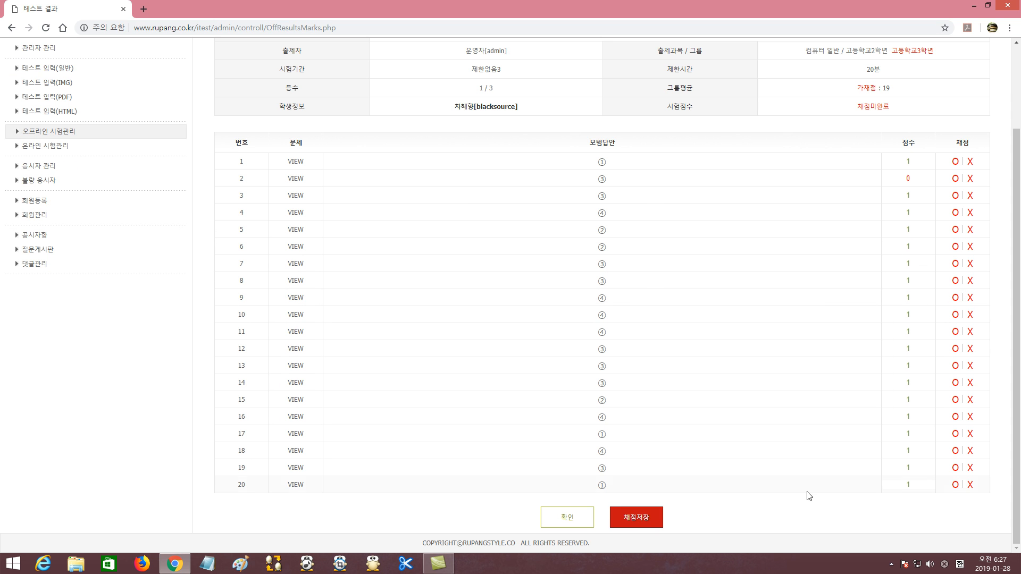
left_click(633, 524)
scroll(863, 487, "down", 2)
left_click(572, 520)
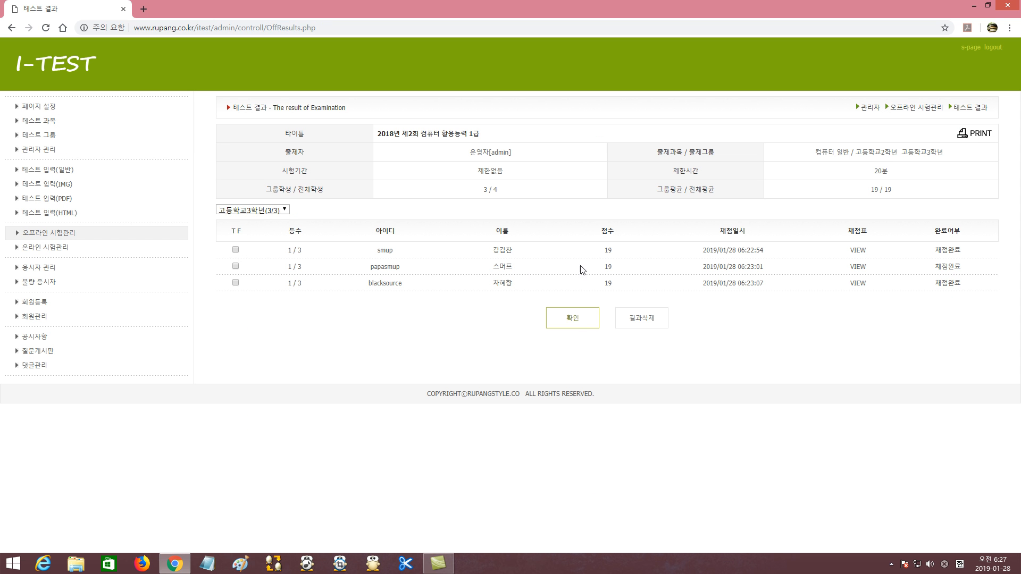
left_click(573, 319)
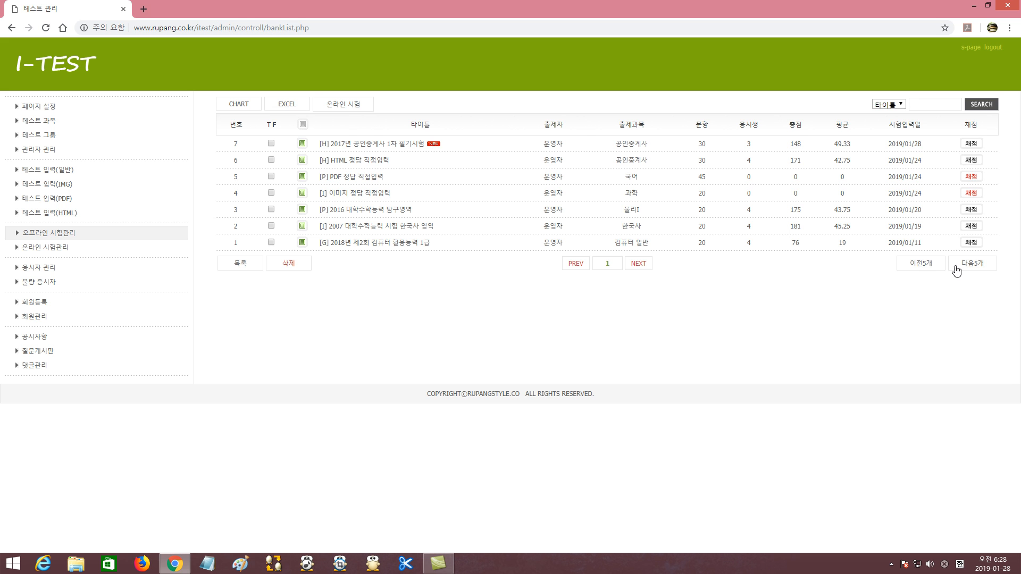
Open the grading results of 2016 대학수학능력 탐구영역 and switch to the group 고등학교2학년
left_click(975, 212)
left_click(282, 211)
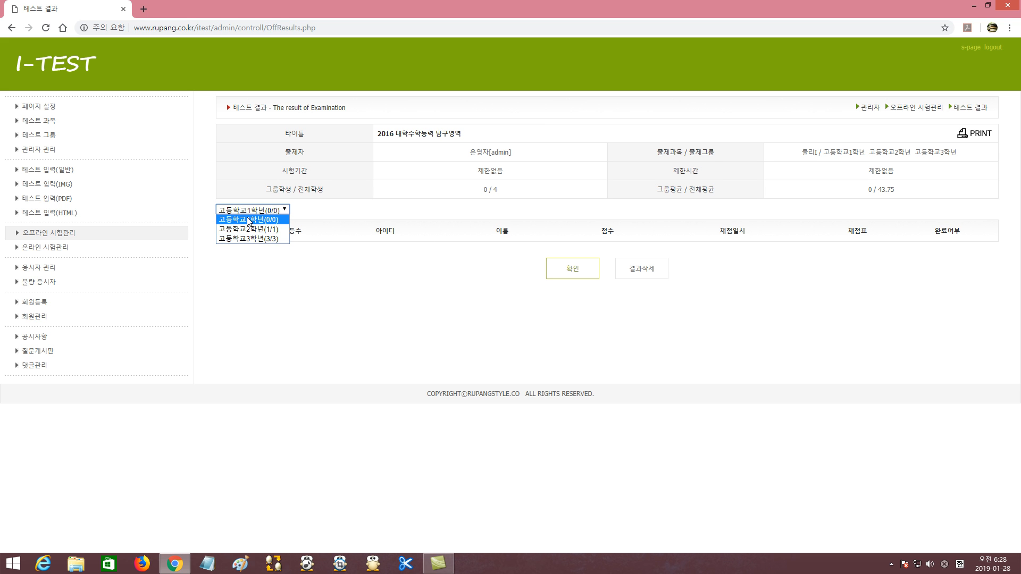
left_click(260, 229)
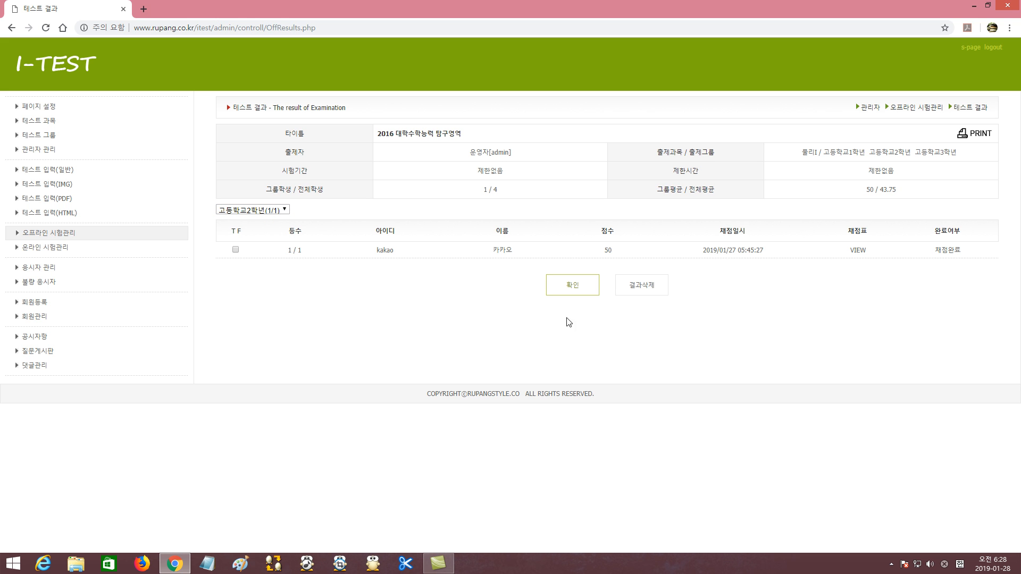
Switch the results to the group 고등학교3학년 and try sorting the list by ID, name, marking date and rank
left_click(250, 211)
left_click(252, 238)
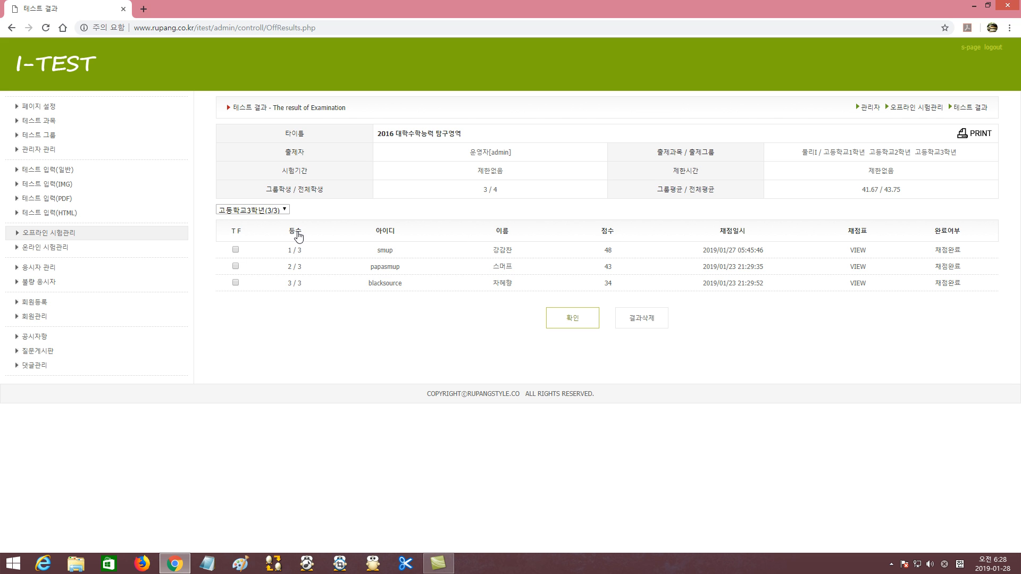
left_click(392, 234)
left_click(503, 233)
left_click(738, 234)
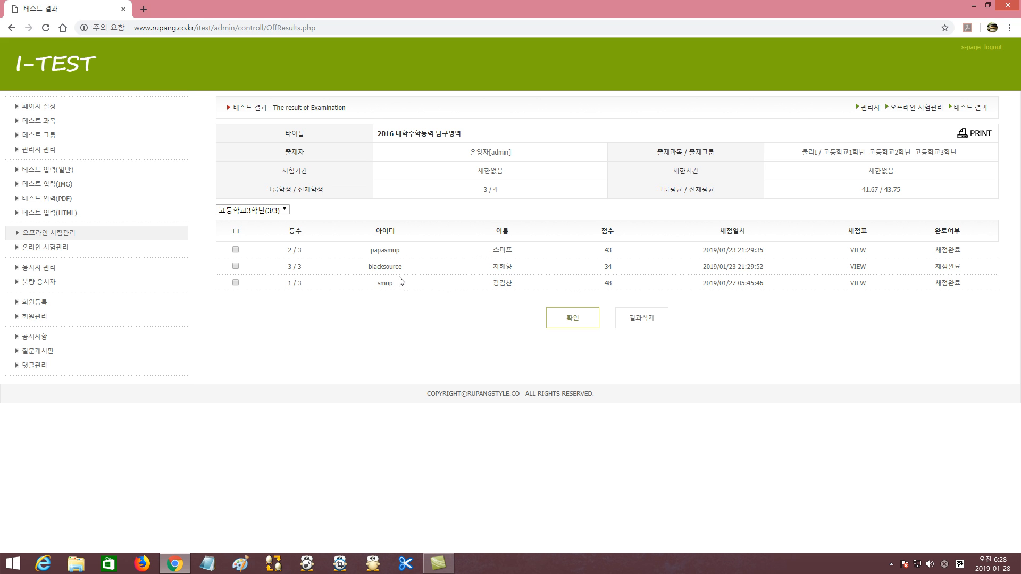
left_click(292, 234)
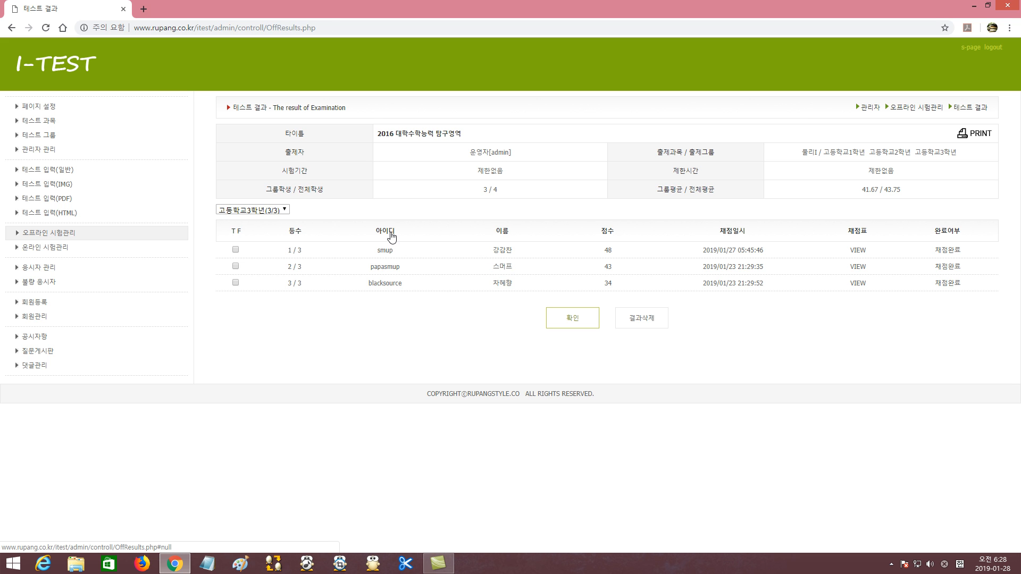
left_click(510, 232)
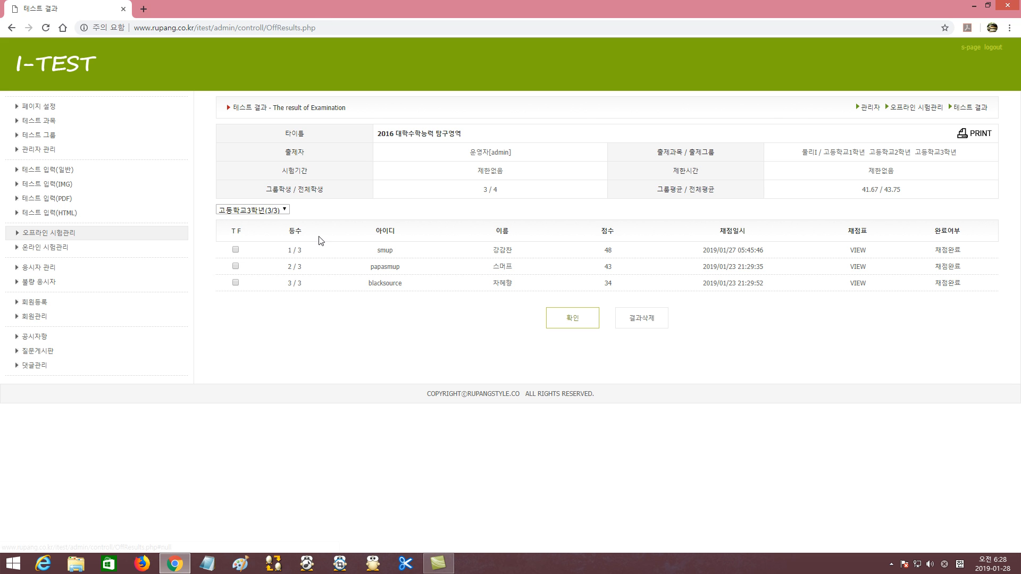
left_click(386, 237)
left_click(297, 233)
Examine the group and overall averages and the test's subject and assigned groups in the results summary
left_click_drag(657, 190, 677, 189)
left_click(637, 192)
double_click(659, 191)
left_click_drag(862, 190, 880, 188)
left_click_drag(691, 191, 725, 193)
left_click(726, 193)
left_click_drag(690, 153, 724, 153)
left_click(723, 152)
left_click_drag(824, 154, 949, 155)
left_click(835, 161)
left_click_drag(829, 153, 954, 154)
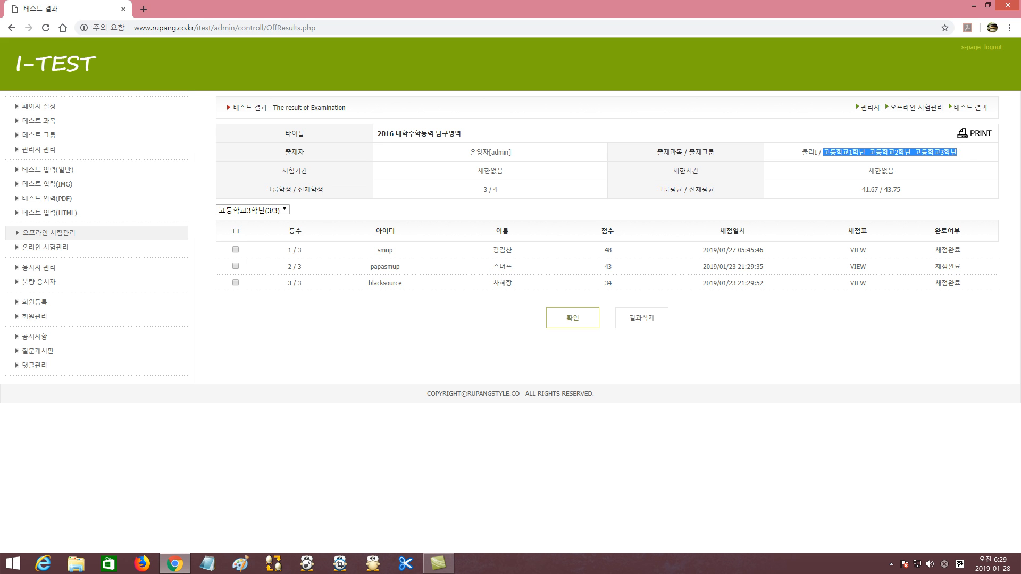
left_click(911, 190)
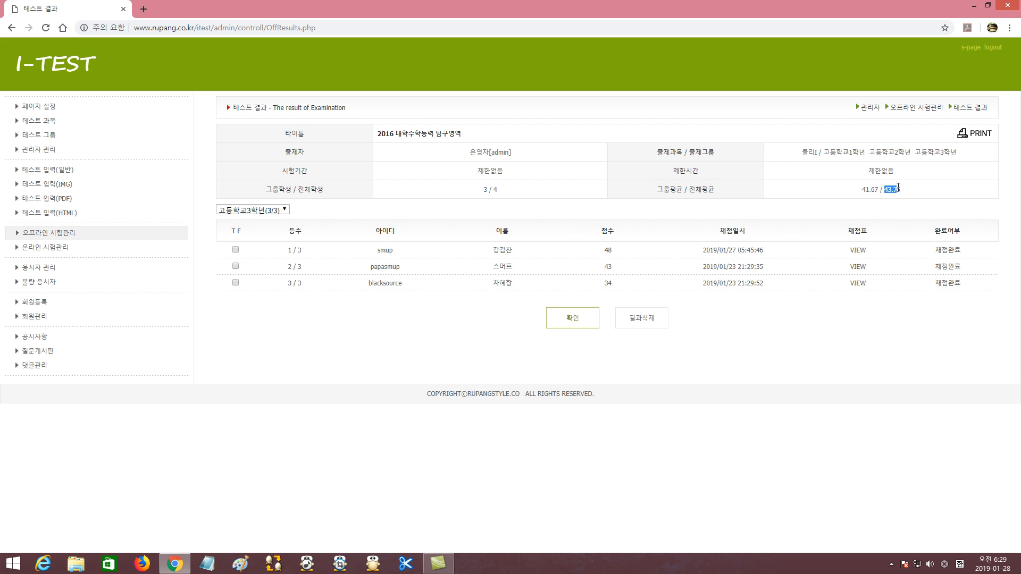
left_click(920, 194)
left_click(809, 195)
Open the printable version of the test results, switch its group to another one and return to 고등학교3학년
left_click(981, 134)
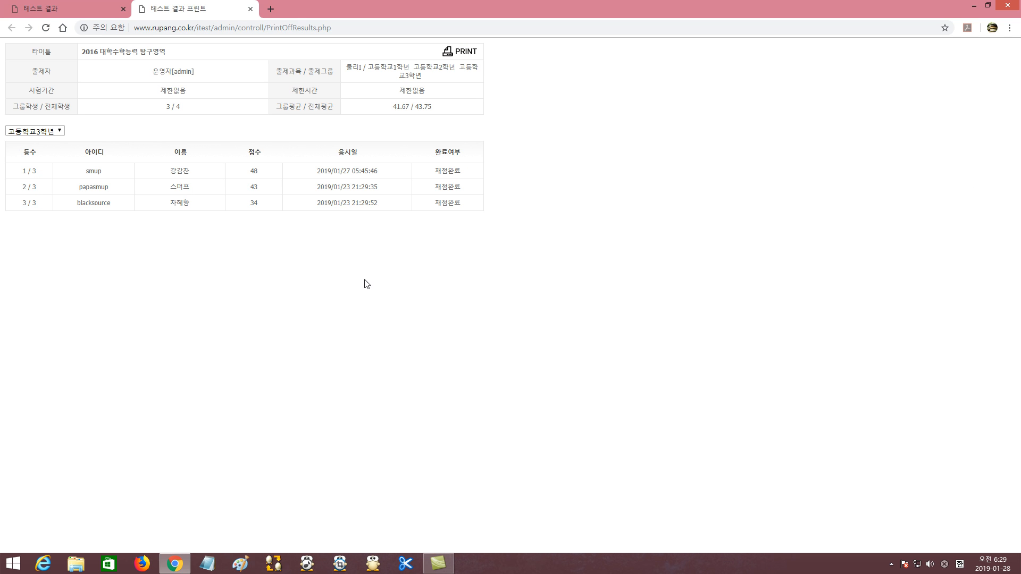
left_click(59, 131)
left_click(47, 153)
left_click(42, 133)
left_click(41, 138)
left_click(39, 133)
left_click(33, 156)
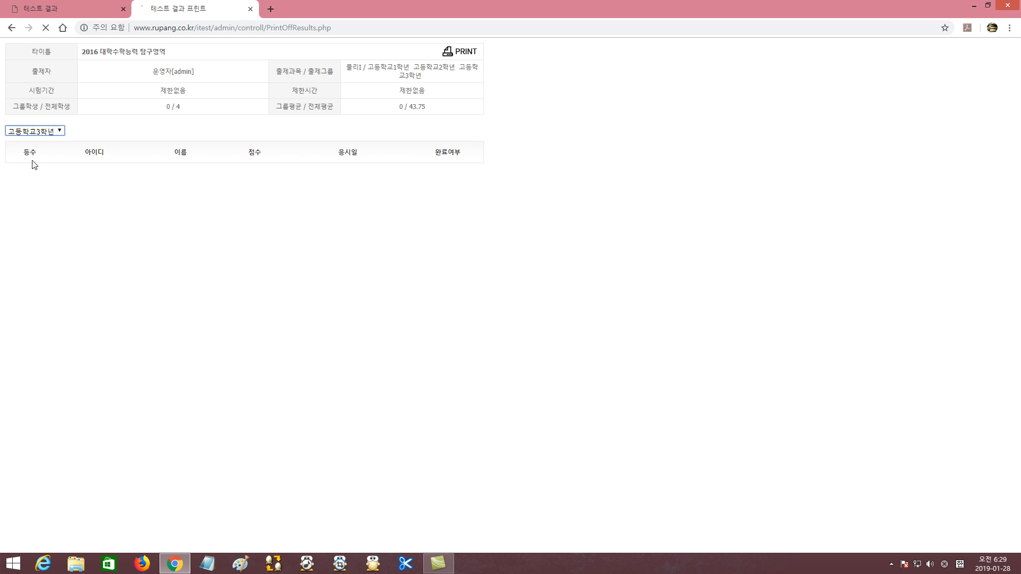
Preview the 고등학교3학년 results printout at an enlarged size and close the printable page without printing
left_click(461, 52)
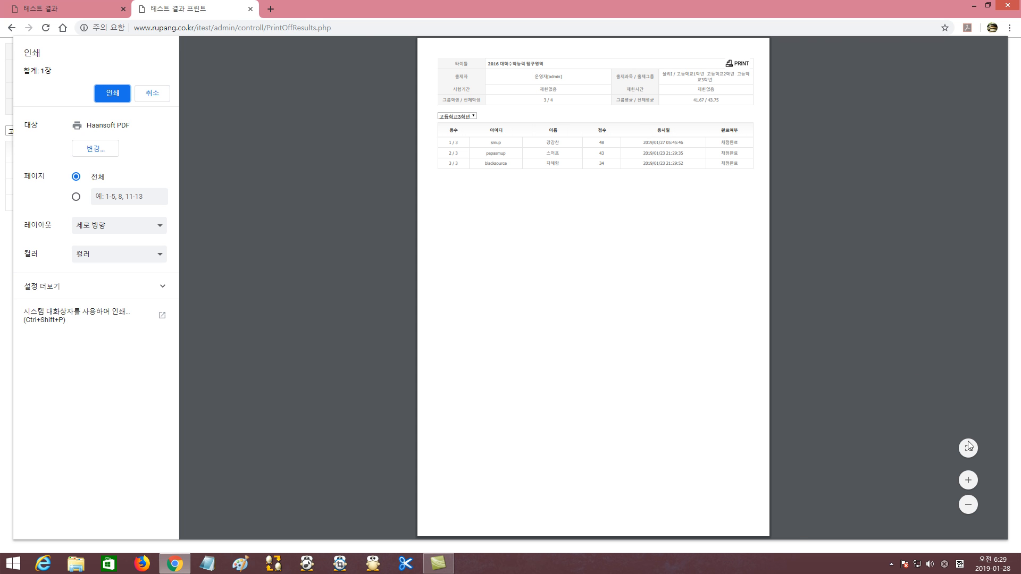
left_click(968, 481)
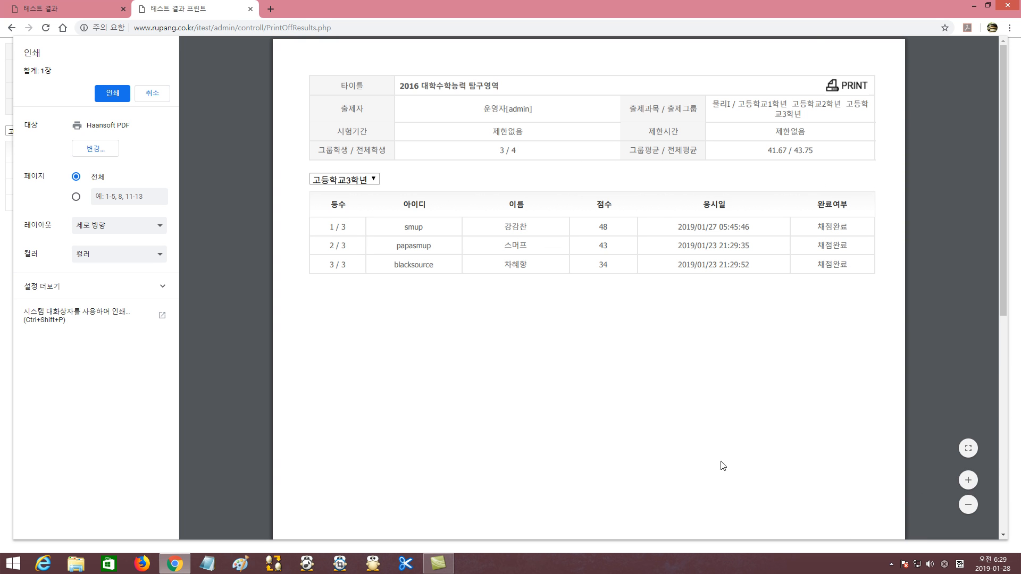
left_click(249, 9)
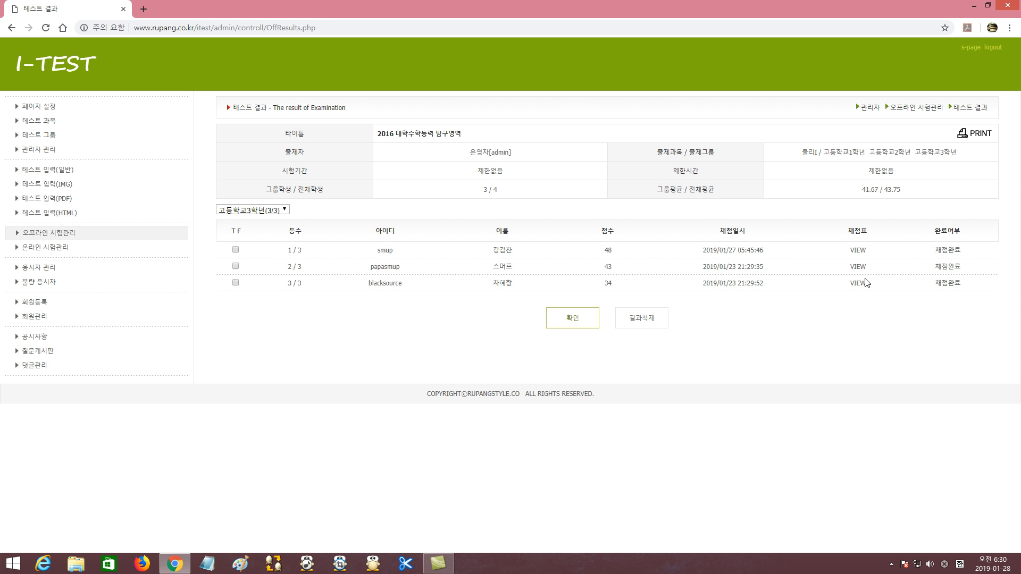
Open the marking sheet of the second listed student and look through the answer PDF and question scores
left_click(858, 266)
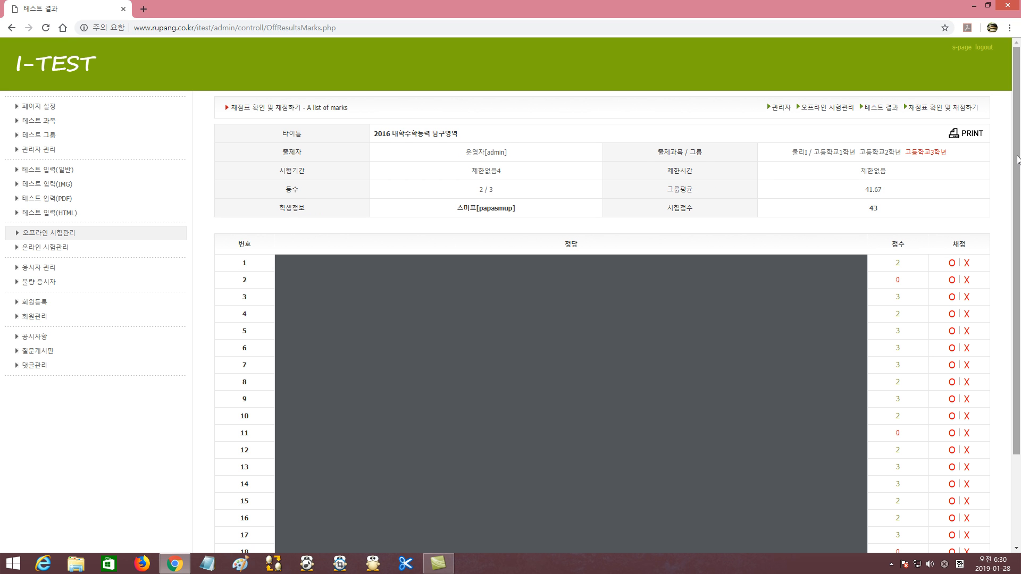
left_click_drag(1017, 159, 1018, 384)
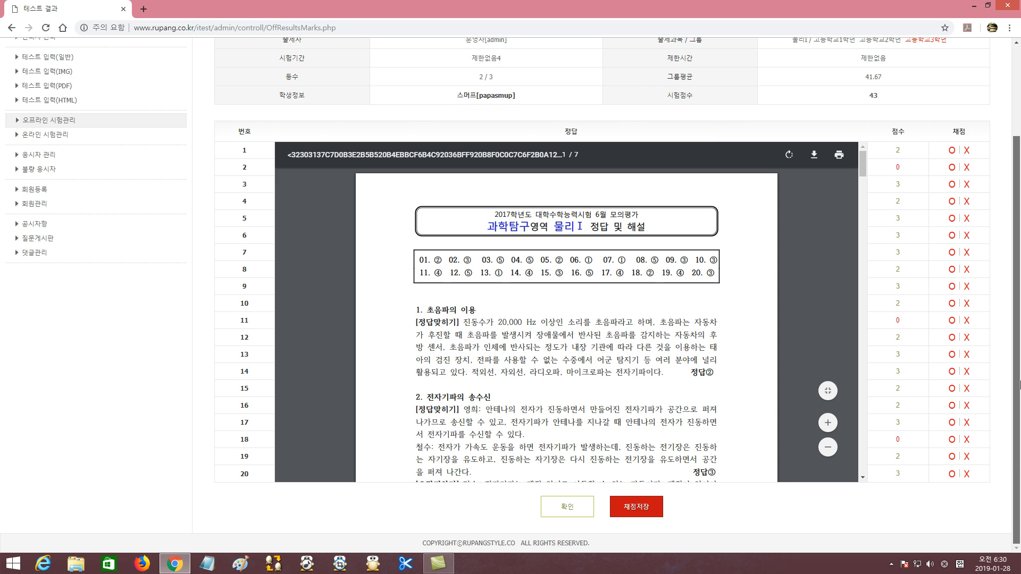
scroll(874, 219, "up", 3)
scroll(874, 220, "down", 2)
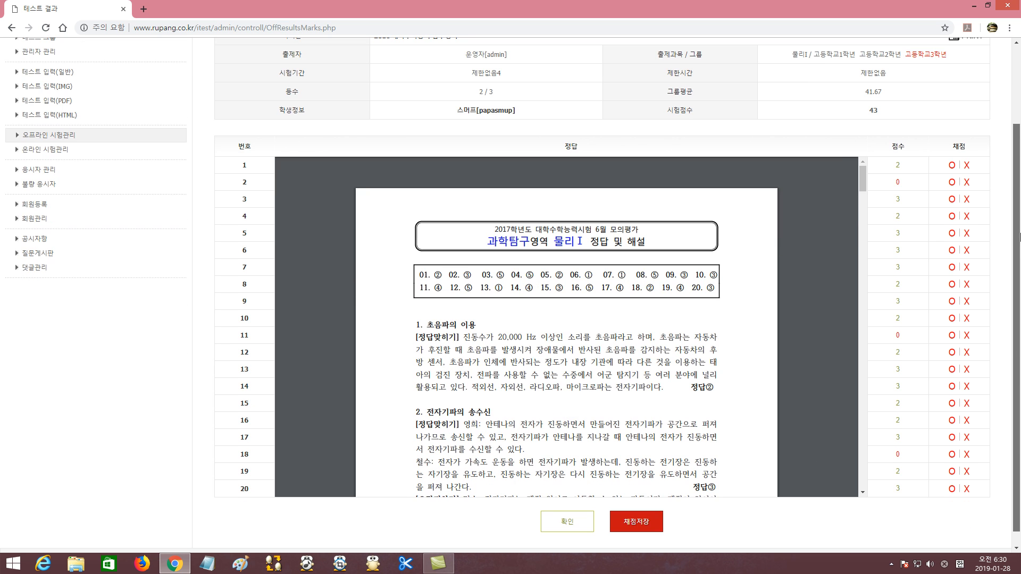
mouse_move(863, 174)
left_mouse_down()
mouse_move(871, 441)
mouse_move(856, 170)
left_mouse_up()
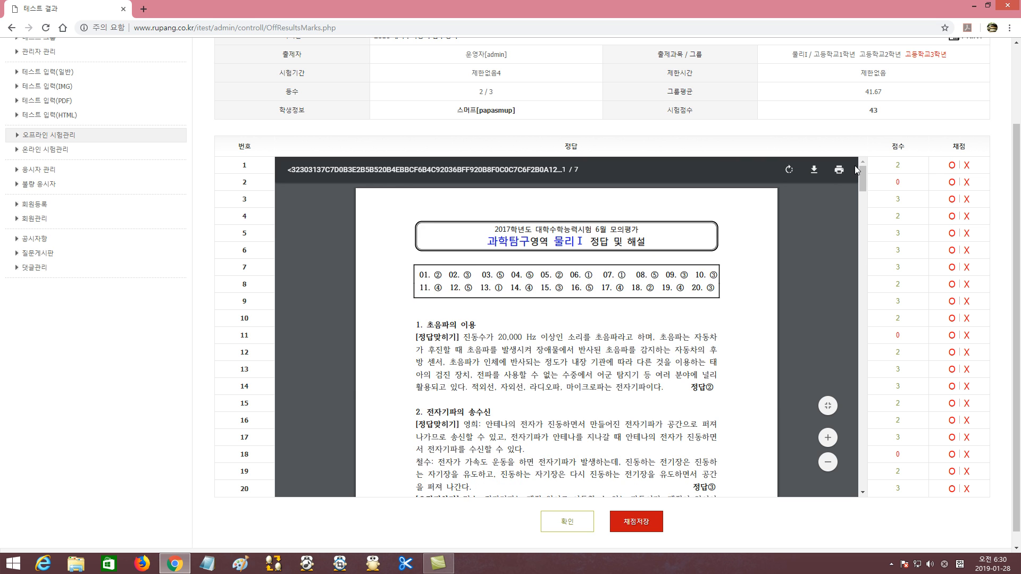
scroll(999, 177, "up", 1)
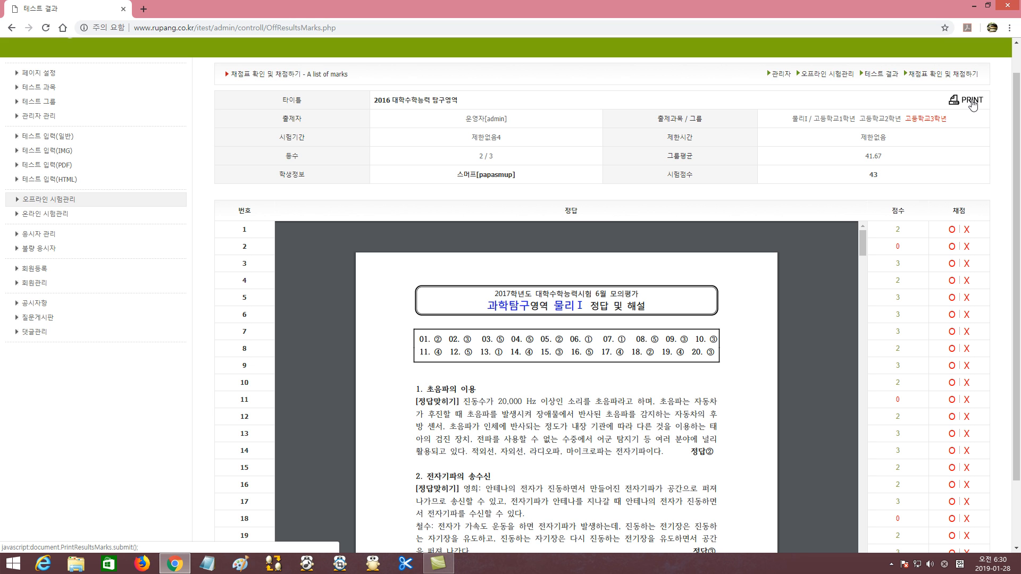
Examine the student's details, group, group average and test score in the marking sheet summary
mouse_move(905, 119)
left_mouse_down()
mouse_move(938, 119)
mouse_move(918, 127)
left_mouse_up()
left_click(918, 124)
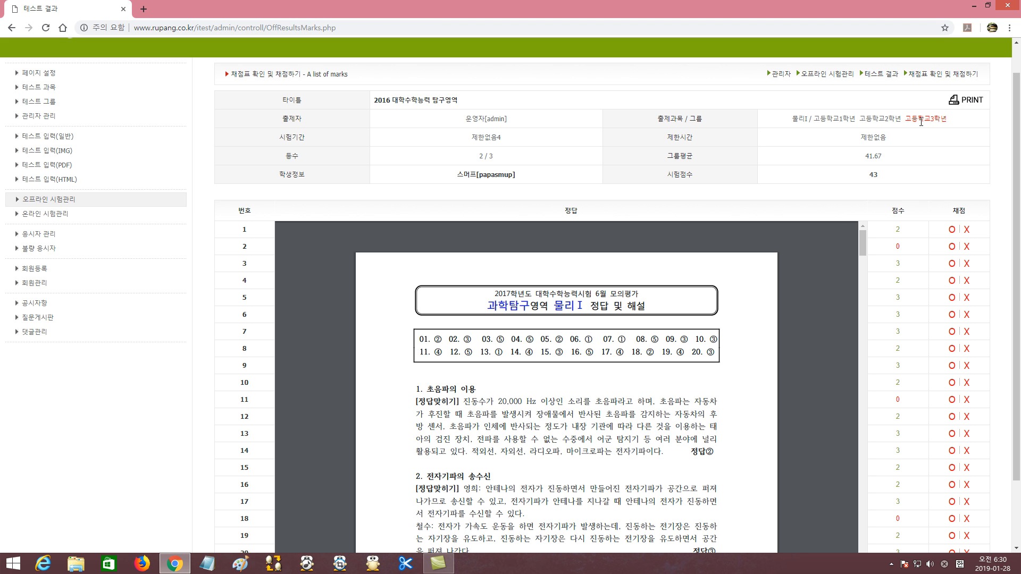
left_click_drag(458, 175, 525, 182)
left_click_drag(908, 119, 949, 123)
left_click(961, 127)
left_click_drag(671, 157, 701, 161)
left_click(786, 167)
left_click_drag(459, 174, 530, 178)
left_click_drag(867, 156, 883, 176)
left_click(899, 158)
left_click_drag(458, 177, 522, 177)
left_click(521, 174)
Open the printable marking sheet, view its separately linked PDF answer file and return to the marking page
left_click(972, 101)
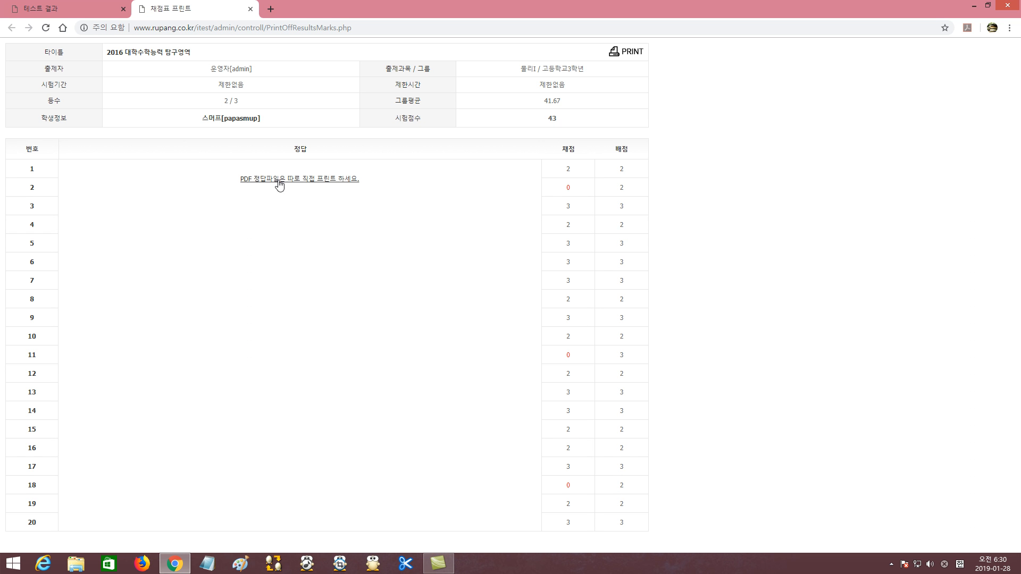
left_click(307, 181)
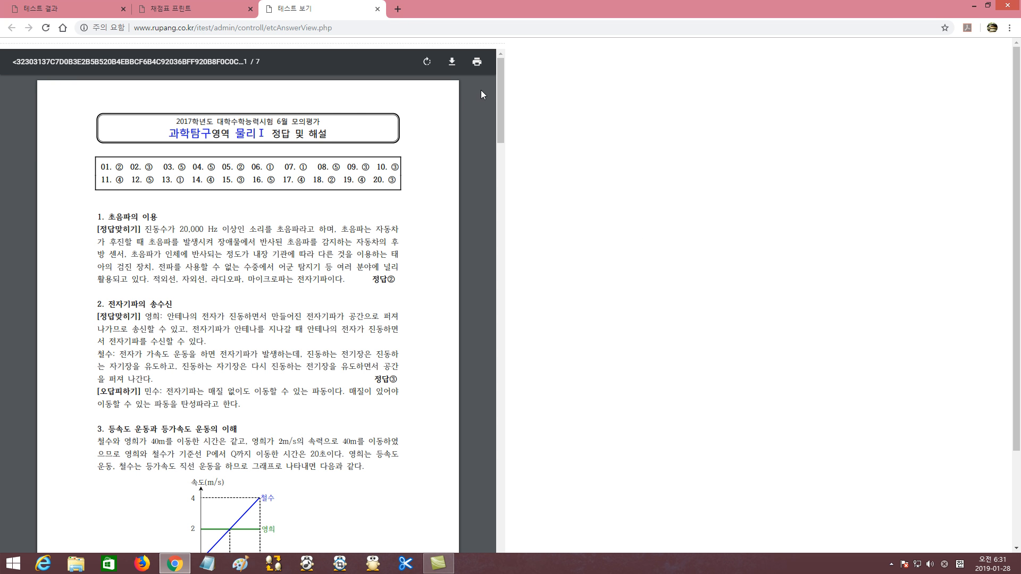
left_click_drag(499, 84, 516, 62)
left_click(377, 9)
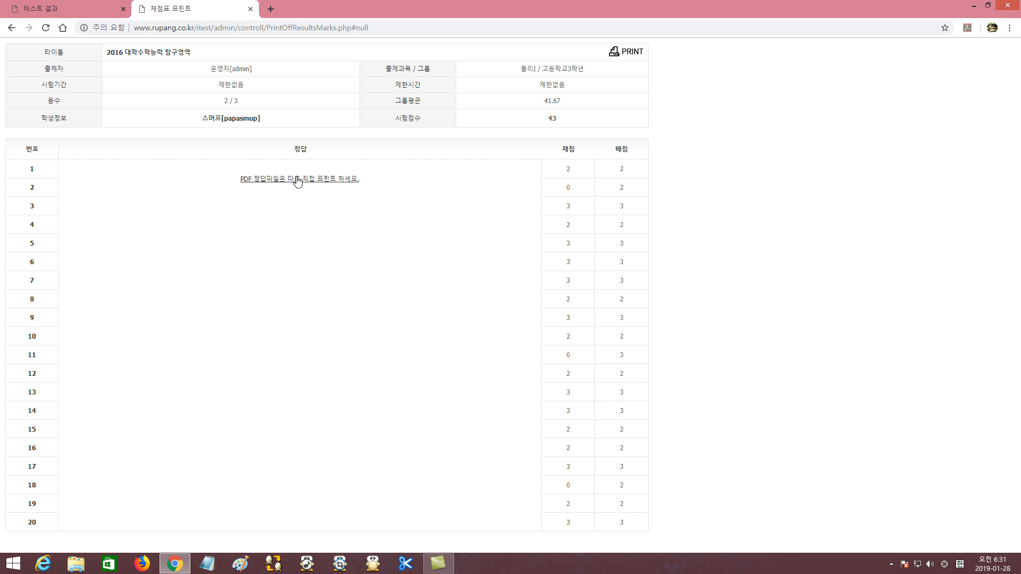
left_click(288, 179)
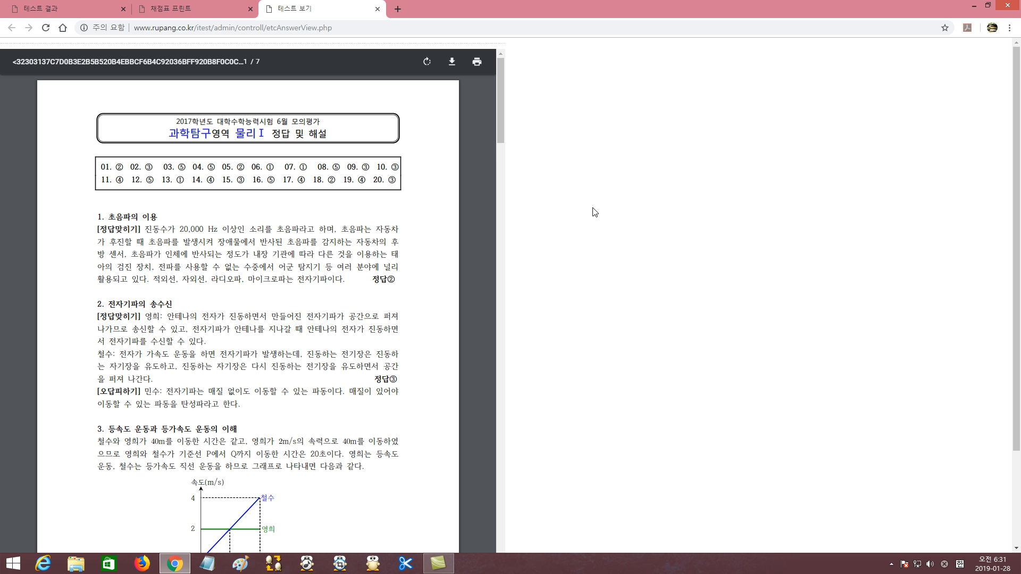
mouse_move(502, 124)
left_mouse_down()
mouse_move(515, 408)
mouse_move(495, 106)
left_mouse_up()
left_click(377, 9)
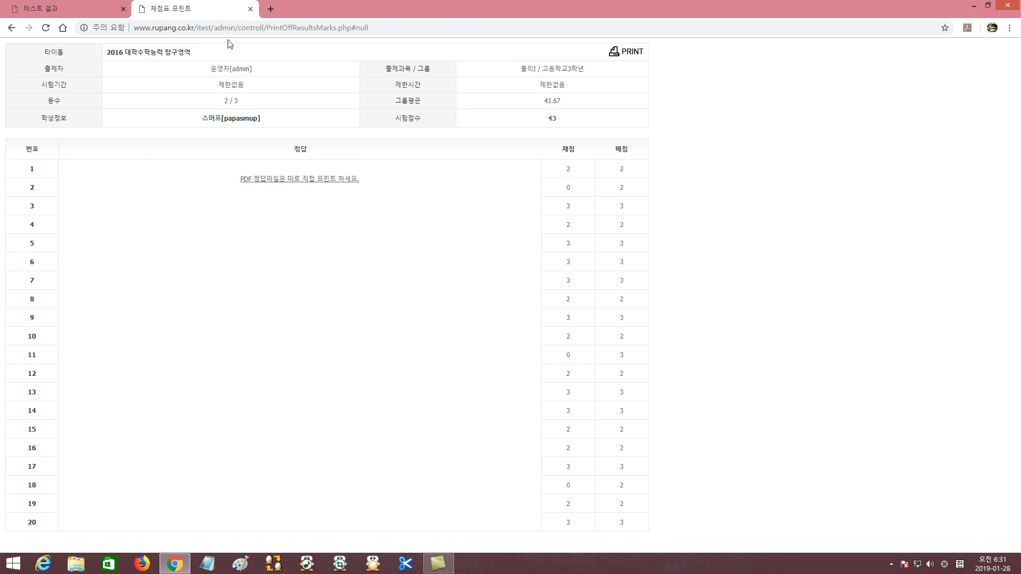
left_click(251, 9)
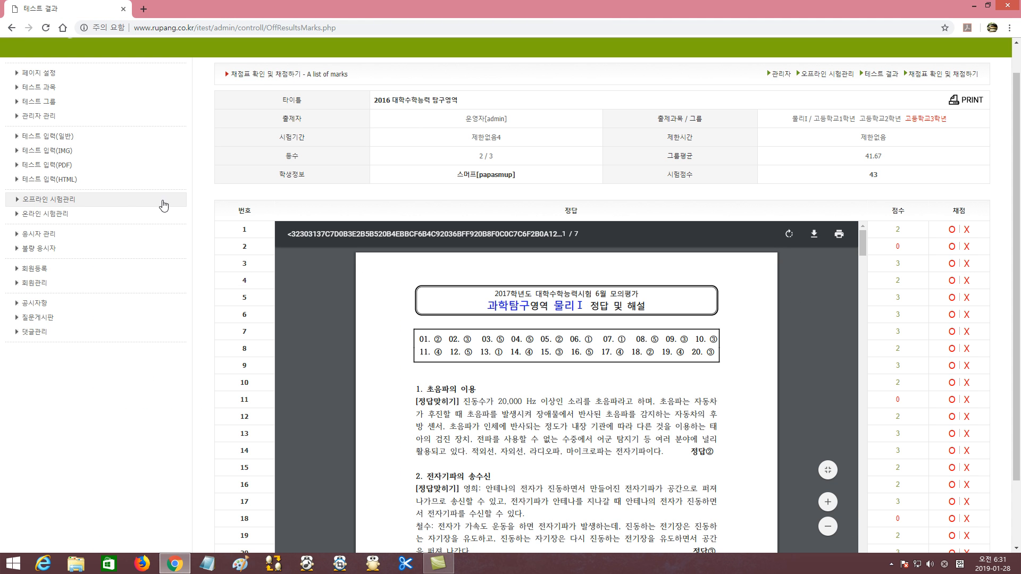
Open the 고등학교3학년 results of 2007 대학수학능력 시험 한국사 영역 and view the second listed student's marking sheet
left_click(60, 203)
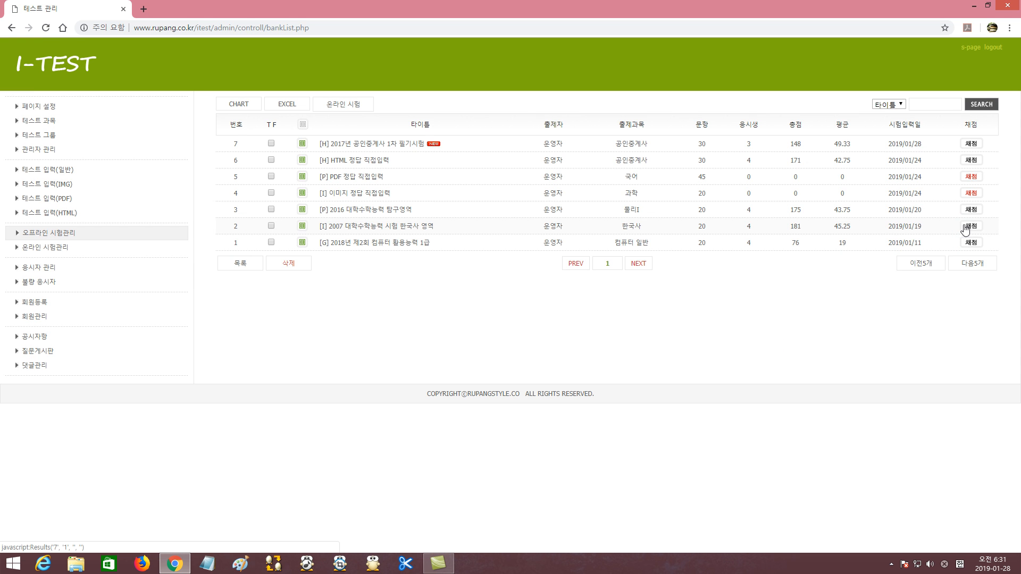
left_click(972, 228)
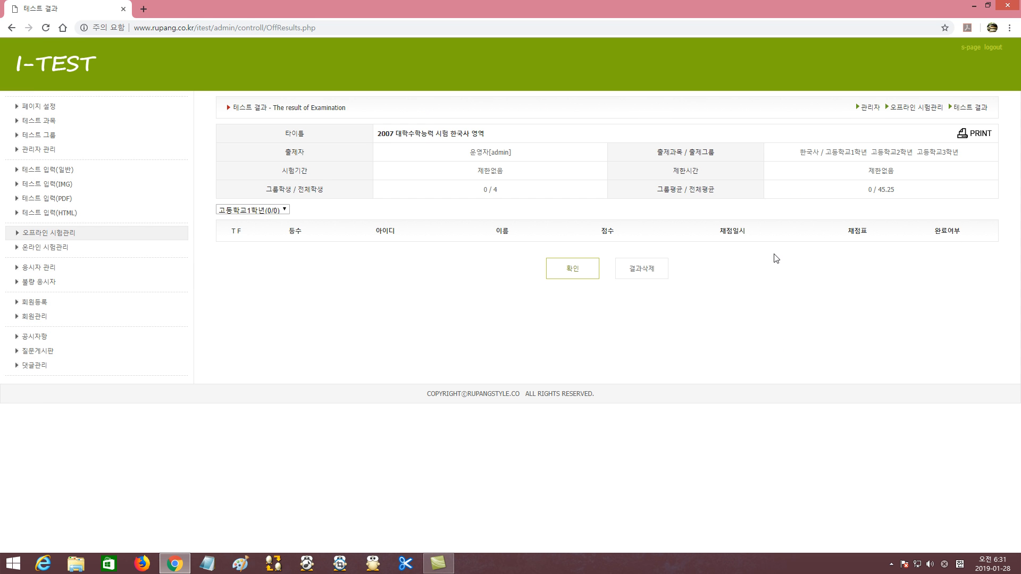
left_click(239, 212)
left_click(249, 239)
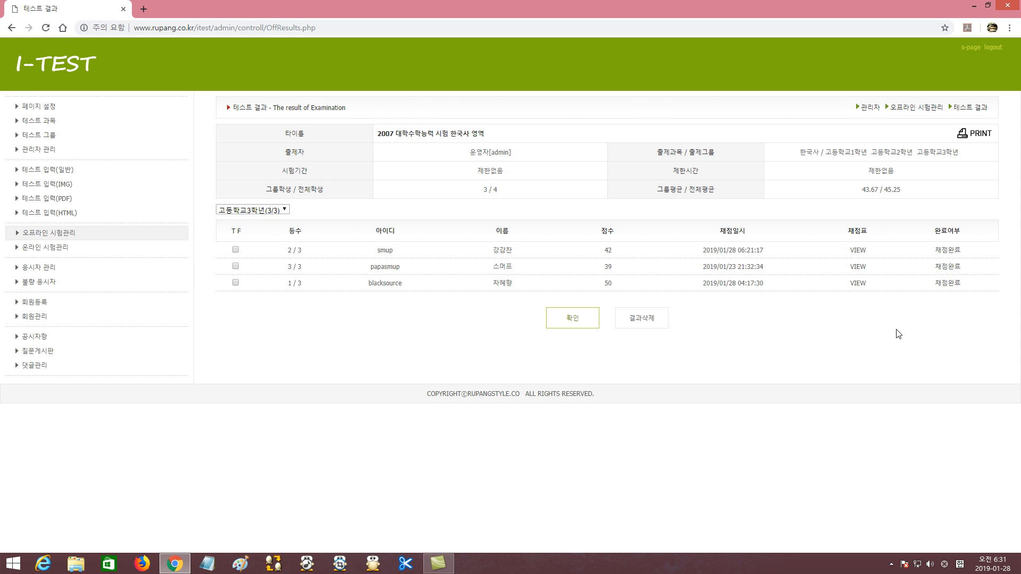
left_click(858, 266)
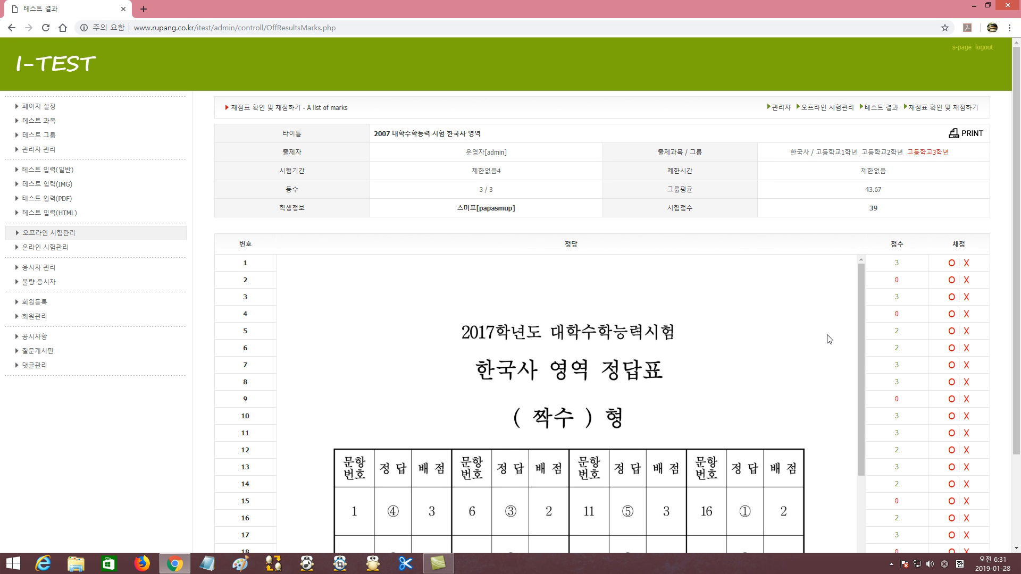
Open the printable version of this marking sheet and look over its answer table and question scores
left_click(974, 139)
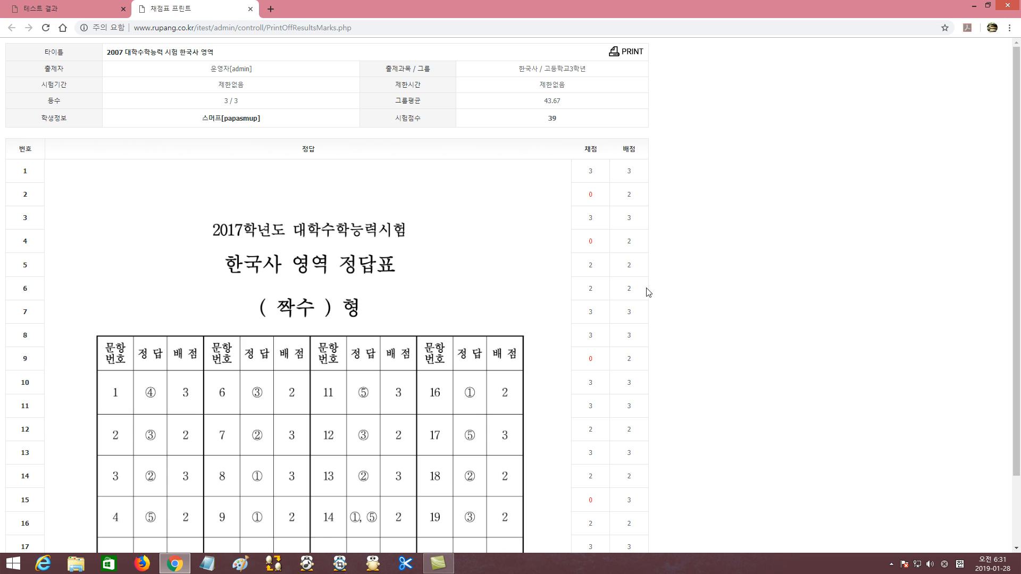
scroll(677, 299, "down", 2)
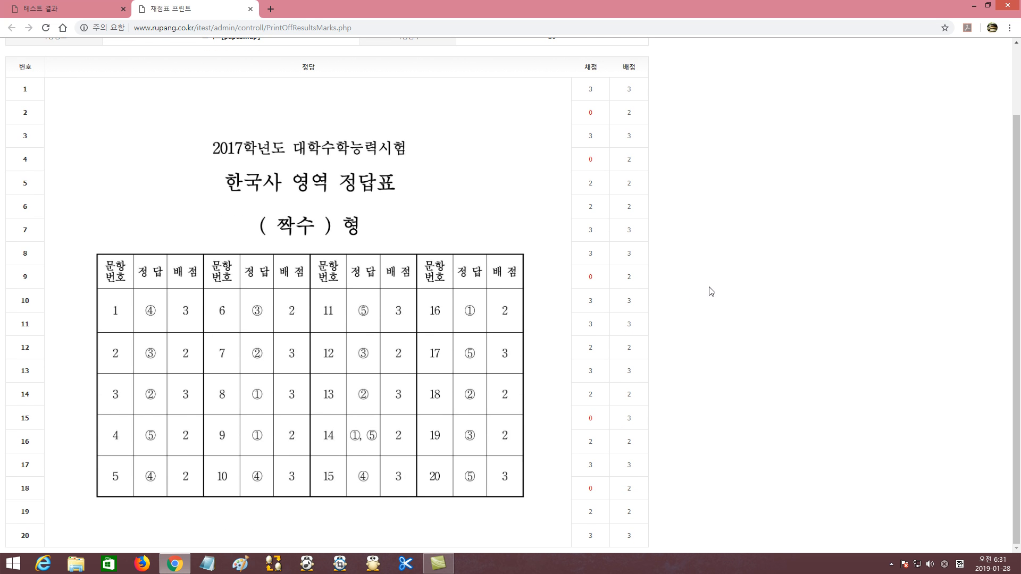
scroll(710, 292, "up", 2)
Open the print preview of the marking sheet and enlarge it to inspect the page layout
left_click(633, 53)
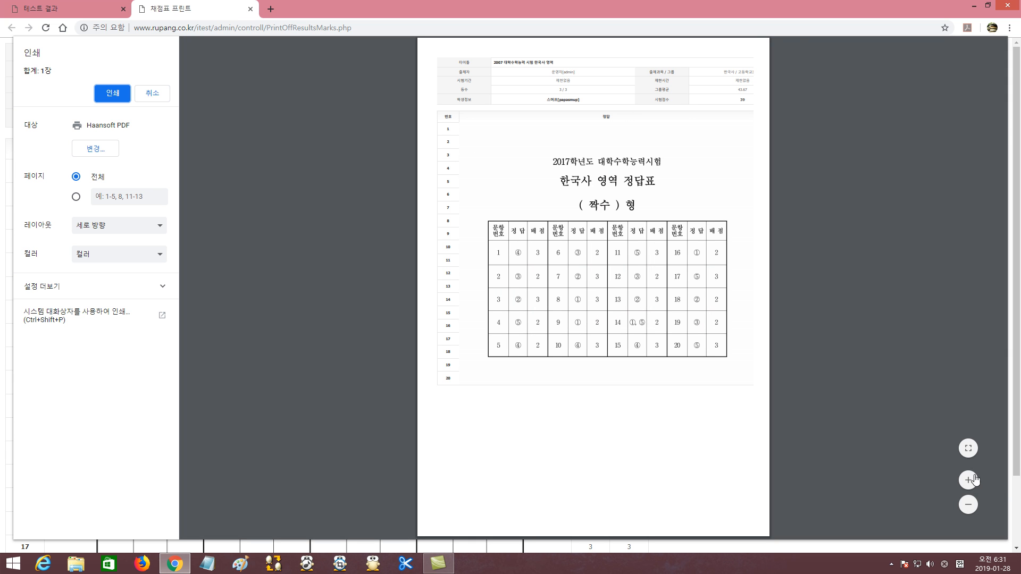
left_click(969, 480)
left_click(969, 480)
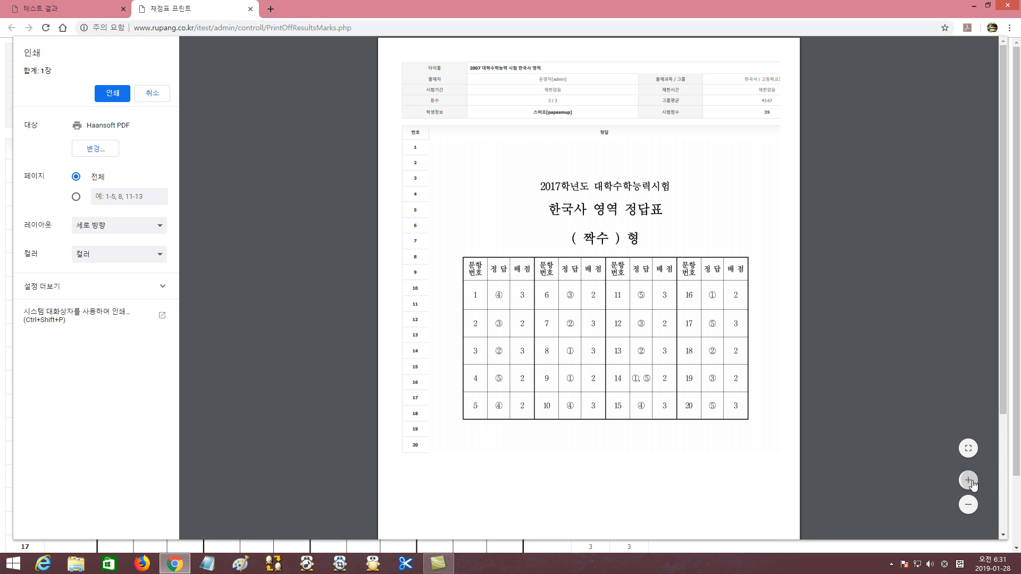
left_click(969, 481)
left_click(969, 481)
left_click(969, 481)
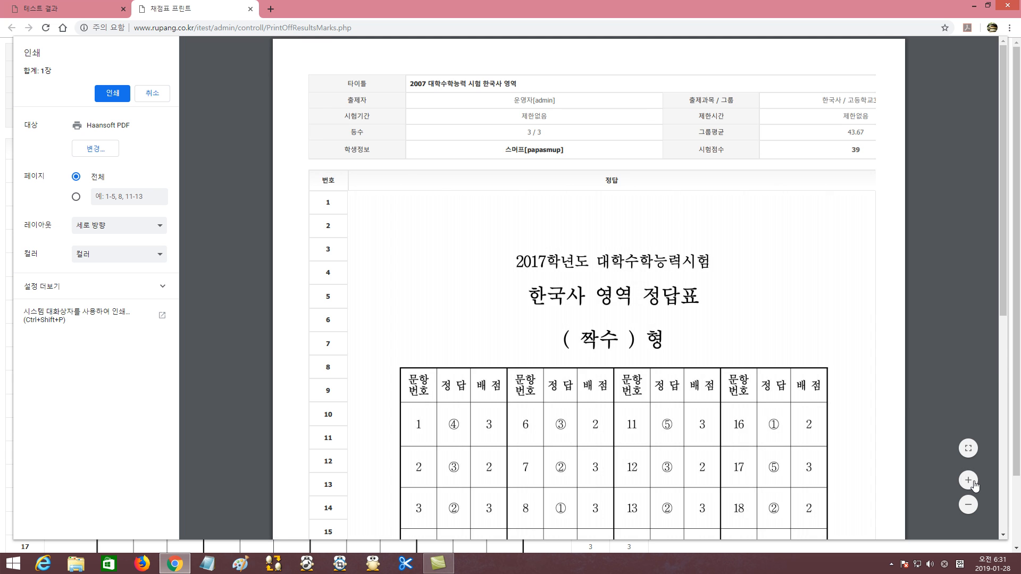
left_click_drag(1013, 224, 1014, 312)
scroll(400, 218, "up", 4)
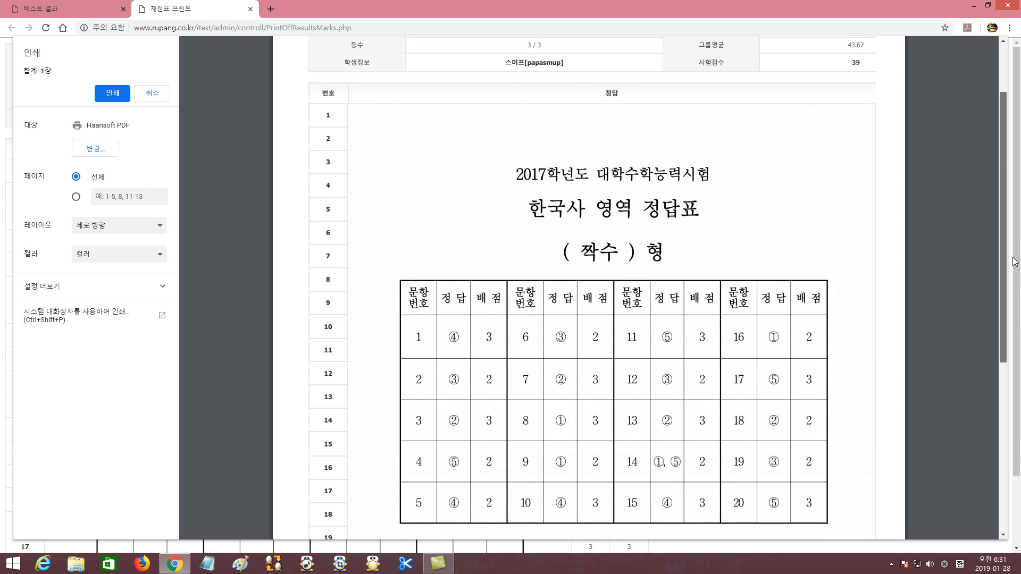
Set the print scale to 70 in the additional settings, check the preview and return to the marking page
left_click(92, 287)
double_click(95, 378)
type("70")
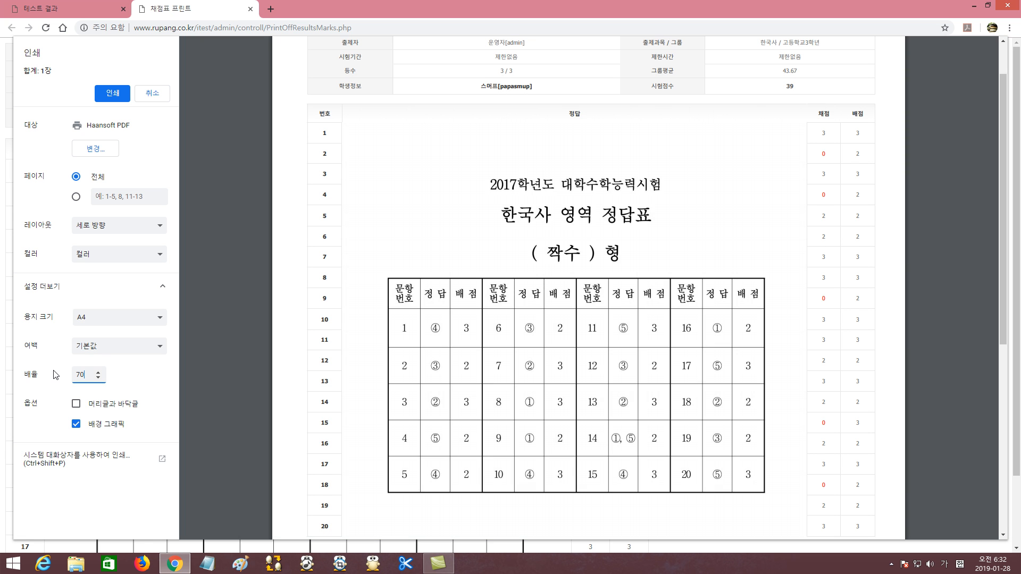
left_click_drag(1003, 319, 1010, 274)
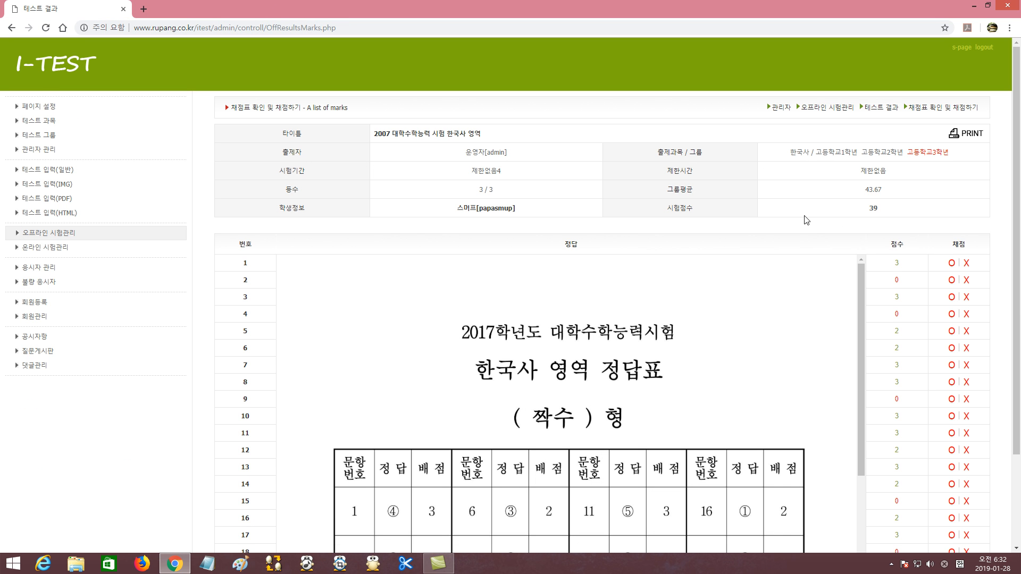
Return to the 고등학교3학년 results list and delete the exam result of the third listed student
scroll(1016, 217, "down", 2)
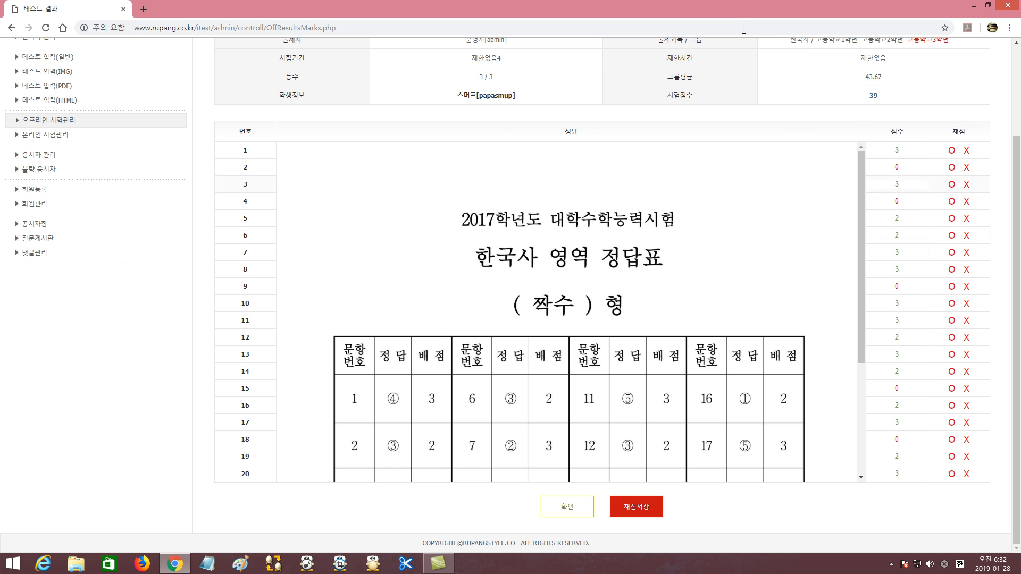
left_click(571, 509)
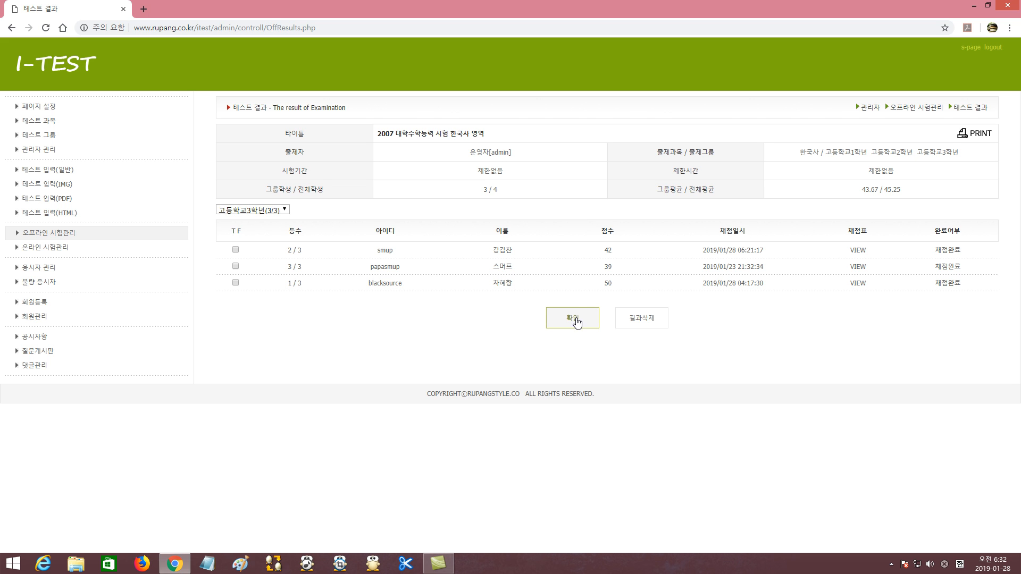
left_click(236, 250)
left_click(236, 266)
left_click(239, 231)
left_click(236, 250)
left_click(236, 266)
left_click(236, 282)
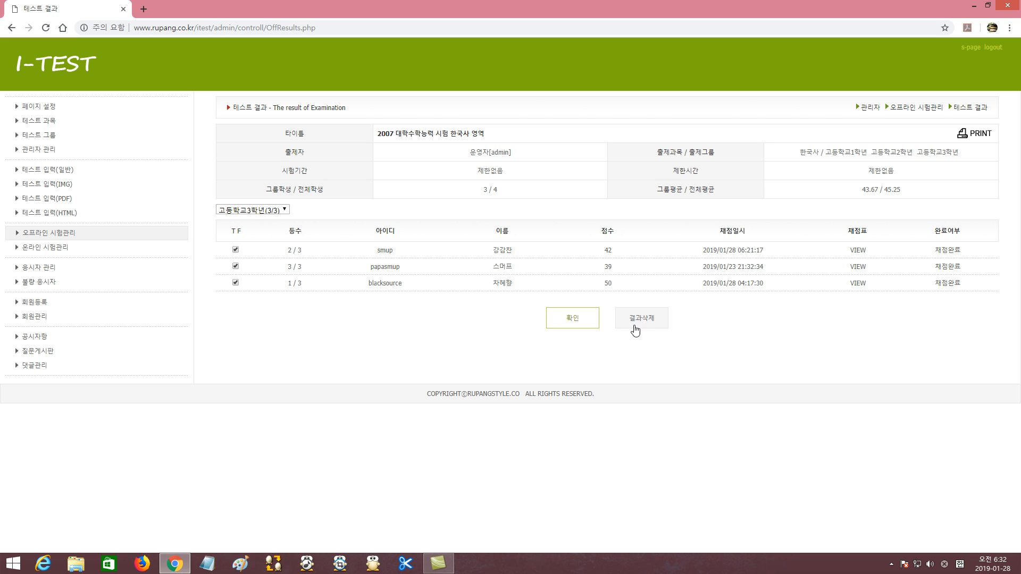
left_click(235, 250)
left_click(235, 266)
left_click(642, 322)
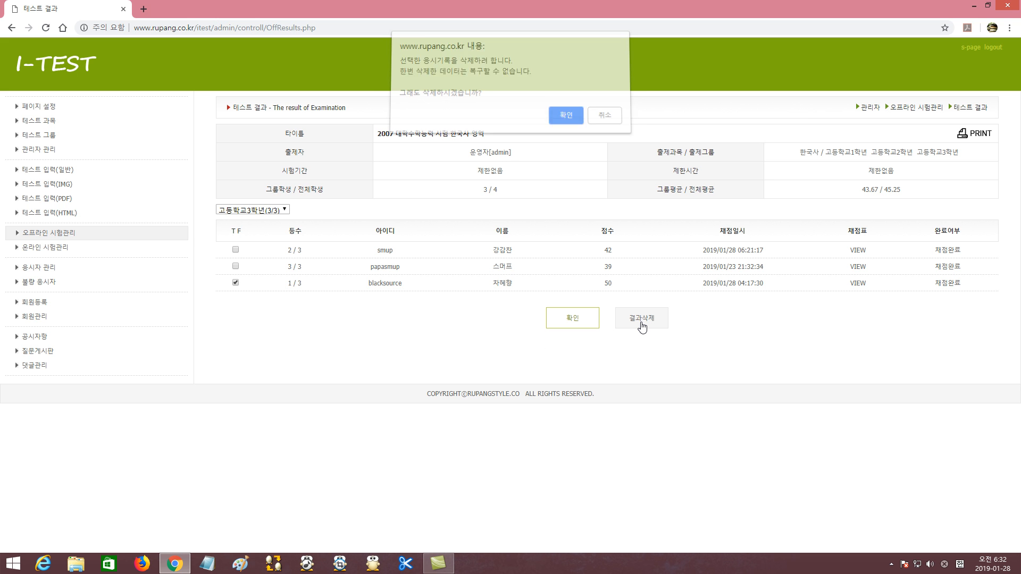
left_click(566, 119)
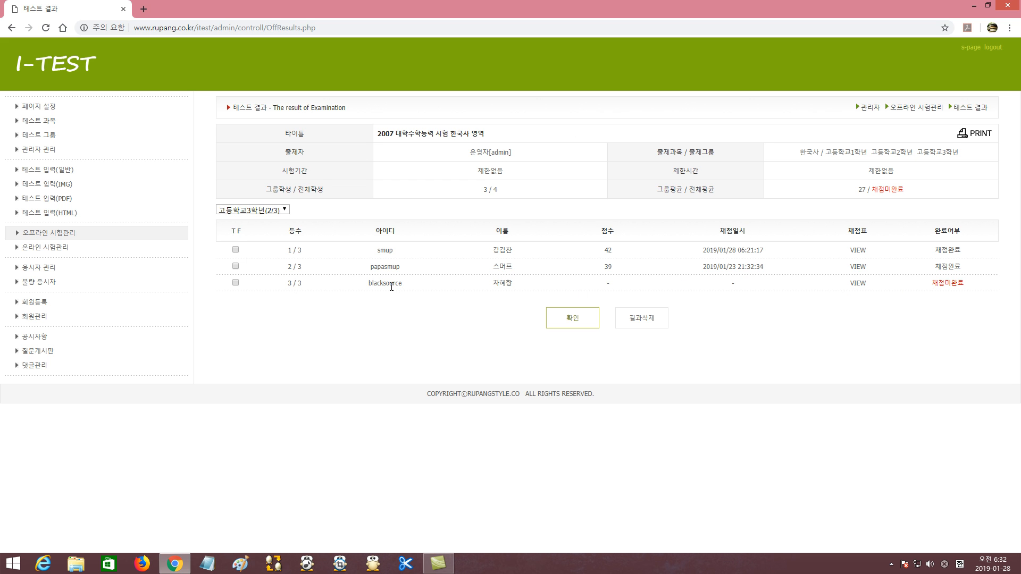
Open the marking sheet of the third listed student and bring the full answer table into view
left_click(857, 283)
left_click_drag(1017, 319, 1020, 409)
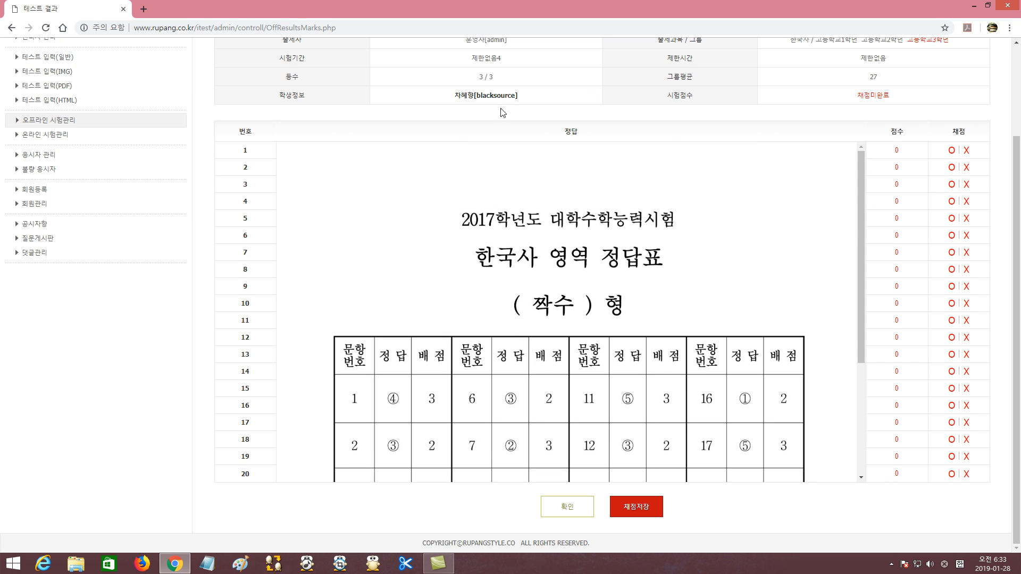
left_click_drag(458, 94, 536, 101)
left_click(537, 102)
scroll(860, 237, "down", 3)
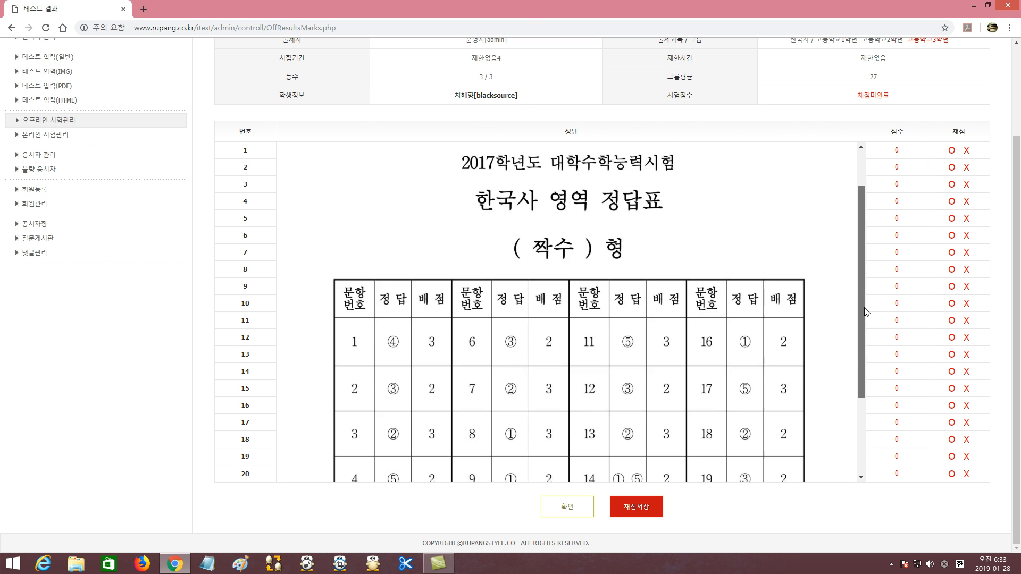
Mark all 20 questions as correct for this student and save the marking
left_click(952, 151)
left_click(952, 168)
left_click(952, 184)
left_click(952, 203)
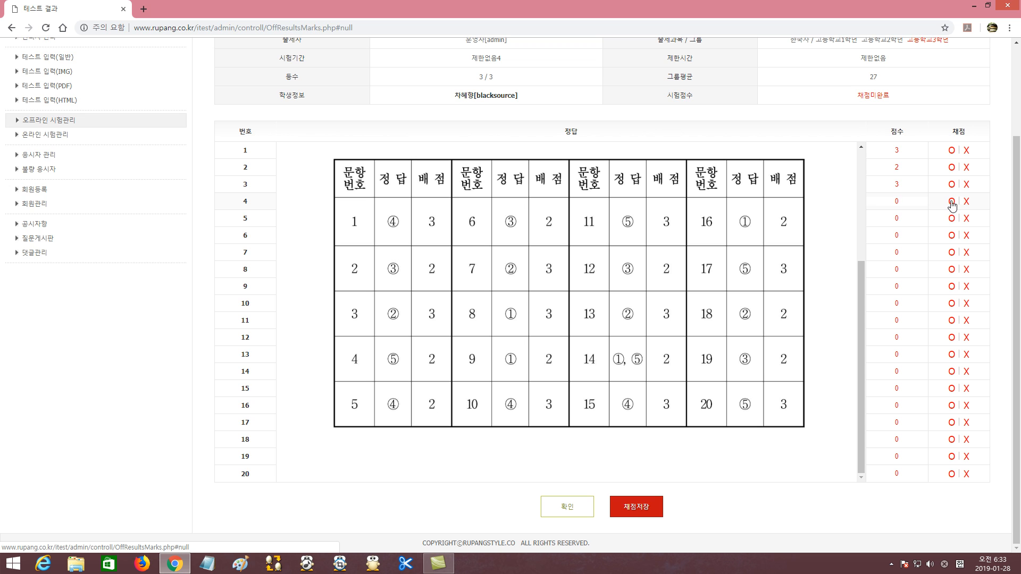
left_click(952, 219)
left_click(952, 236)
left_click(952, 253)
left_click(952, 270)
left_click(952, 287)
left_click(952, 304)
left_click(952, 321)
left_click(952, 338)
left_click(952, 355)
left_click(952, 372)
left_click(953, 389)
left_click(952, 406)
left_click(952, 423)
left_click(952, 440)
left_click(953, 457)
left_click(952, 475)
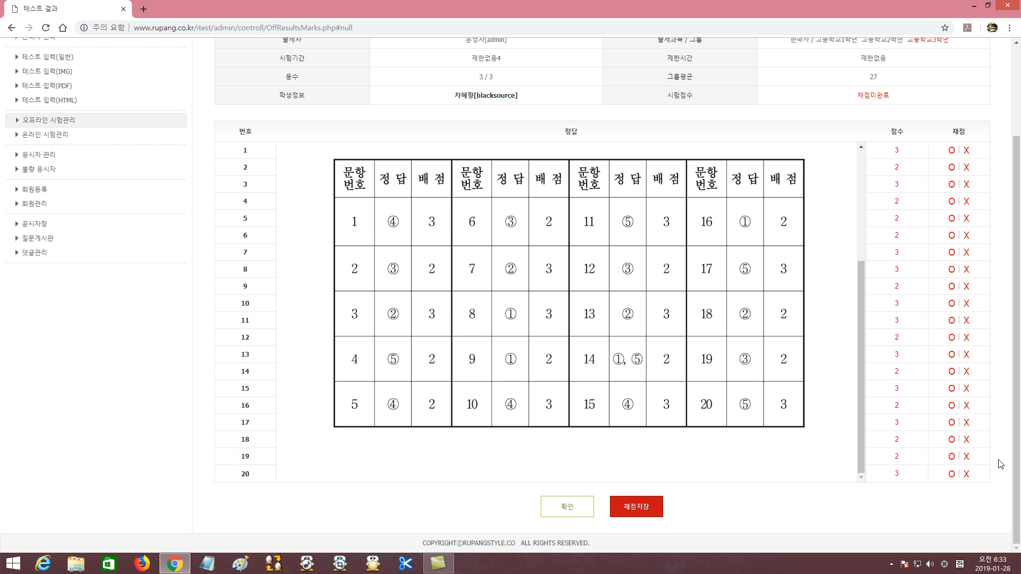
left_click(638, 512)
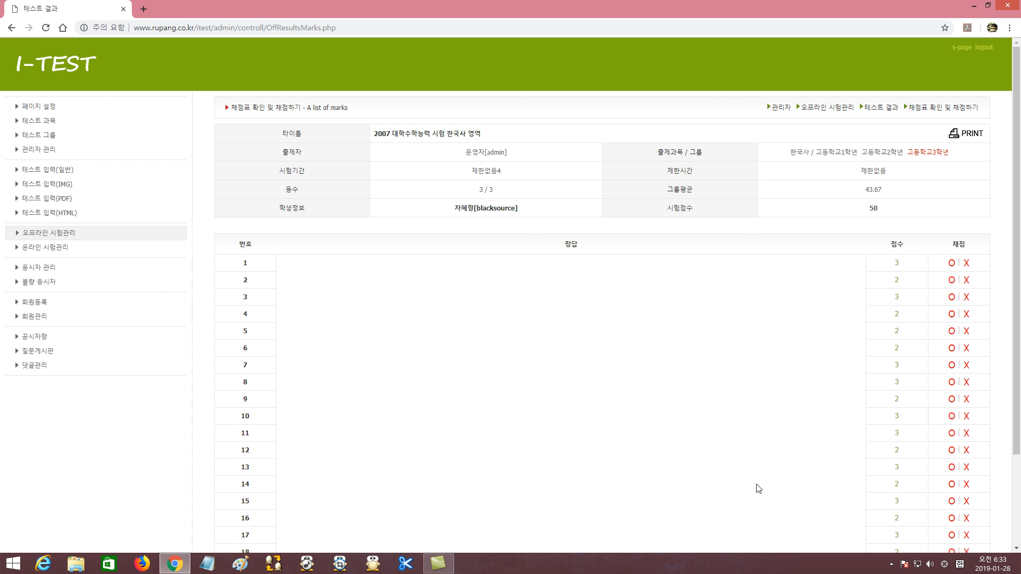
Return to the 고등학교3학년 results list and sort the students by rank
scroll(1019, 335, "down", 3)
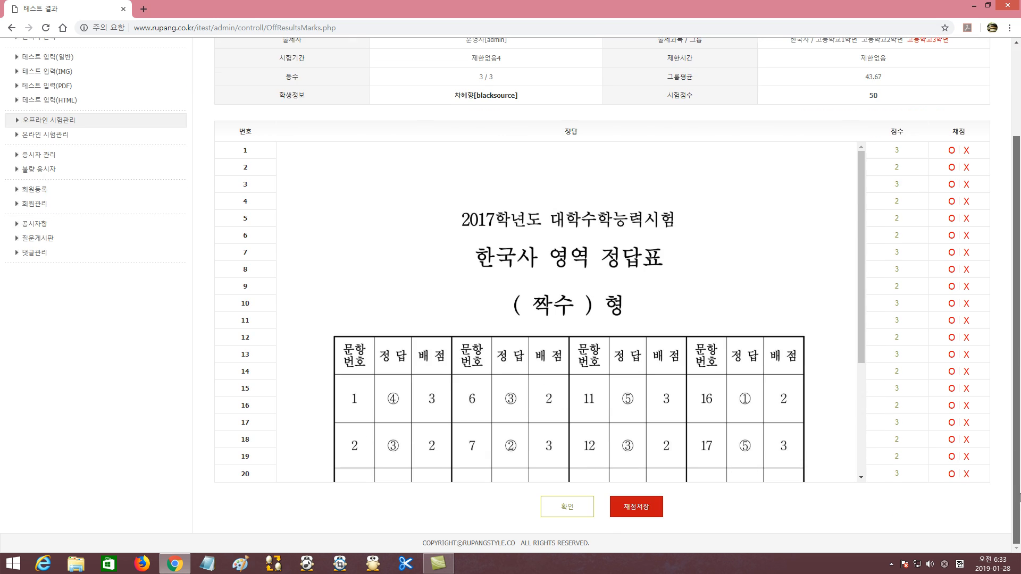
left_click(570, 513)
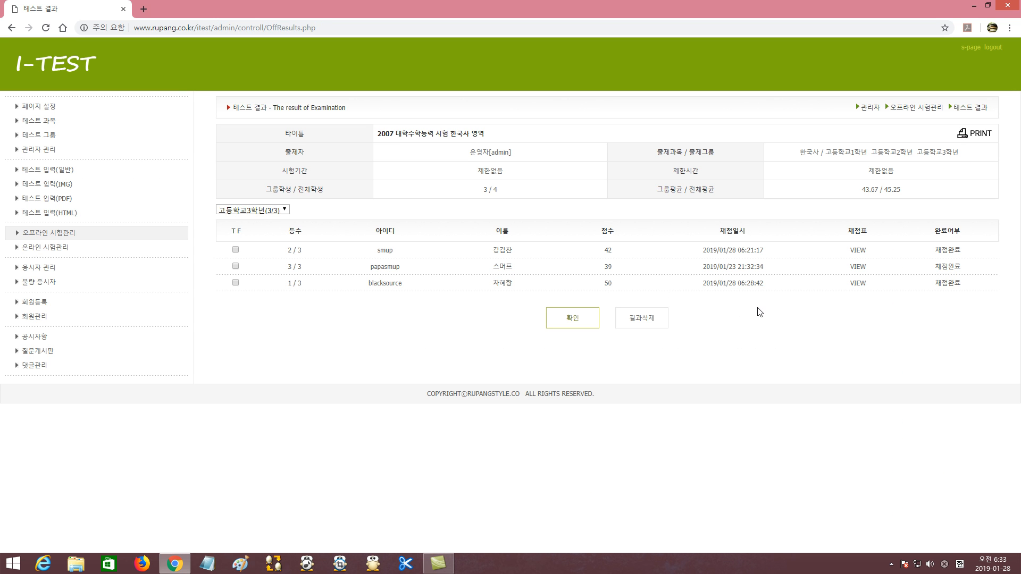
left_click(294, 231)
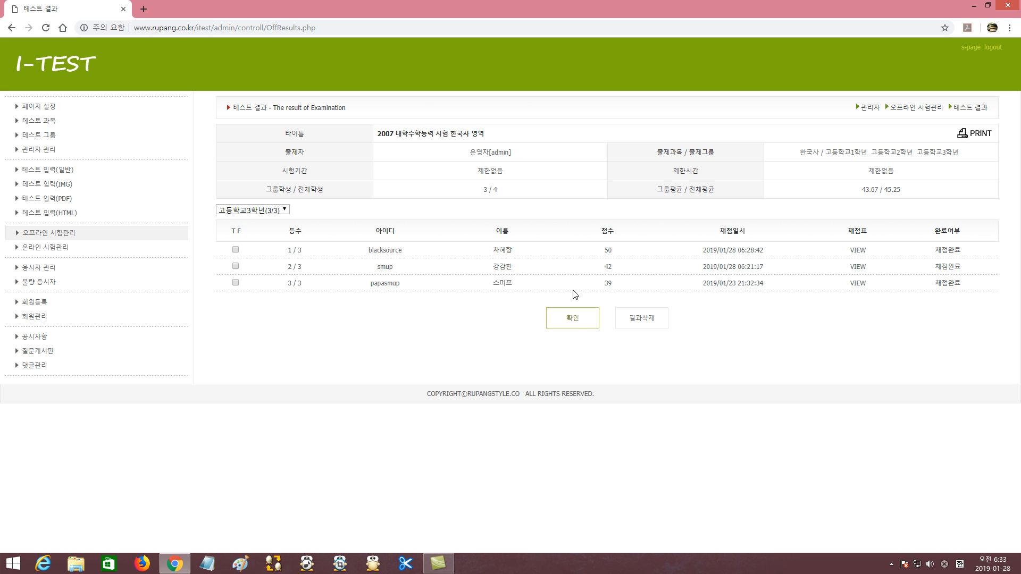
Return to the offline test list and examine the question count, examinee, total score and average columns
left_click(575, 322)
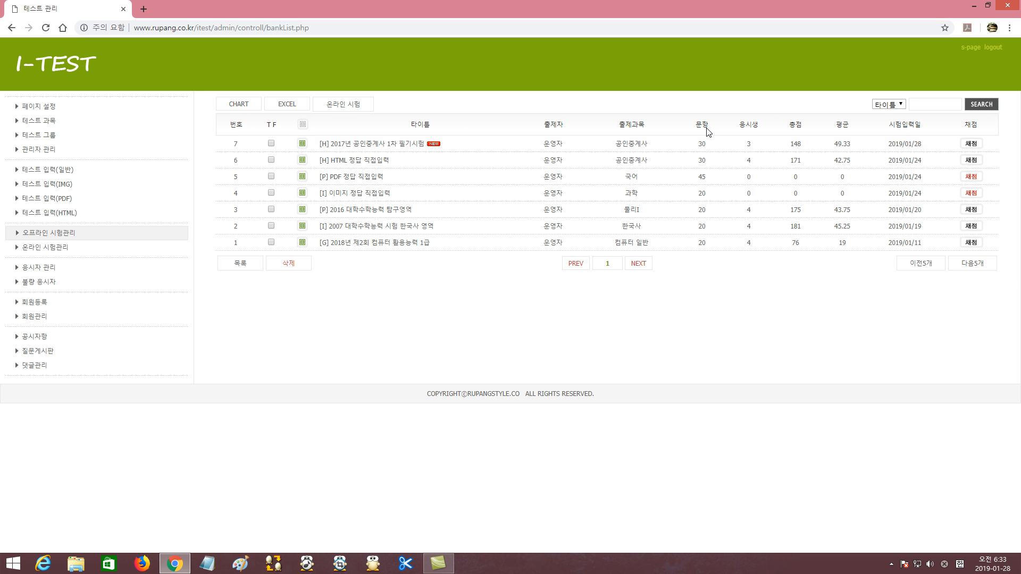
left_click(700, 148)
left_click_drag(741, 124, 758, 126)
left_click(749, 143)
left_click(749, 142)
left_click_drag(741, 126, 759, 124)
left_click(759, 126)
left_click_drag(741, 126, 801, 124)
left_click(795, 133)
left_click(801, 139)
left_click_drag(791, 145, 855, 145)
left_click(811, 271)
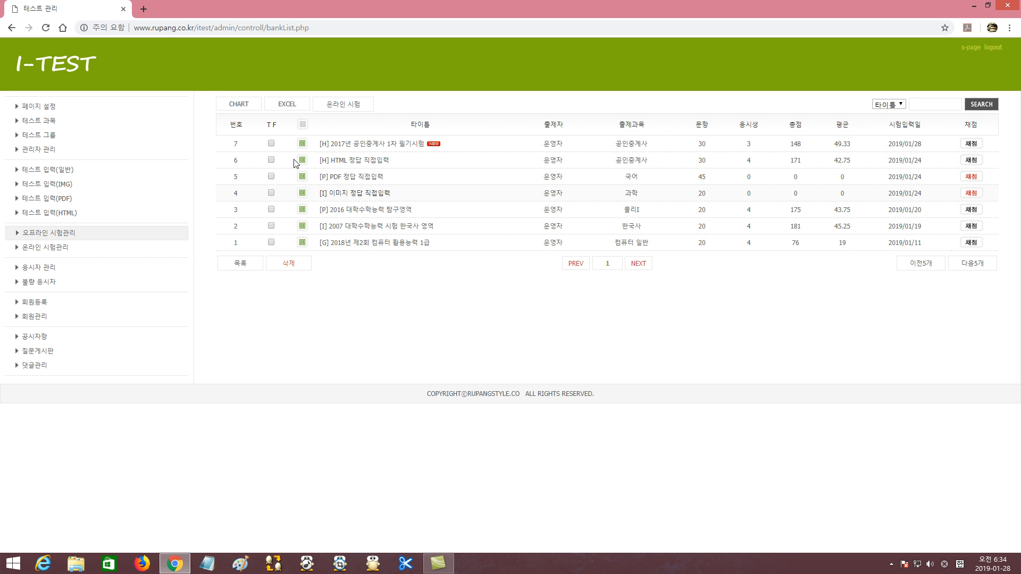
Open the score chart by subject and examine the 공인중계사 entry's examinee count, total and average
left_click(242, 109)
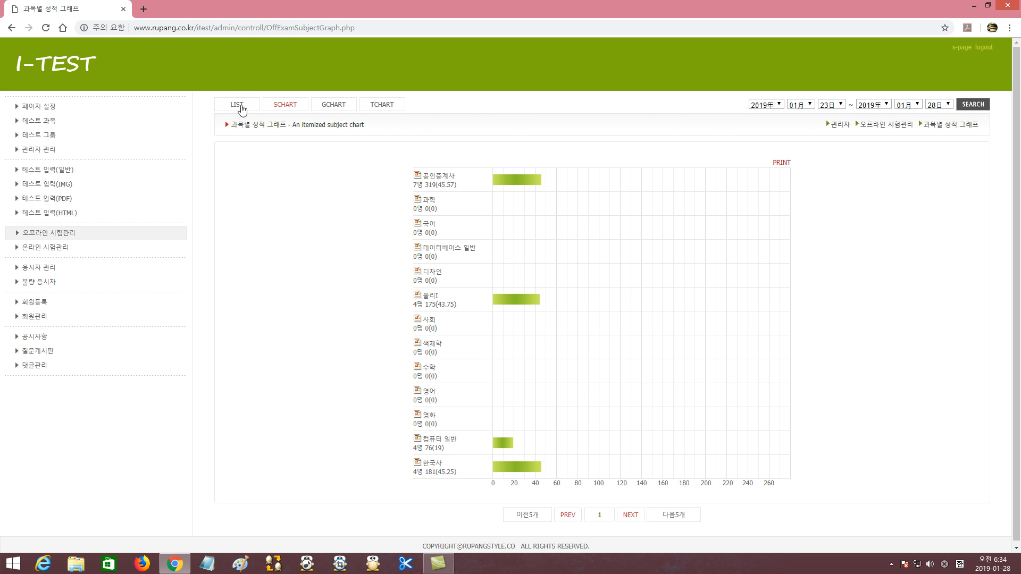
mouse_move(279, 105)
left_click_drag(426, 175, 454, 175)
left_click_drag(425, 296, 442, 297)
left_click_drag(426, 439, 449, 467)
left_click(453, 467)
double_click(435, 185)
left_click_drag(438, 185, 456, 186)
left_click(468, 191)
mouse_move(425, 176)
left_mouse_down()
mouse_move(454, 176)
mouse_move(419, 185)
left_mouse_up()
left_click_drag(438, 185, 441, 185)
left_click(453, 195)
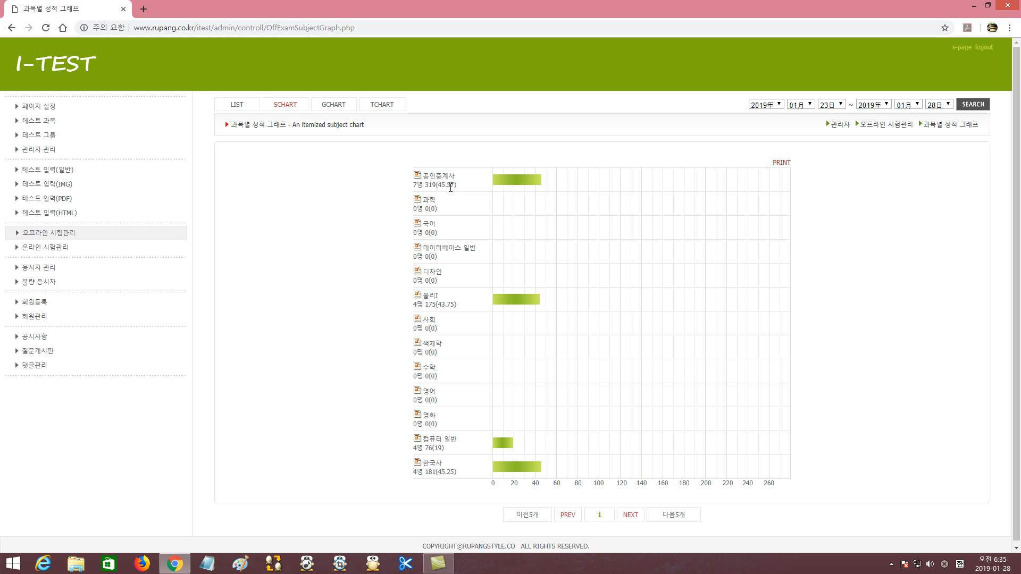
Examine the 물리I entry's figures and the start and end dates of the subject chart's search period
double_click(436, 295)
left_click(456, 299)
left_click_drag(413, 304, 452, 304)
left_click(474, 310)
left_click(766, 105)
left_click(800, 105)
left_click(832, 105)
left_click(874, 105)
left_click(907, 105)
left_click(938, 105)
Open the printable version of the subject chart and enlarge its print preview to inspect the layout
left_click(782, 164)
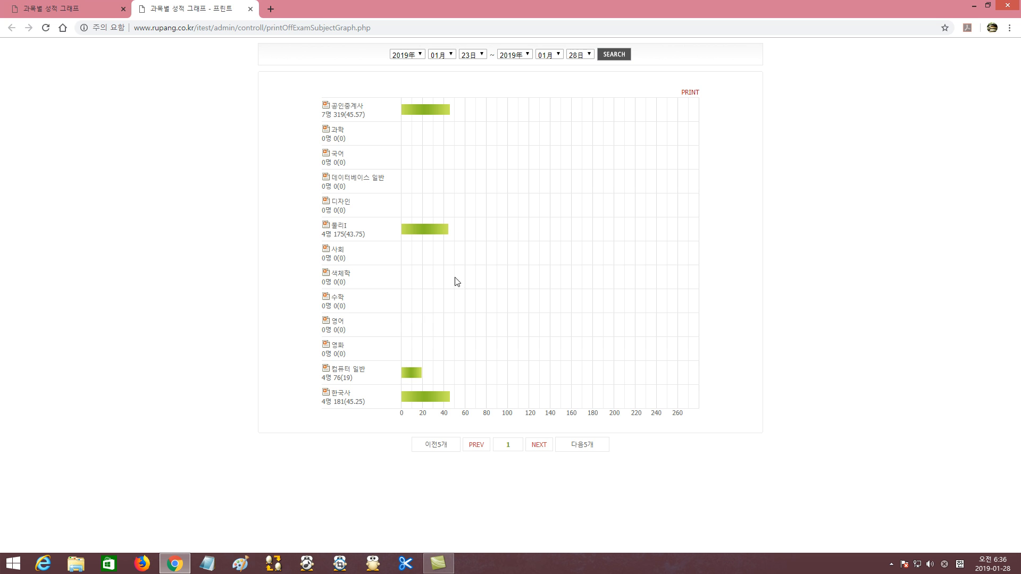
left_click(693, 94)
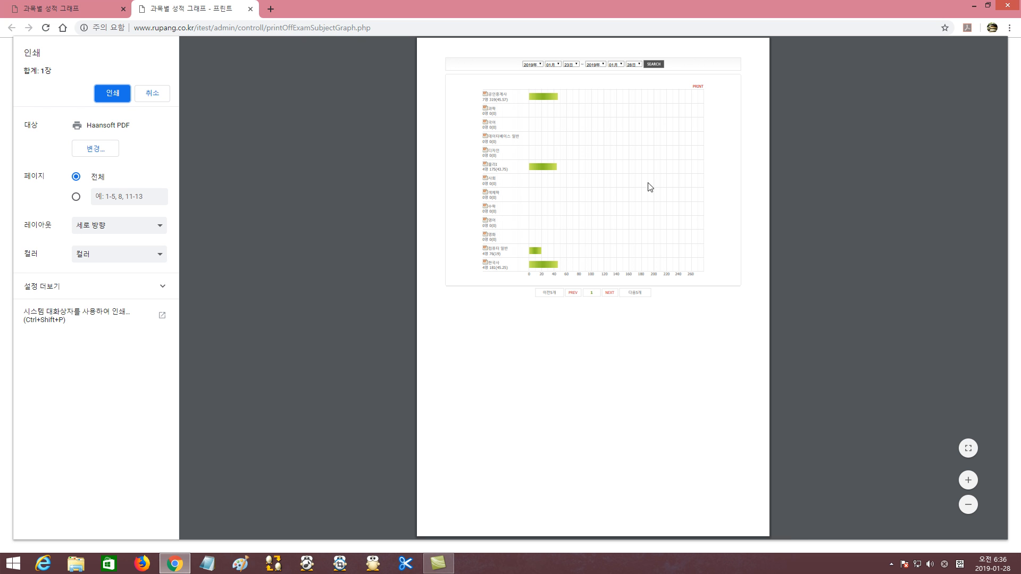
left_click(968, 480)
left_click(968, 480)
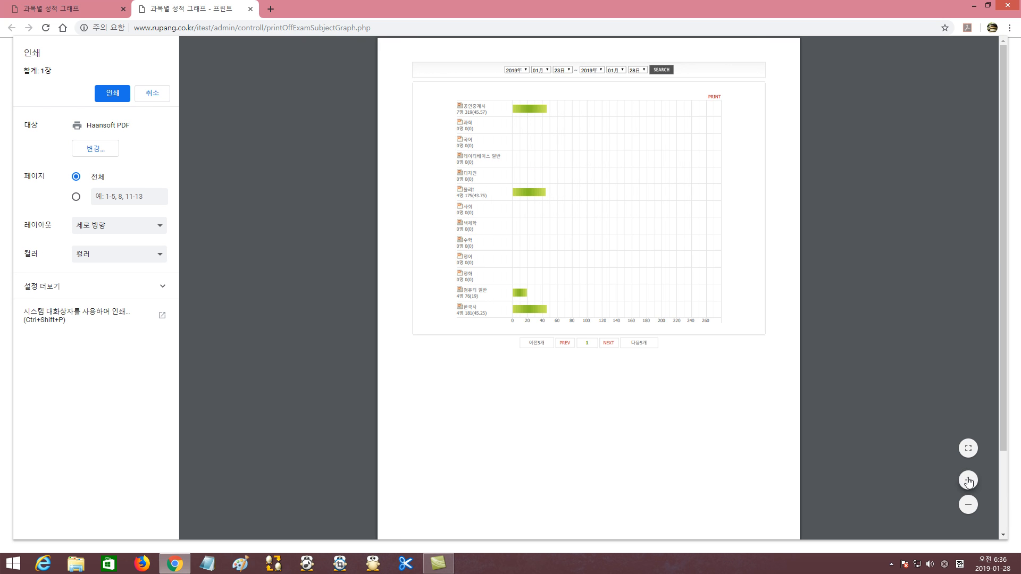
left_click(968, 480)
left_click(968, 481)
left_click(968, 481)
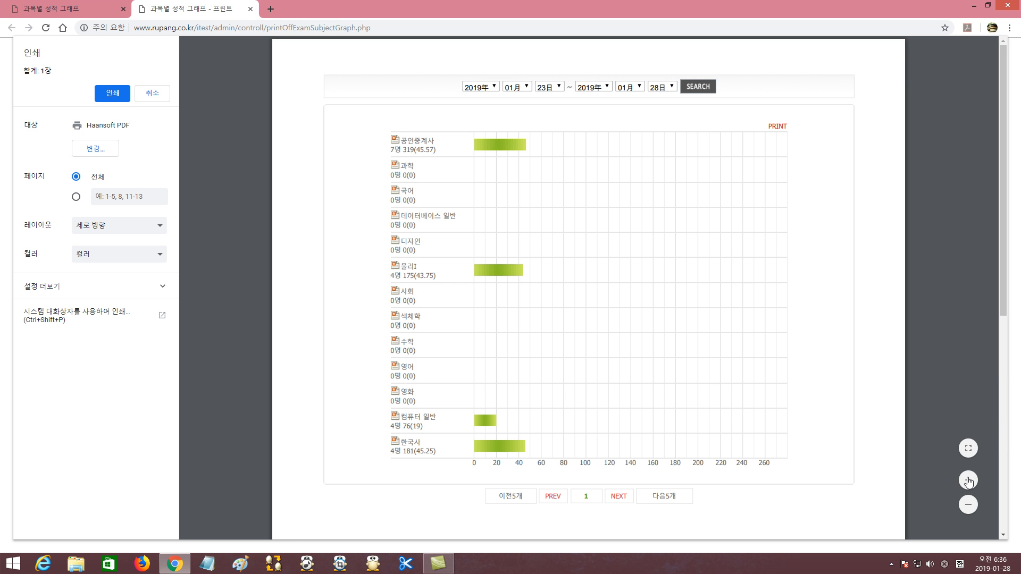
Compare the print preview without and with background graphics, and close the printable subject chart
left_click(109, 296)
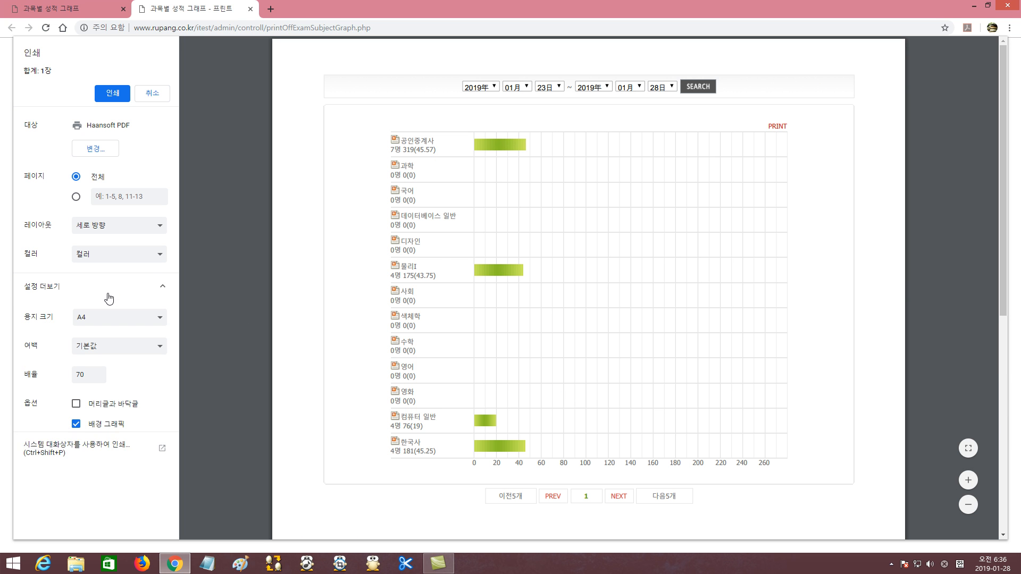
left_click(105, 429)
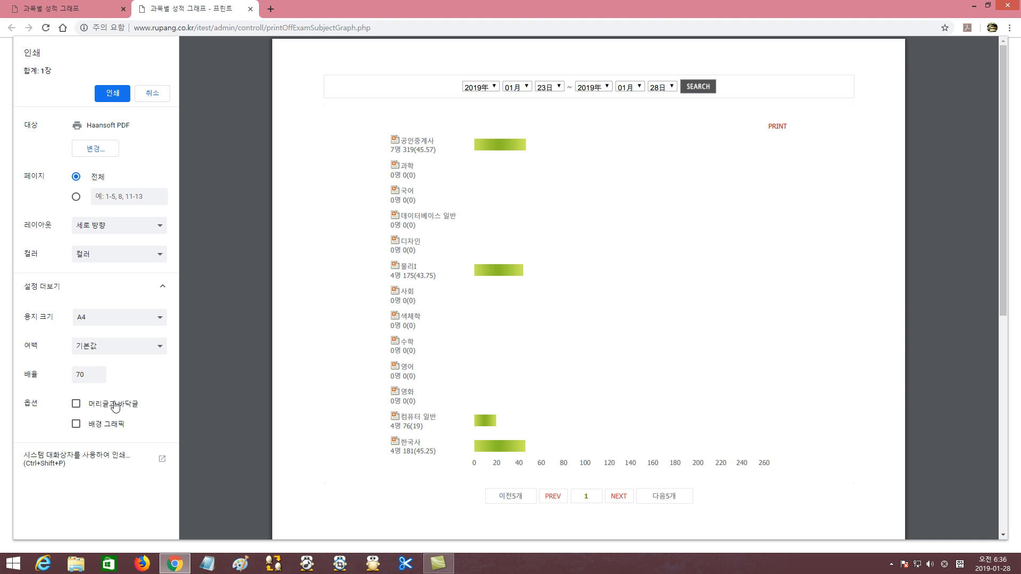
left_click(100, 429)
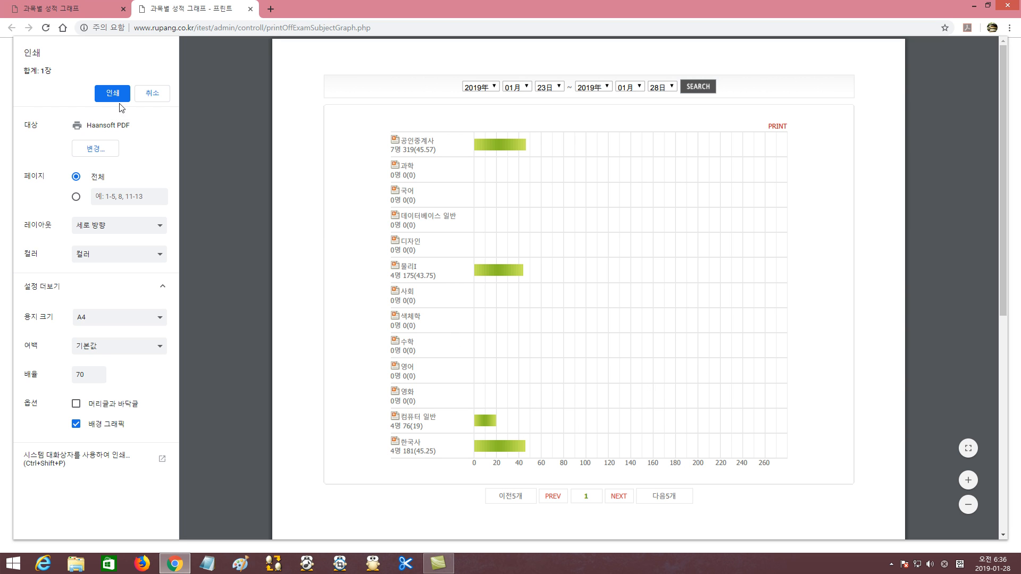
left_click(250, 9)
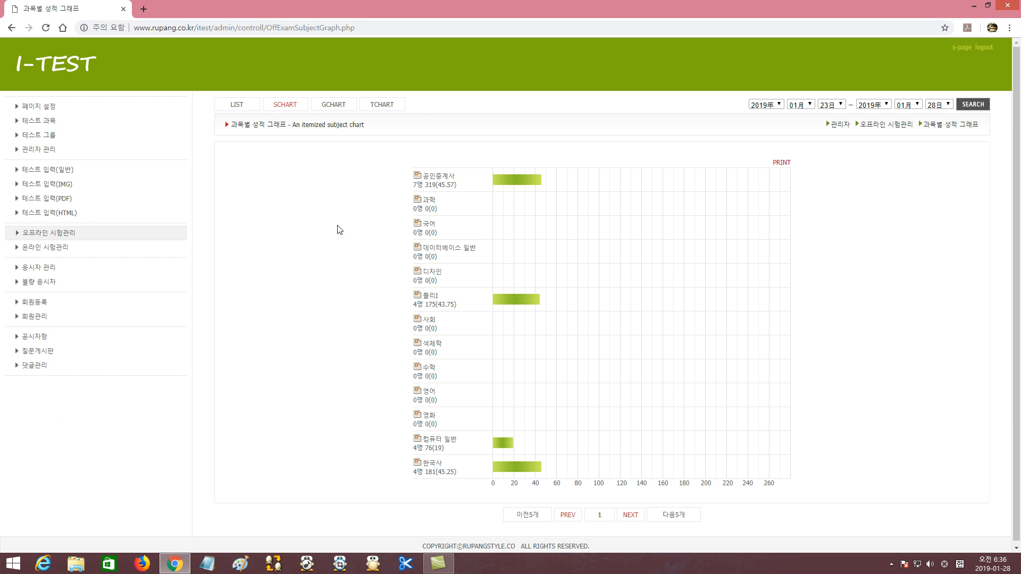
Open the score chart by group and examine the 고등학교2학년 and 고등학교3학년 entries' examinee counts, totals and averages
mouse_move(338, 112)
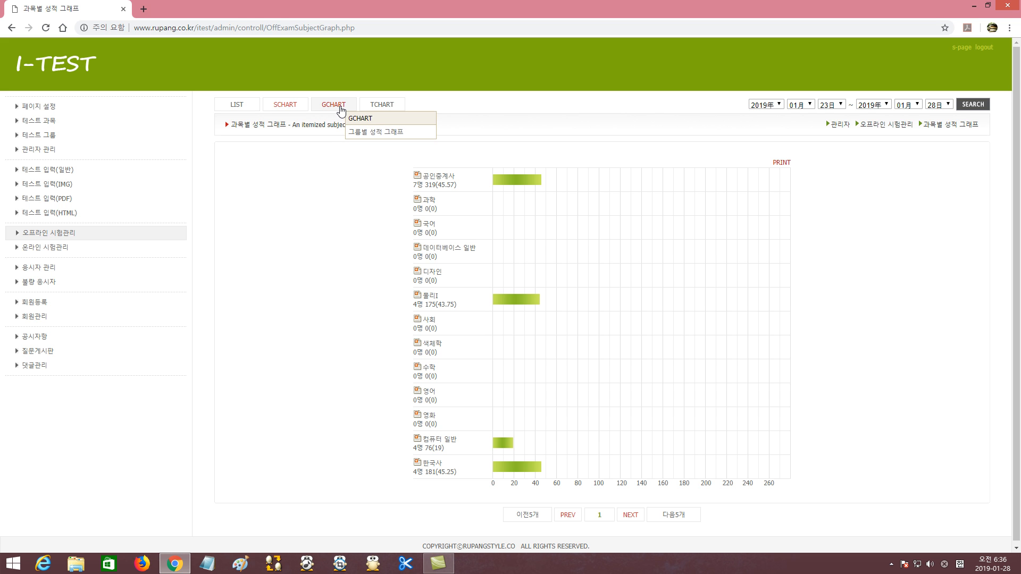
left_click(341, 111)
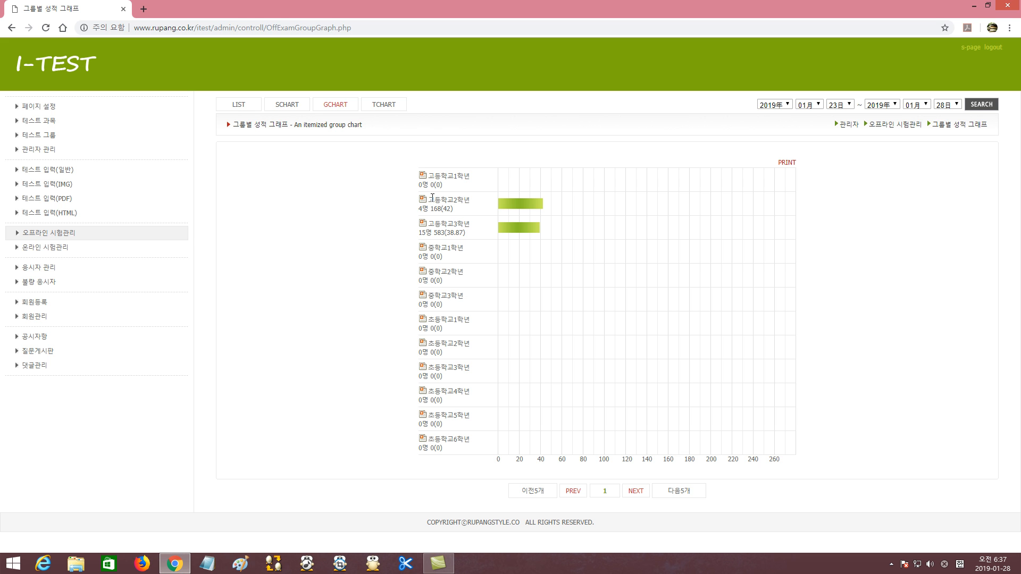
mouse_move(429, 200)
left_mouse_down()
mouse_move(477, 202)
mouse_move(428, 208)
left_mouse_up()
left_click(476, 204)
left_click(455, 212)
left_click_drag(426, 208, 429, 208)
double_click(434, 209)
left_click(445, 209)
left_click(448, 232)
left_click_drag(431, 224, 470, 224)
left_click(461, 228)
left_click_drag(420, 231, 442, 233)
left_click_drag(448, 232, 464, 232)
left_click(502, 267)
Look over the start and end date choices of the group chart's search period
left_click(782, 105)
left_click(812, 107)
left_click(850, 106)
left_click(891, 106)
left_click(914, 106)
left_click(946, 106)
left_click(863, 157)
Open the printable group chart, check its additional settings in the print preview, and close it
left_click(786, 163)
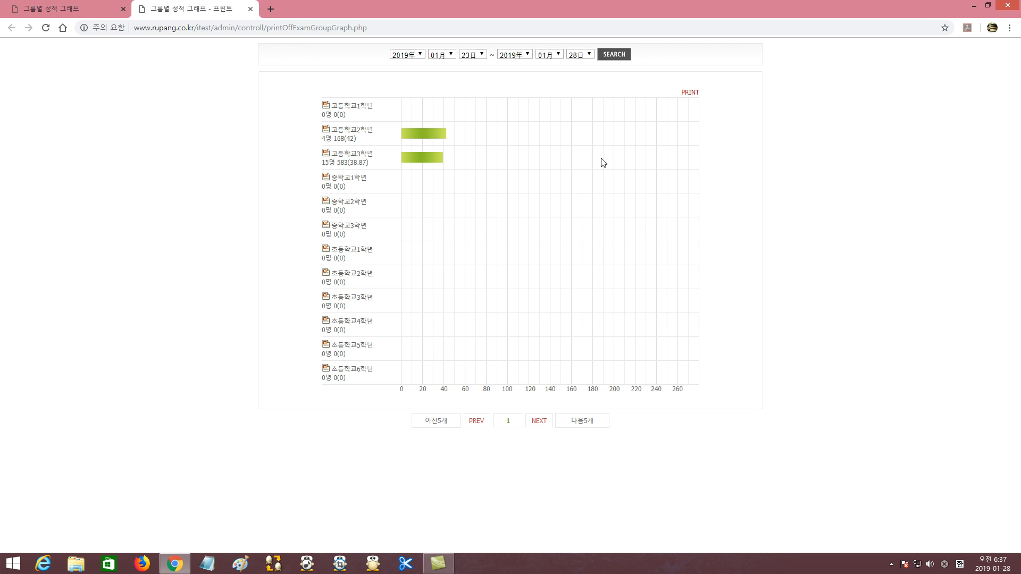
left_click(690, 92)
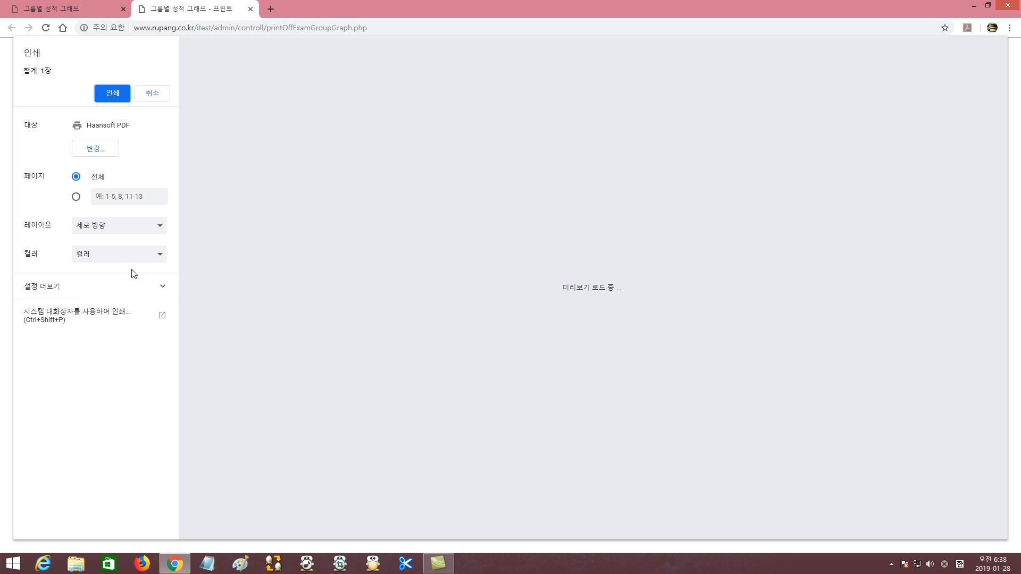
left_click(75, 289)
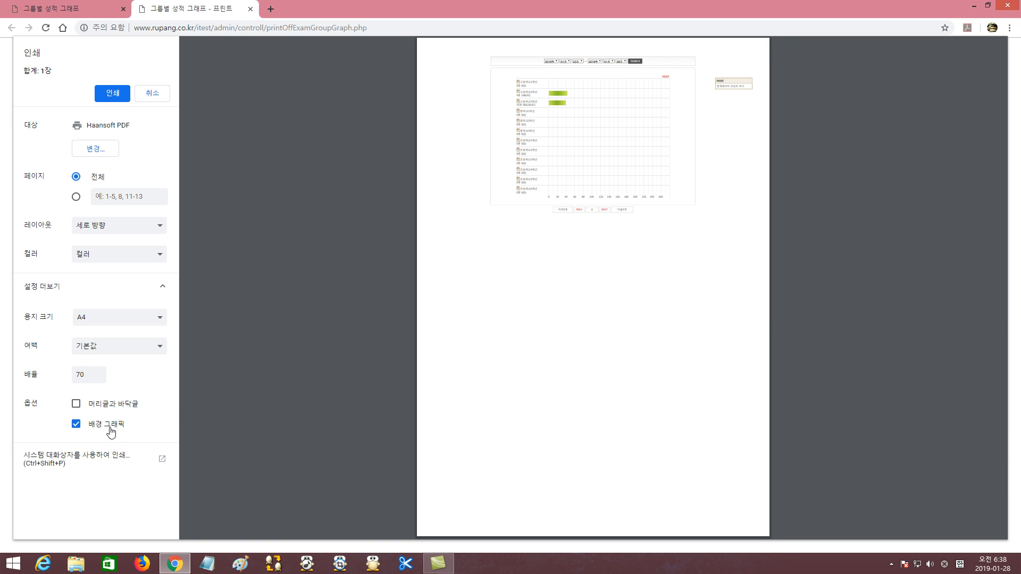
left_click(250, 9)
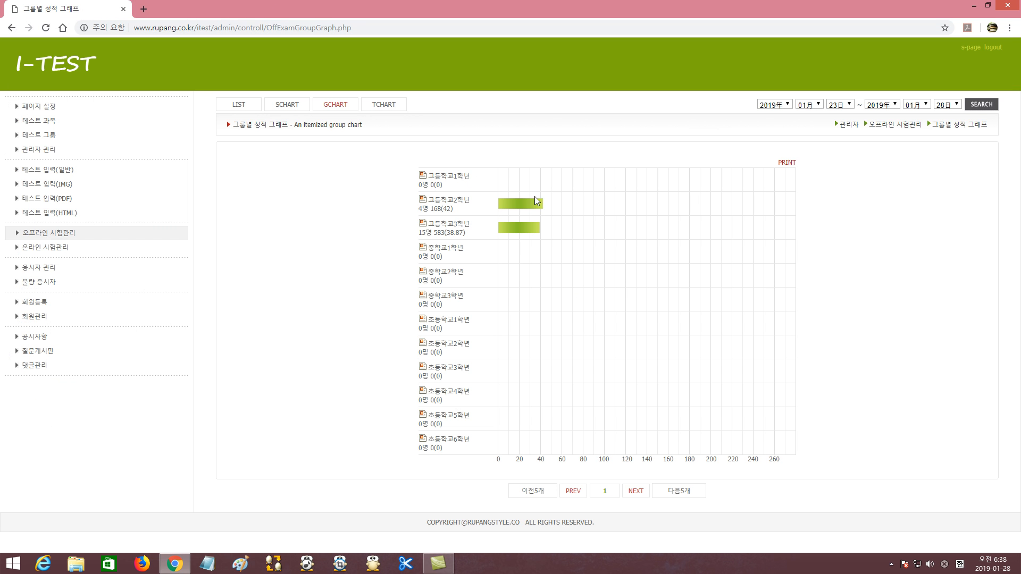
Open the score chart by test and examine the HTML 정답 직접입력 and 2017년 공인중계사 1차 필기시험 entries' examinee counts and scores
mouse_move(383, 105)
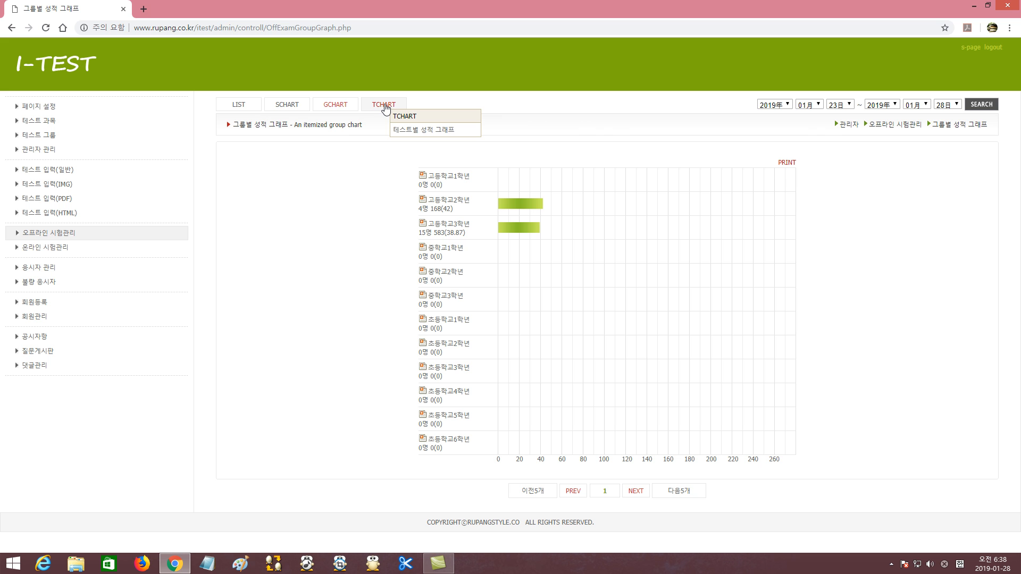
left_click(384, 105)
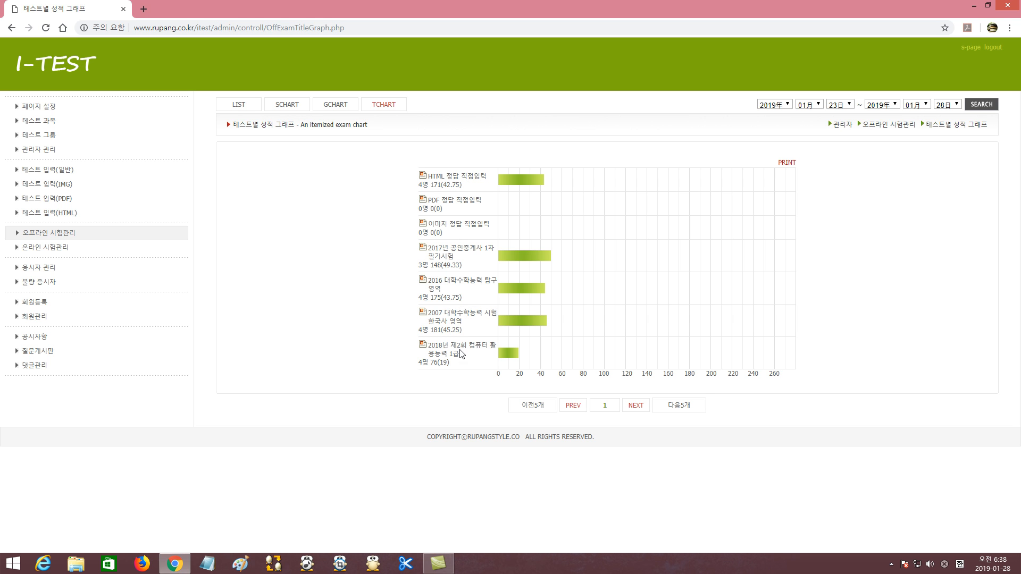
left_click_drag(431, 176, 486, 177)
left_click(444, 200)
triple_click(474, 202)
left_click_drag(419, 174, 455, 185)
left_click(461, 185)
left_click_drag(444, 185, 461, 184)
left_click(438, 197)
triple_click(420, 184)
left_click(428, 185)
left_click_drag(430, 247, 493, 258)
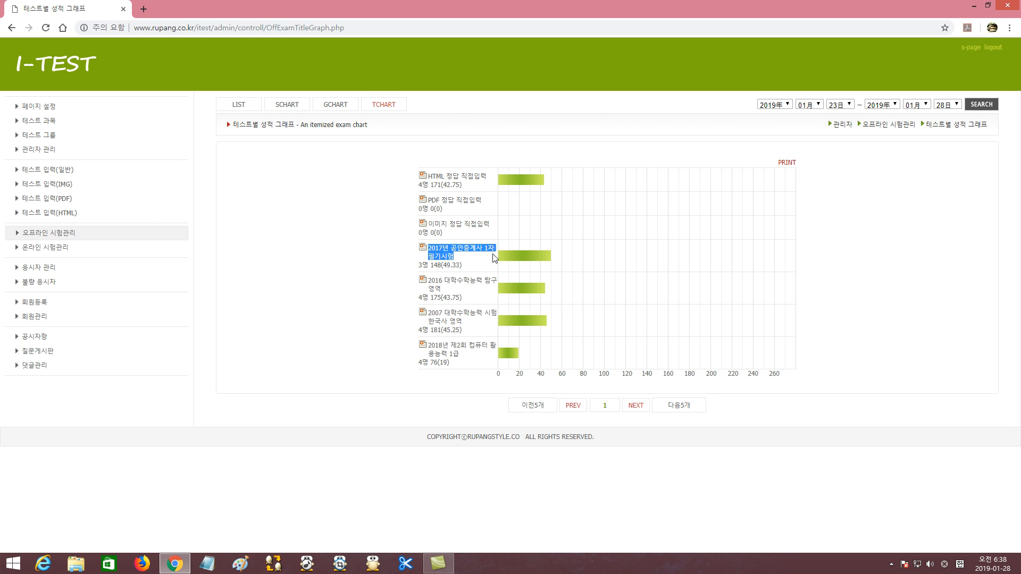
double_click(420, 265)
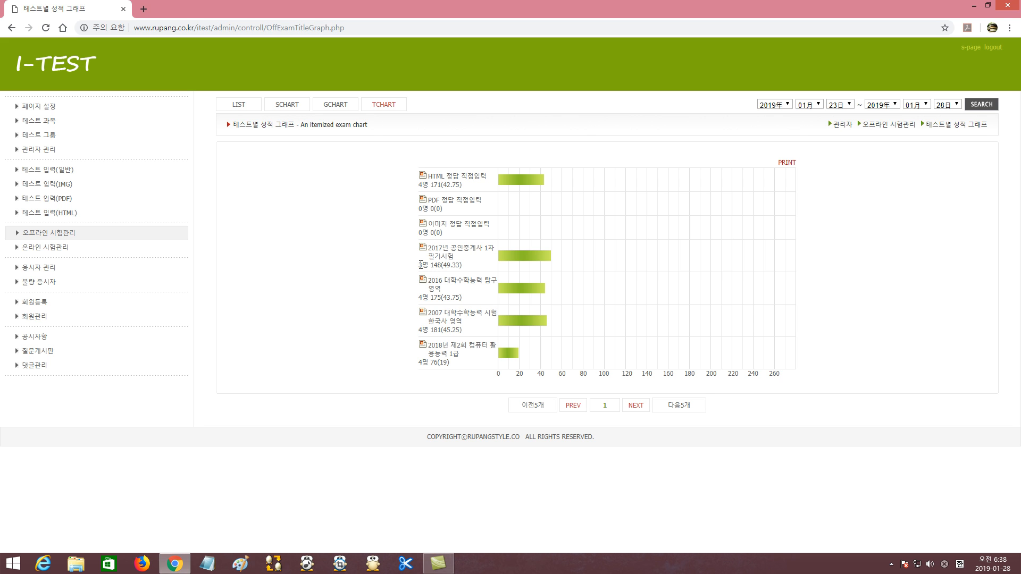
left_click_drag(432, 264, 441, 265)
left_click(446, 265)
left_click(596, 297)
Open and close the printable test chart, and look over the date choices of the test chart's search period
left_click(788, 163)
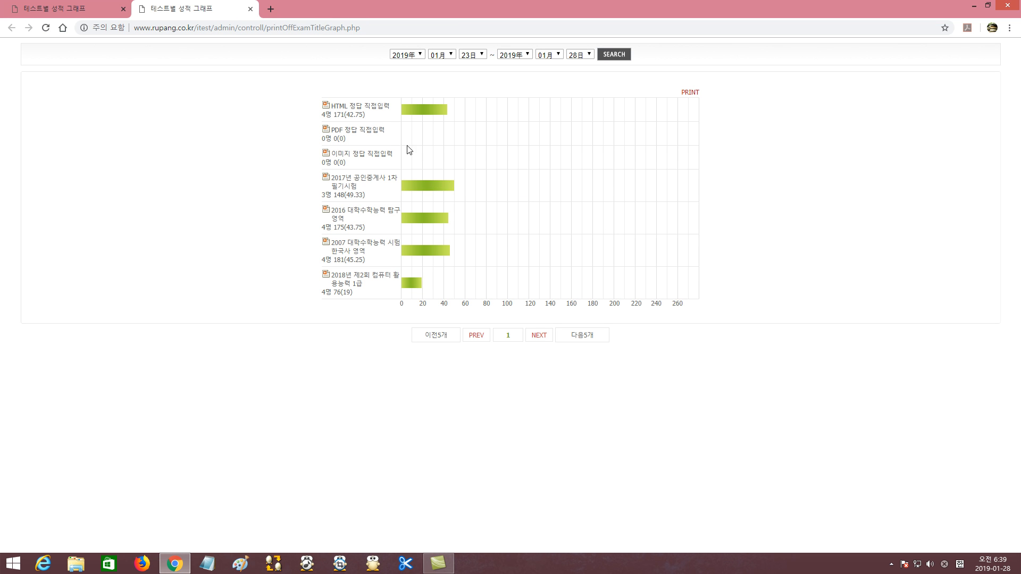
left_click(250, 9)
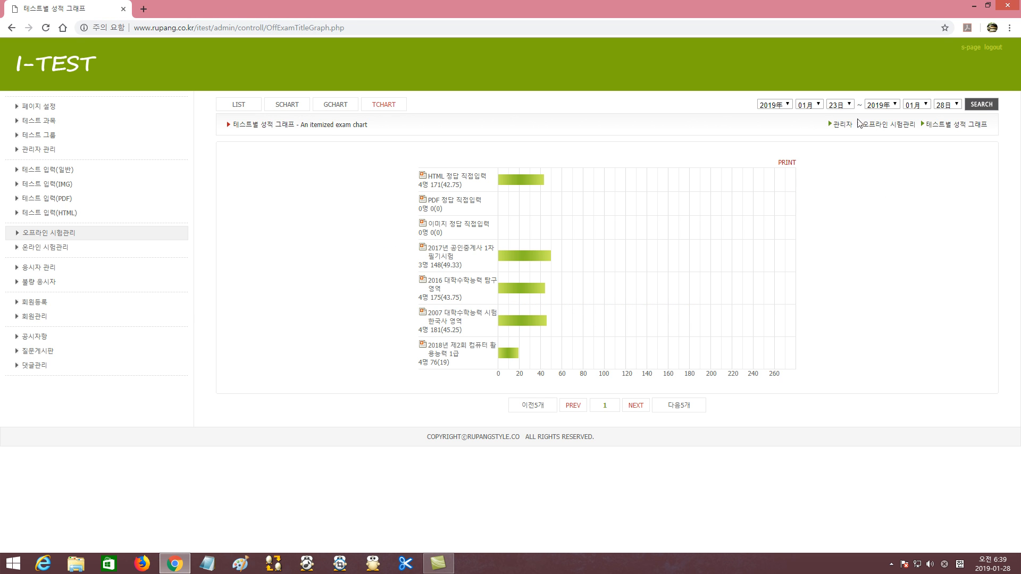
left_click(809, 104)
left_click(879, 102)
left_click(878, 101)
left_click(834, 320)
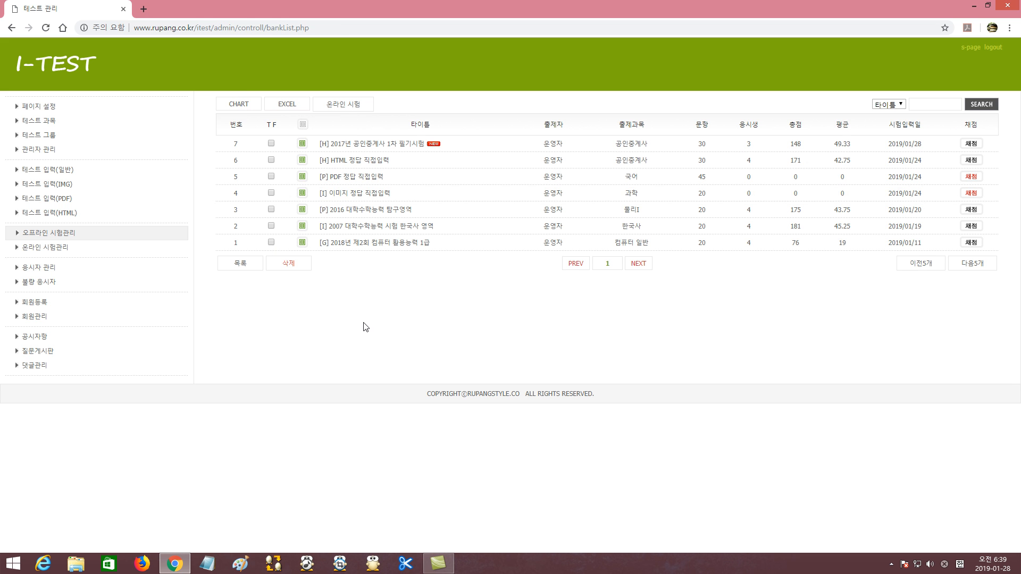
Go through the subject, group and test score charts from the offline test list once more, and return to the list
left_click(238, 106)
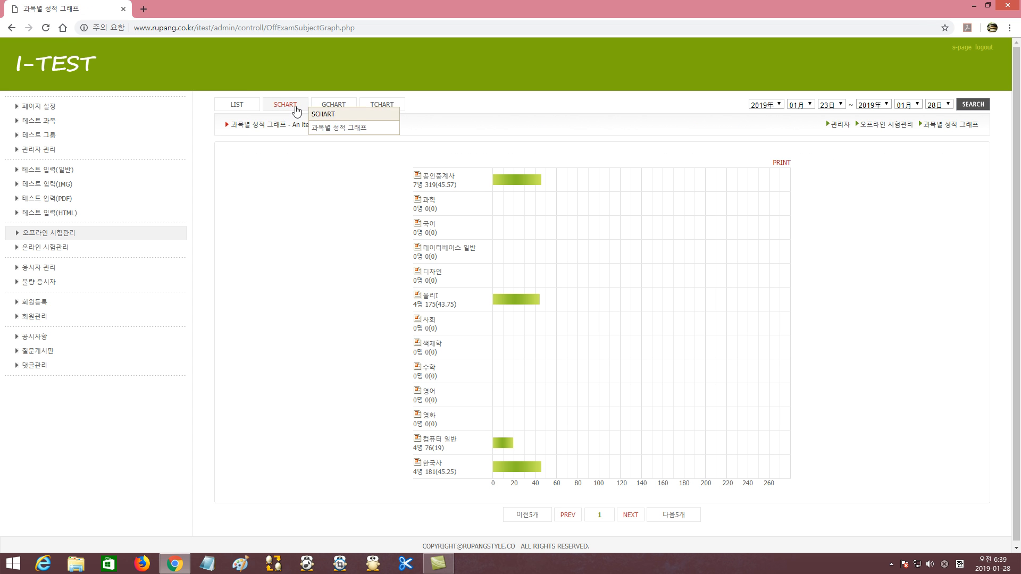
left_click(329, 107)
left_click(381, 106)
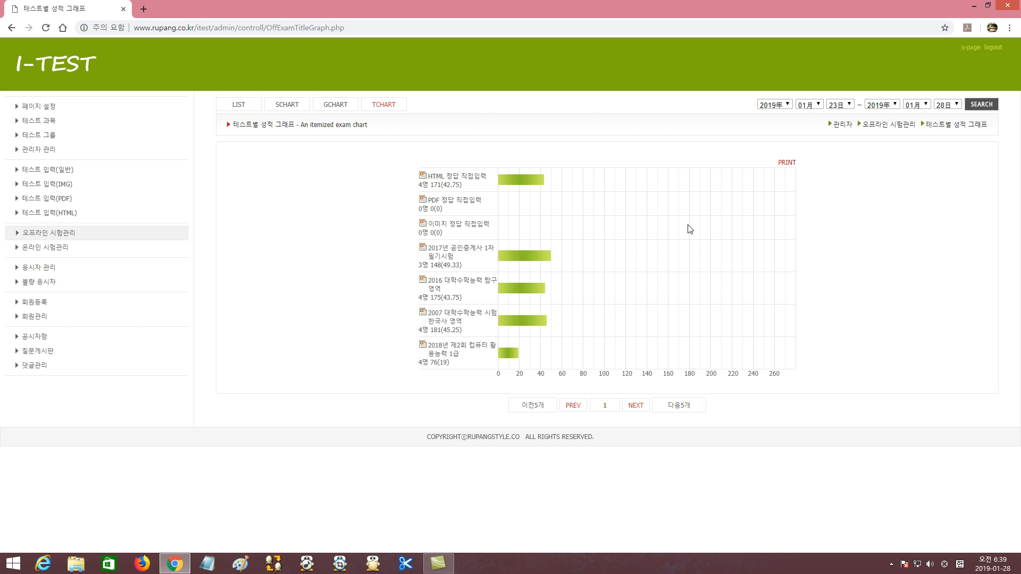
left_click(237, 104)
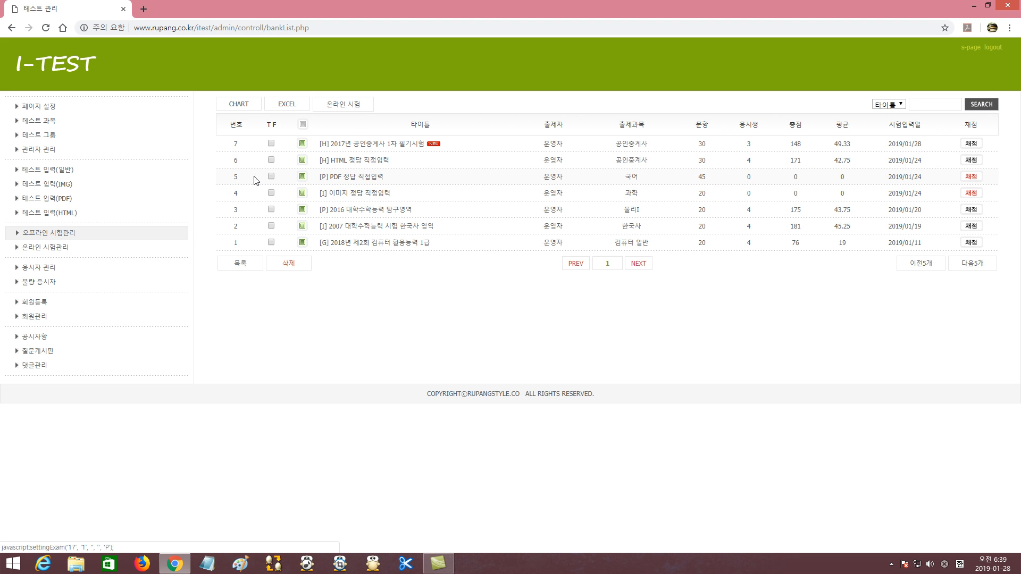
Download an Excel file of the results of all offline tests except PDF 정답 직접입력 and 이미지 정답 직접입력
left_click(271, 193)
left_click(271, 127)
left_click(271, 178)
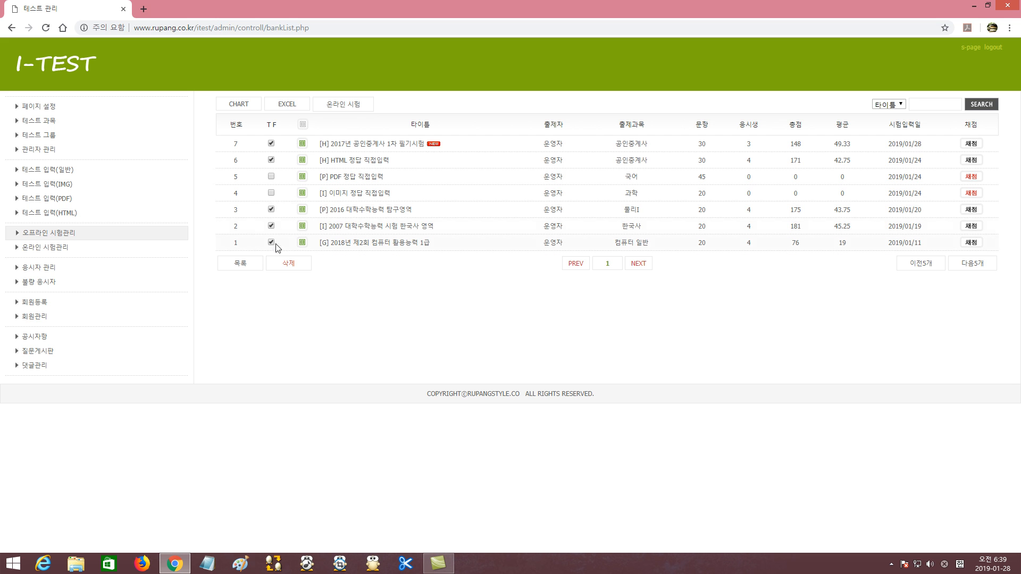
left_click(292, 109)
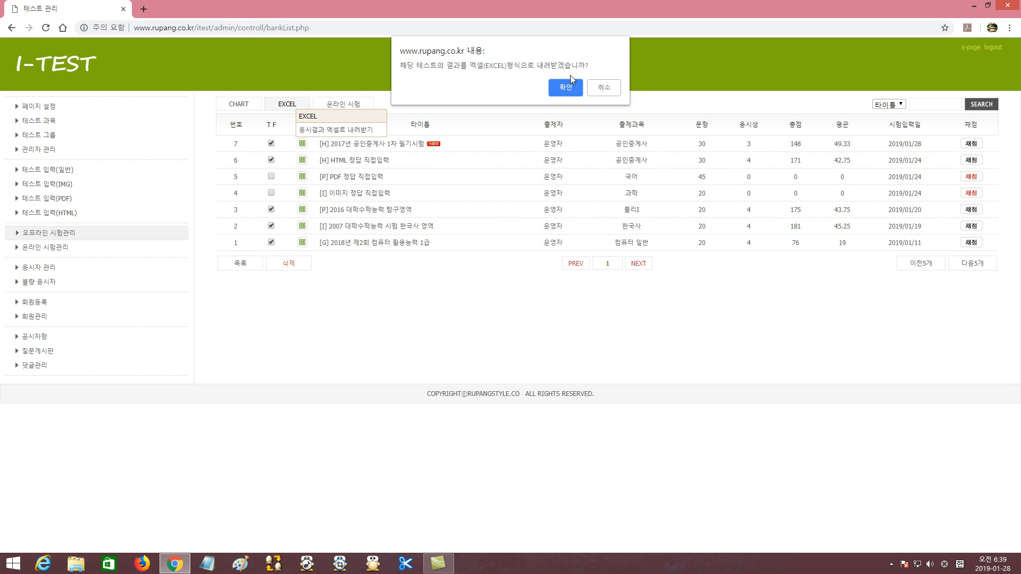
left_click(565, 88)
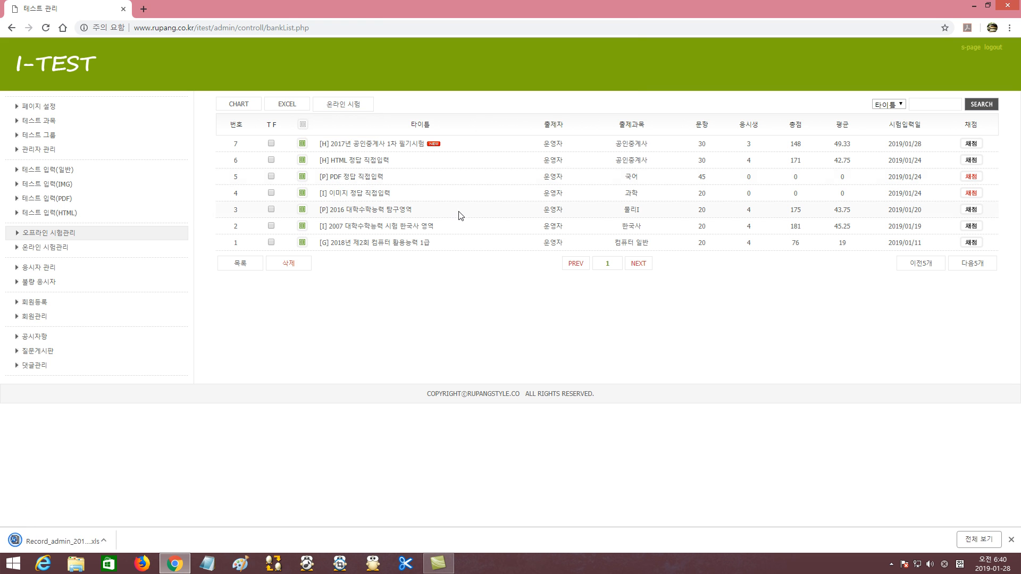
Open the downloaded results file and examine the HTML 정답 직접입력 test's author, subject, examinee count and overall average
left_click(81, 542)
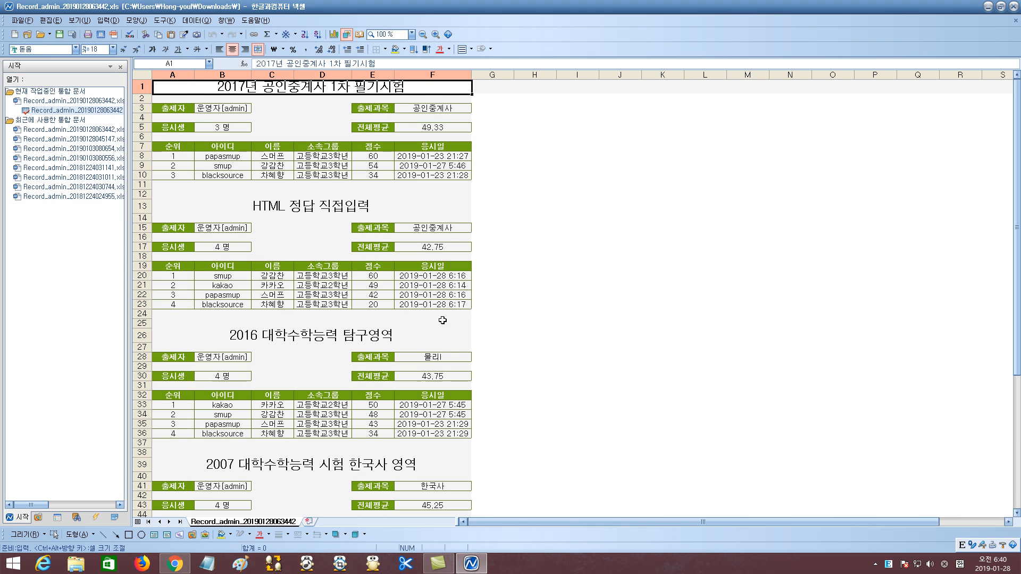
mouse_move(1017, 183)
left_mouse_down()
mouse_move(1017, 362)
mouse_move(1018, 188)
left_mouse_up()
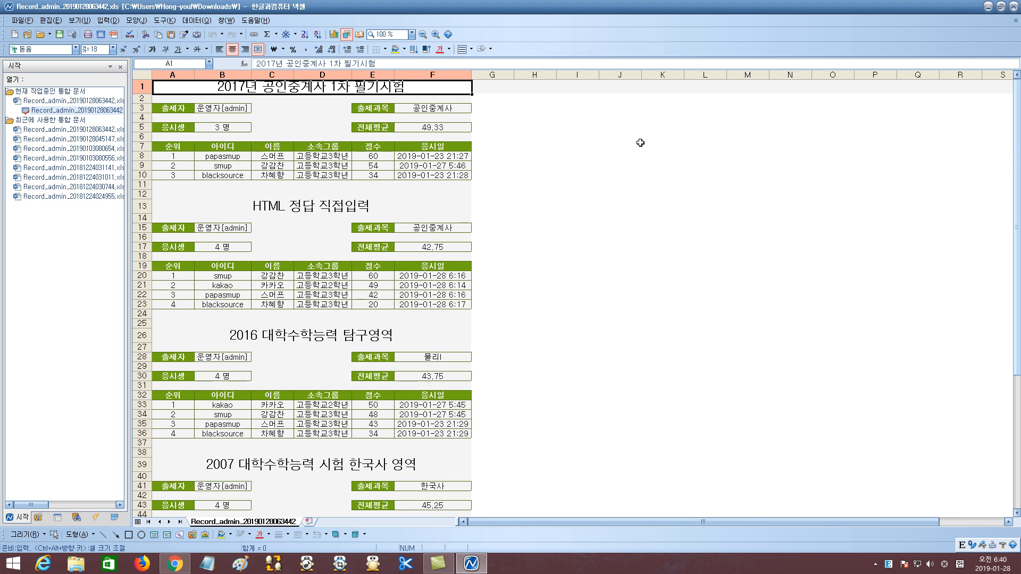
left_click(310, 207)
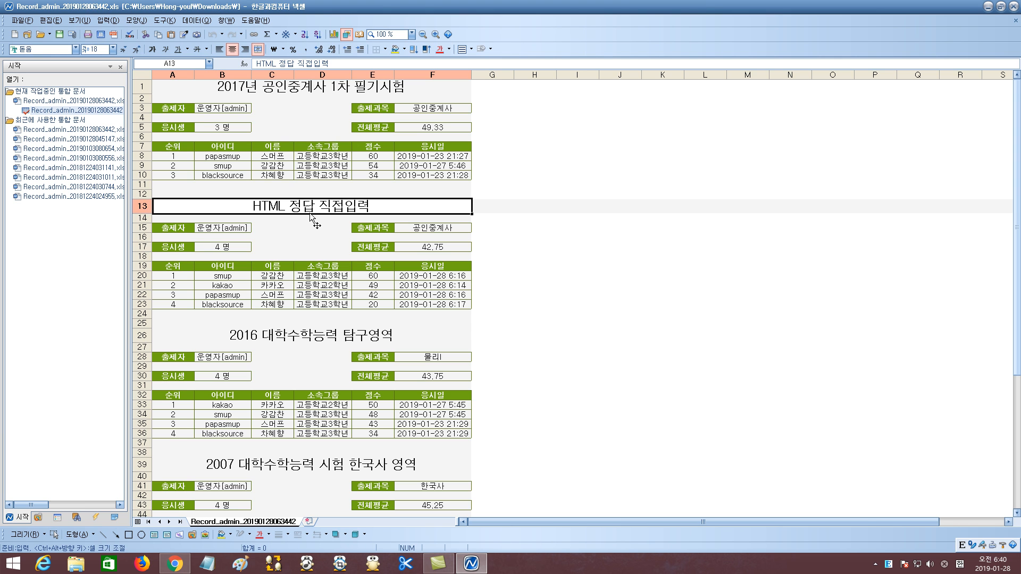
left_click(209, 232)
left_click(398, 229)
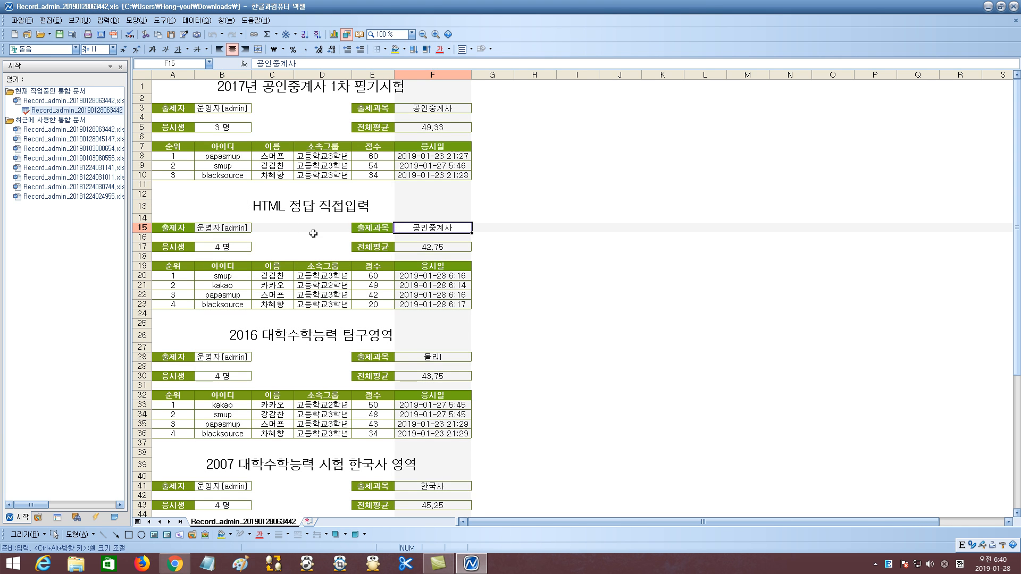
left_click(226, 247)
left_click(424, 247)
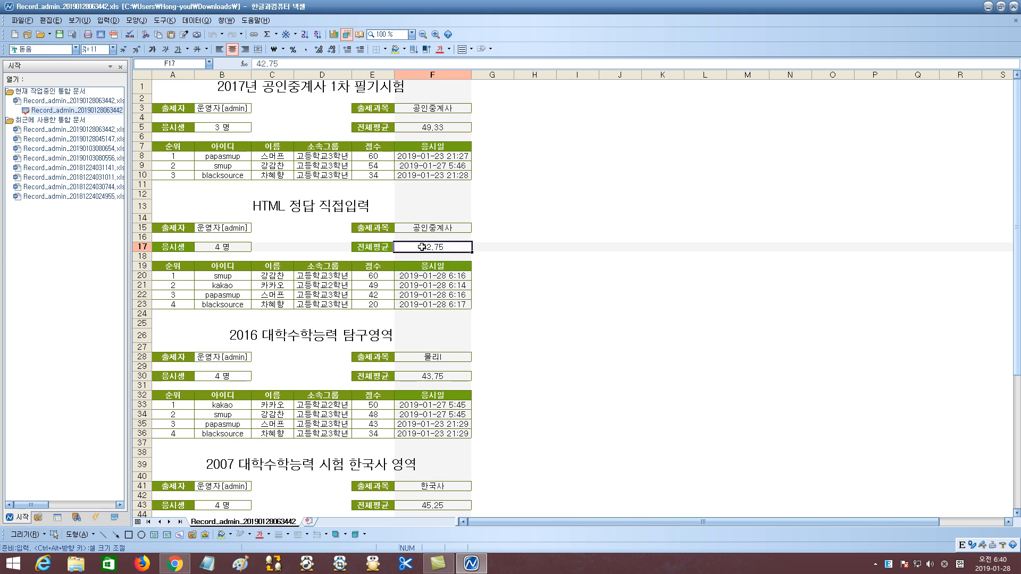
Examine the HTML 정답 직접입력 ranking rows, including the first-ranked examinee's ID, name, group, score and test date
left_click(180, 277)
left_click(176, 287)
left_click(176, 295)
left_click(175, 304)
left_click(224, 276)
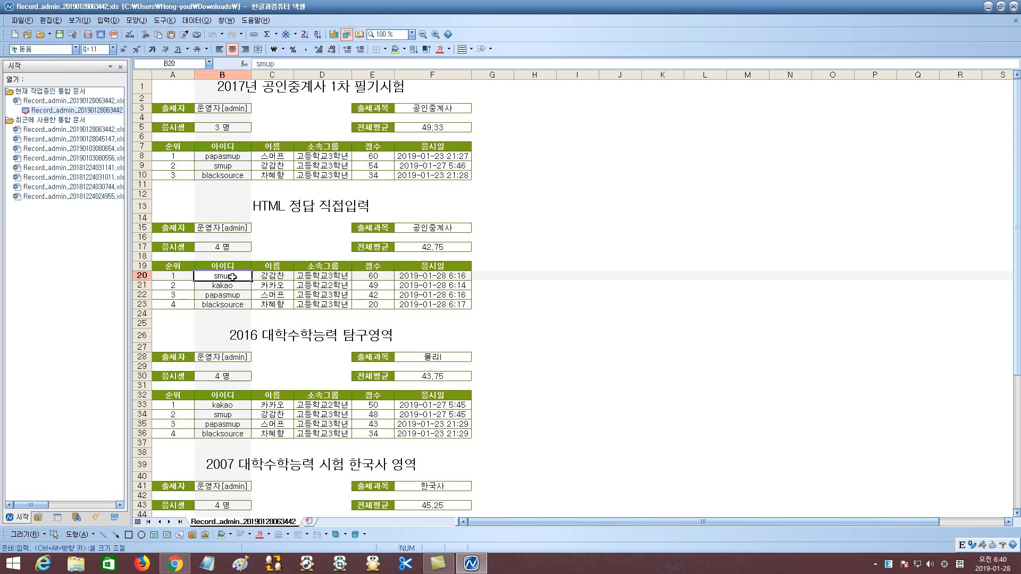
left_click(282, 275)
left_click(331, 276)
left_click(373, 275)
left_click(443, 276)
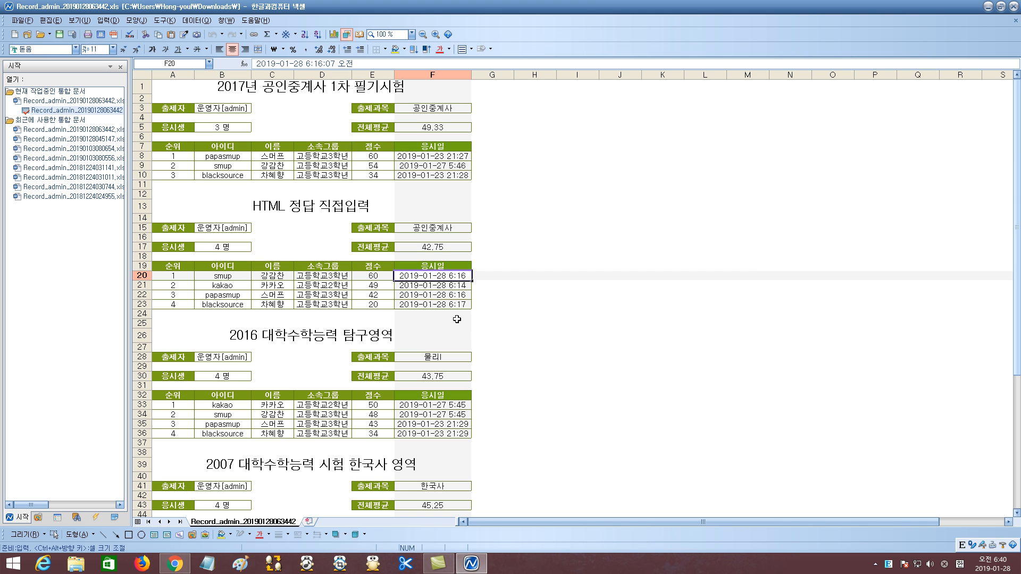
Look through the remaining tests' result tables down to 2018년 제2회 컴퓨터 활용능력 1급, and close the results file
left_click_drag(1017, 193, 1018, 347)
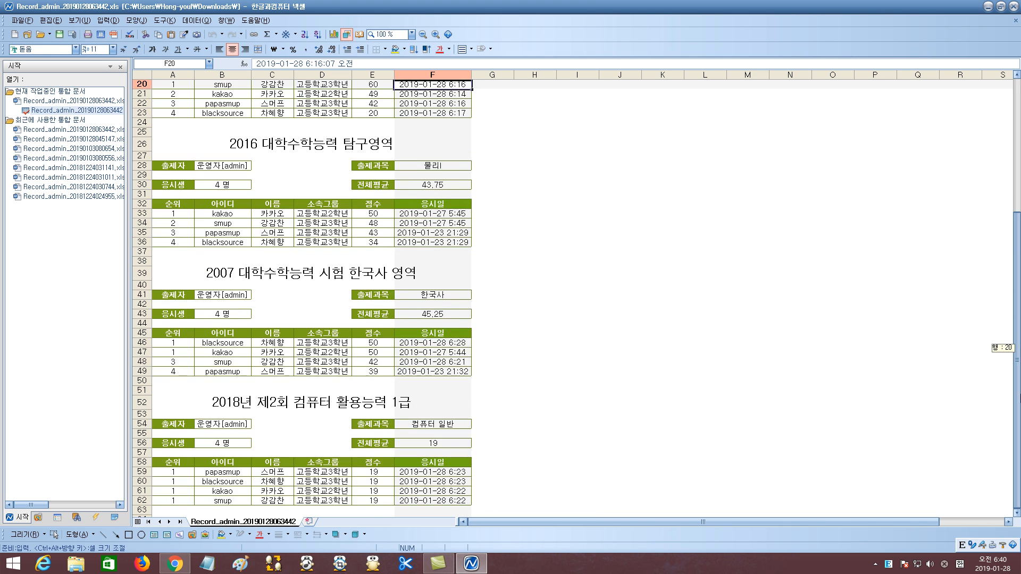
left_click_drag(1020, 392, 1013, 160)
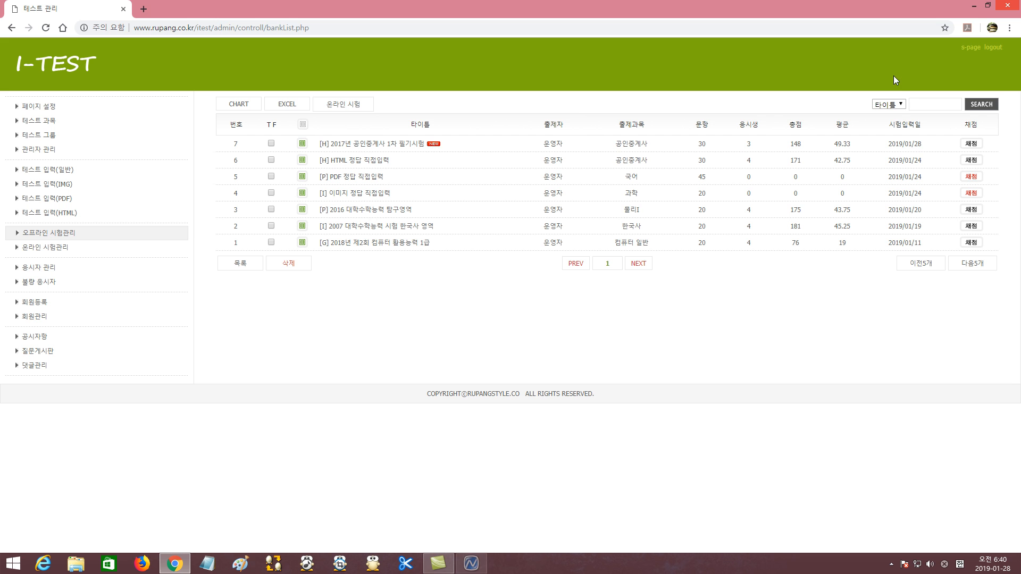
left_click(1014, 6)
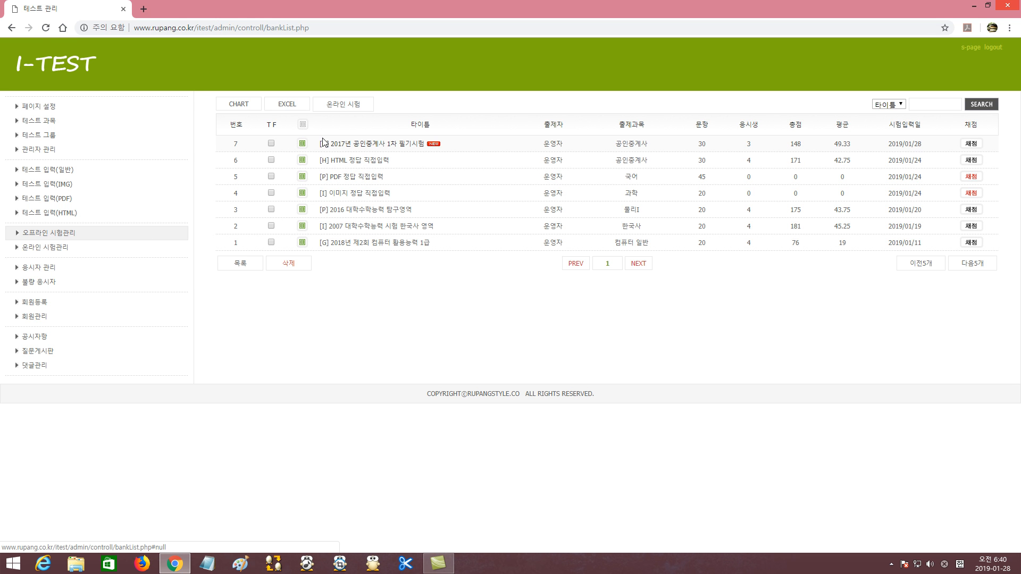
left_click(271, 143)
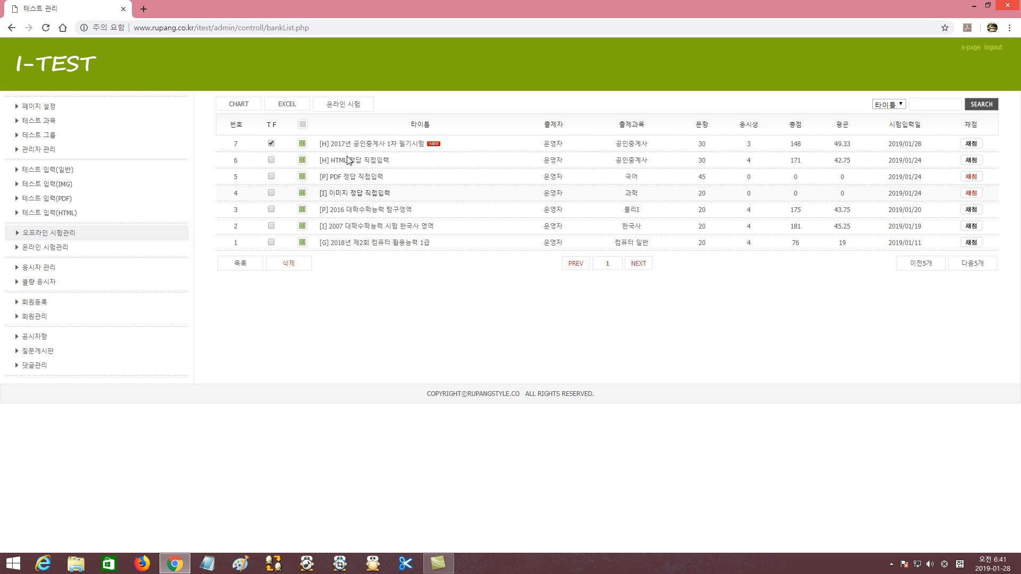
left_click(344, 106)
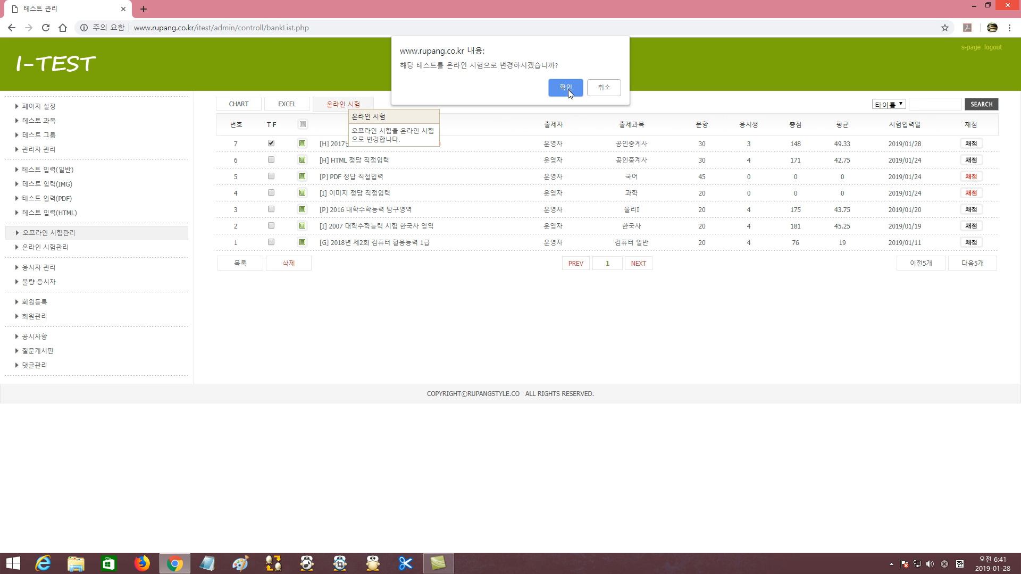
left_click(599, 93)
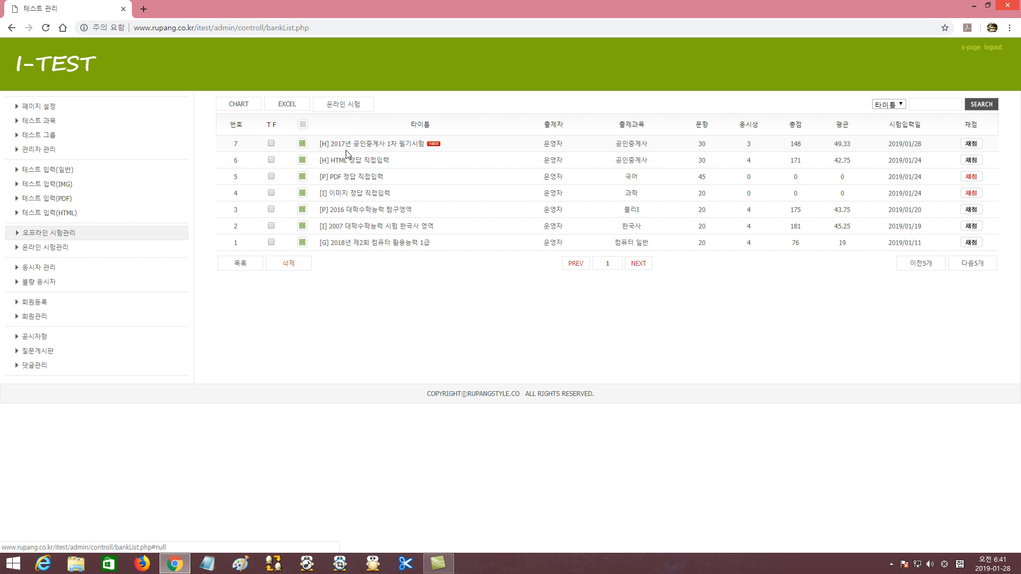
Convert the 2017년 공인중계사 1차 필기시험 test to an online test and open the online test list
left_click(344, 109)
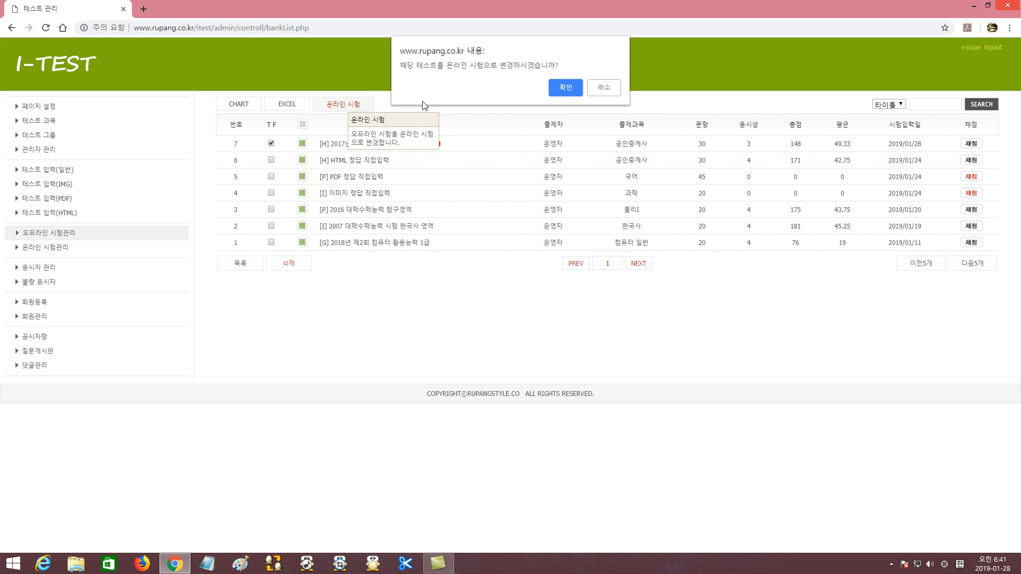
left_click(563, 87)
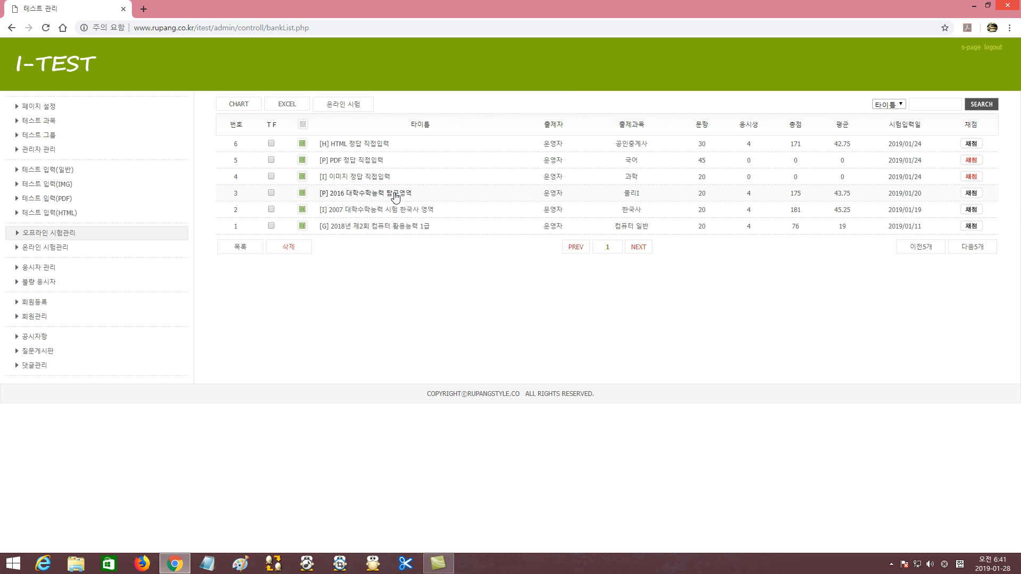
left_click(57, 253)
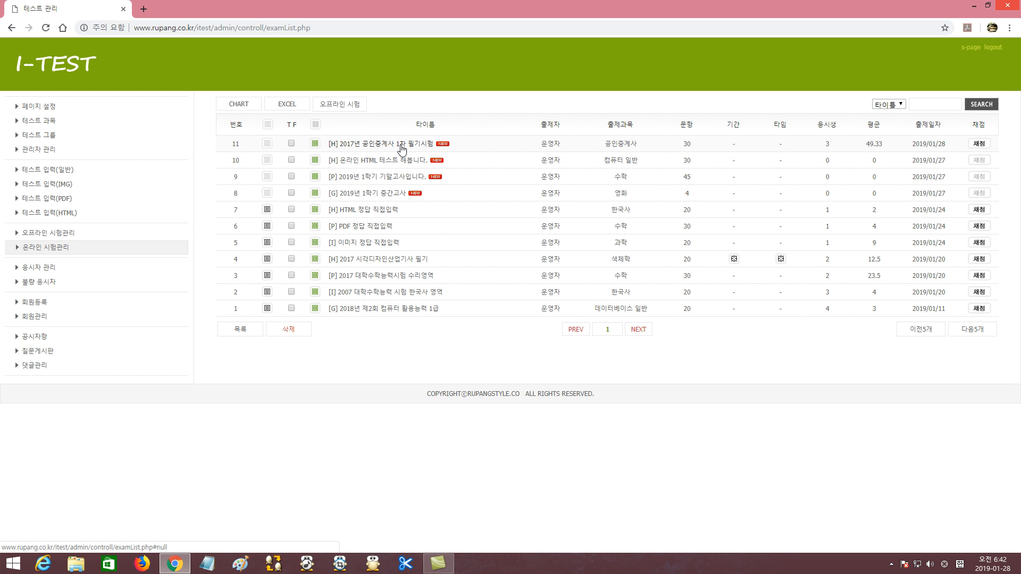
Convert the 2017년 공인중계사 1차 필기시험 test back to an offline test and return to the offline test list
left_click(291, 143)
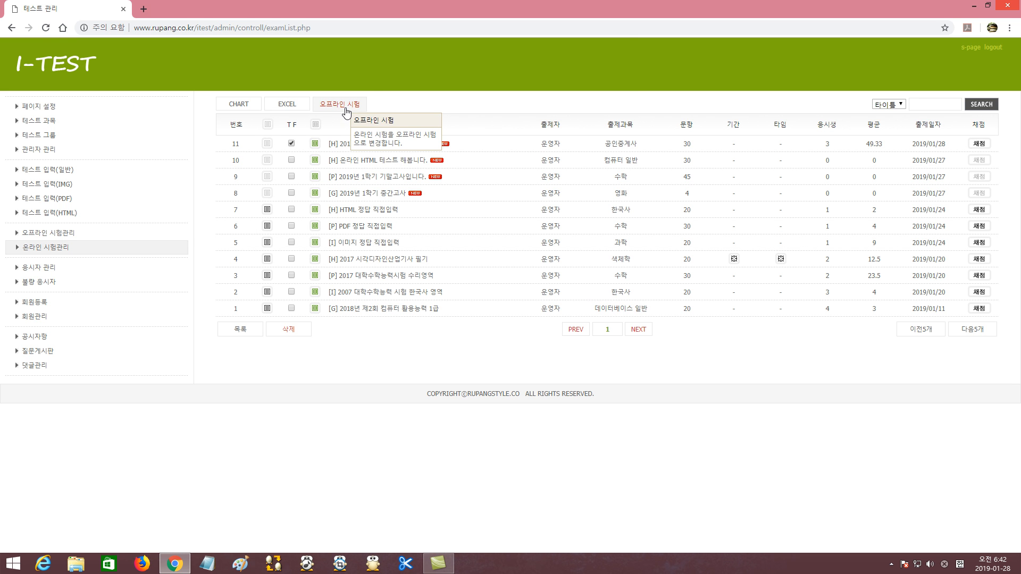
left_click(345, 104)
left_click(565, 88)
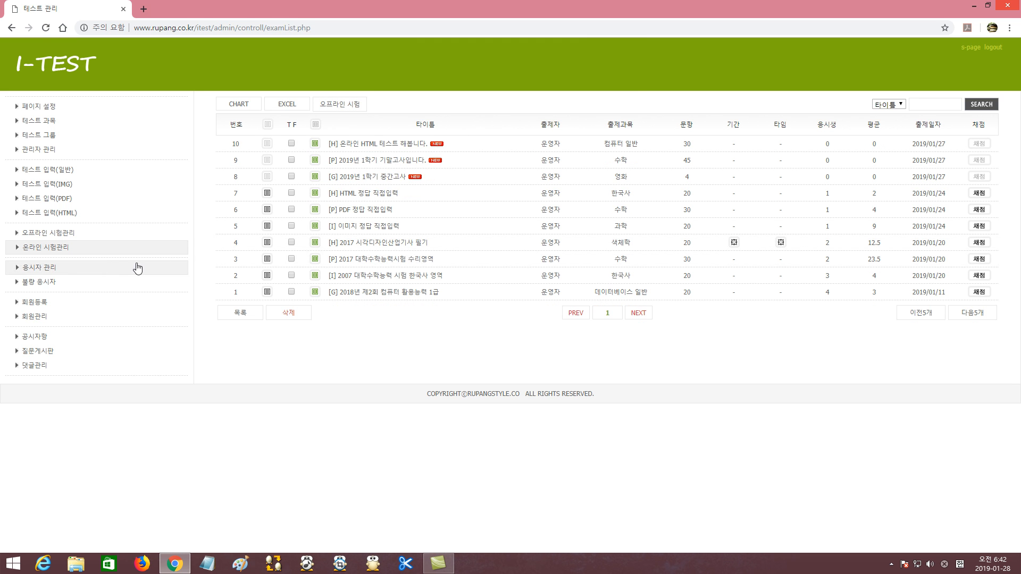
left_click(63, 234)
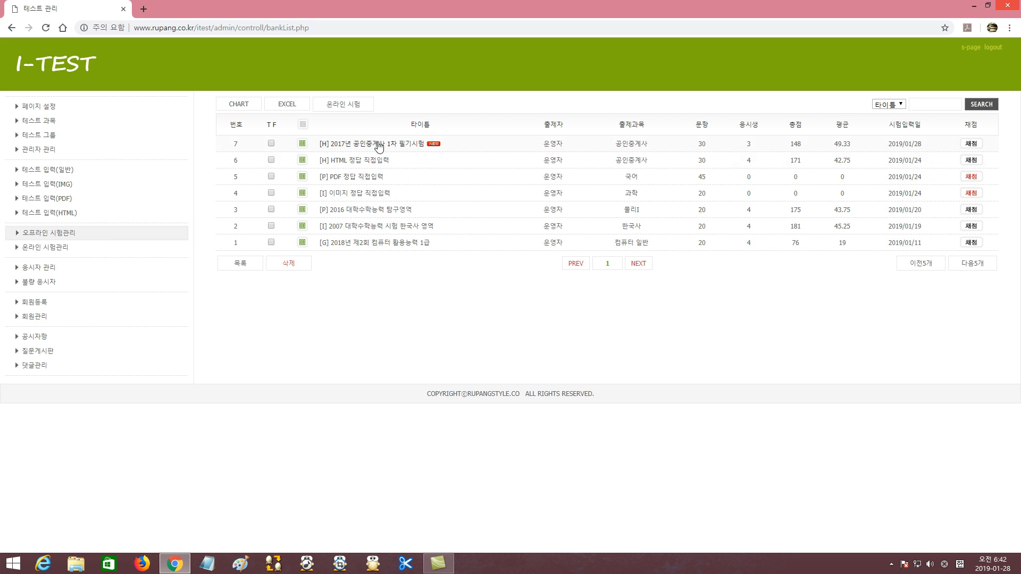